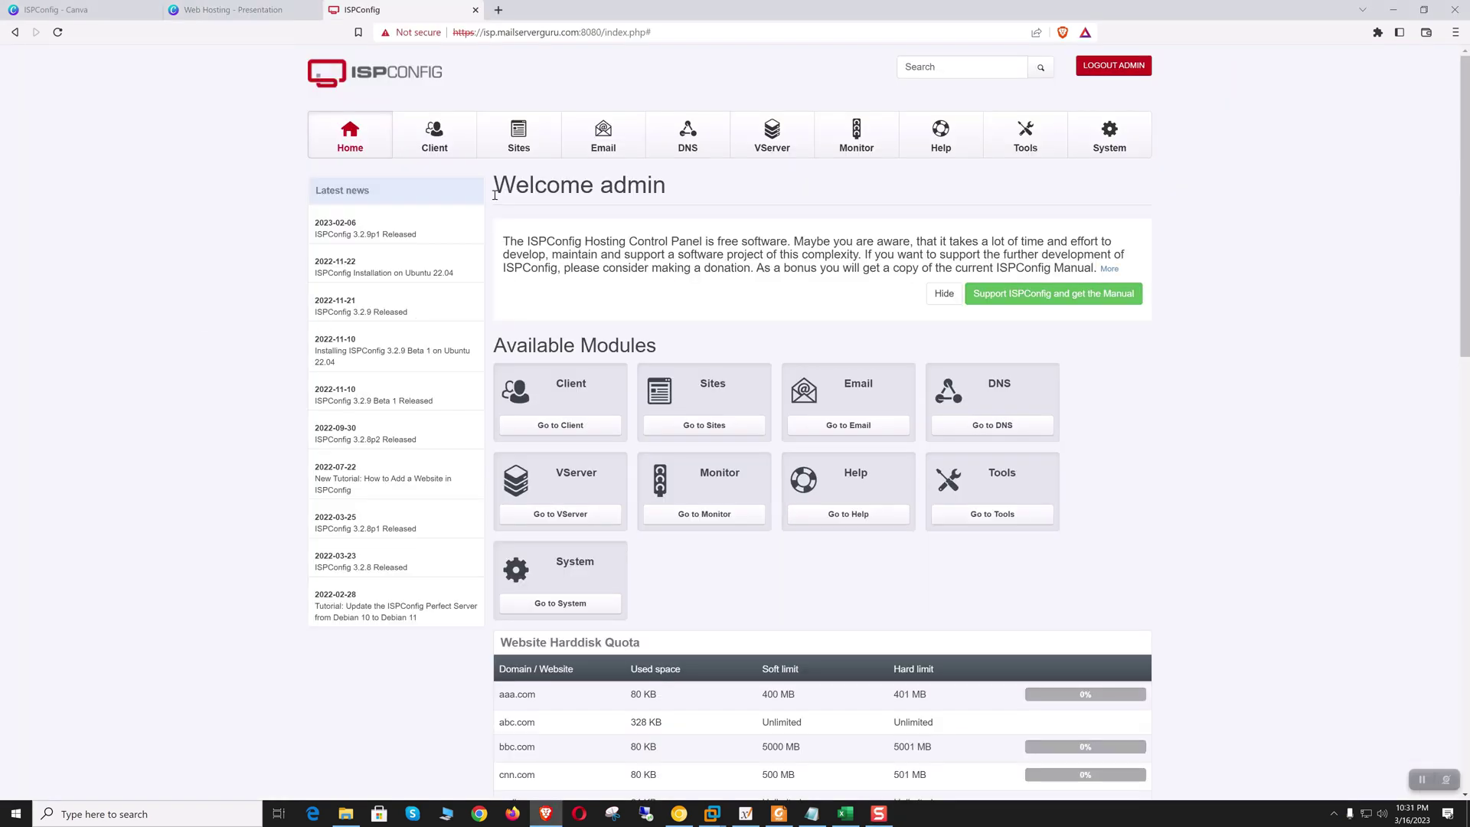
Step: Open the Client section from the ISPConfig admin dashboard
left_click(440, 143)
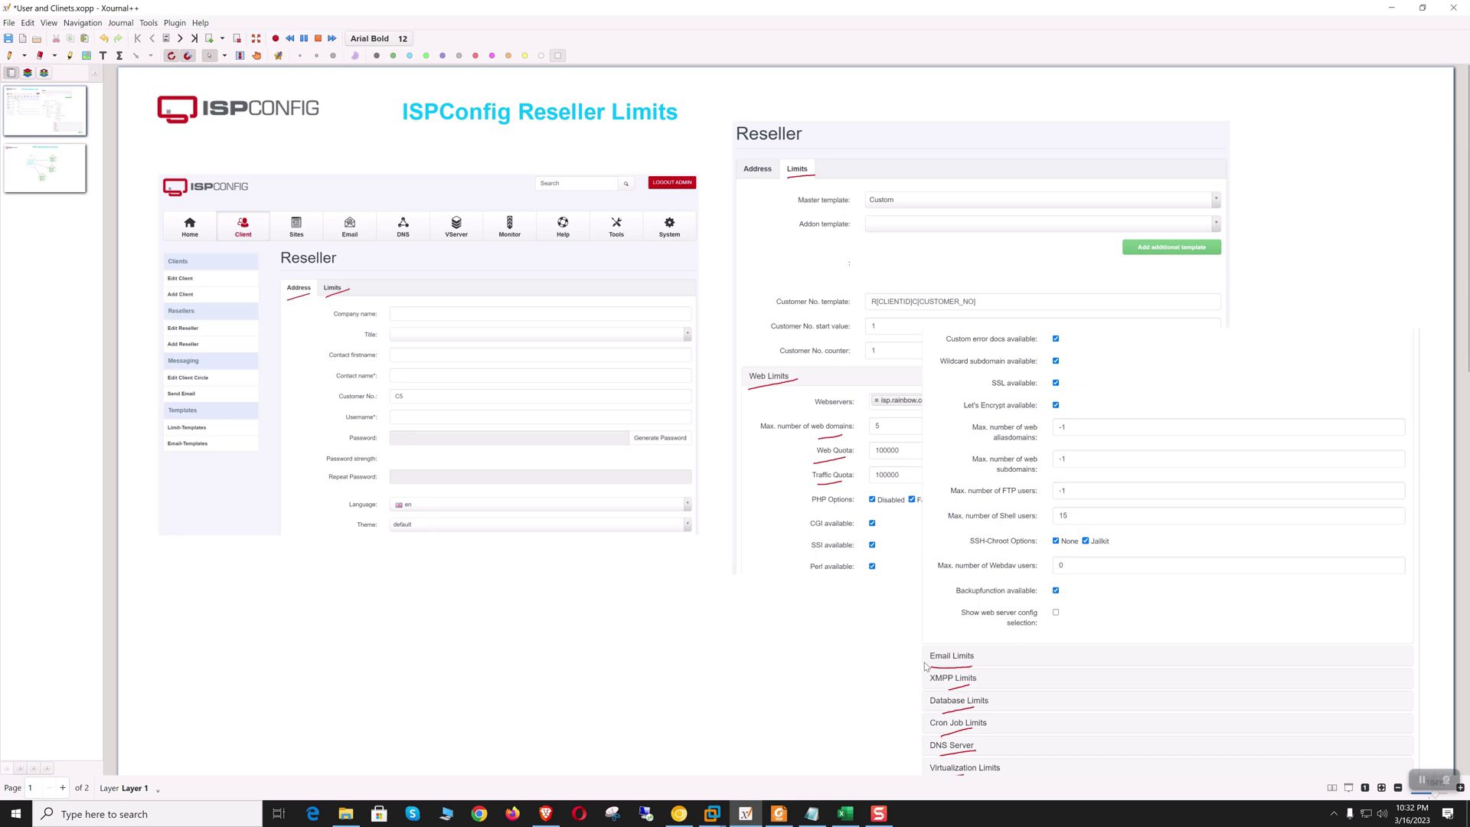
Step: Advance the notes to page 2 with the reseller account diagram
key("Page_Down")
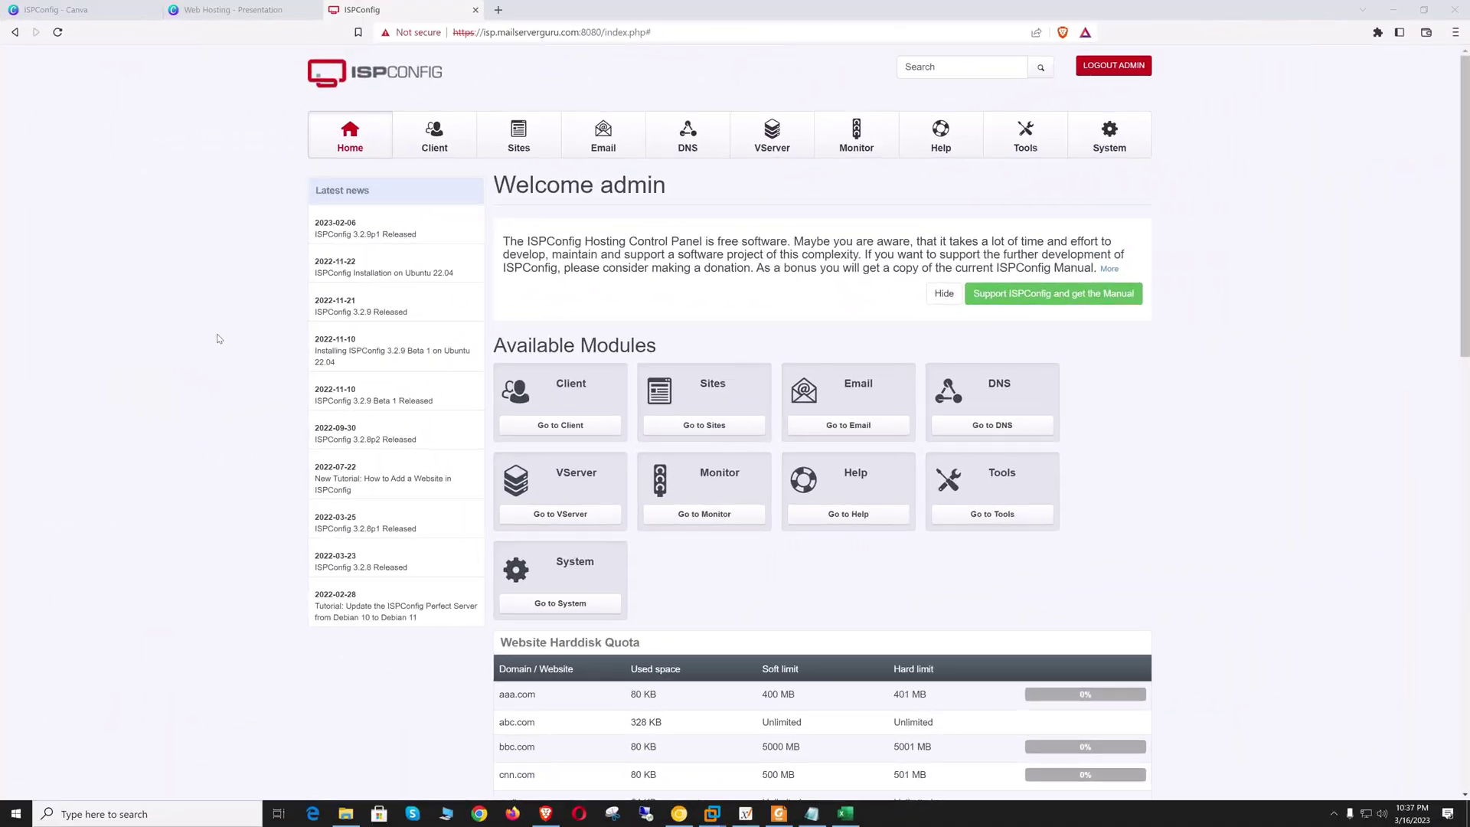
Step: Add a new reseller with company and contact name Reseller1 and title Mr
left_click(434, 138)
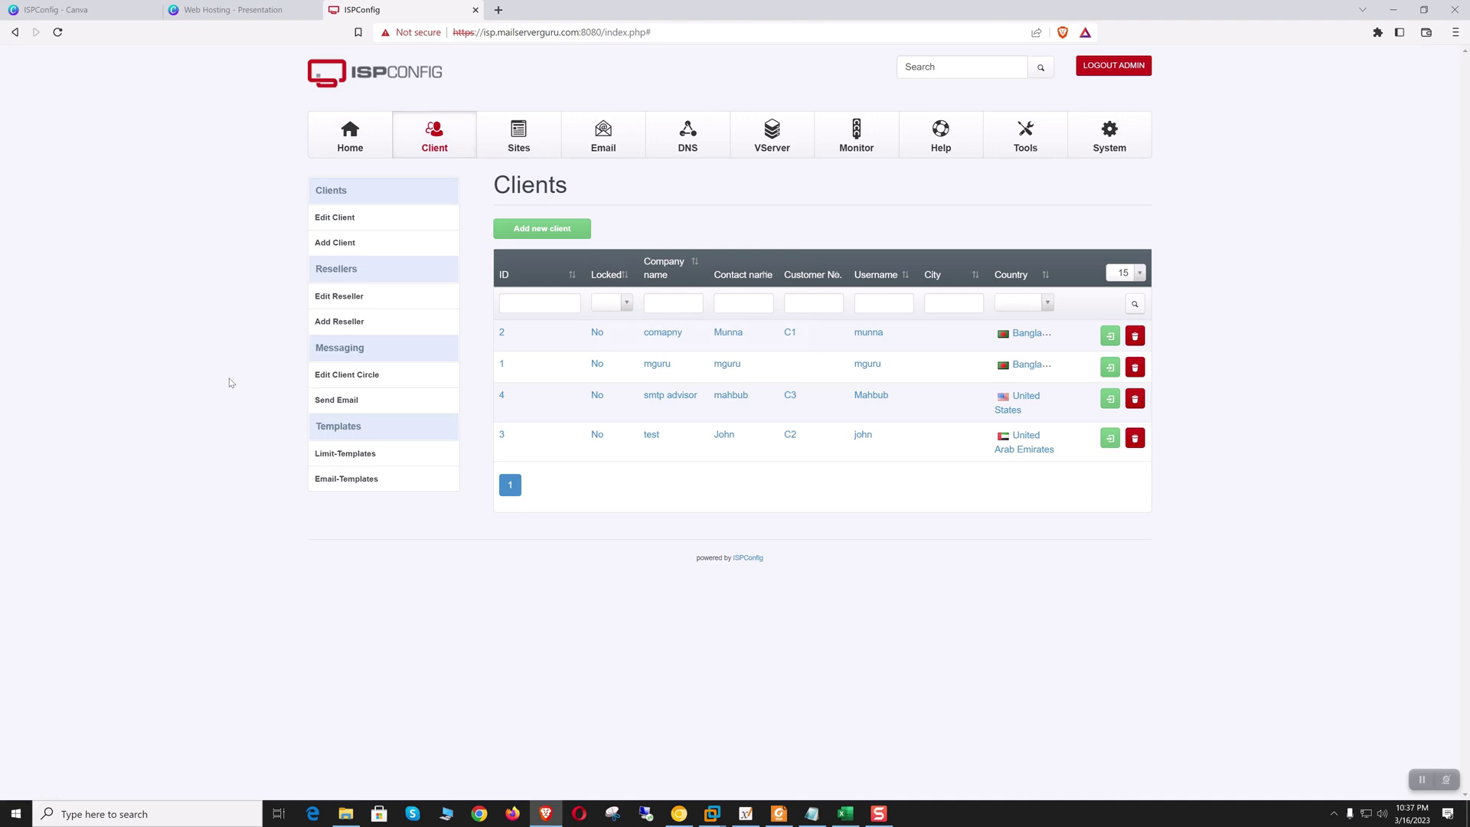
left_click(343, 324)
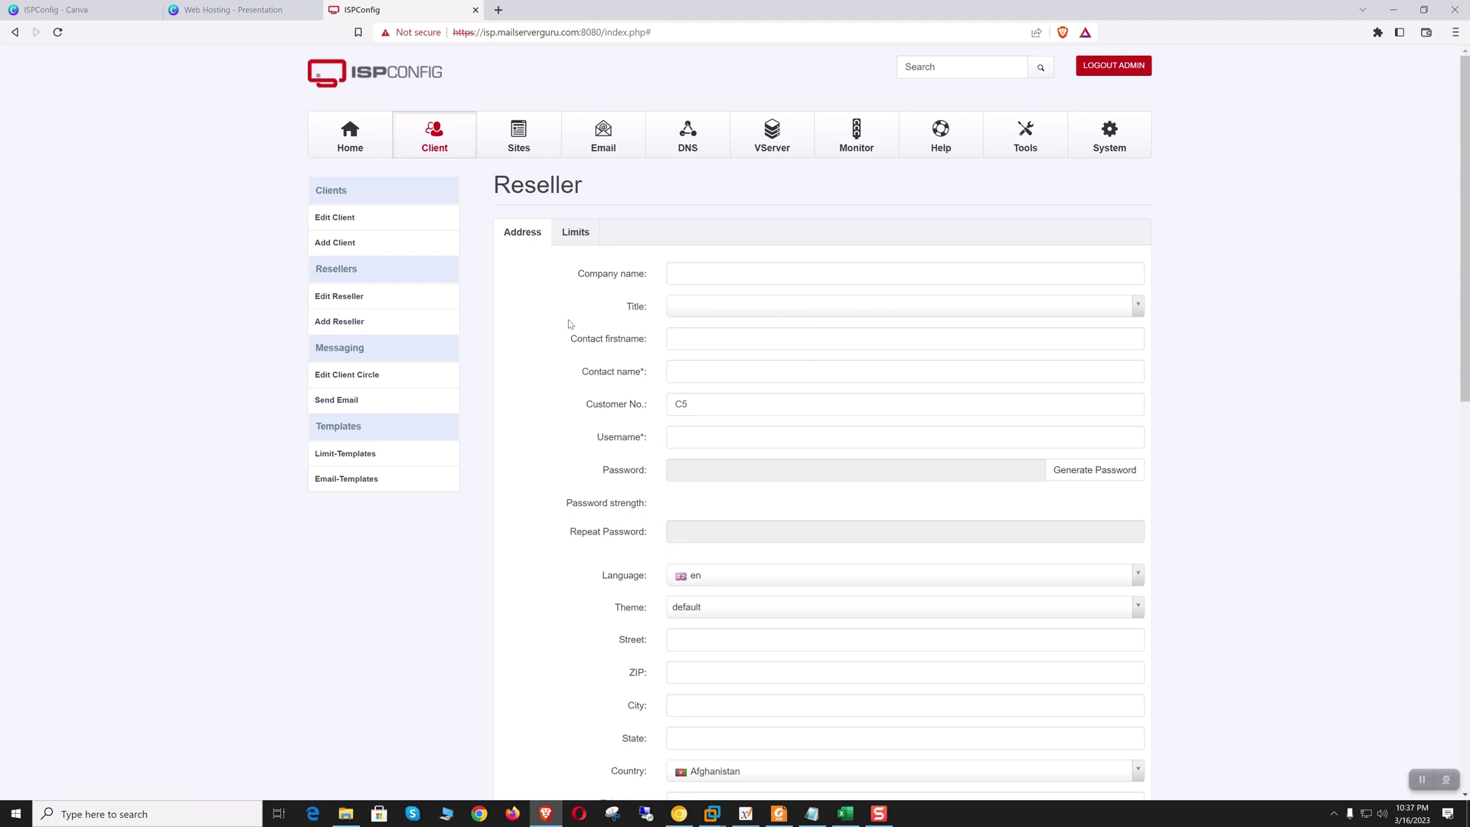
left_click(704, 273)
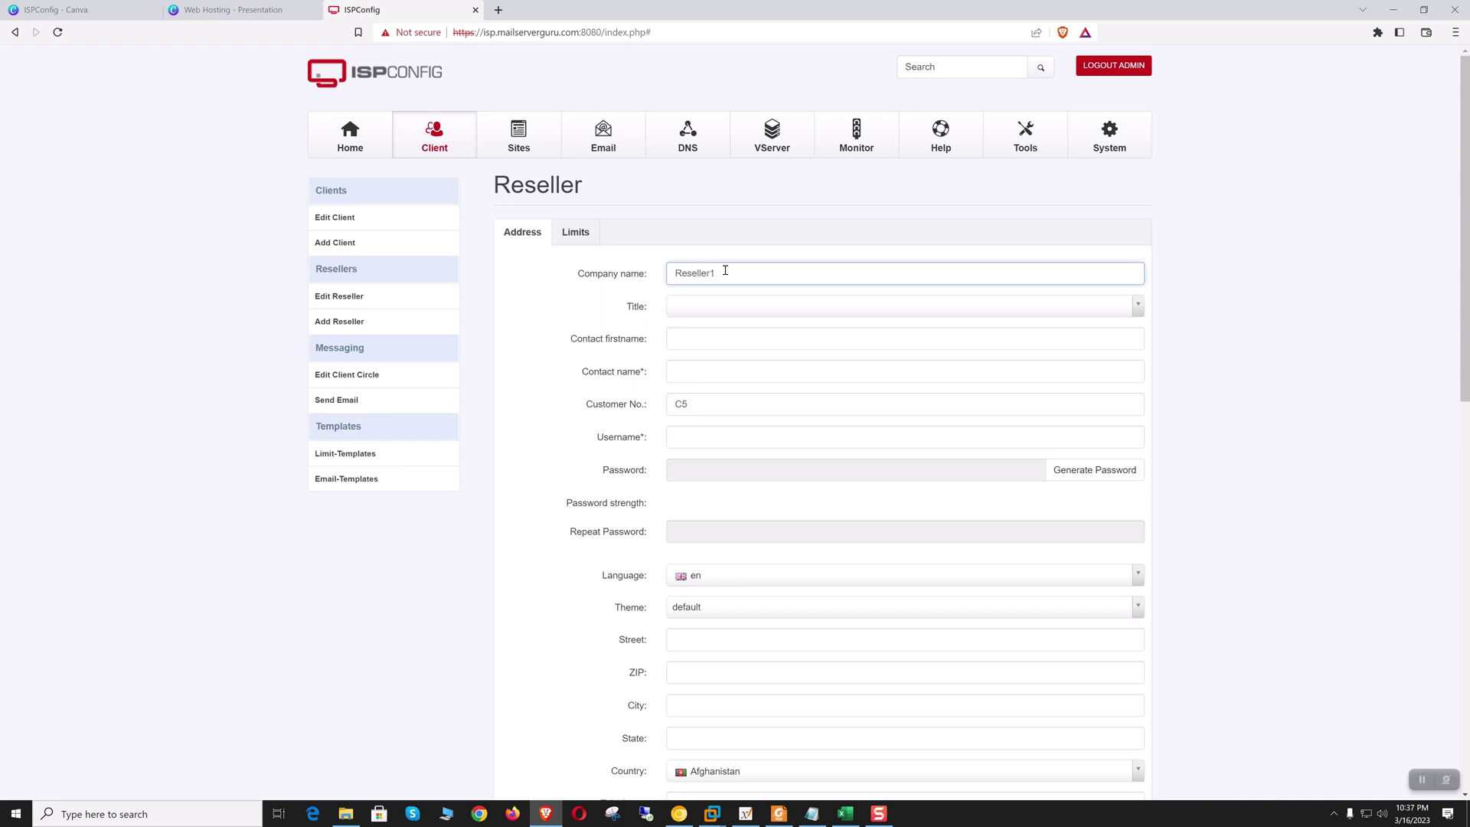
left_click(706, 307)
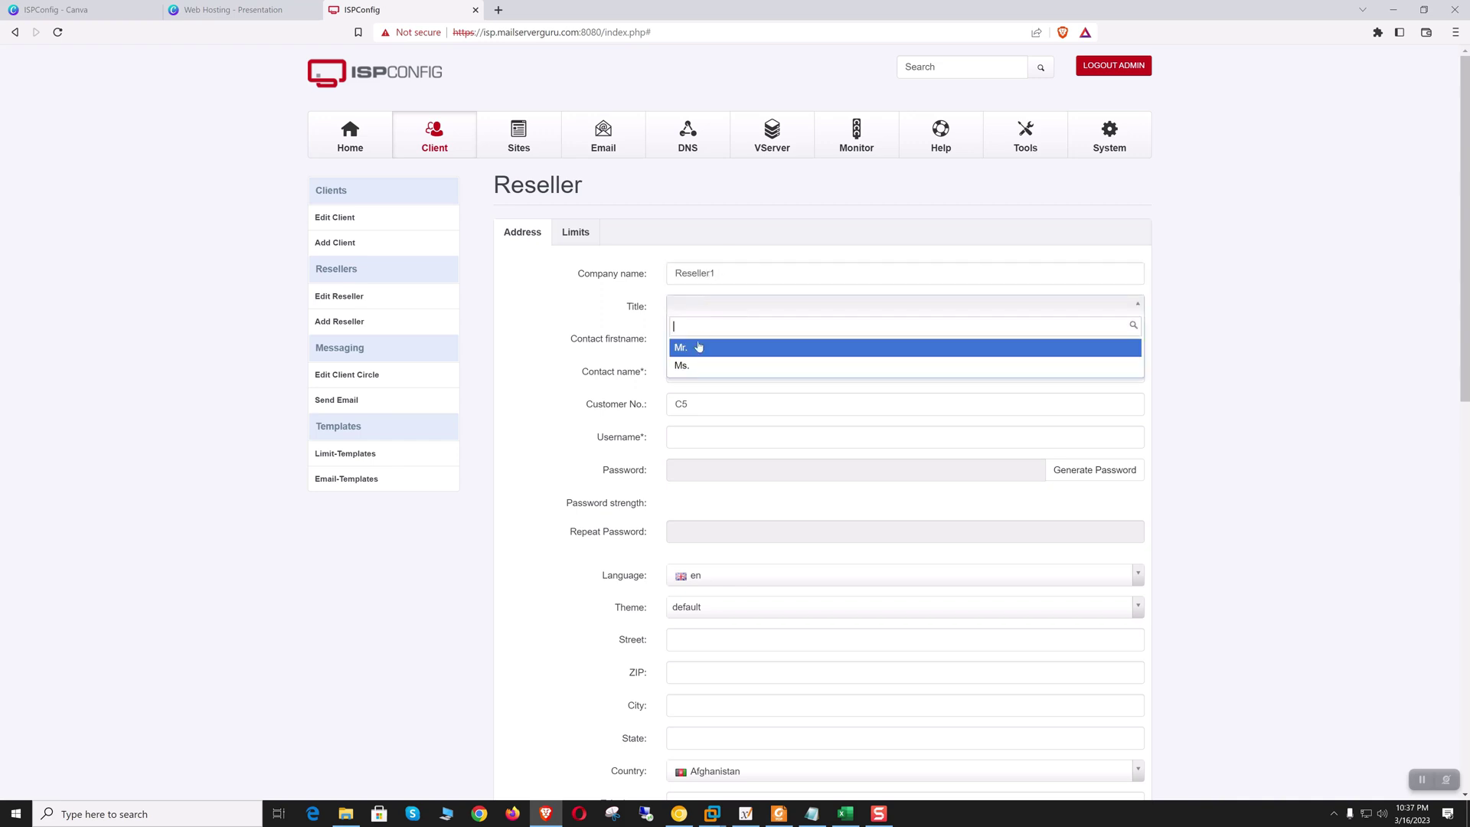
left_click(693, 357)
left_click(678, 373)
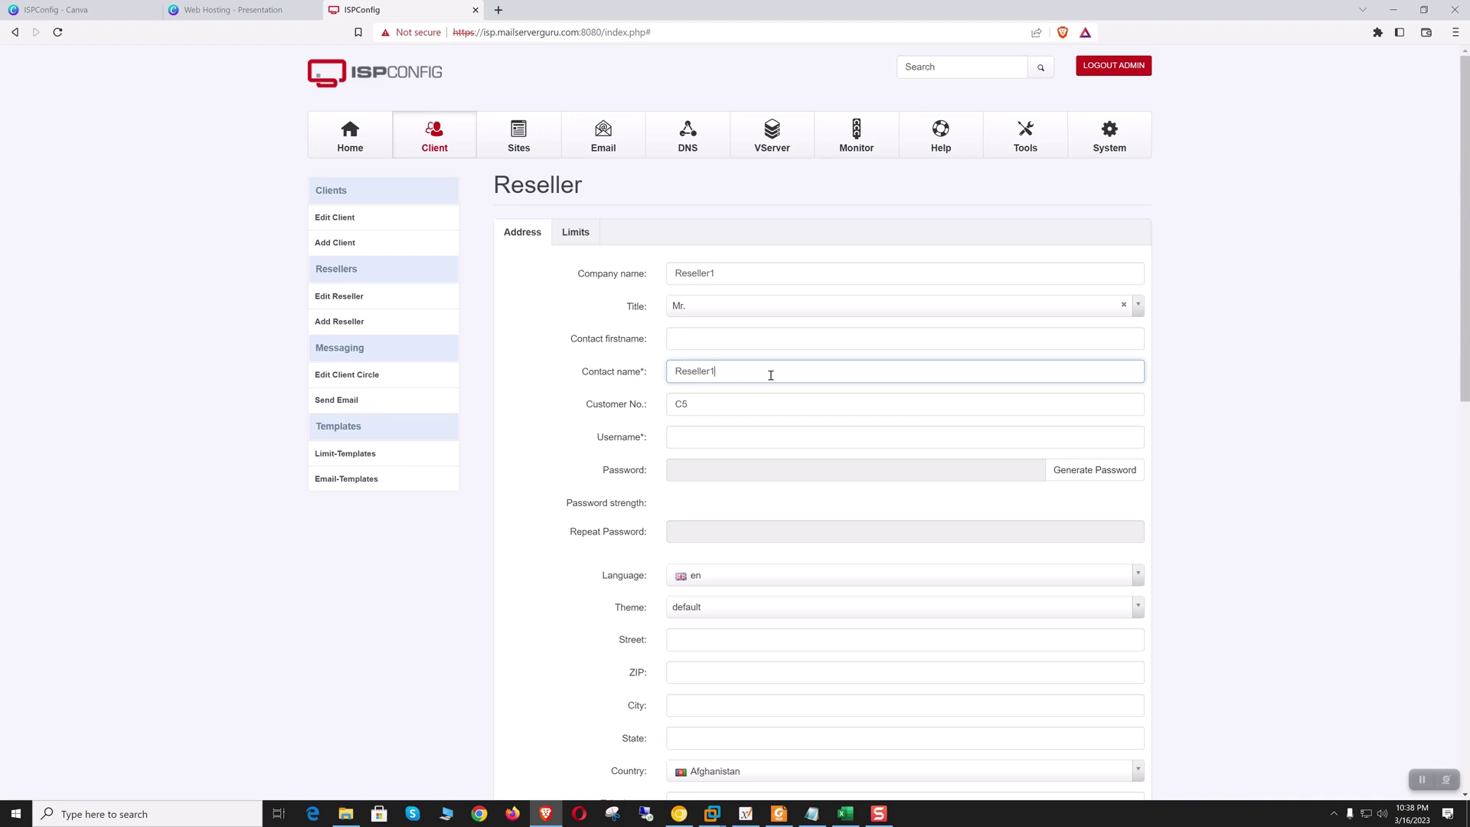
Step: Enter username reseller1 and the account password, then repeat the password
key("Tab")
key("Tab")
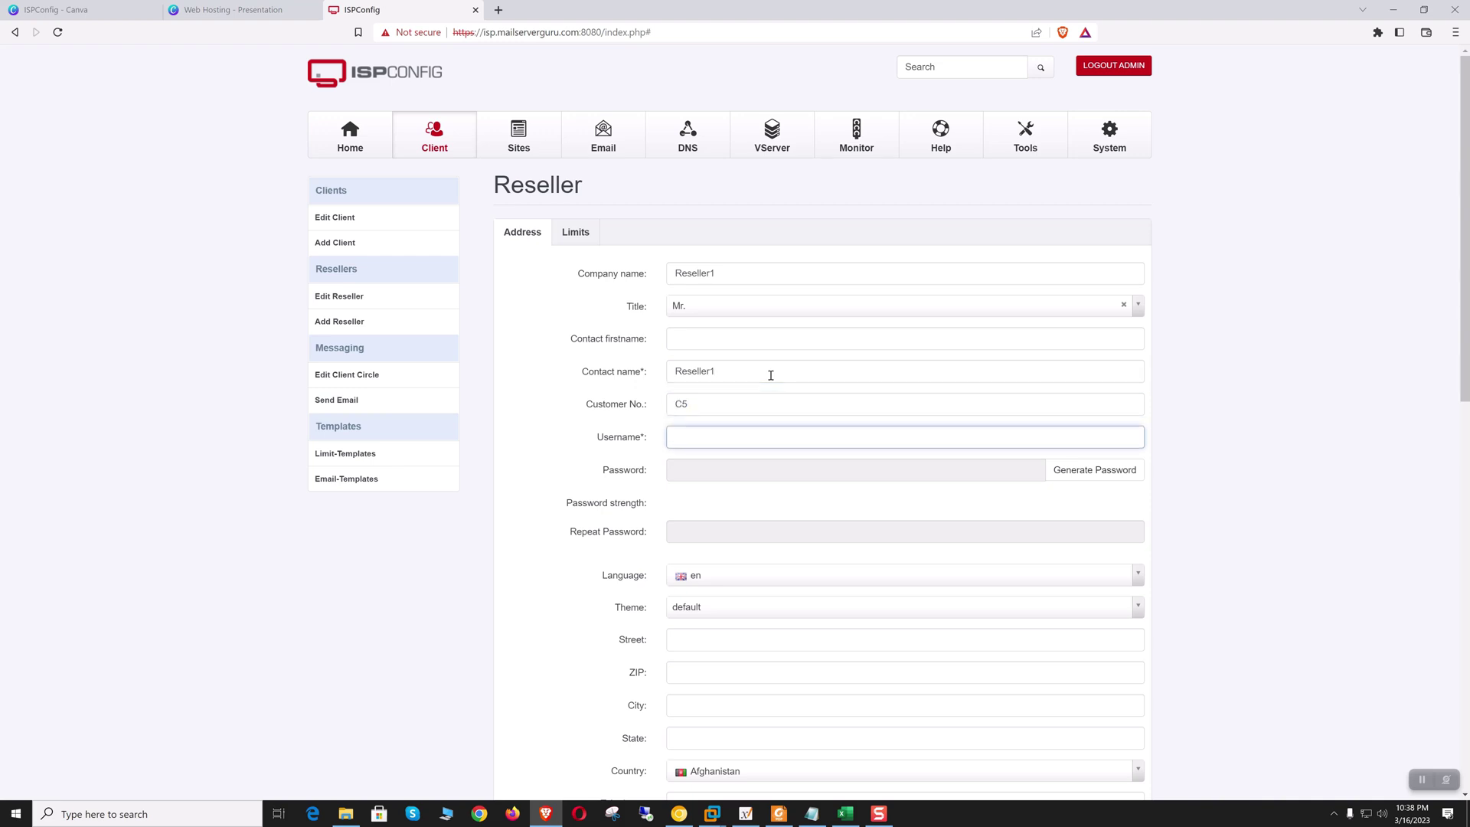
type("rese")
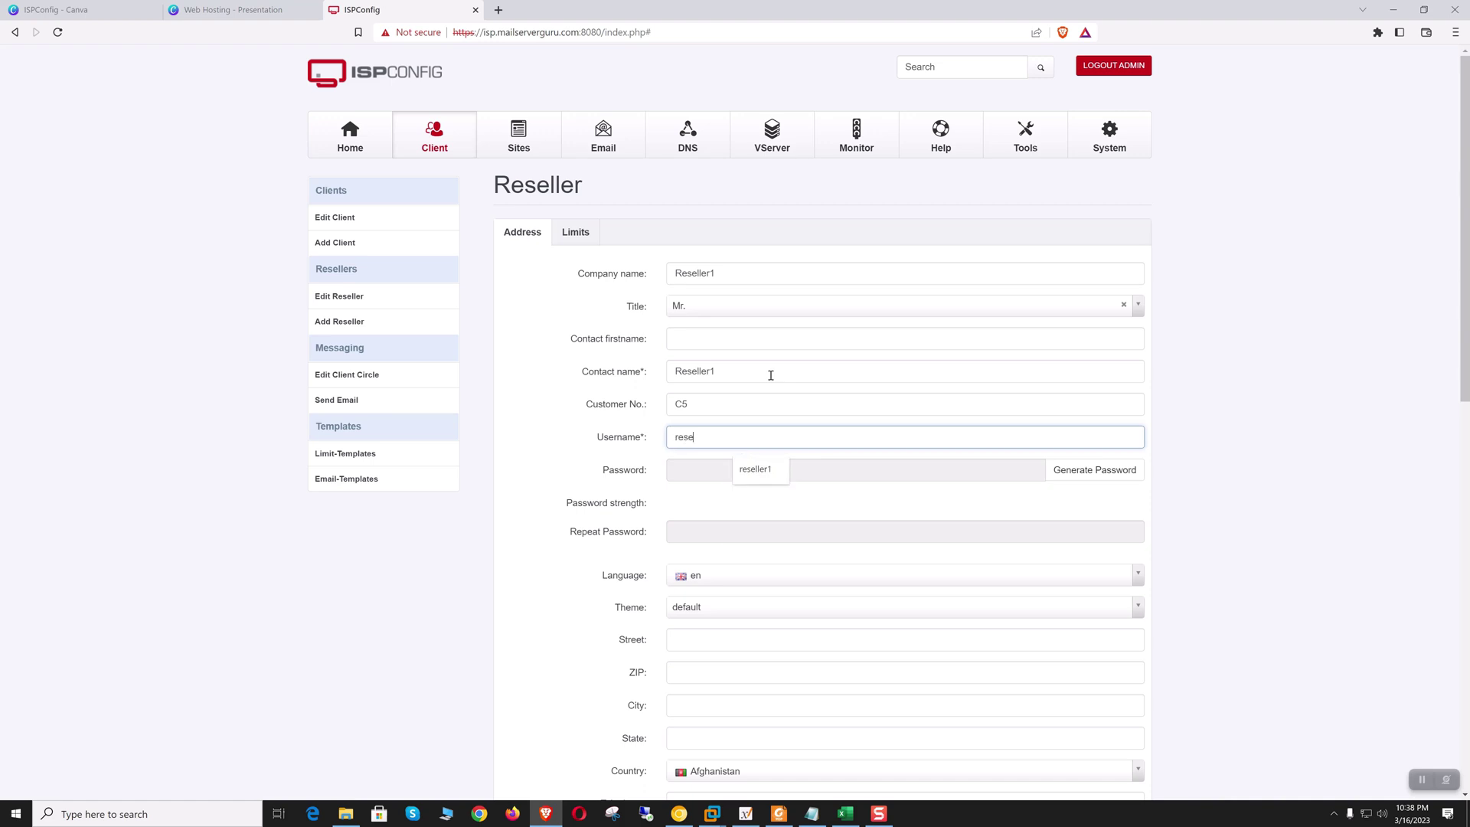
type("ller1")
key("Tab")
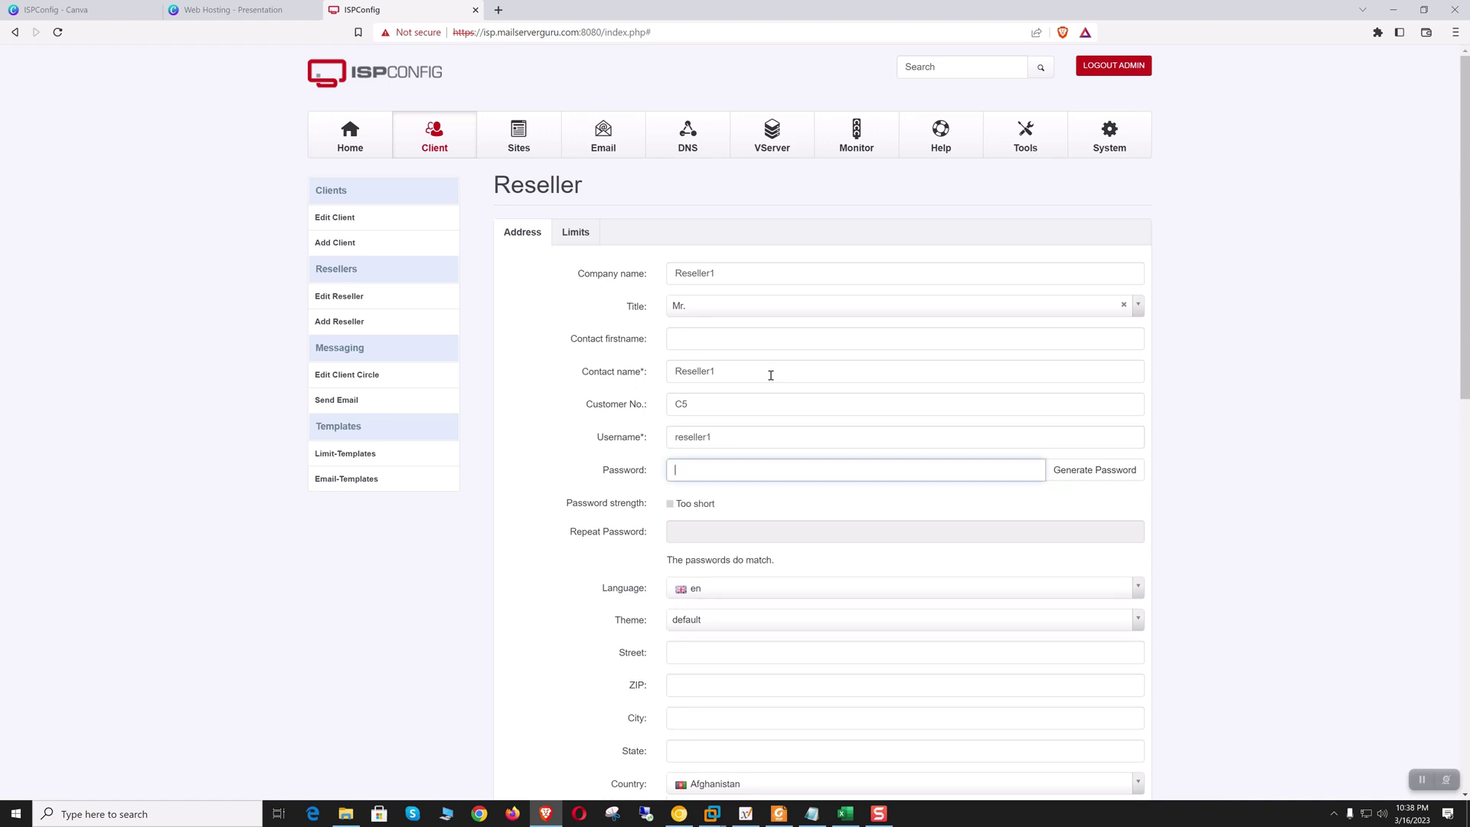
type("•••••")
key("Tab")
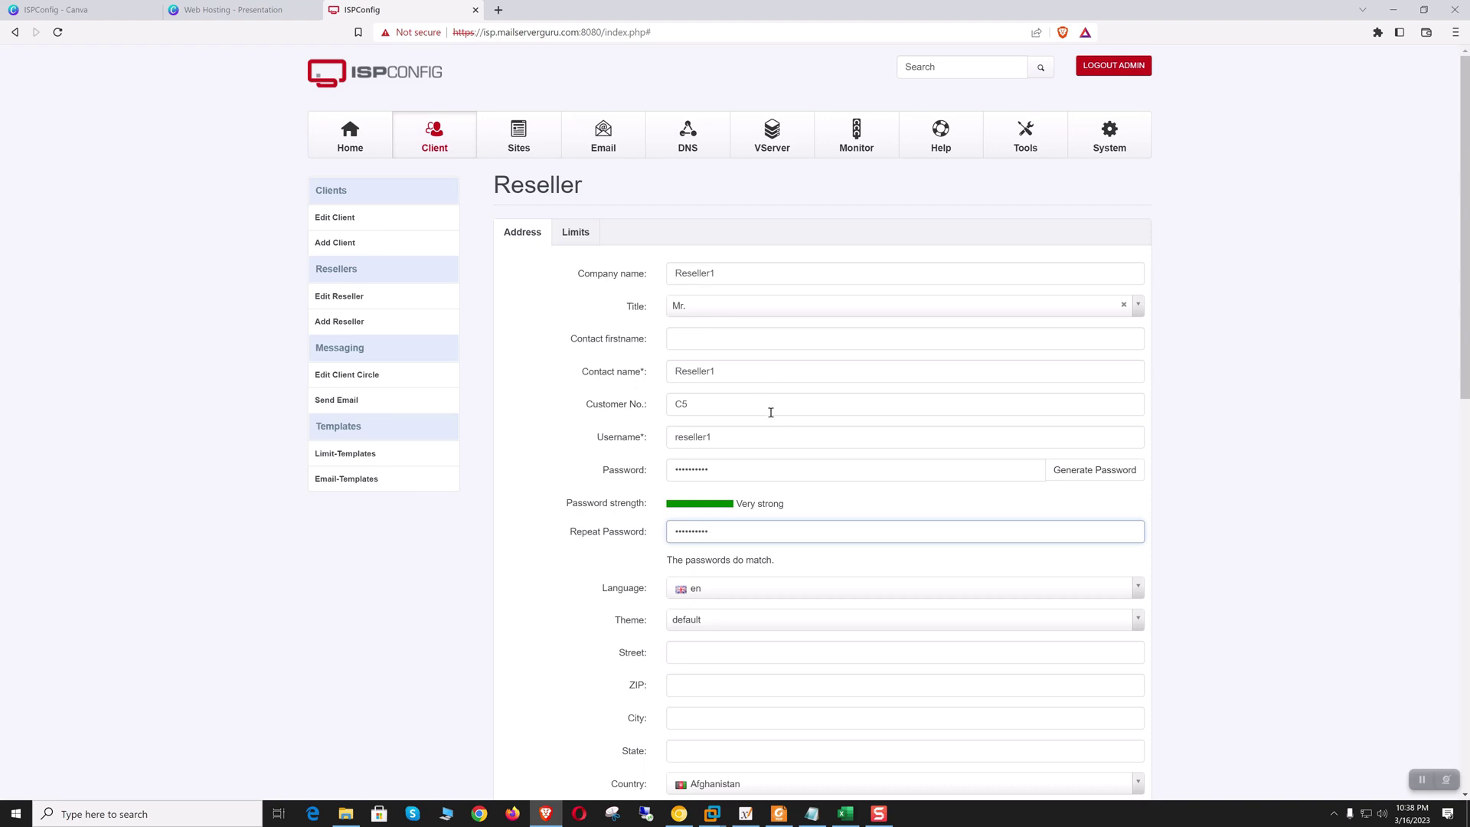
Step: Set the reseller's country to United States
scroll(764, 402, "down", 3)
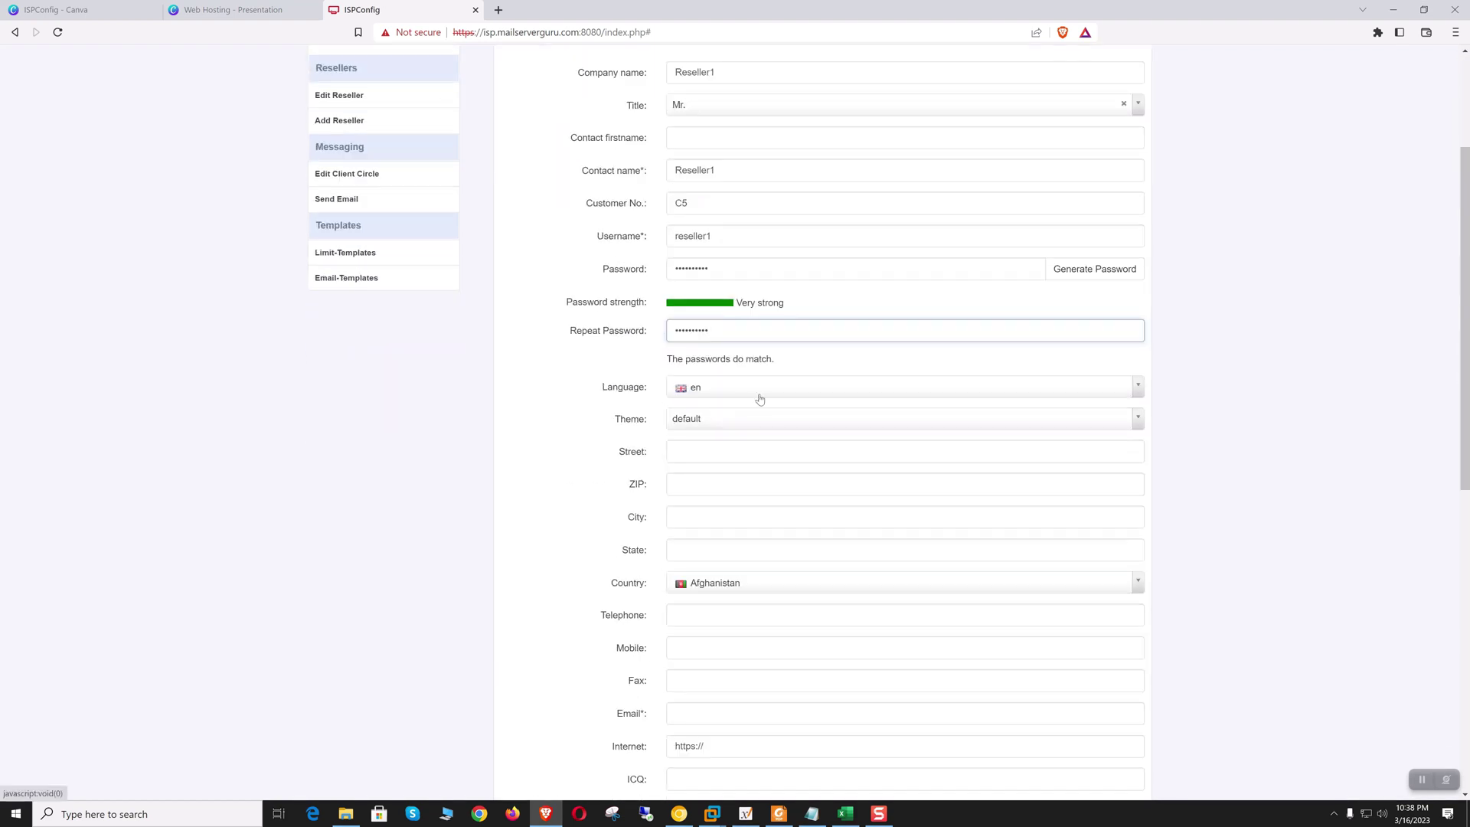
scroll(743, 511, "down", 2)
scroll(743, 511, "down", 1)
left_click(720, 383)
type("unite")
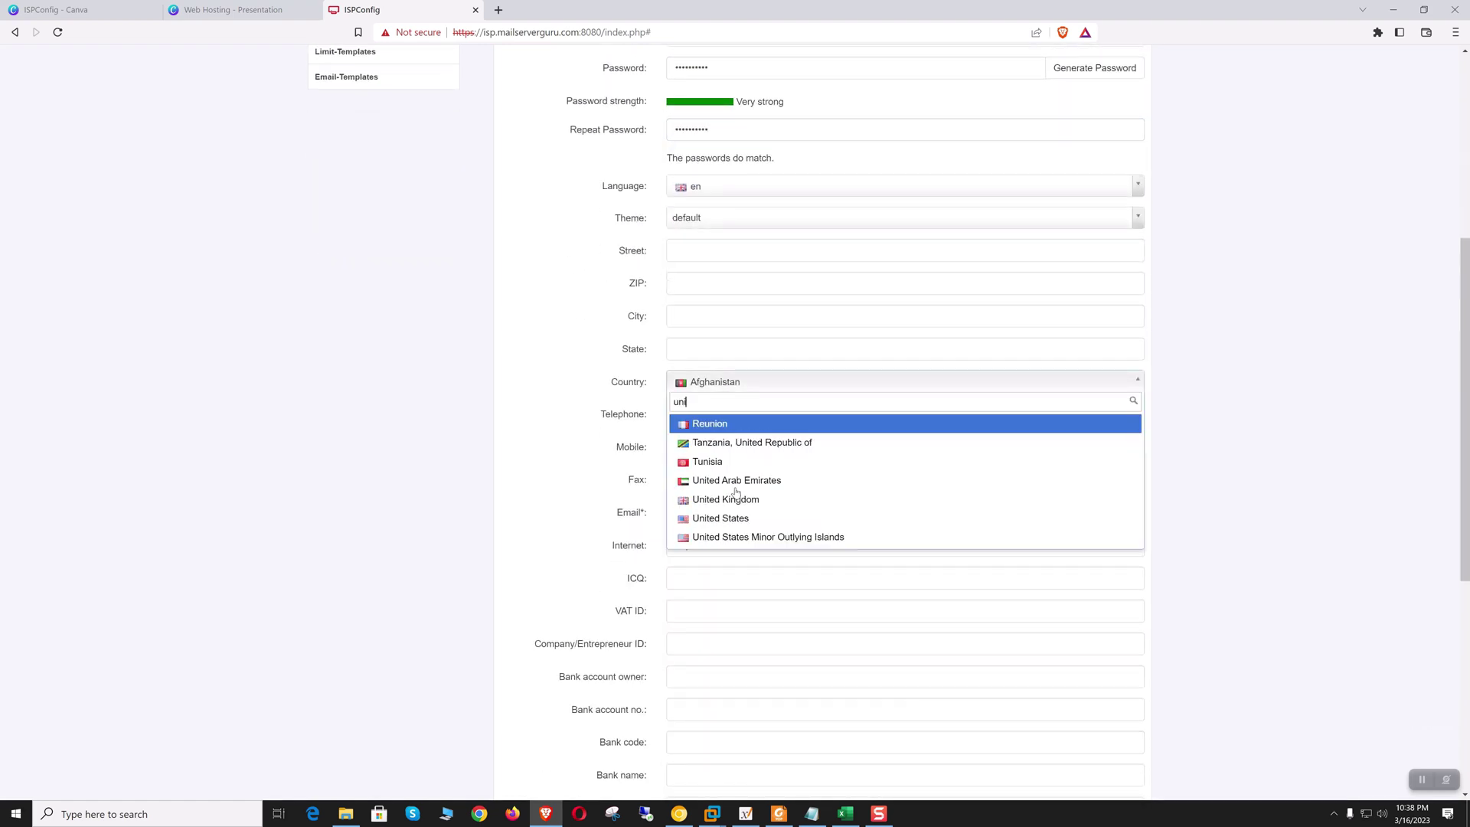
left_click(748, 483)
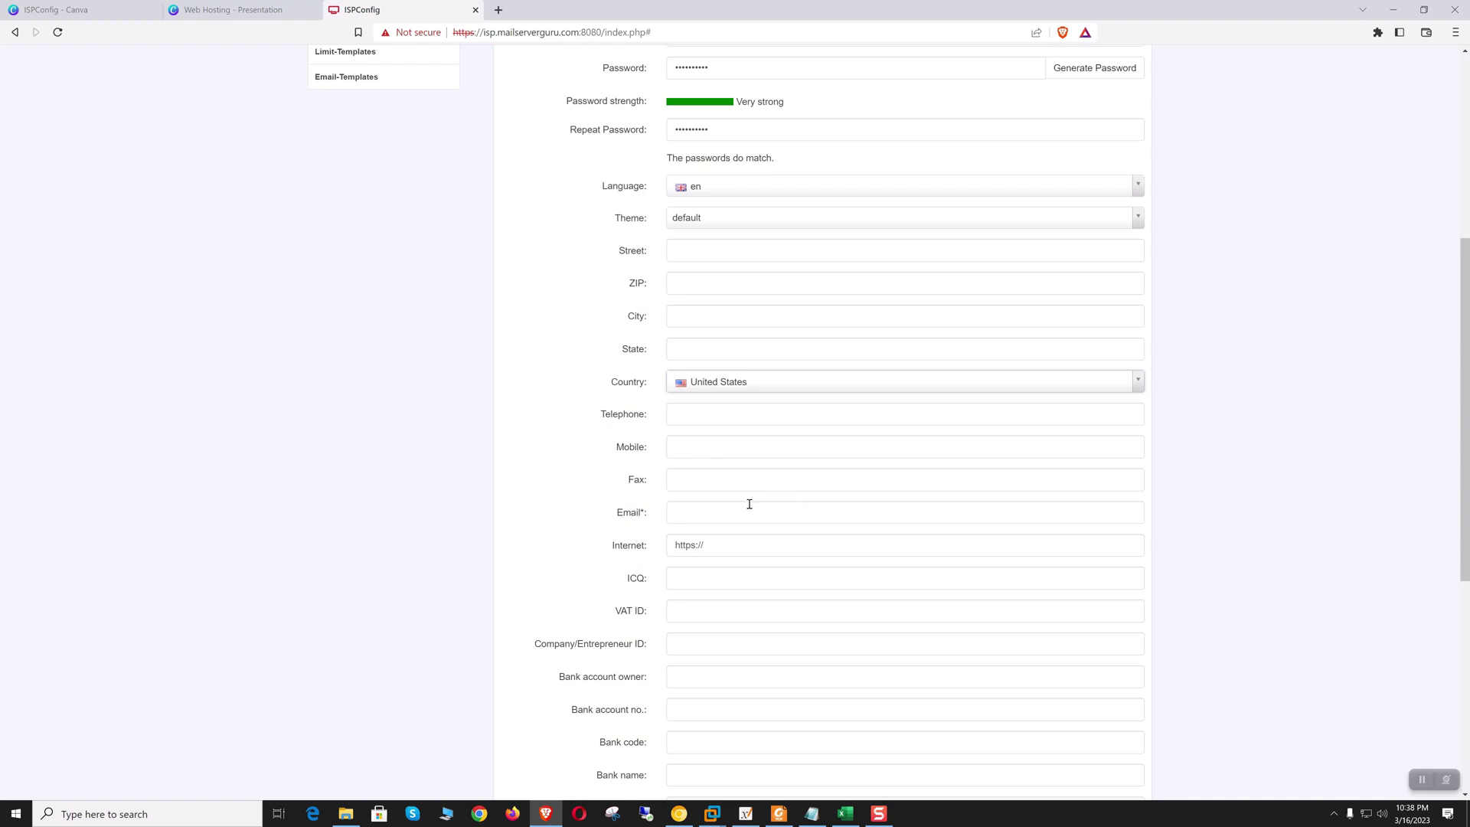
Step: Fill in the contact's e-mail address from the autofill suggestion
scroll(750, 504, "down", 4)
left_click(693, 245)
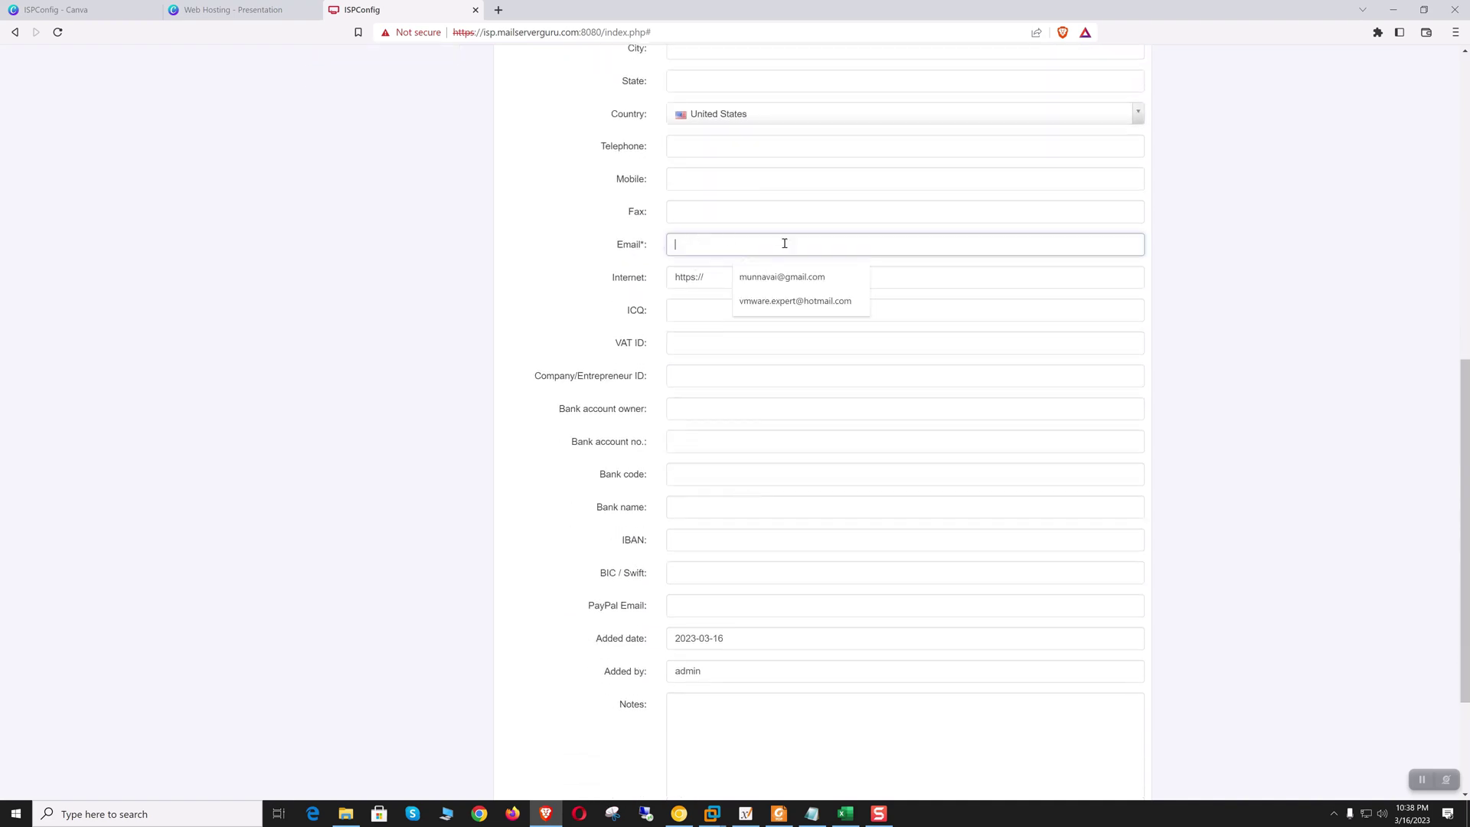
left_click(789, 278)
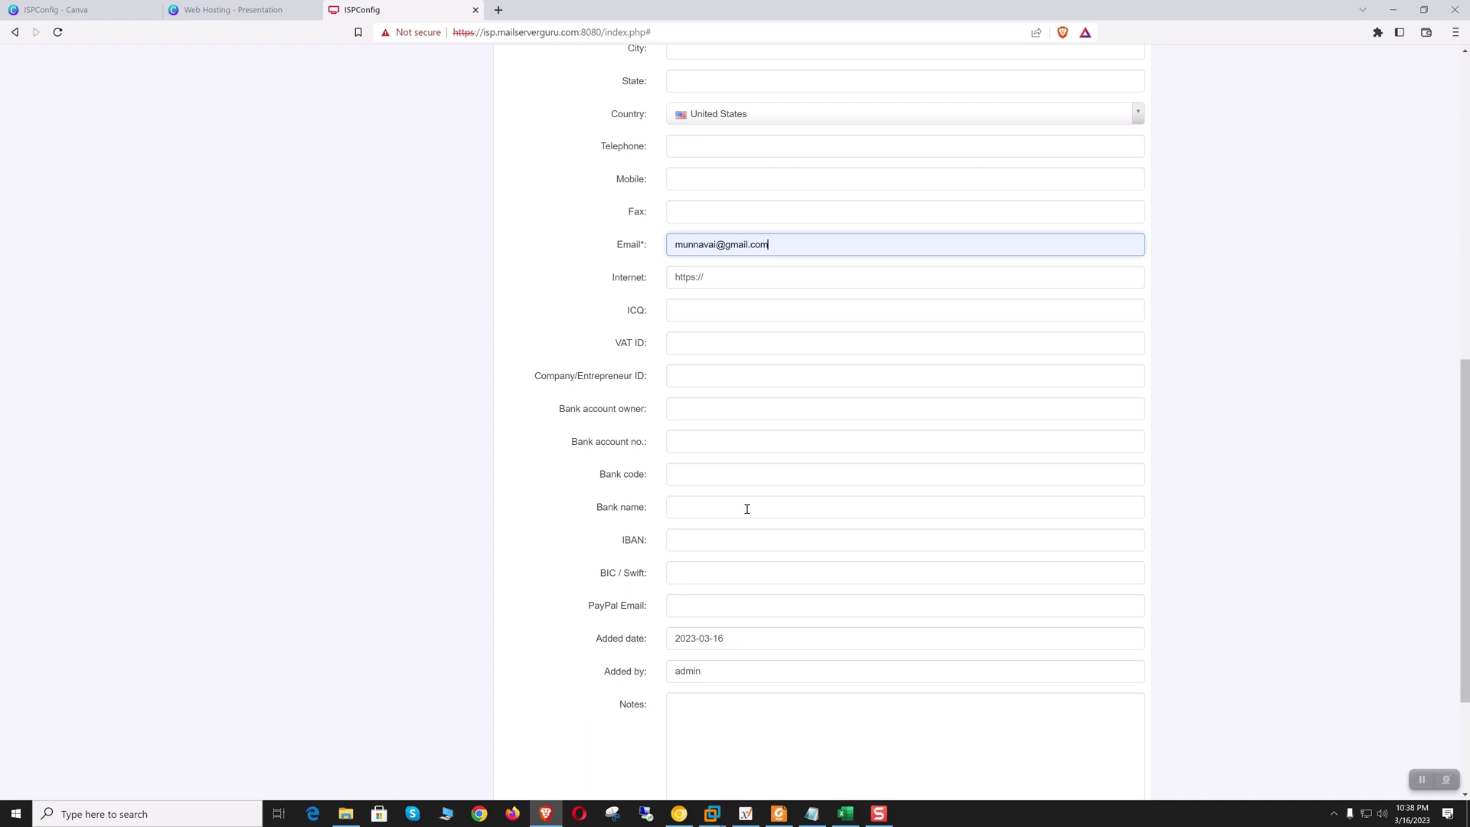
scroll(747, 509, "down", 3)
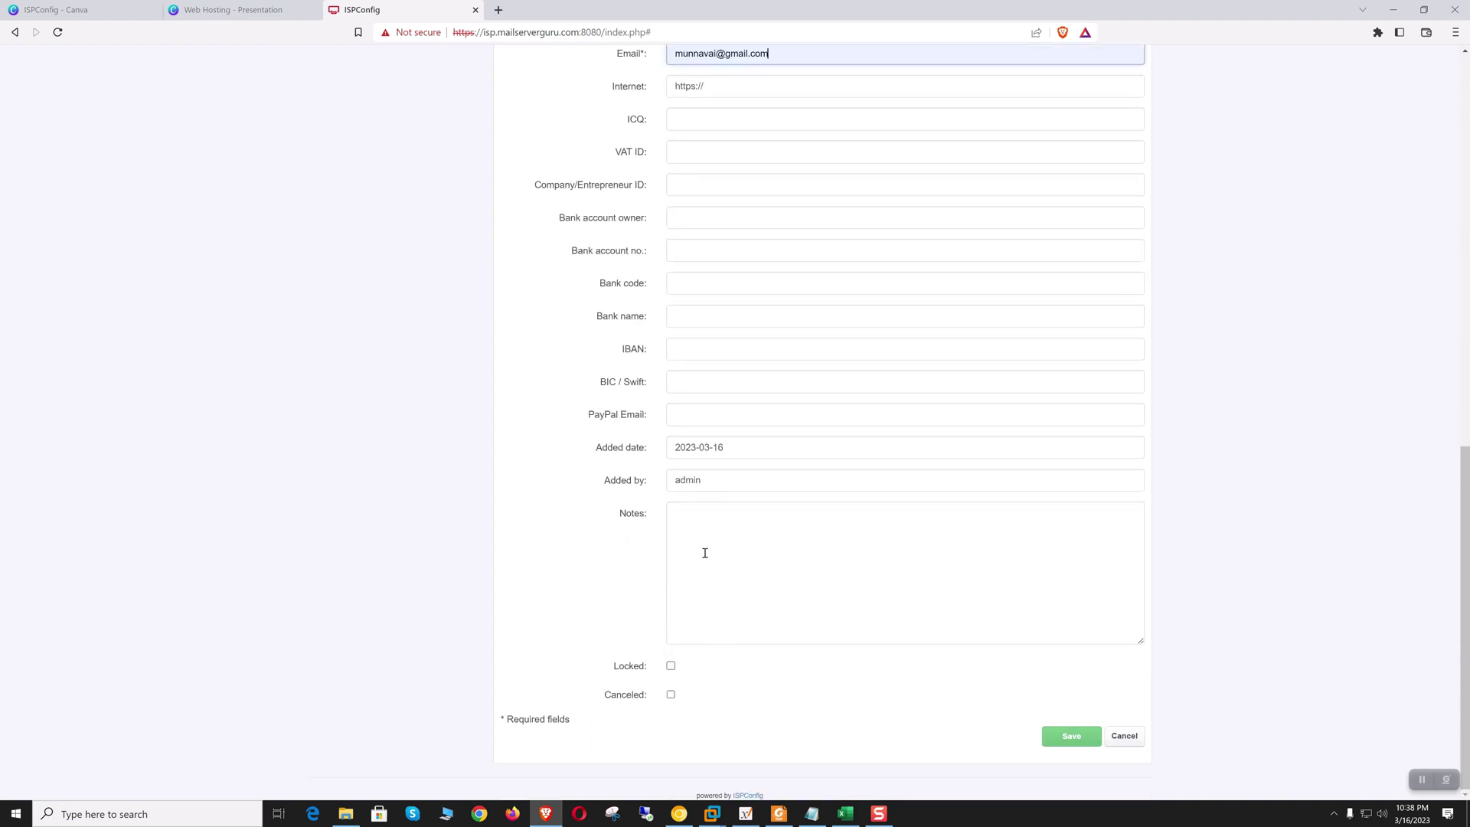
scroll(723, 555, "up", 4)
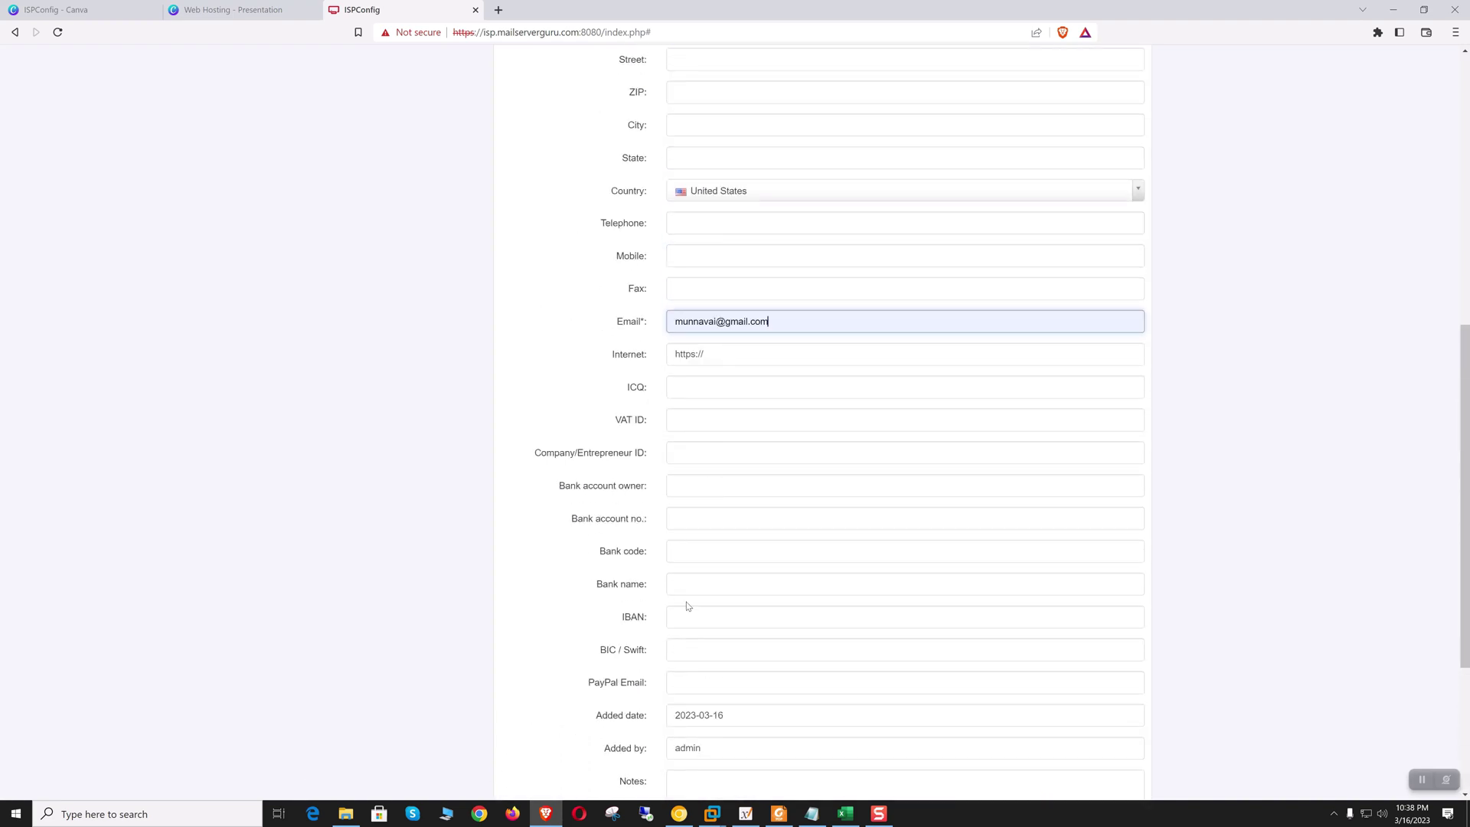
scroll(691, 523, "up", 8)
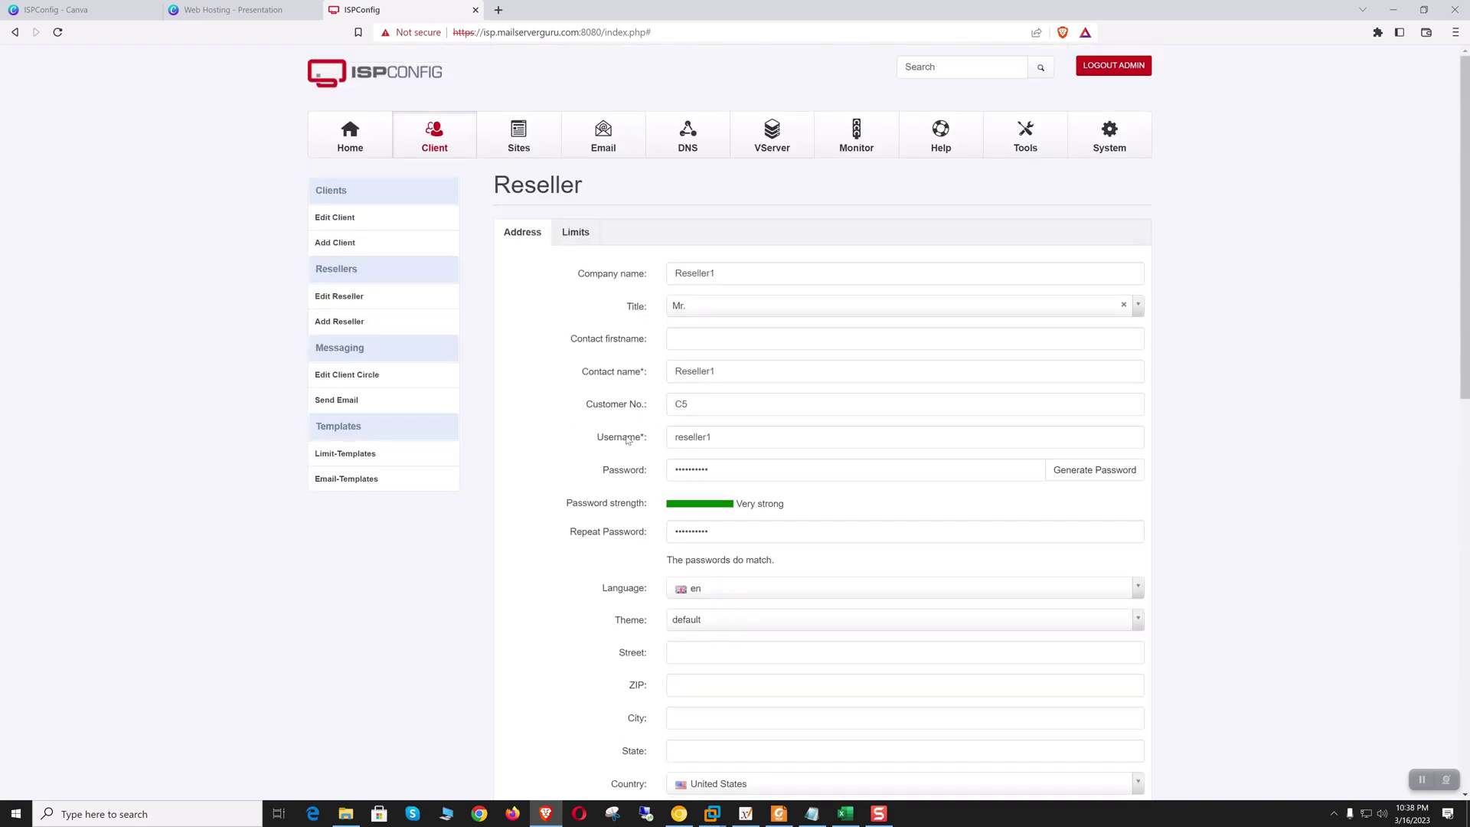
Step: On the reseller's Limits tab, edit the Customer No. start value and counter
left_click(576, 233)
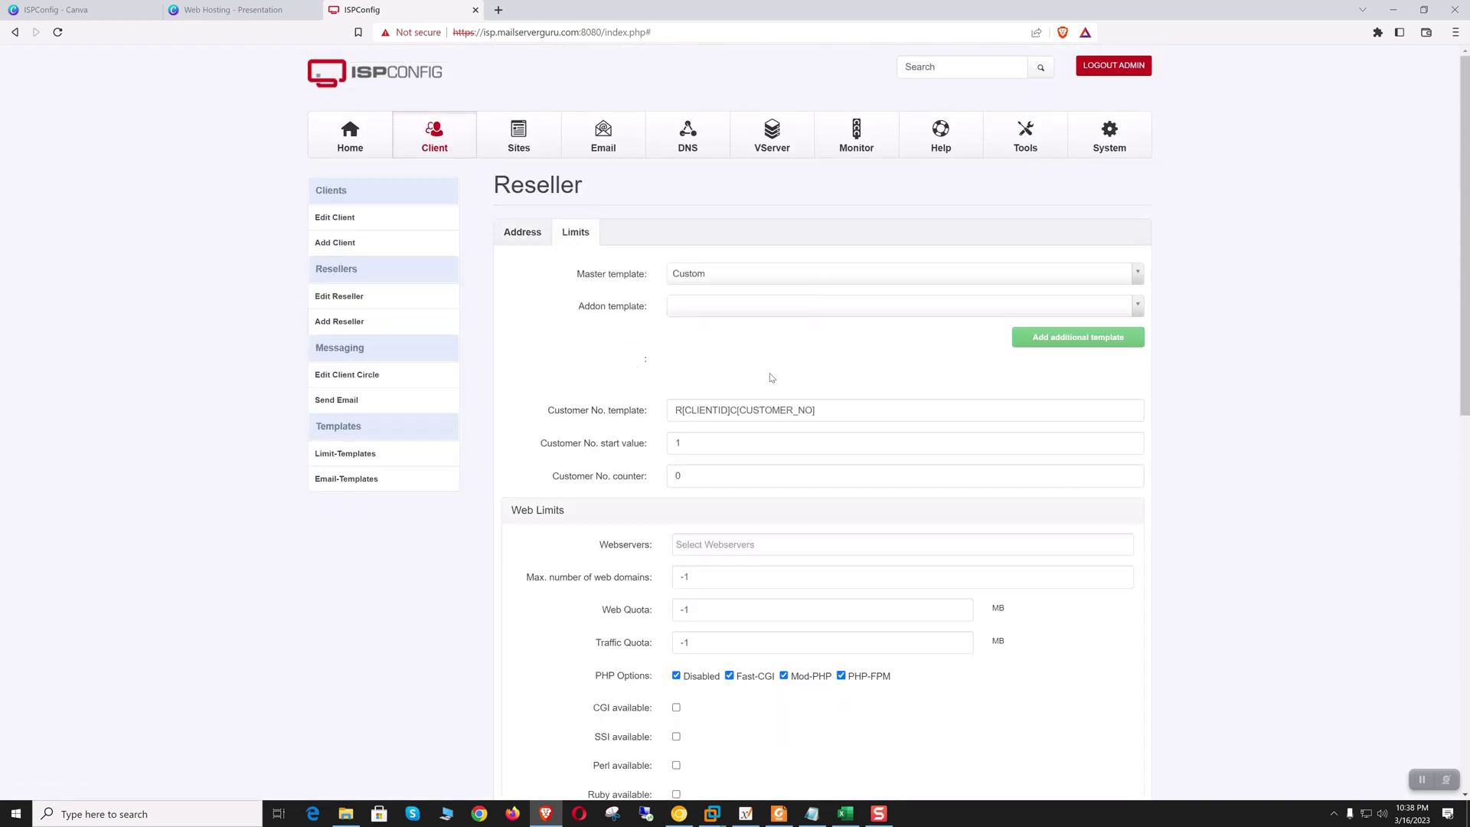
left_click_drag(560, 449, 699, 443)
left_click(700, 443)
left_click_drag(590, 480, 673, 476)
left_click(615, 486)
scroll(597, 458, "down", 3)
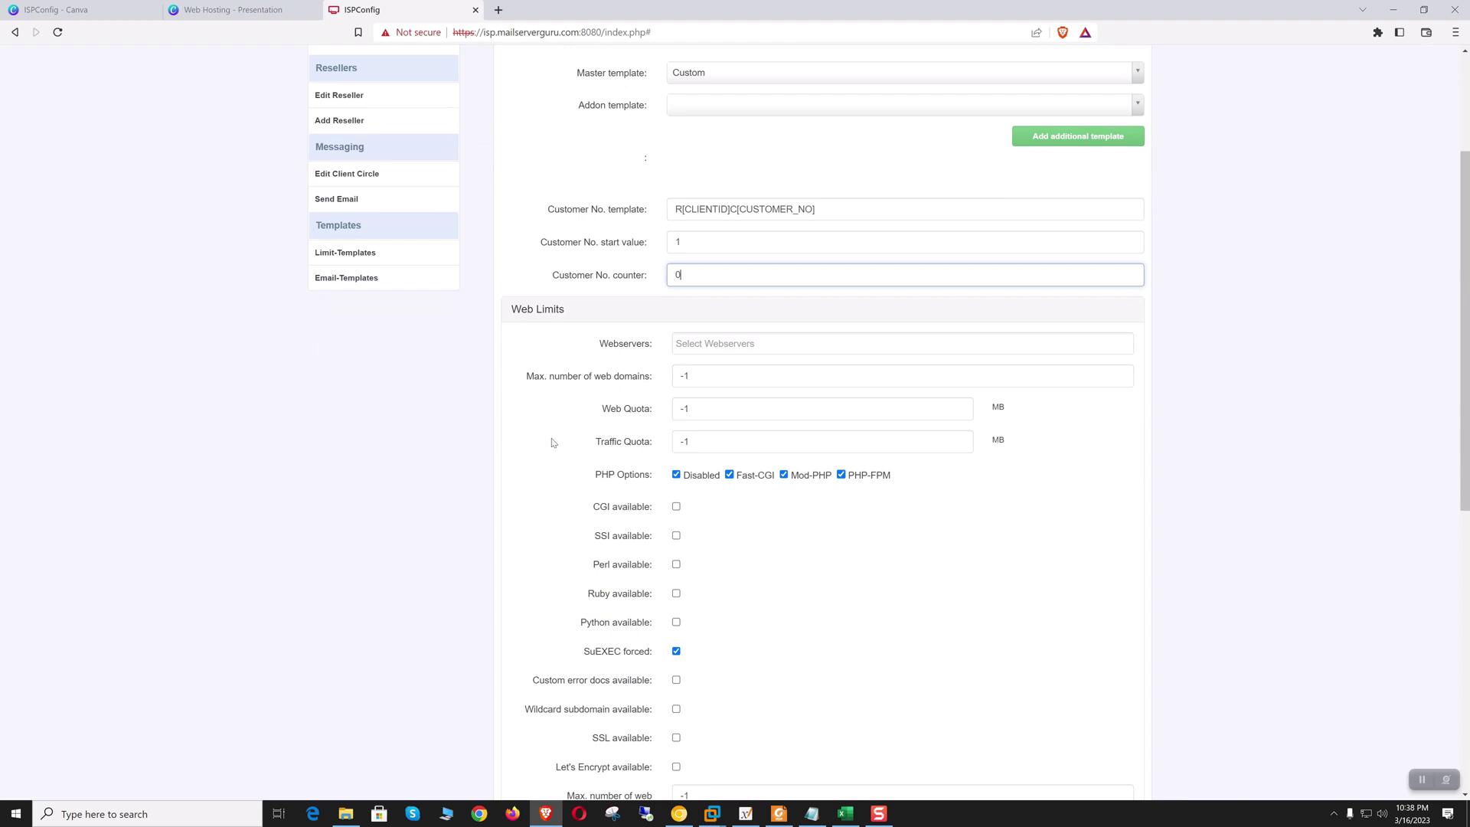
Step: Assign webserver isp.rainbow.com with 5 web domains, 5000 MB web quota, 10000 MB traffic quota
left_click(712, 343)
left_click(717, 371)
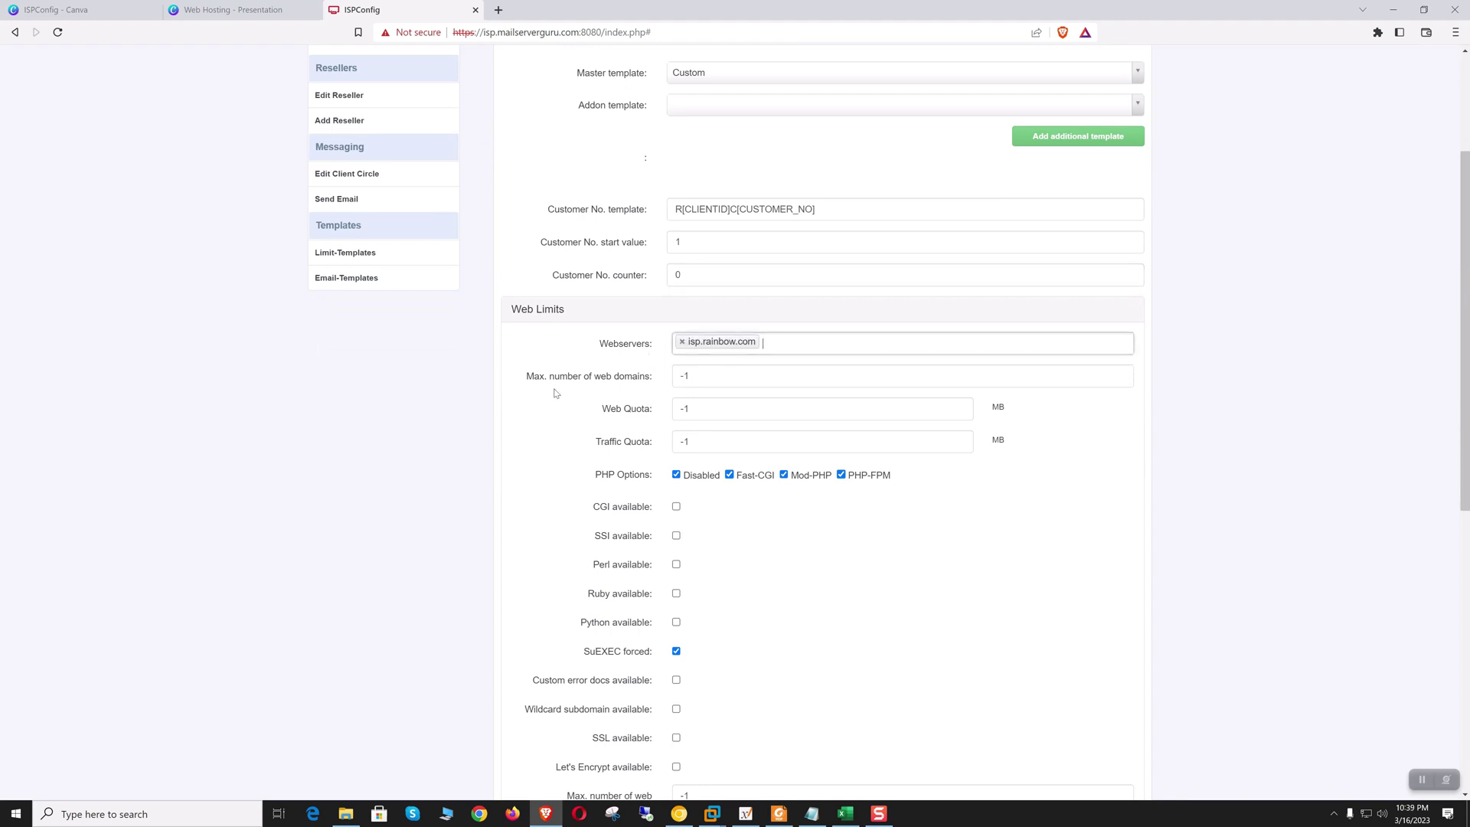
left_click(583, 379)
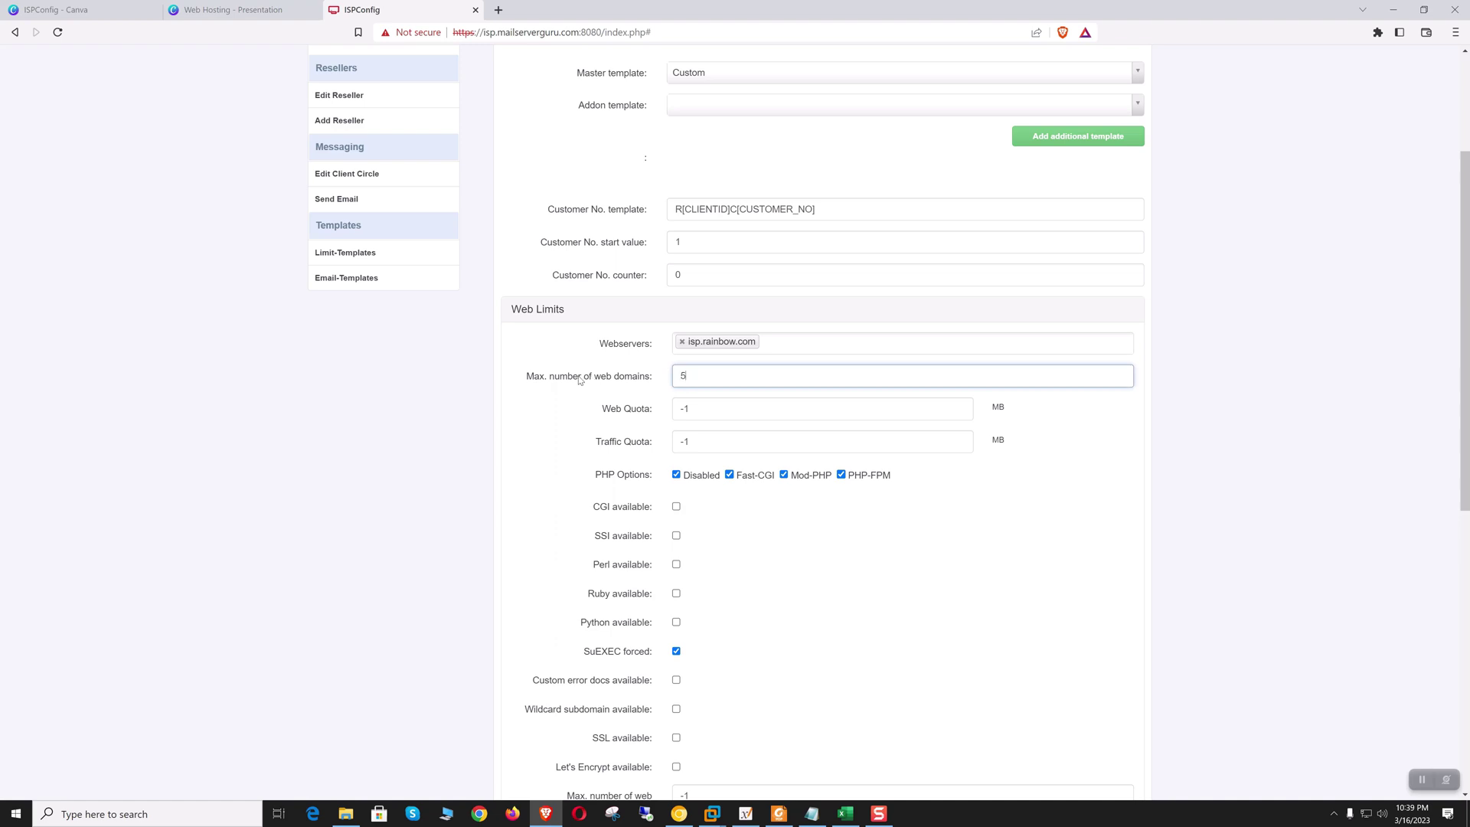
left_click(621, 411)
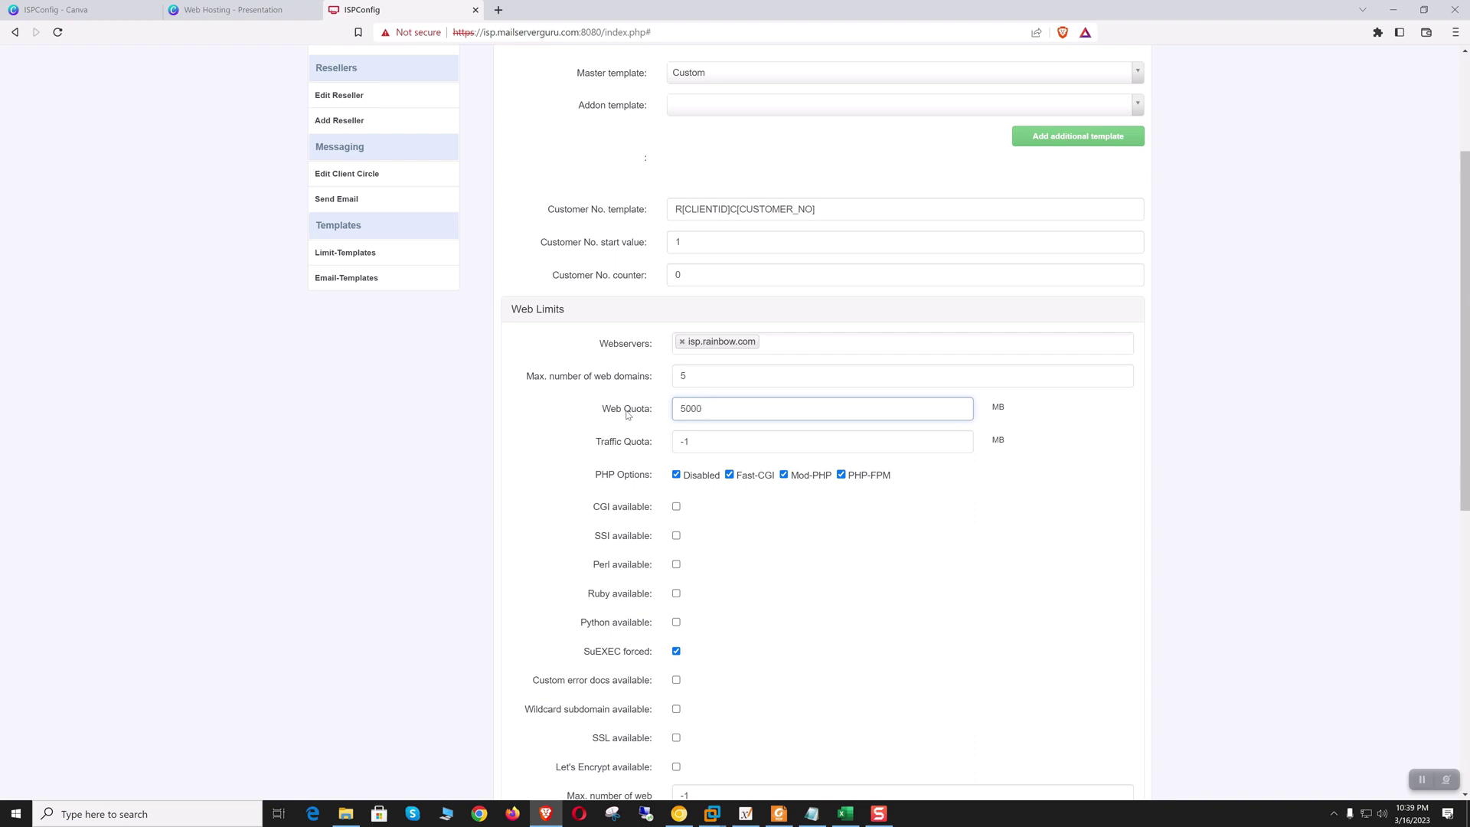
key("Tab")
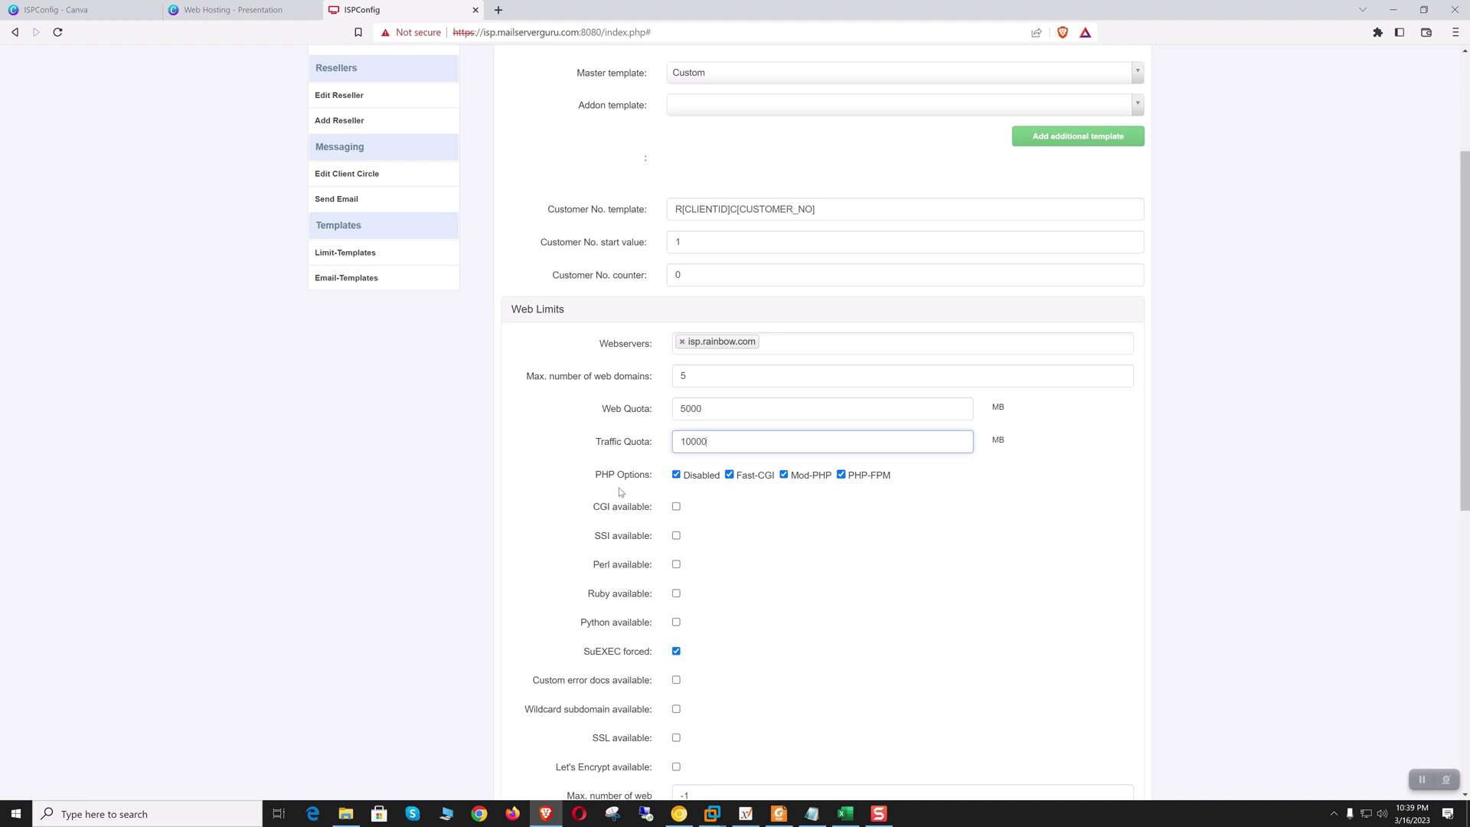
Step: Allow CGI, SSI, Perl, Ruby, Python, custom error docs, wildcard subdomains, SSL and Let's Encrypt
scroll(840, 526, "down", 1)
scroll(840, 526, "down", 1)
left_click(677, 372)
left_click(677, 401)
left_click(677, 431)
left_click(676, 460)
left_click(677, 487)
left_click(677, 546)
left_click(676, 575)
left_click(676, 603)
left_click(676, 633)
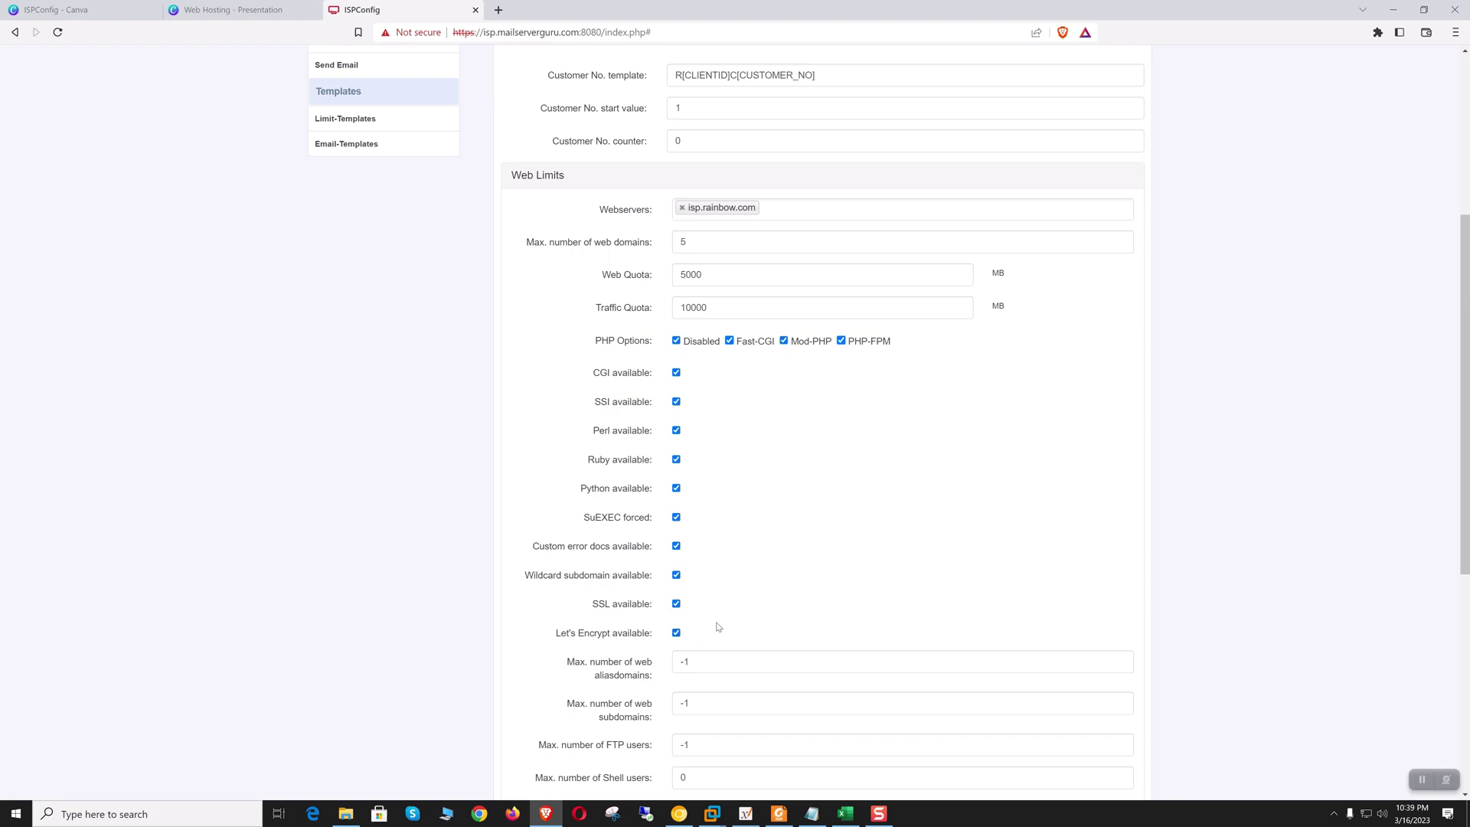
Step: Set Shell users and Webdav users to 5 and enable web server config selection
scroll(689, 638, "down", 3)
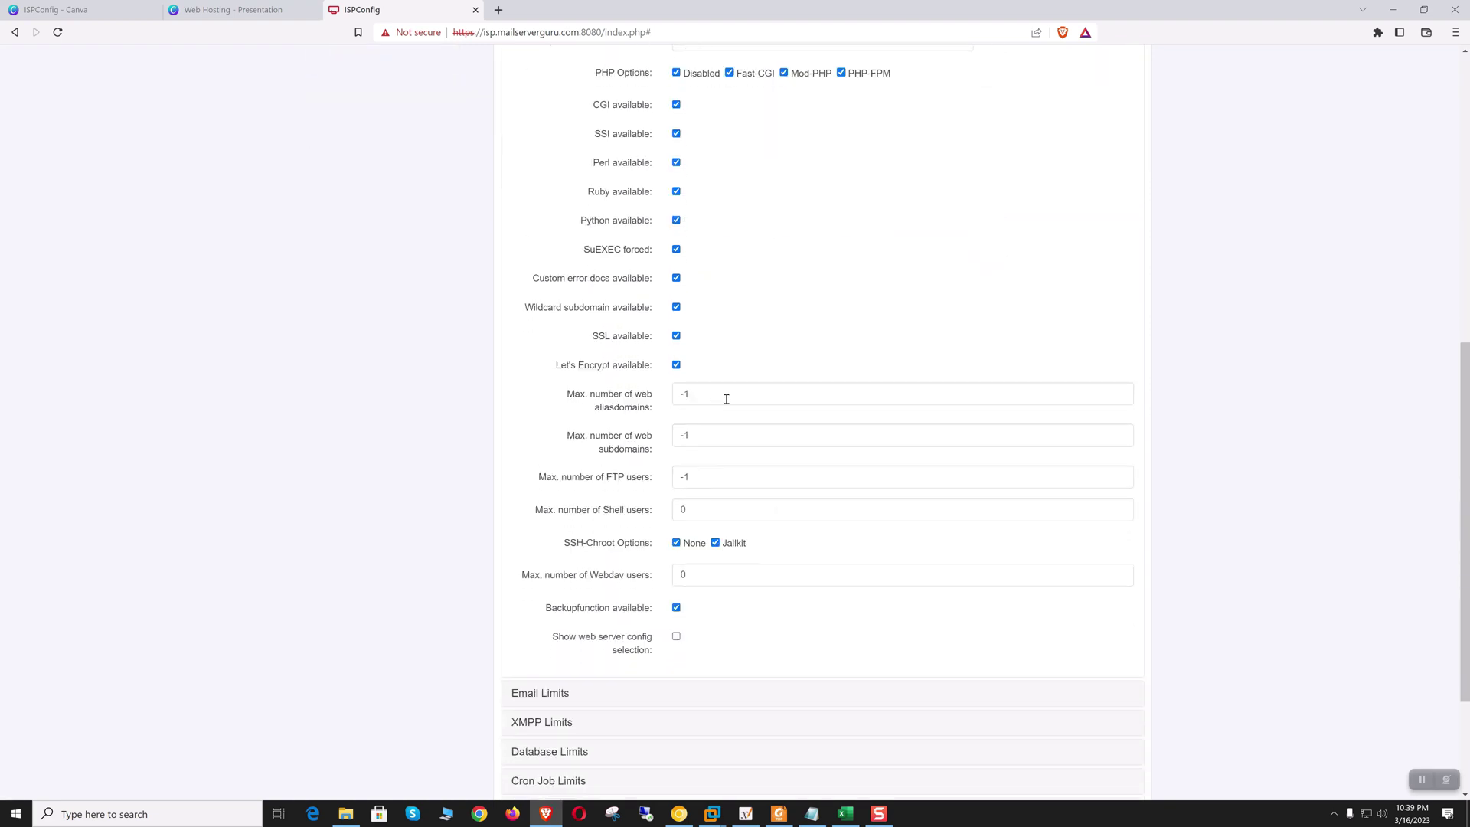
double_click(693, 477)
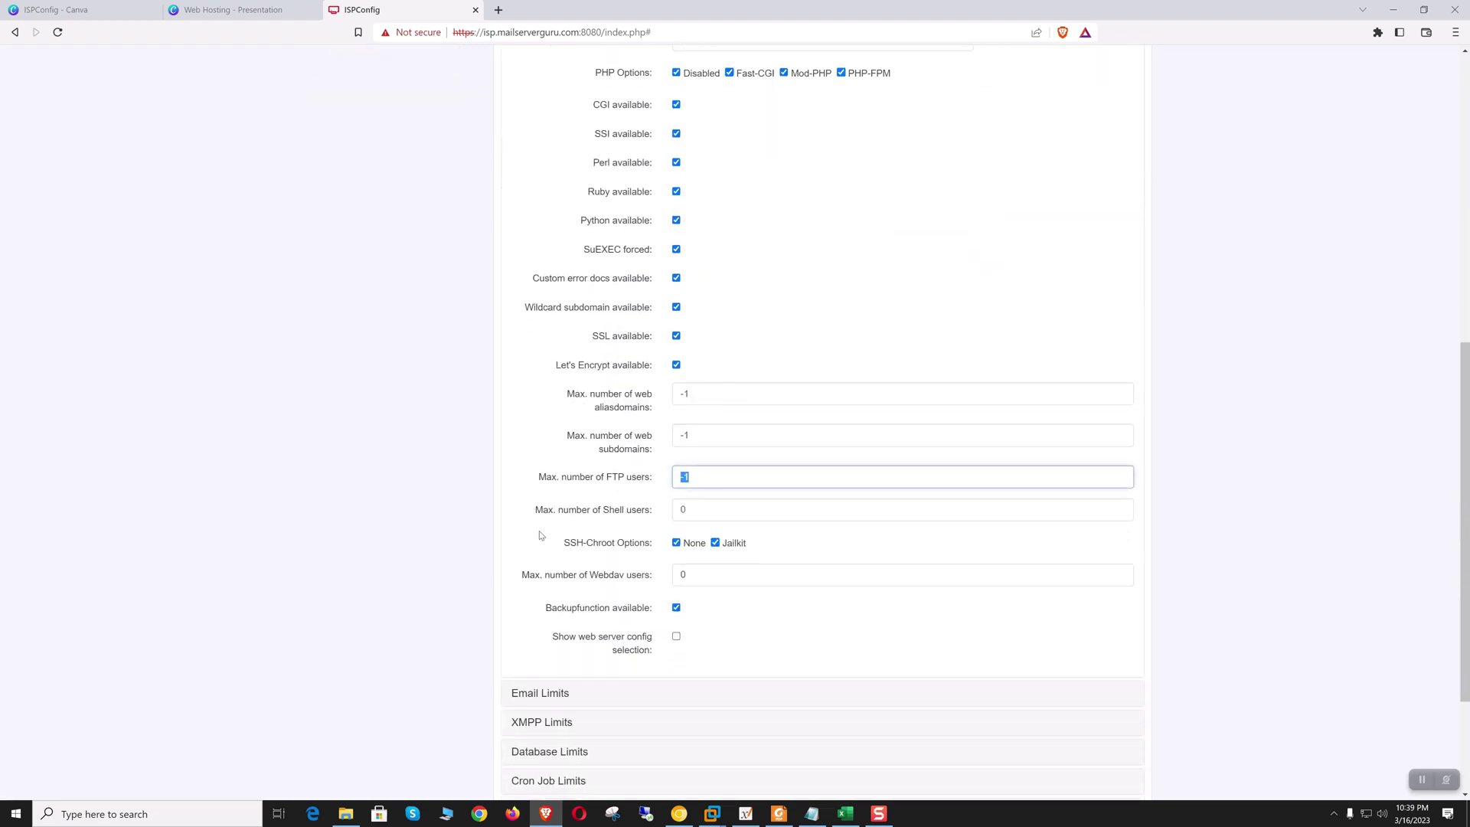
double_click(713, 509)
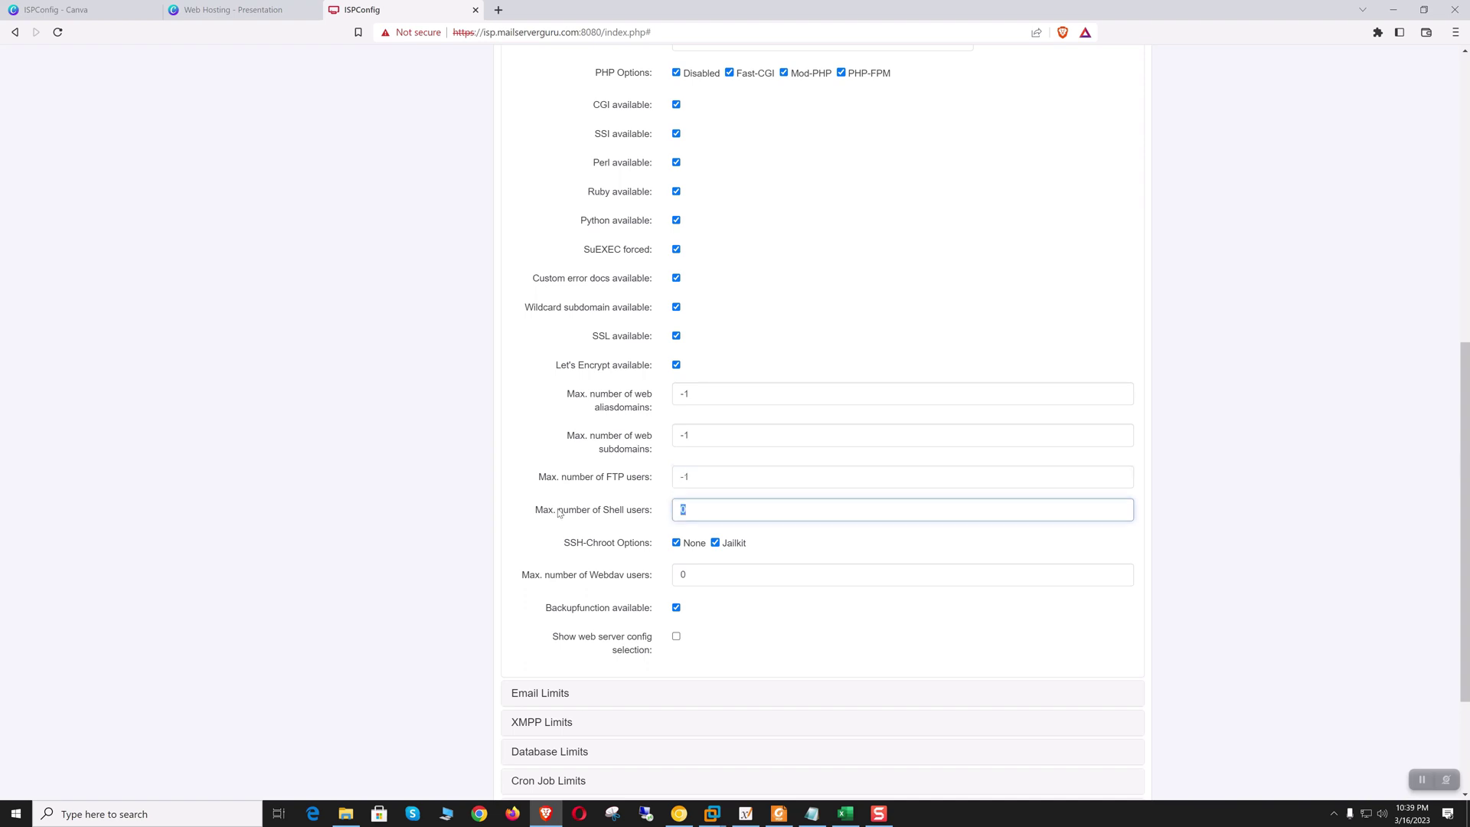
type("5")
double_click(716, 574)
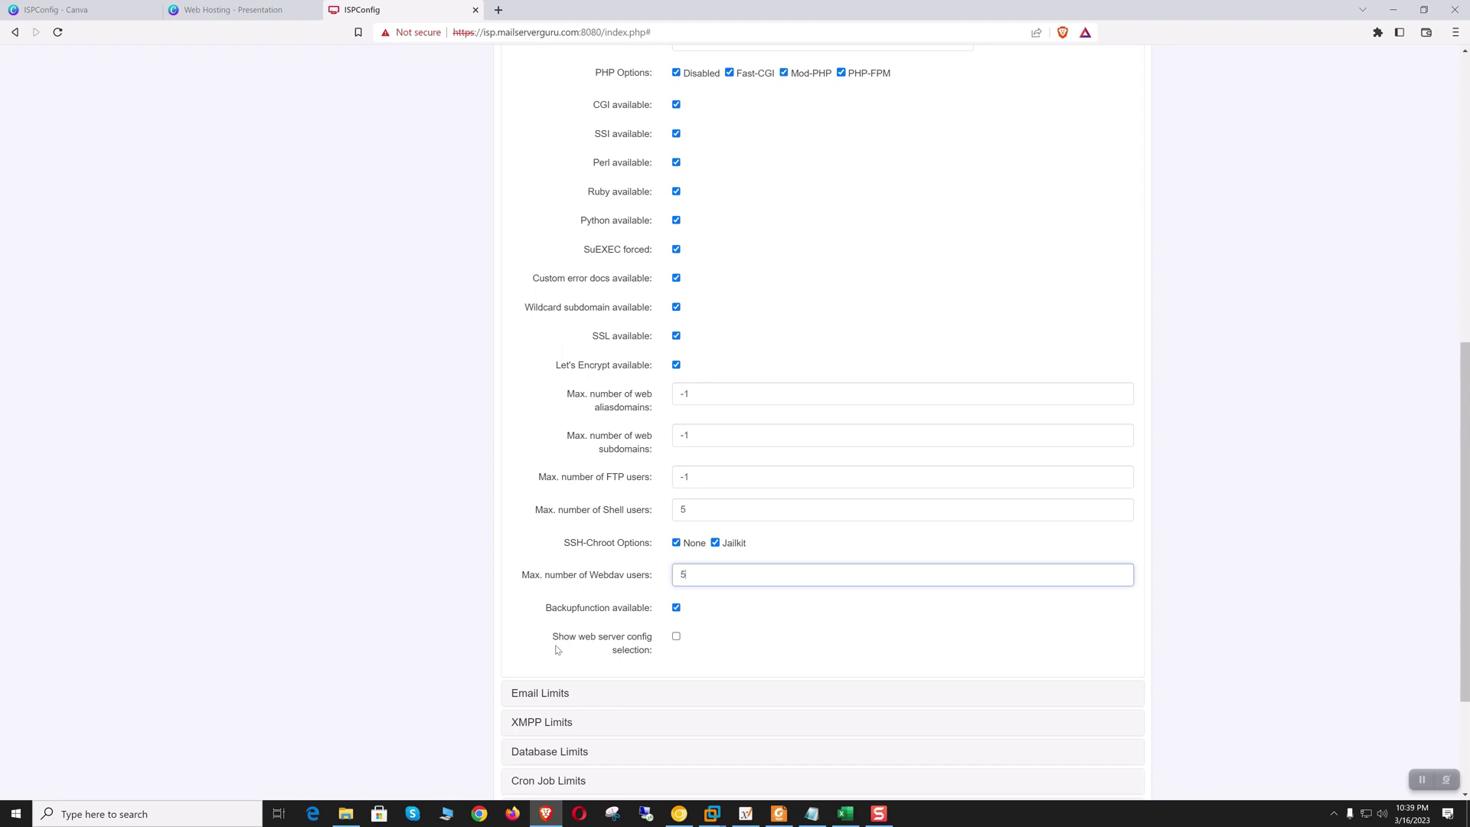
left_click(676, 637)
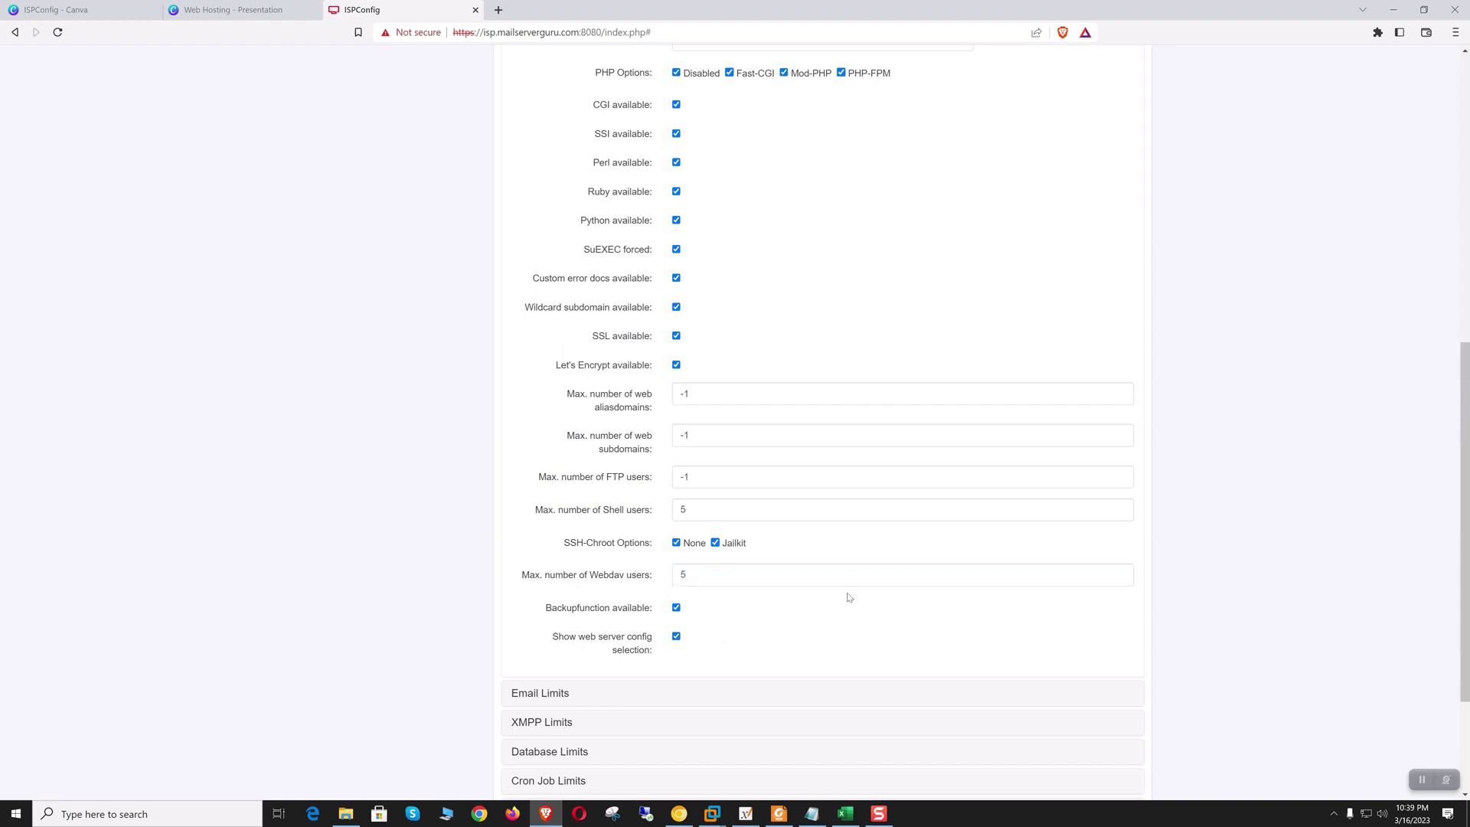
scroll(570, 534, "up", 4)
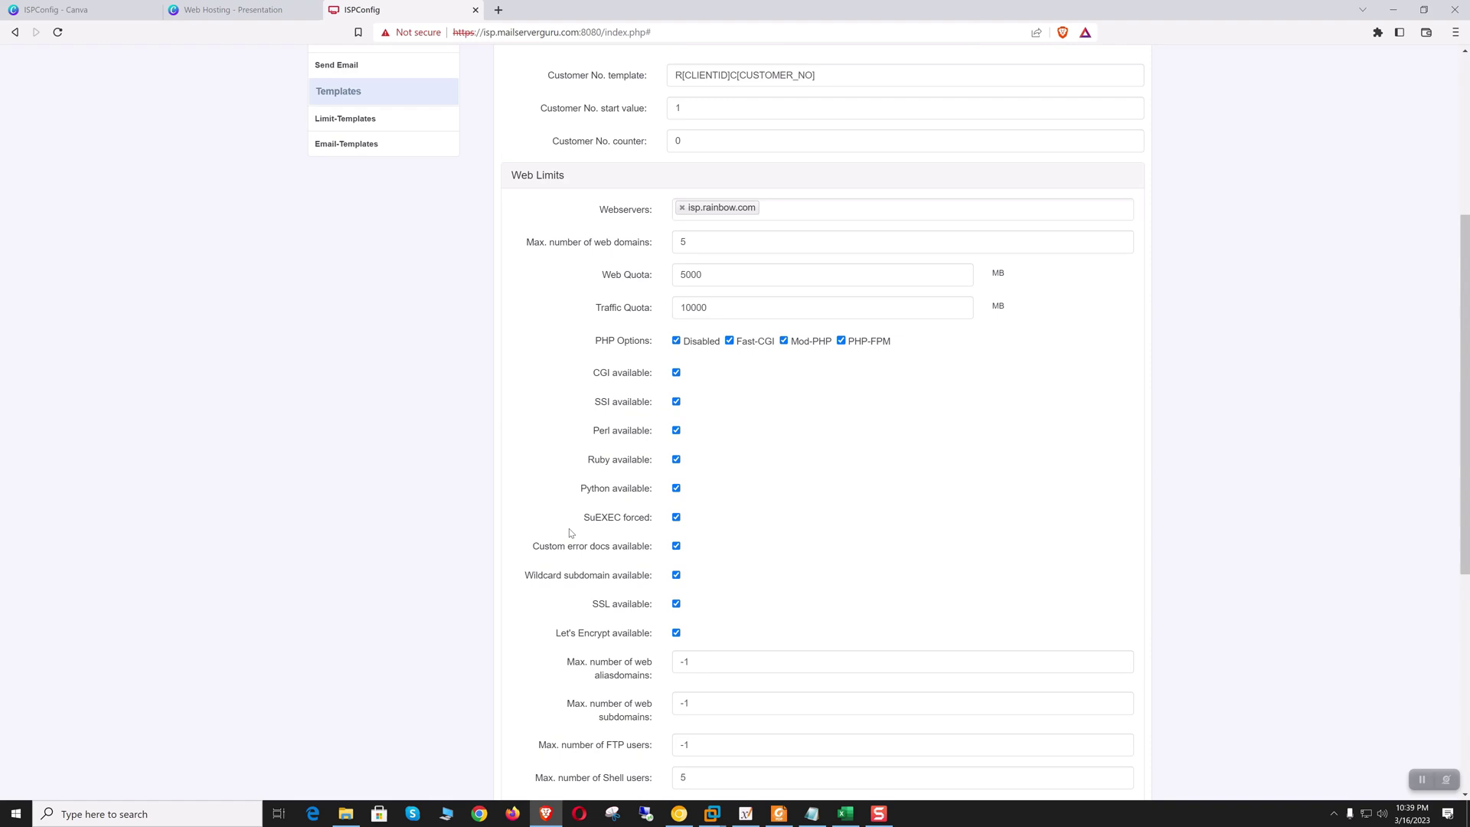
Step: Expand Email Limits and assign isp.rainbow.com as the reseller's mailserver
scroll(563, 421, "down", 6)
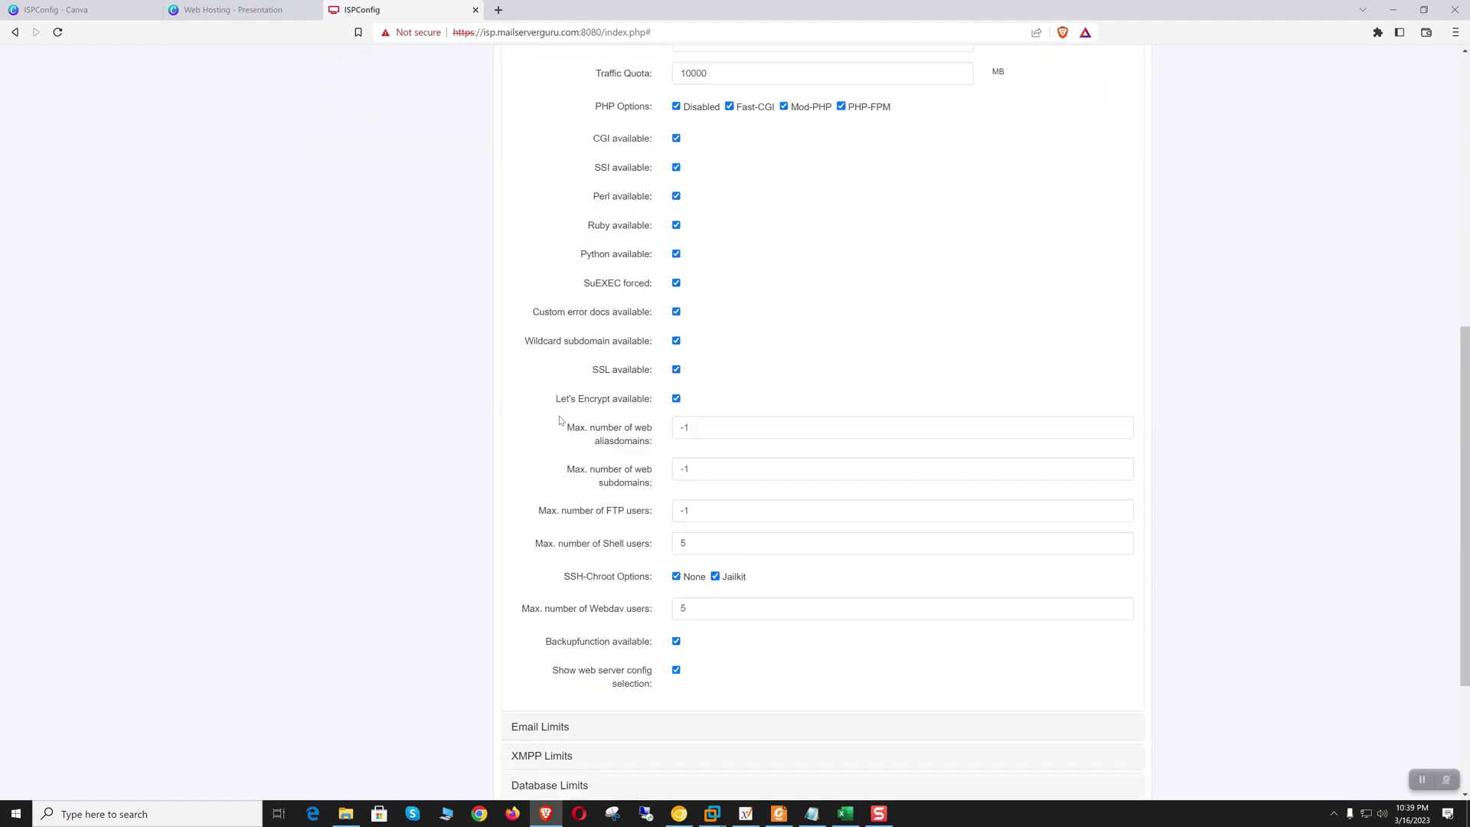
left_click(559, 511)
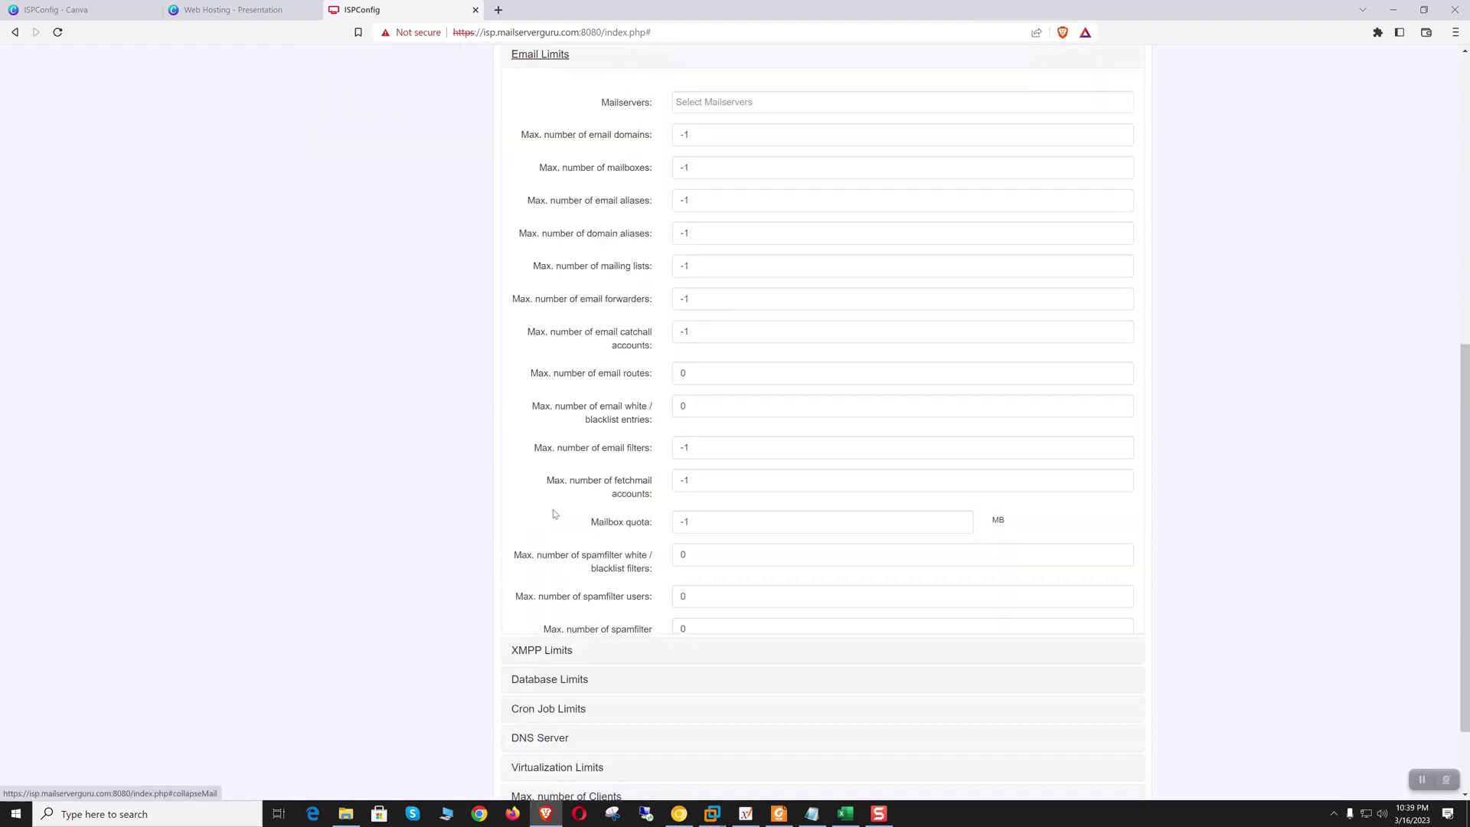
scroll(721, 373, "up", 2)
left_click(716, 234)
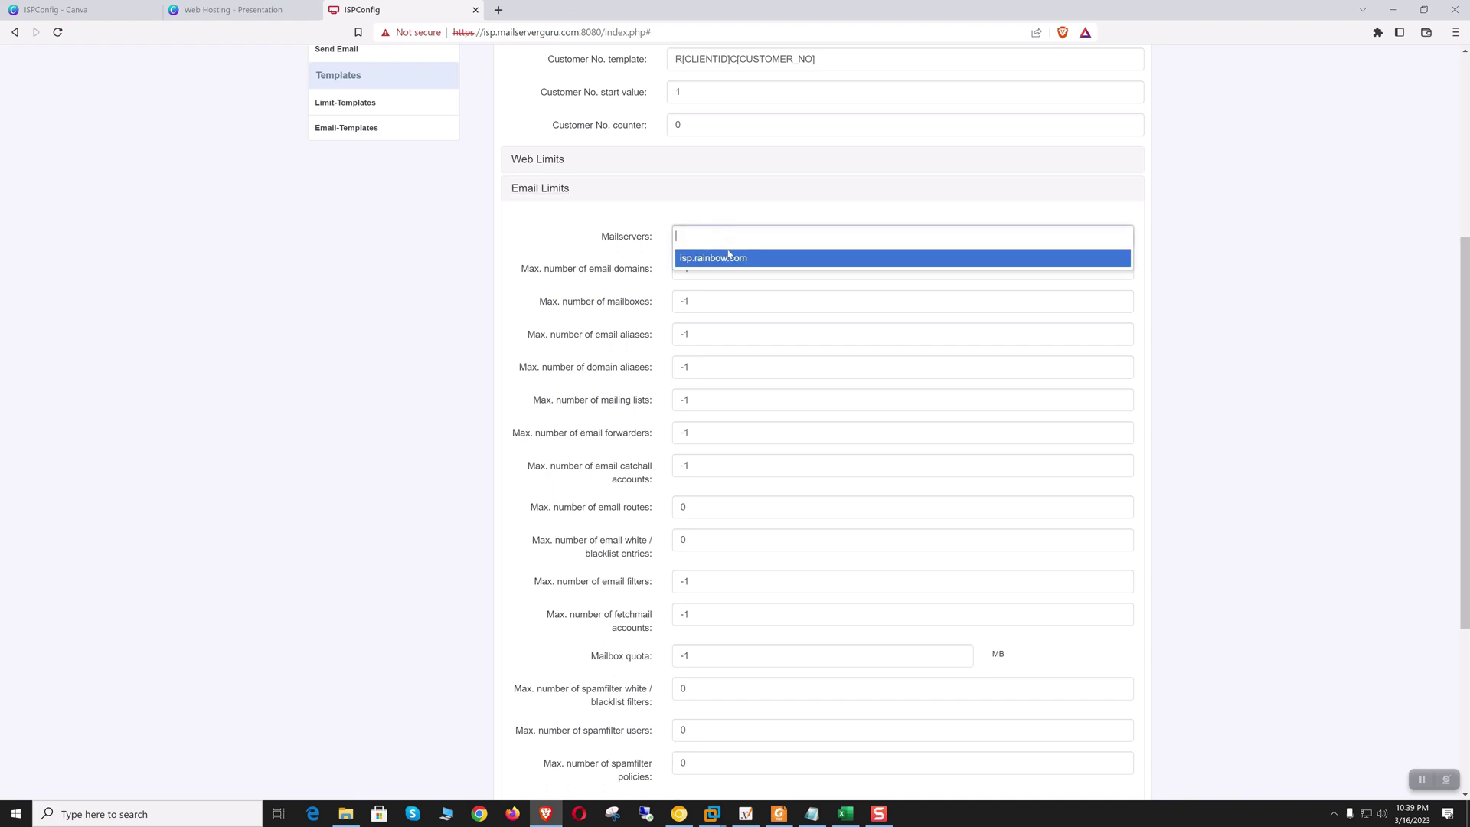
left_click(724, 258)
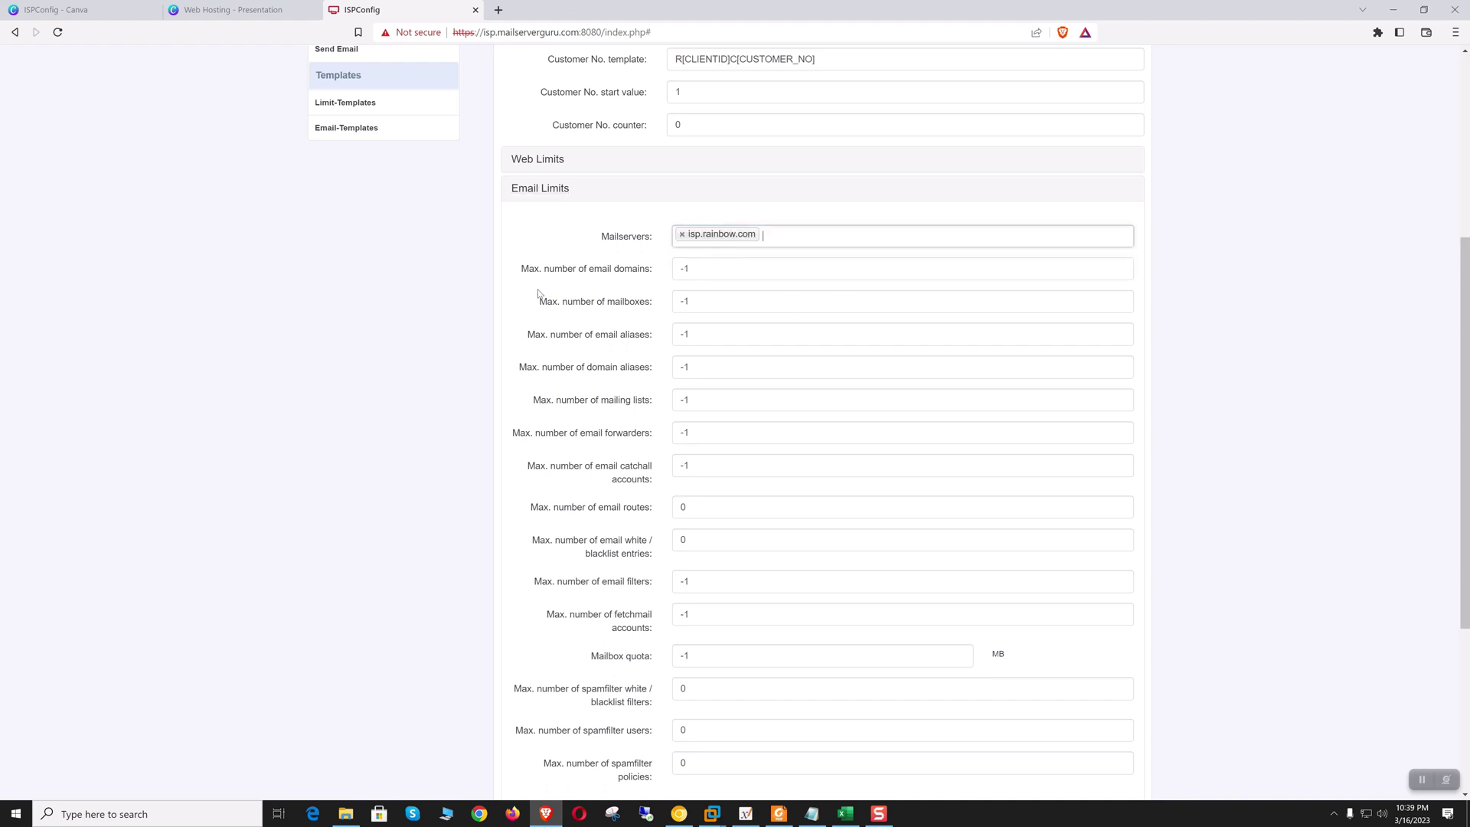
Step: Set Max. number of email domains to 5 and adjust the mailbox and alias limits
scroll(751, 286, "up", 2)
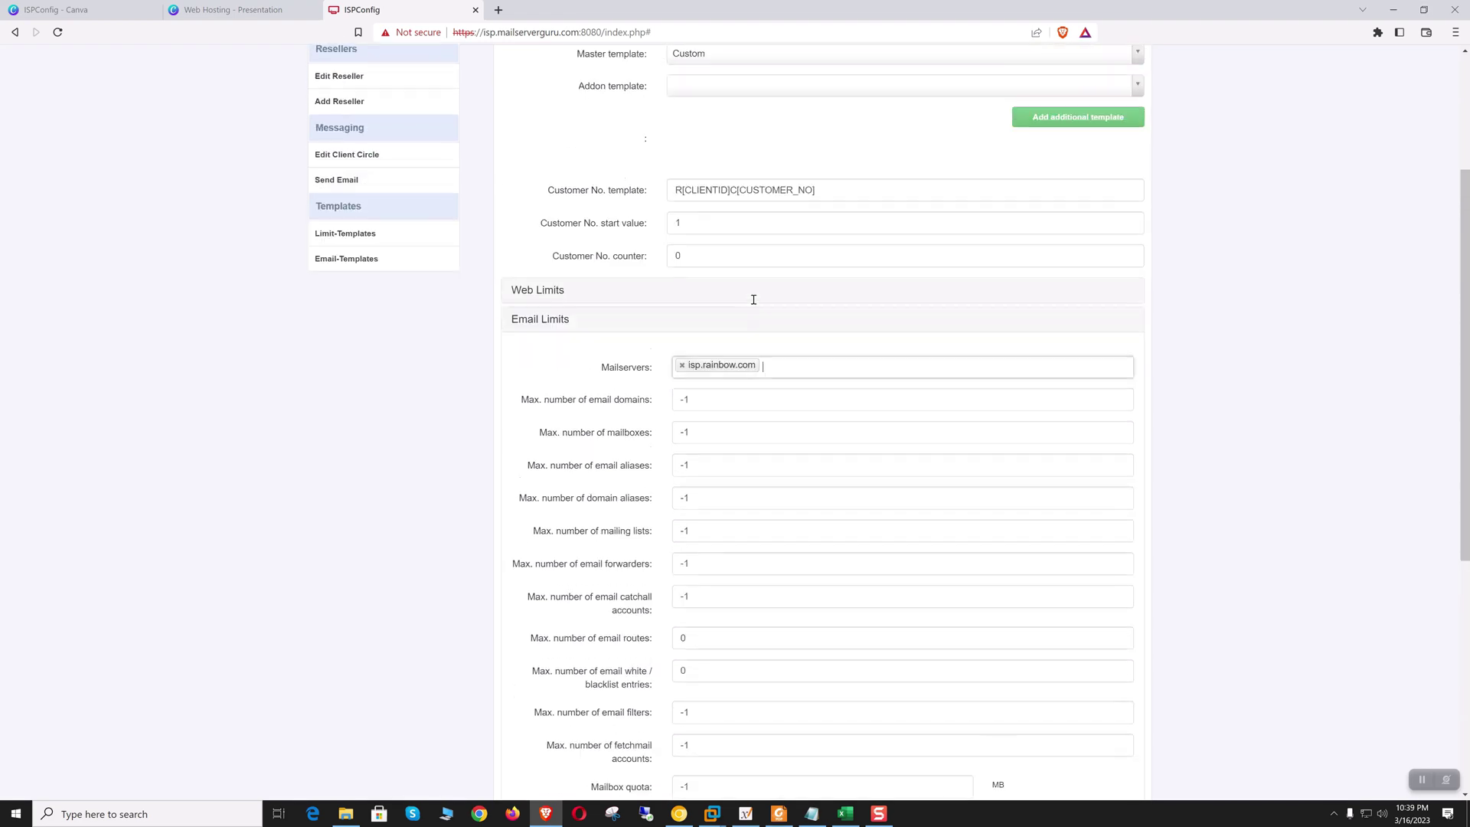
left_click_drag(709, 404, 582, 404)
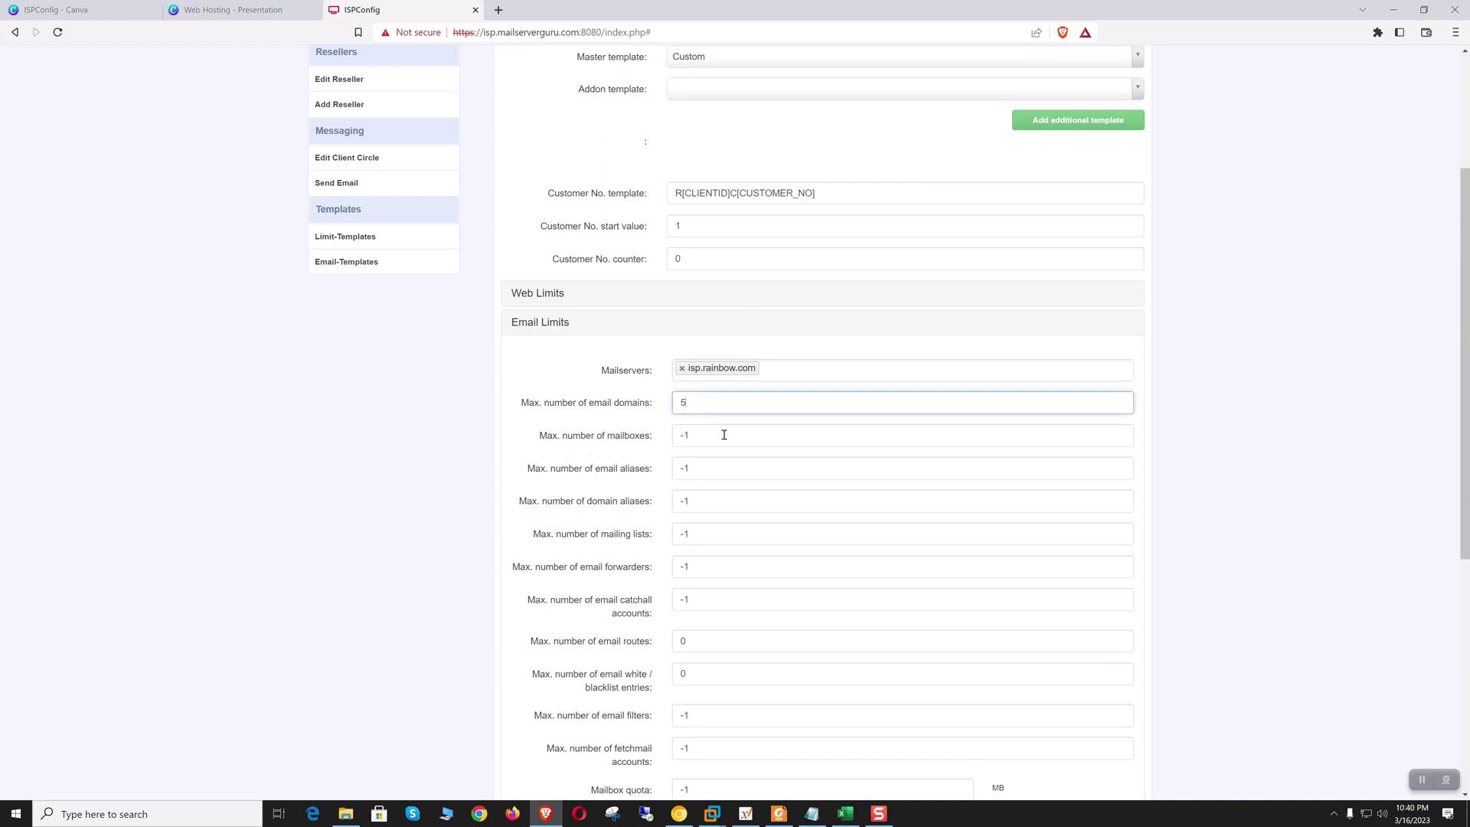
left_click_drag(724, 434, 570, 469)
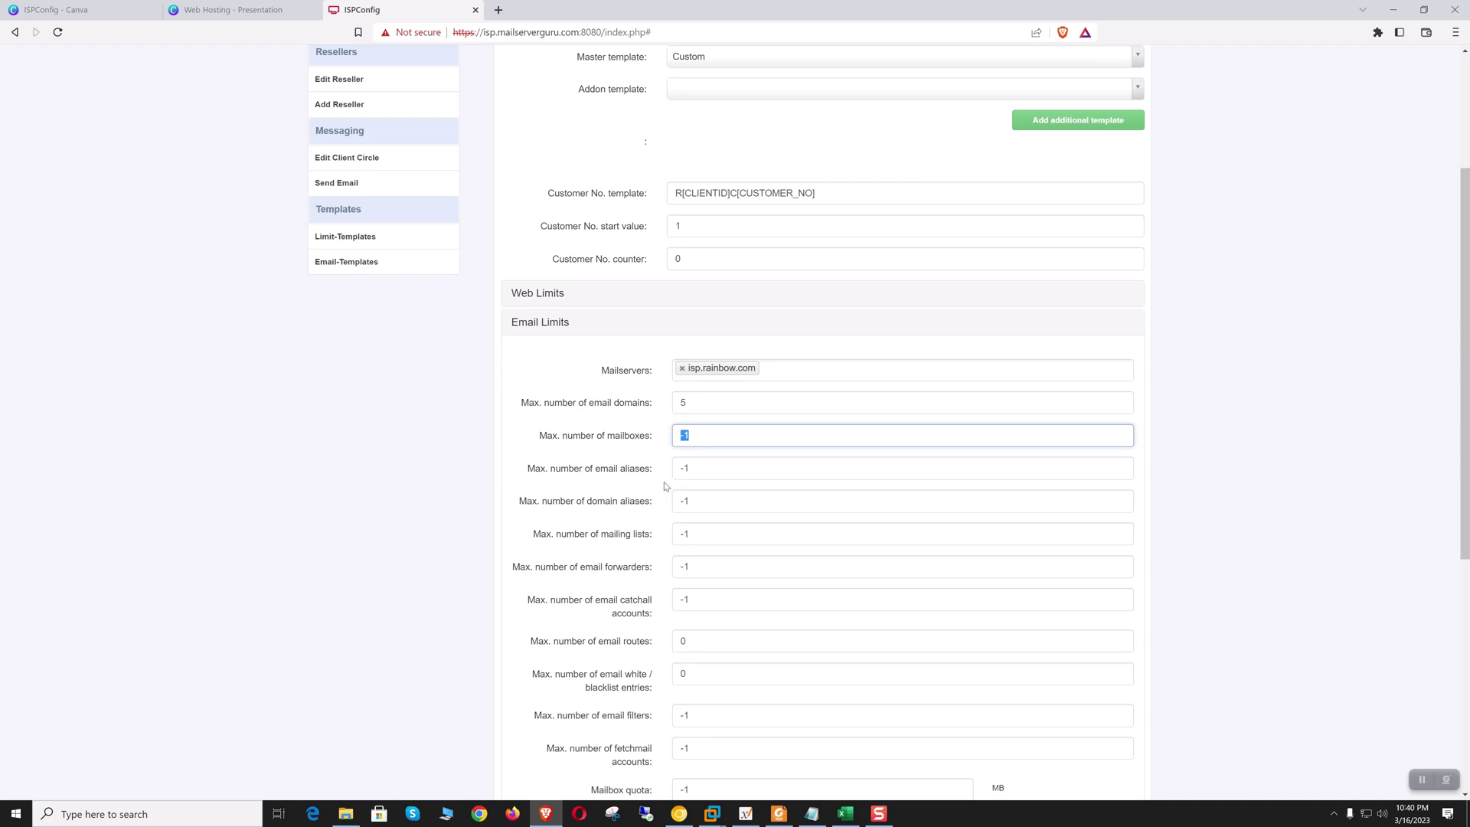
left_click(731, 471)
scroll(758, 521, "down", 3)
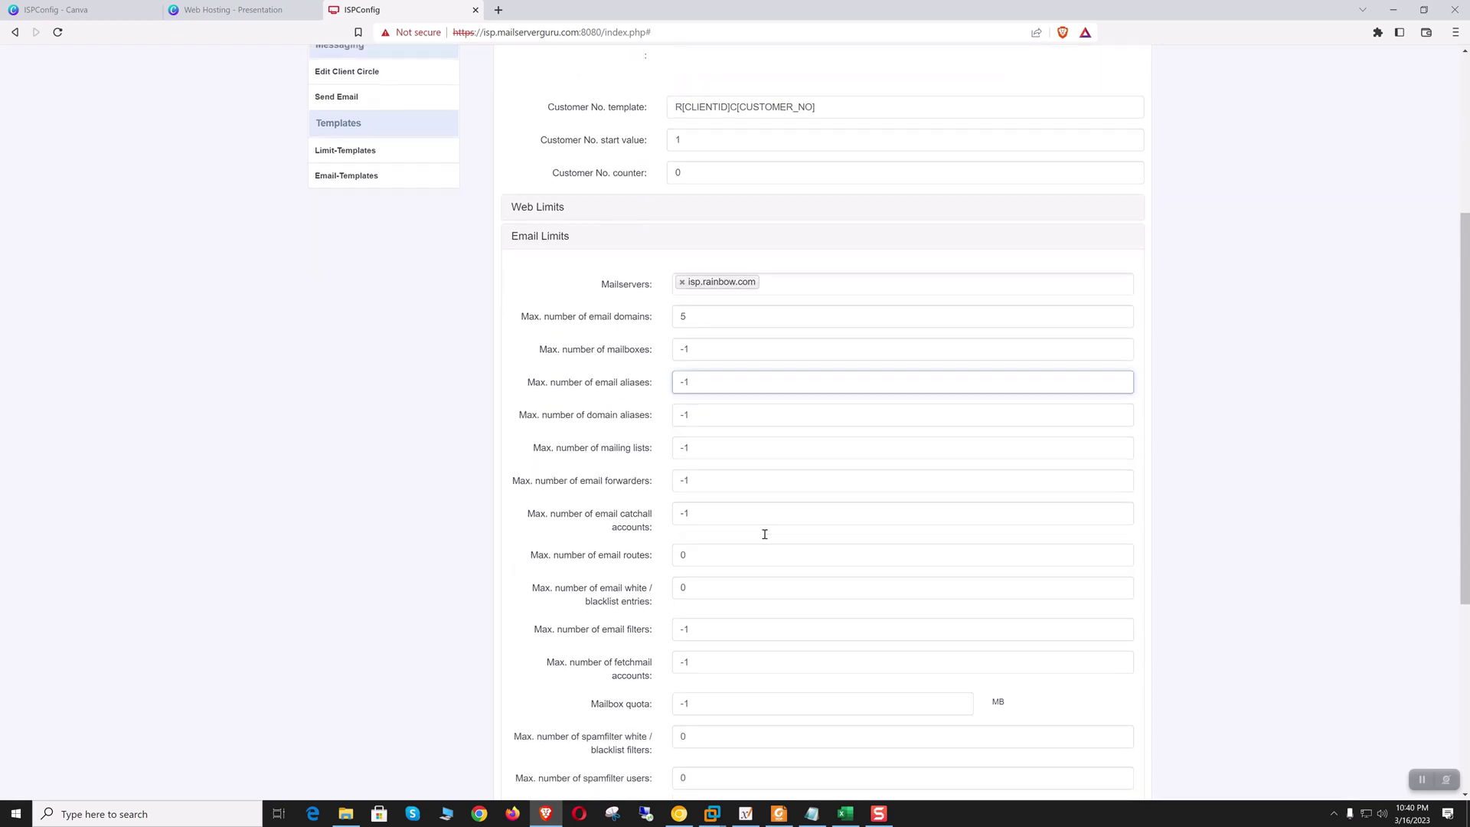
scroll(735, 512, "down", 2)
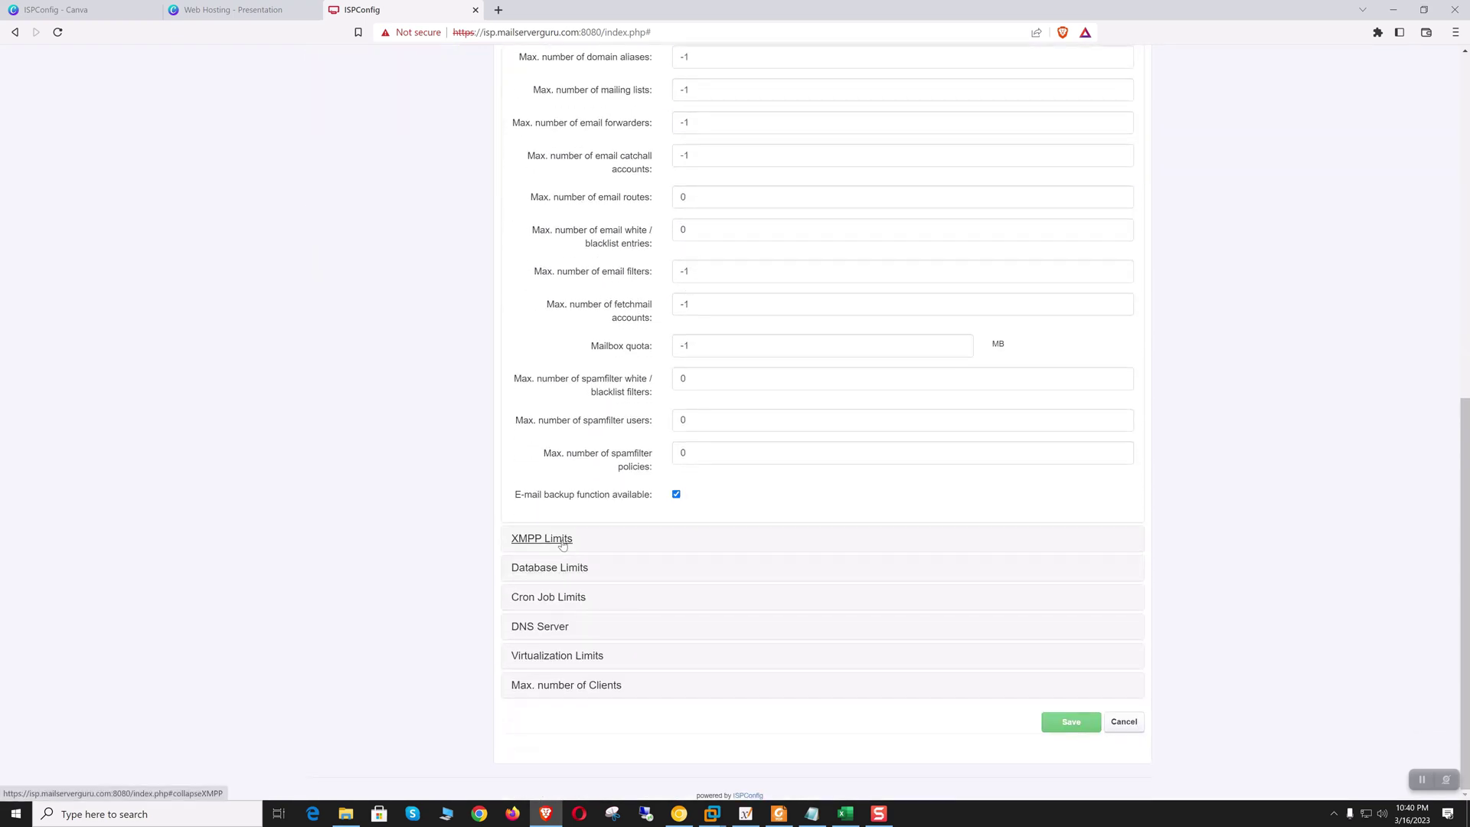
Step: Assign isp.rainbow.com as database server and set the cron jobs limit to 1
left_click(562, 569)
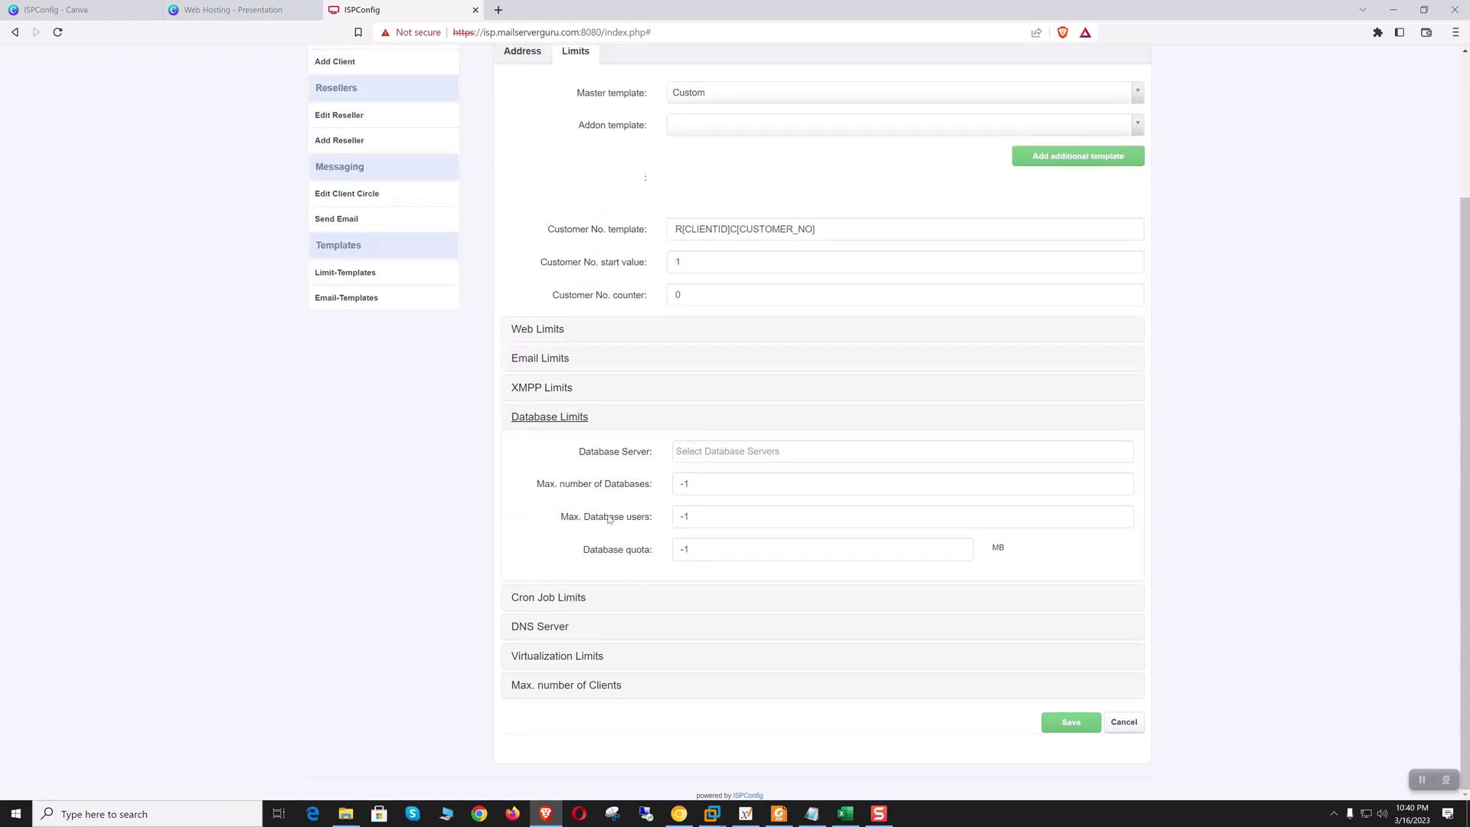
left_click(712, 451)
left_click(717, 469)
left_click(547, 605)
double_click(719, 504)
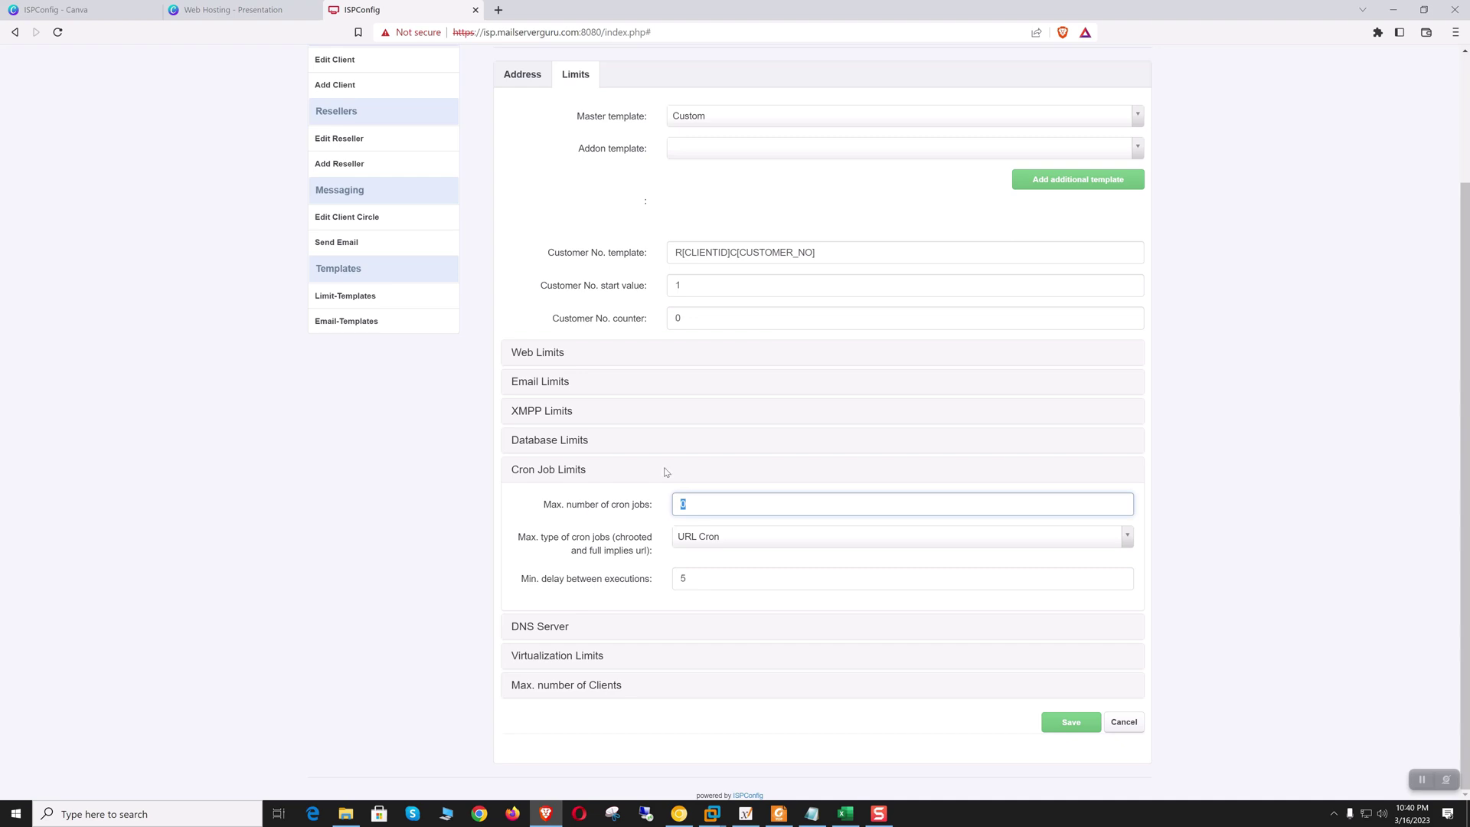
type("100")
Step: Choose isp.rainbow.com as DNS server, allow up to 5 clients, and save the reseller
left_click(570, 627)
left_click(728, 539)
left_click(728, 559)
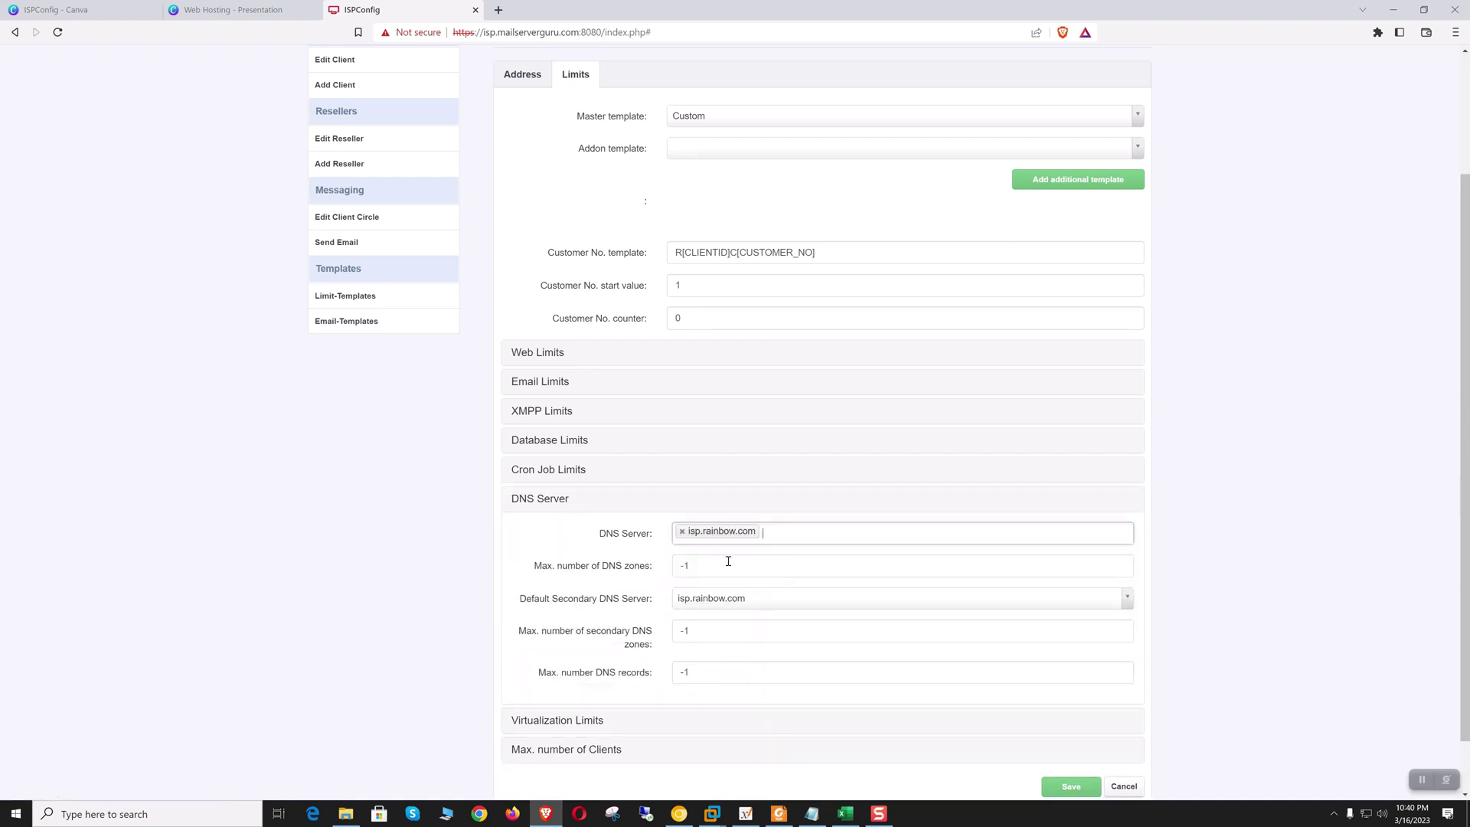
scroll(714, 646, "down", 2)
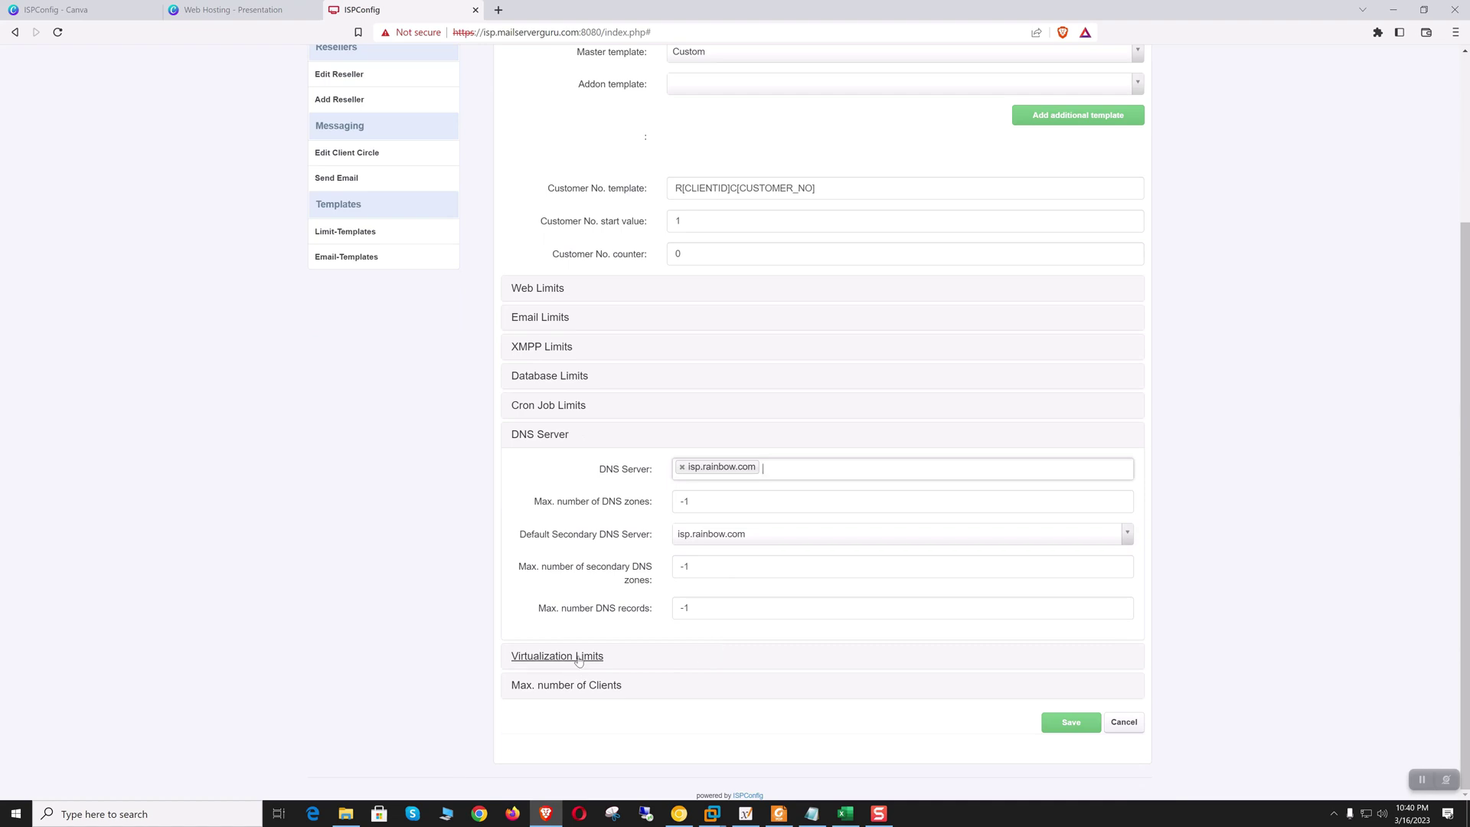
left_click(579, 659)
left_click(572, 688)
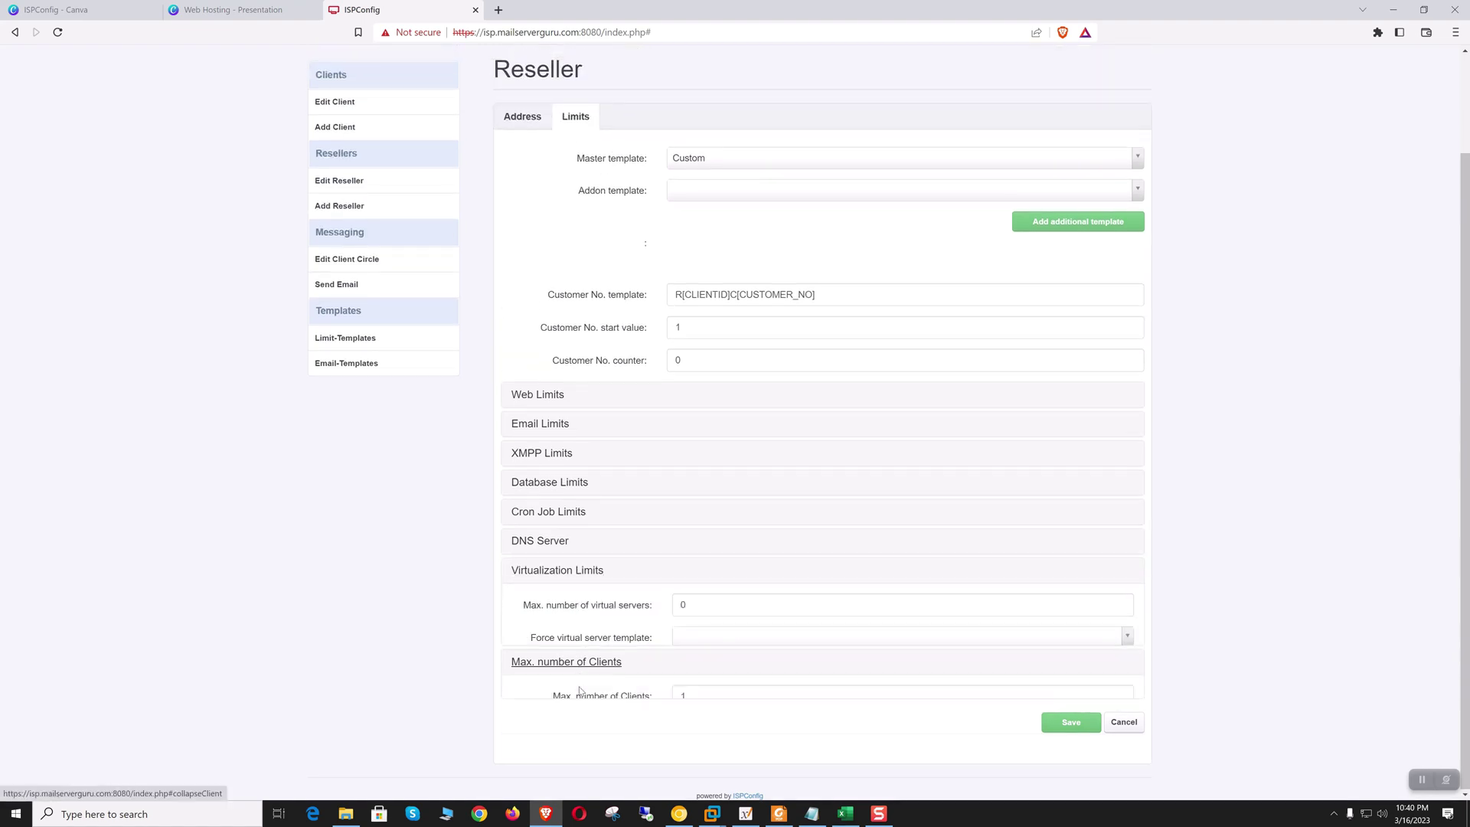
left_click(616, 633)
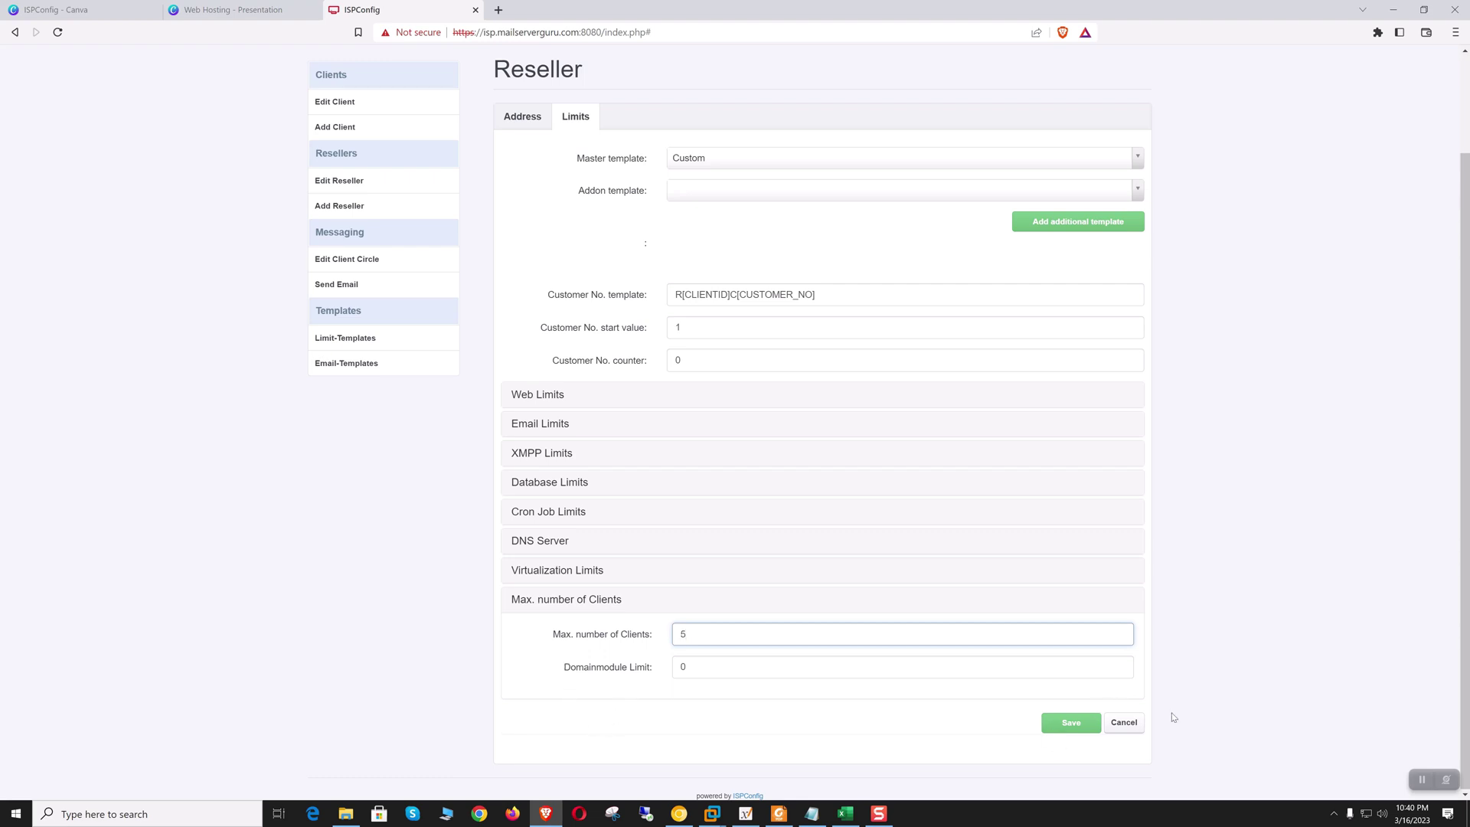
left_click(1071, 723)
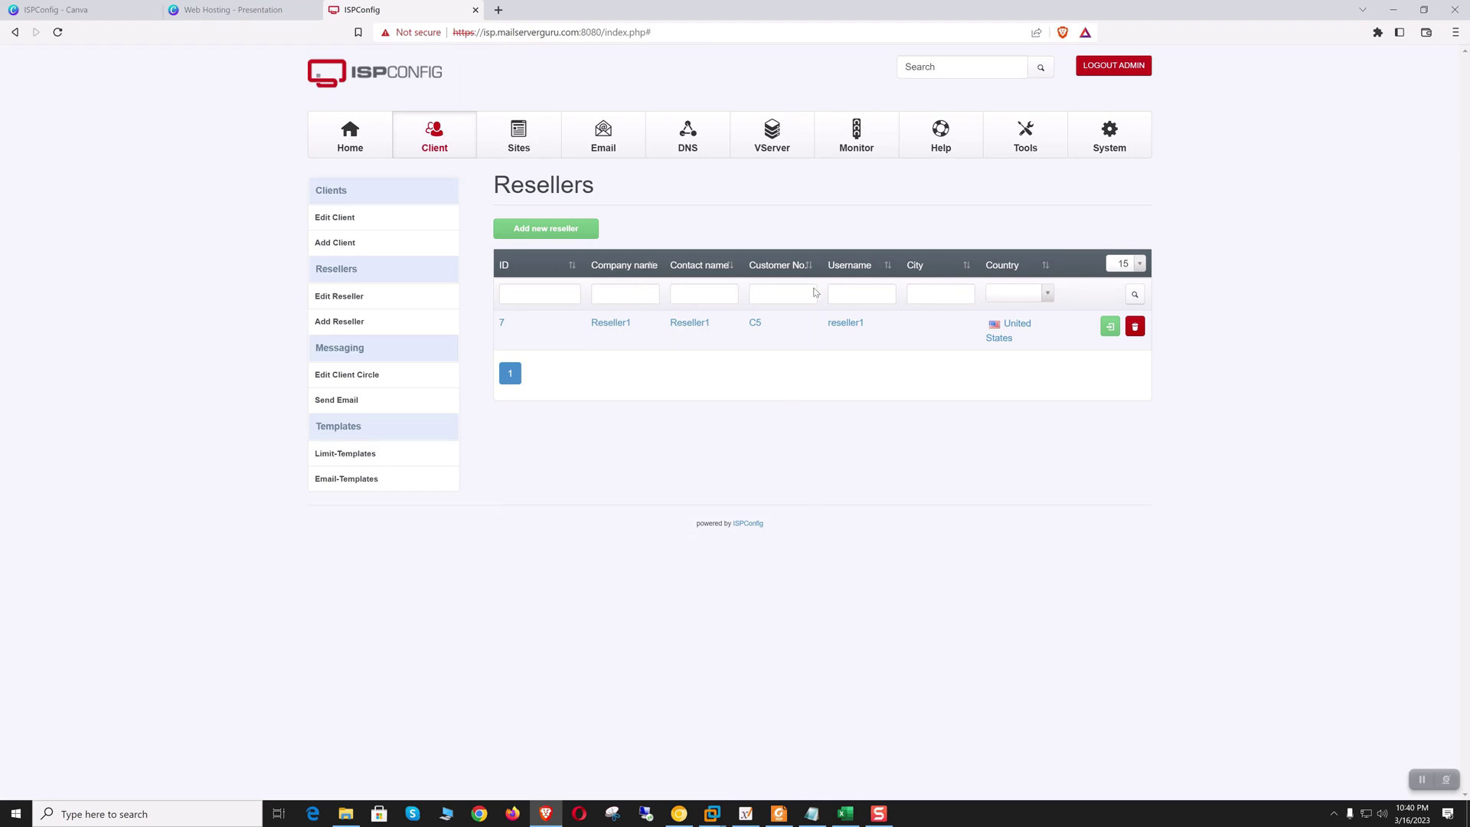
left_click(847, 324)
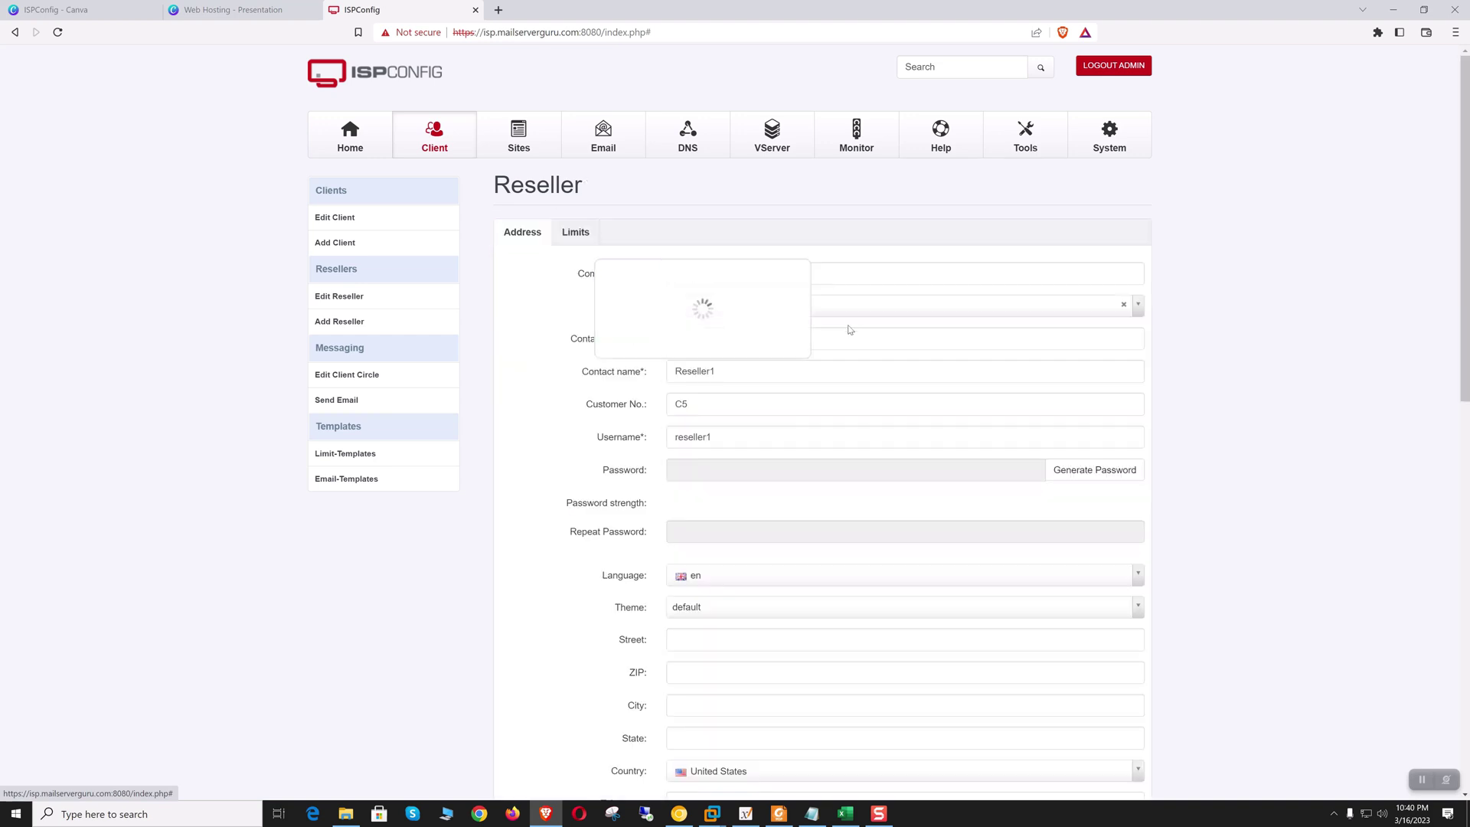
left_click(576, 232)
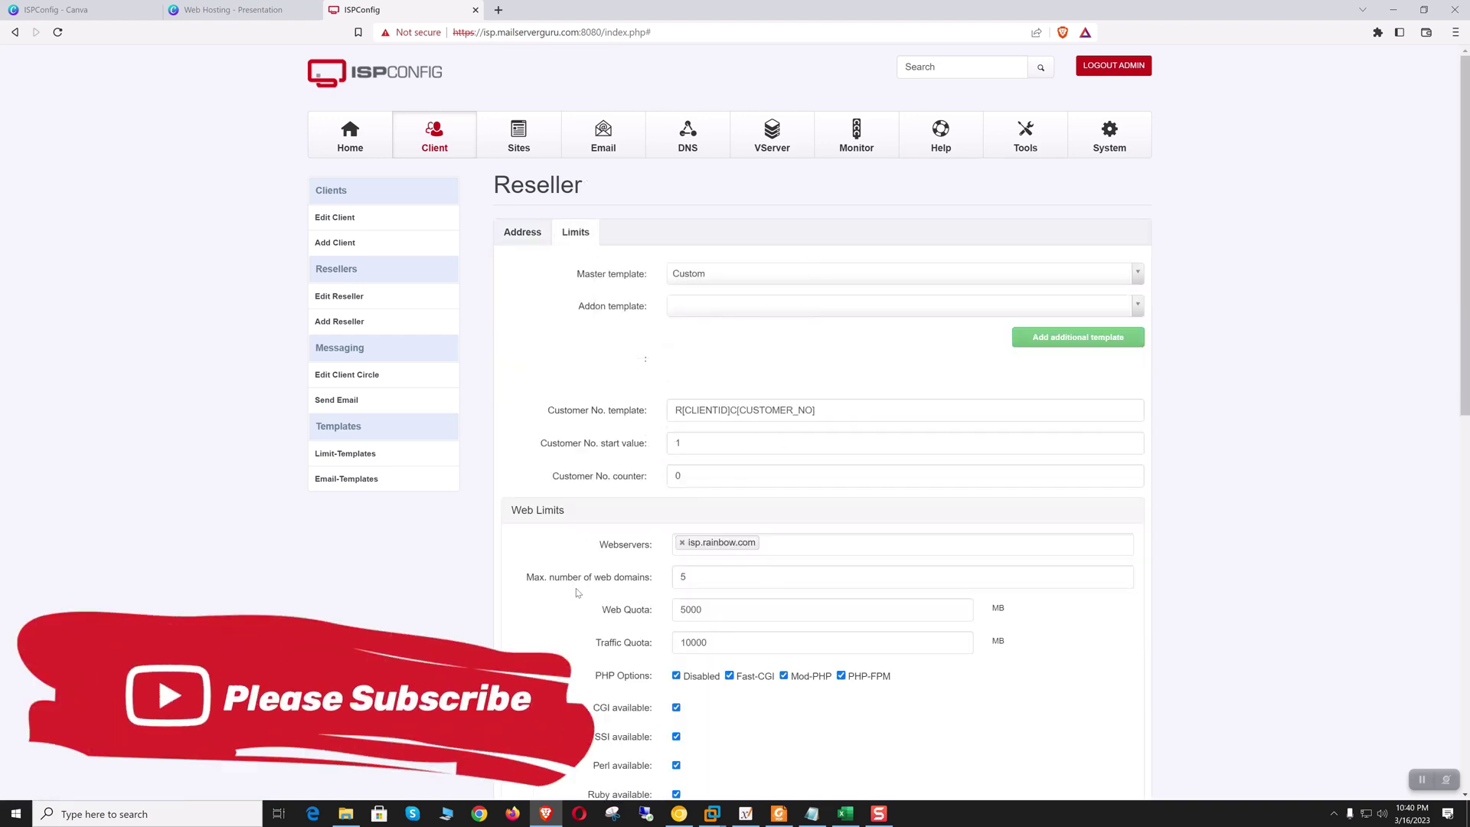
scroll(576, 593, "down", 10)
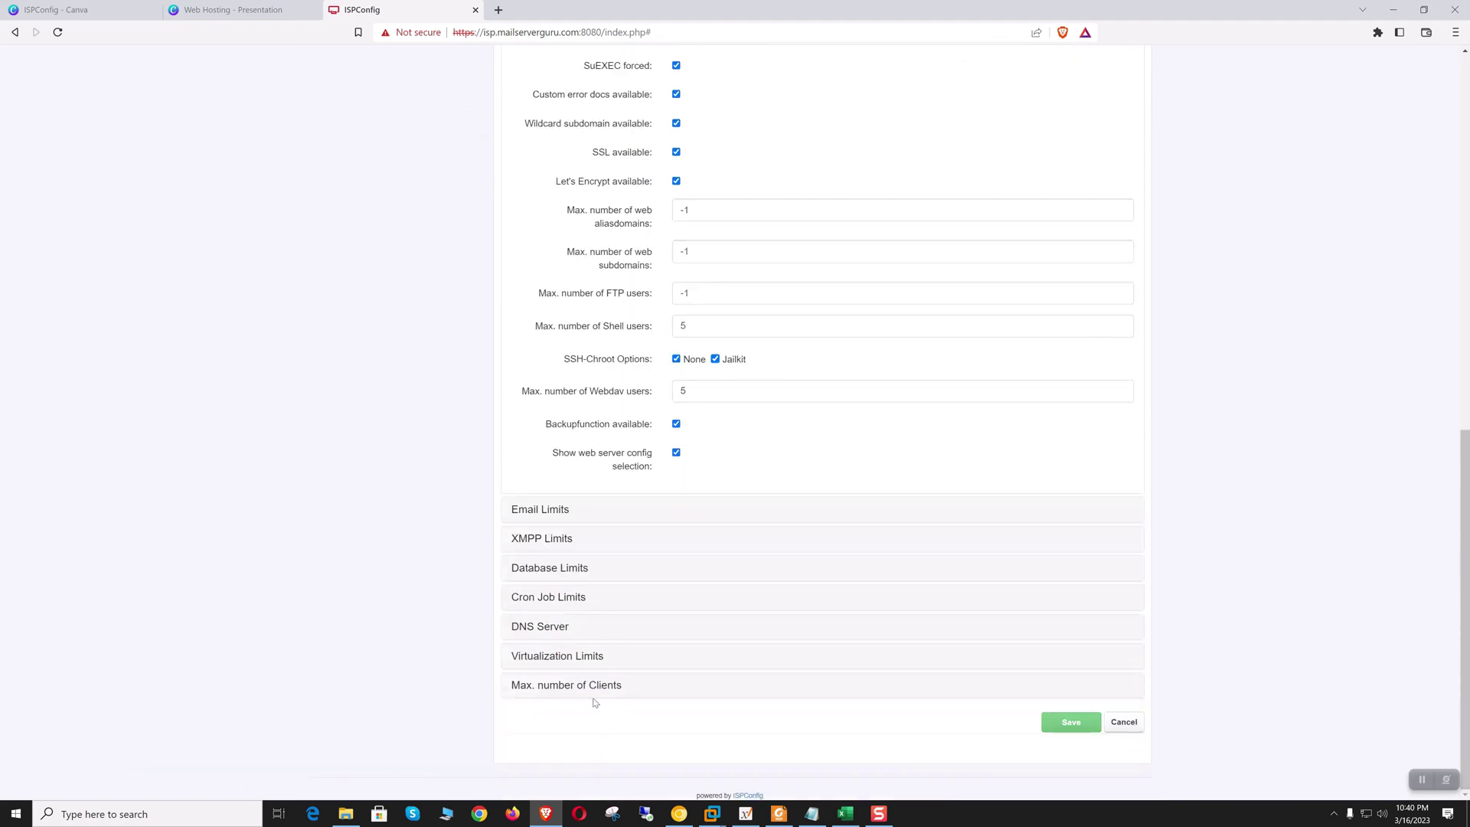
left_click(594, 686)
scroll(747, 608, "up", 2)
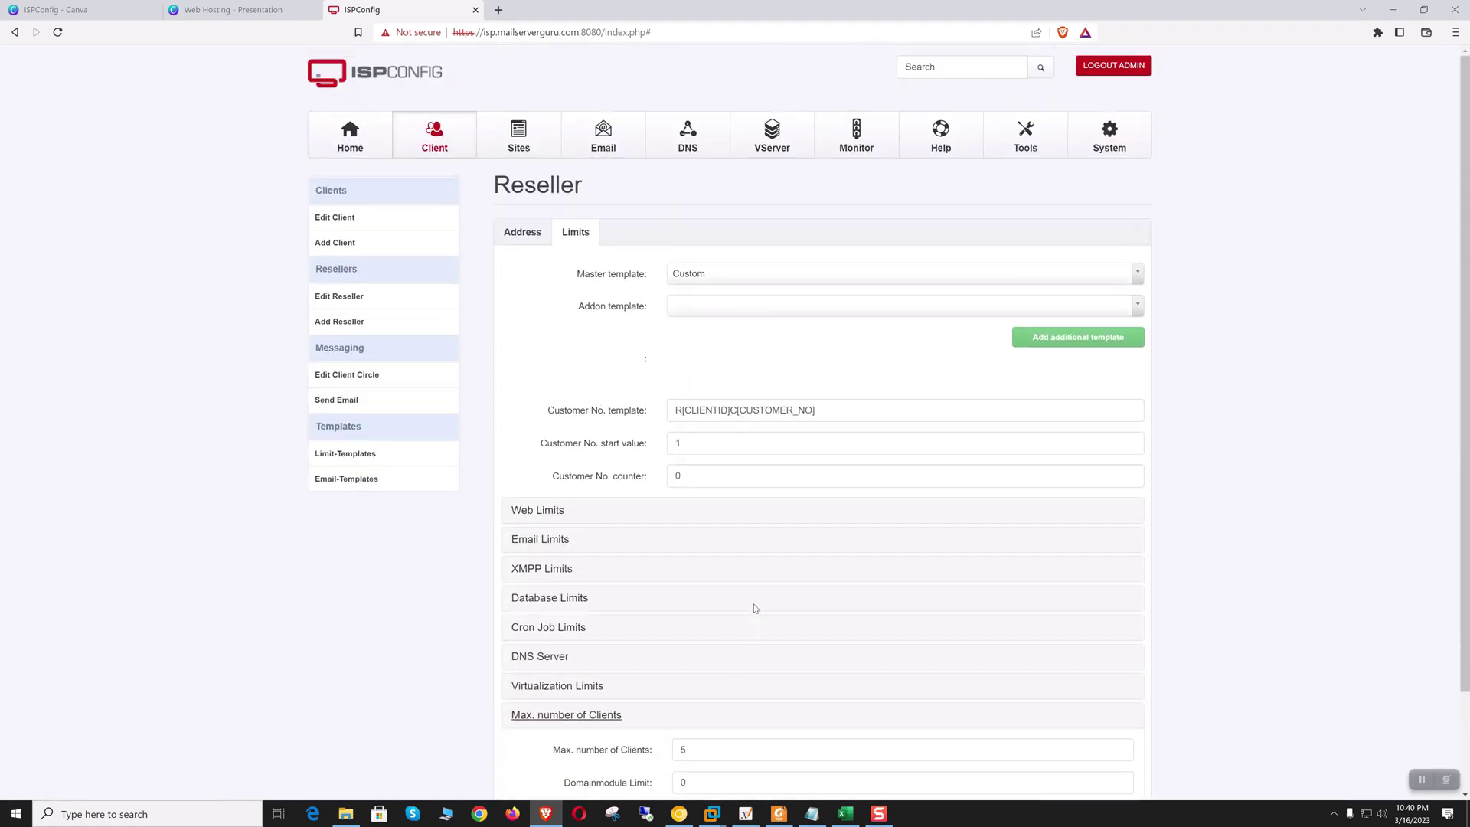
left_click(556, 515)
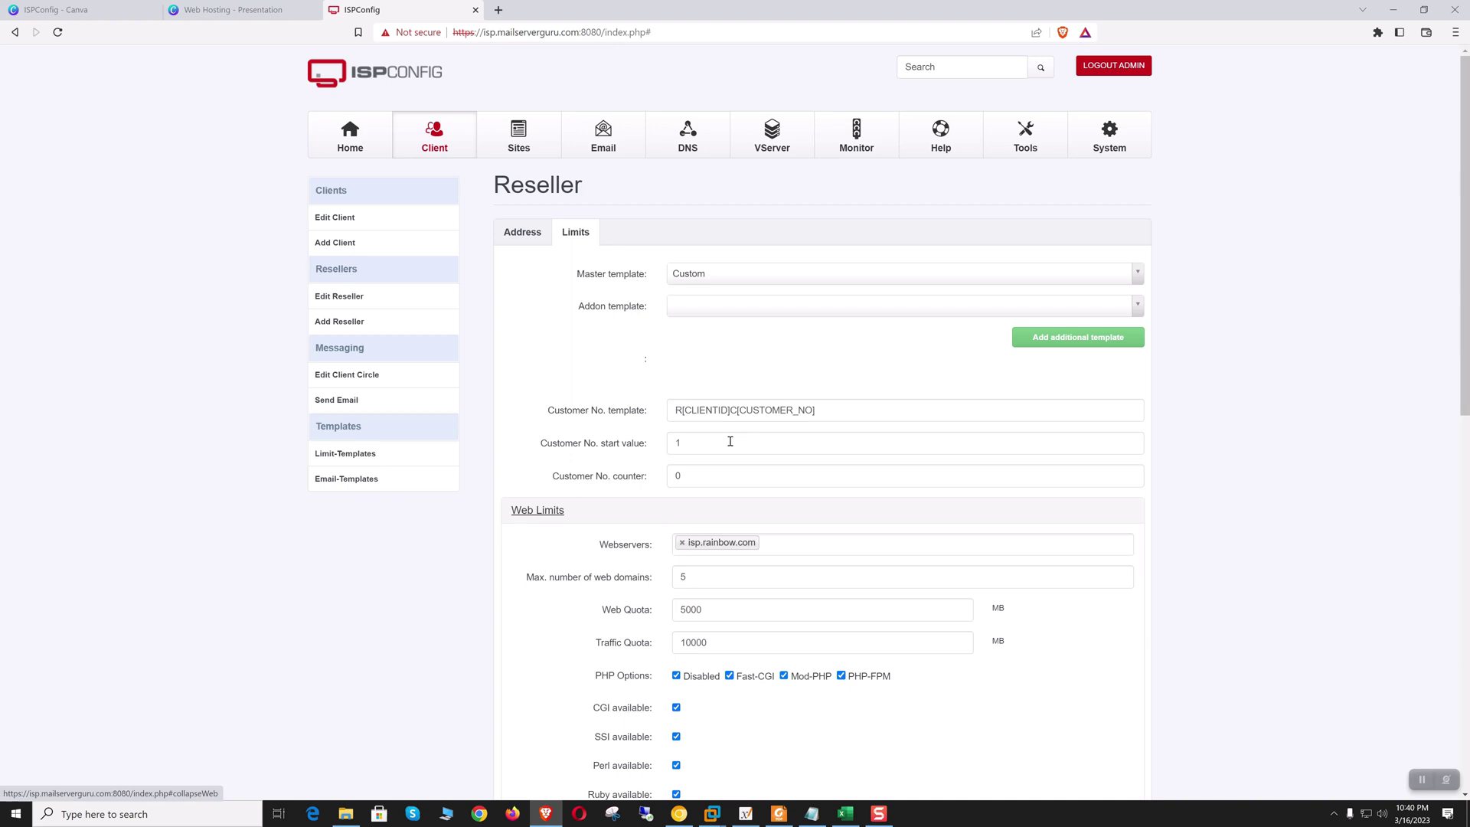
scroll(726, 448, "down", 3)
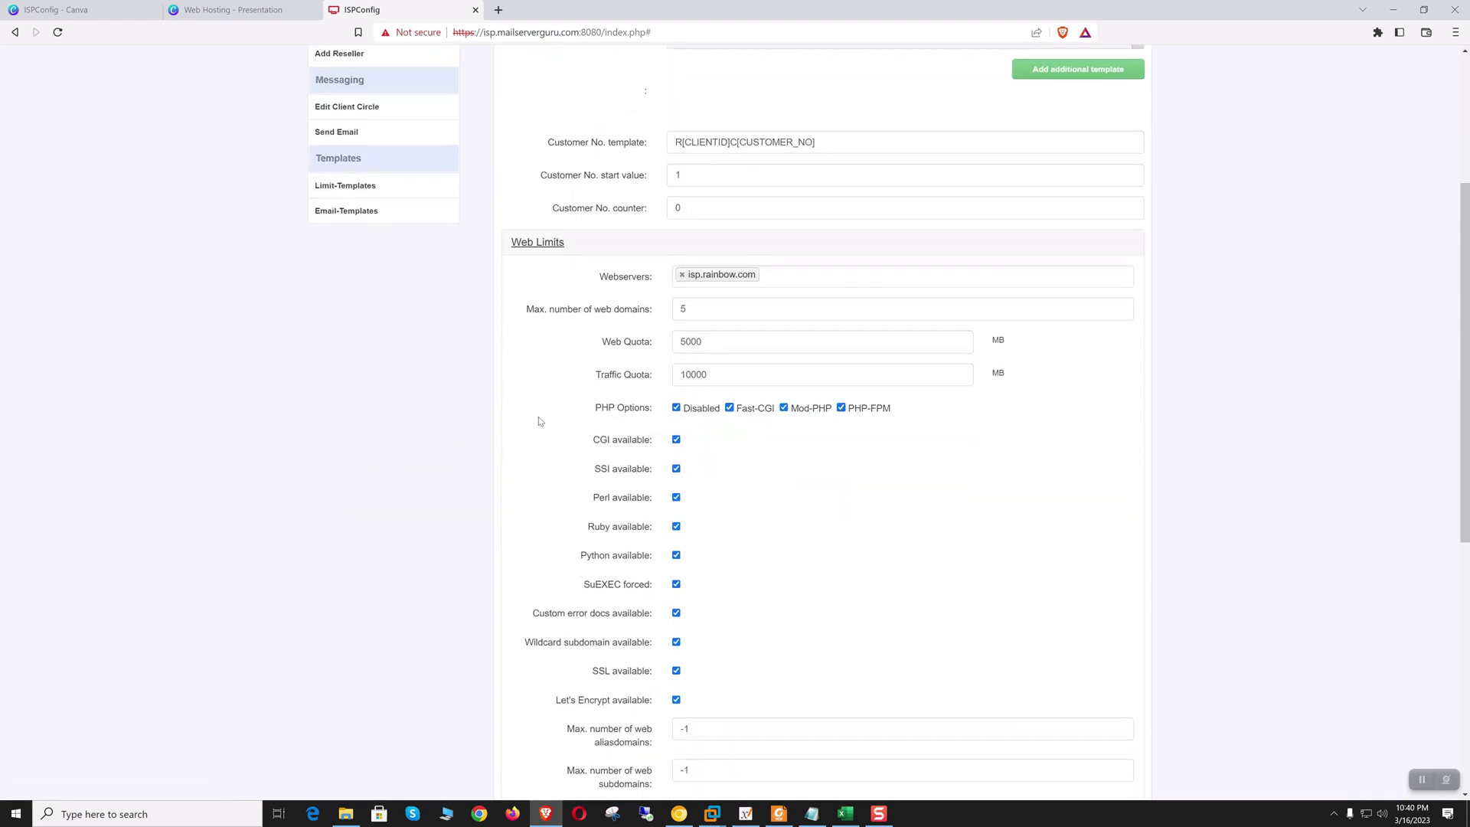
double_click(745, 340)
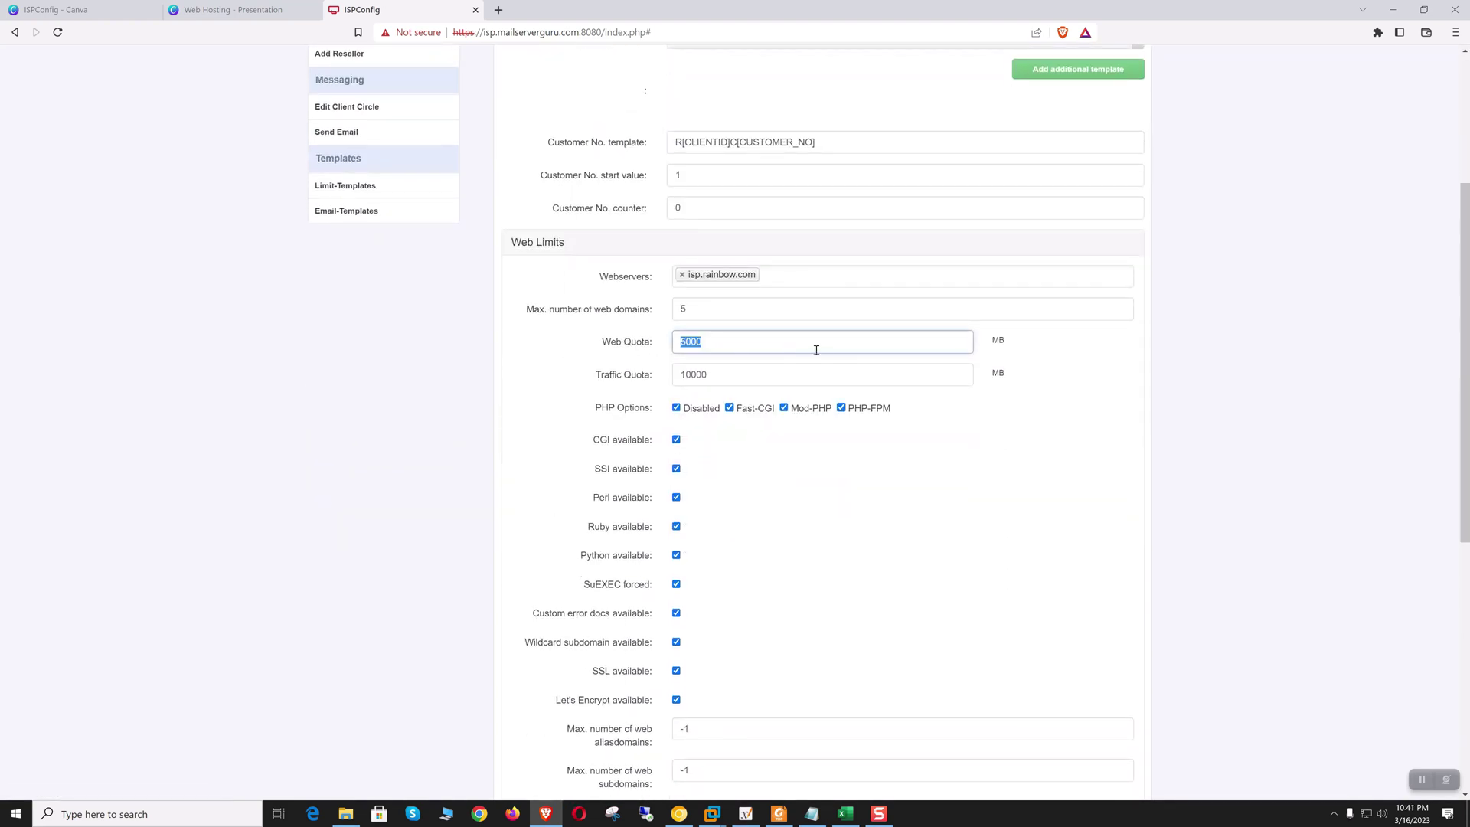
scroll(801, 346, "down", 5)
scroll(804, 356, "up", 5)
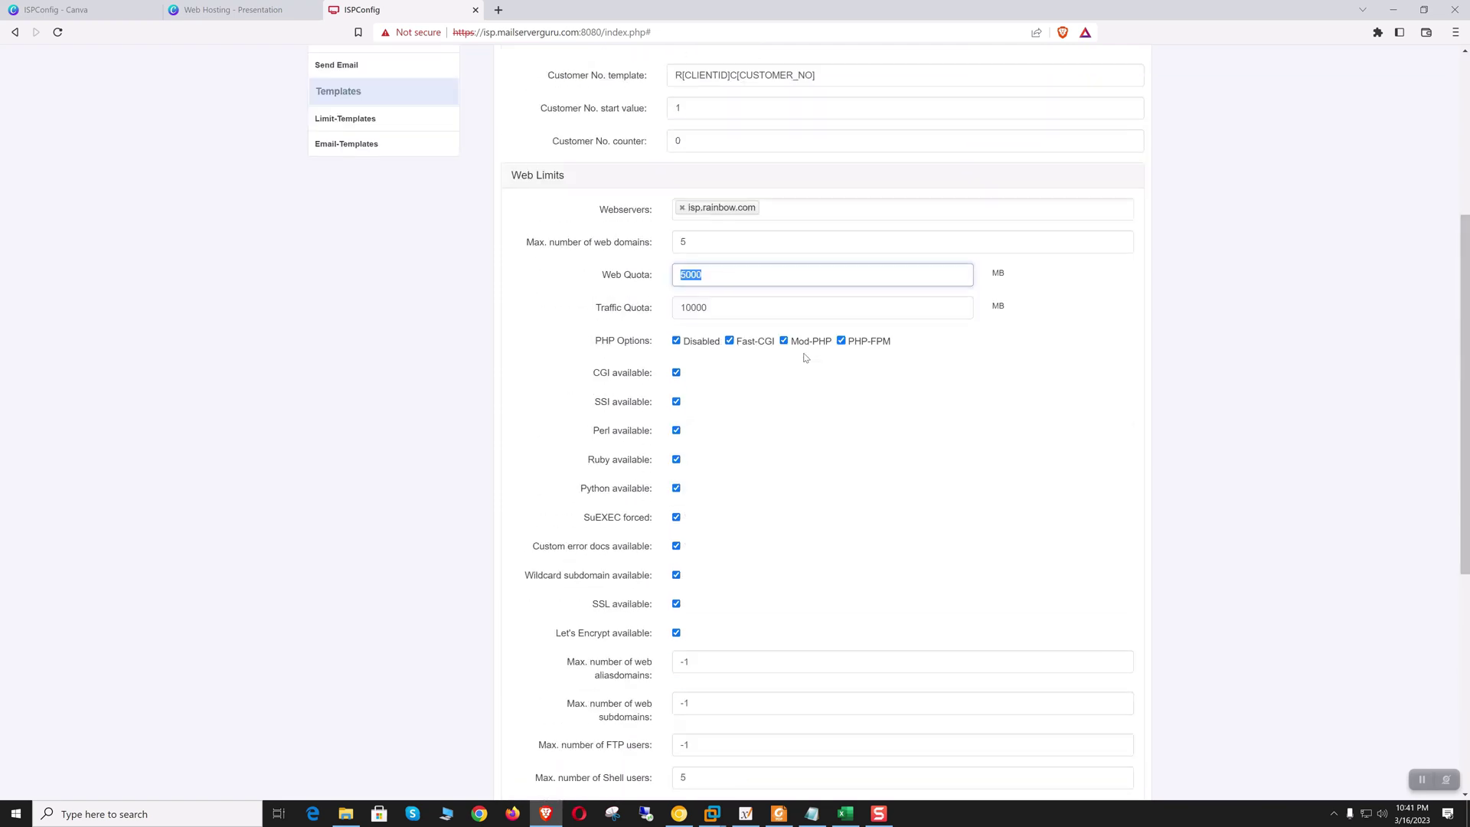
double_click(722, 240)
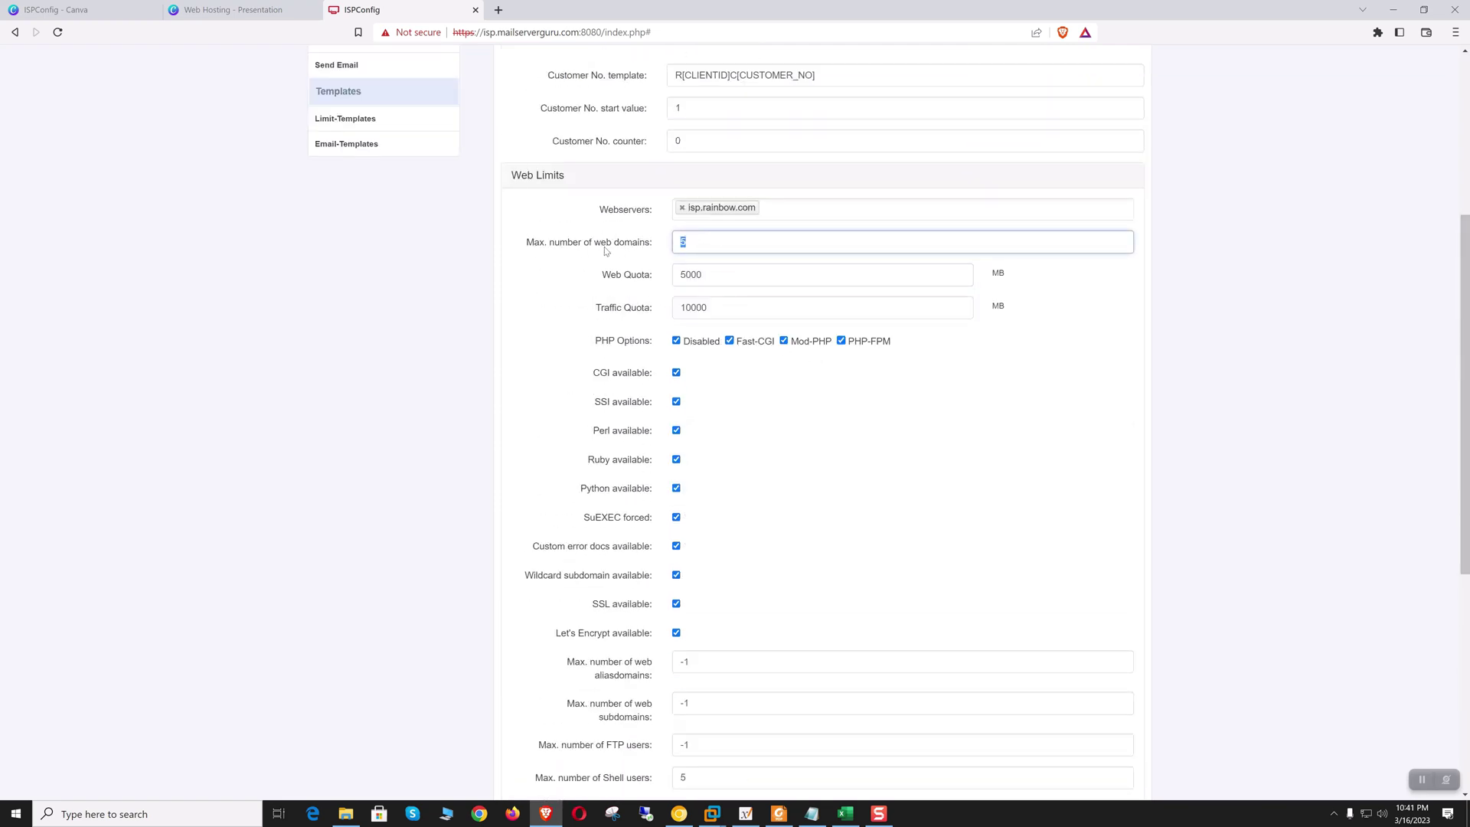
scroll(837, 486, "down", 6)
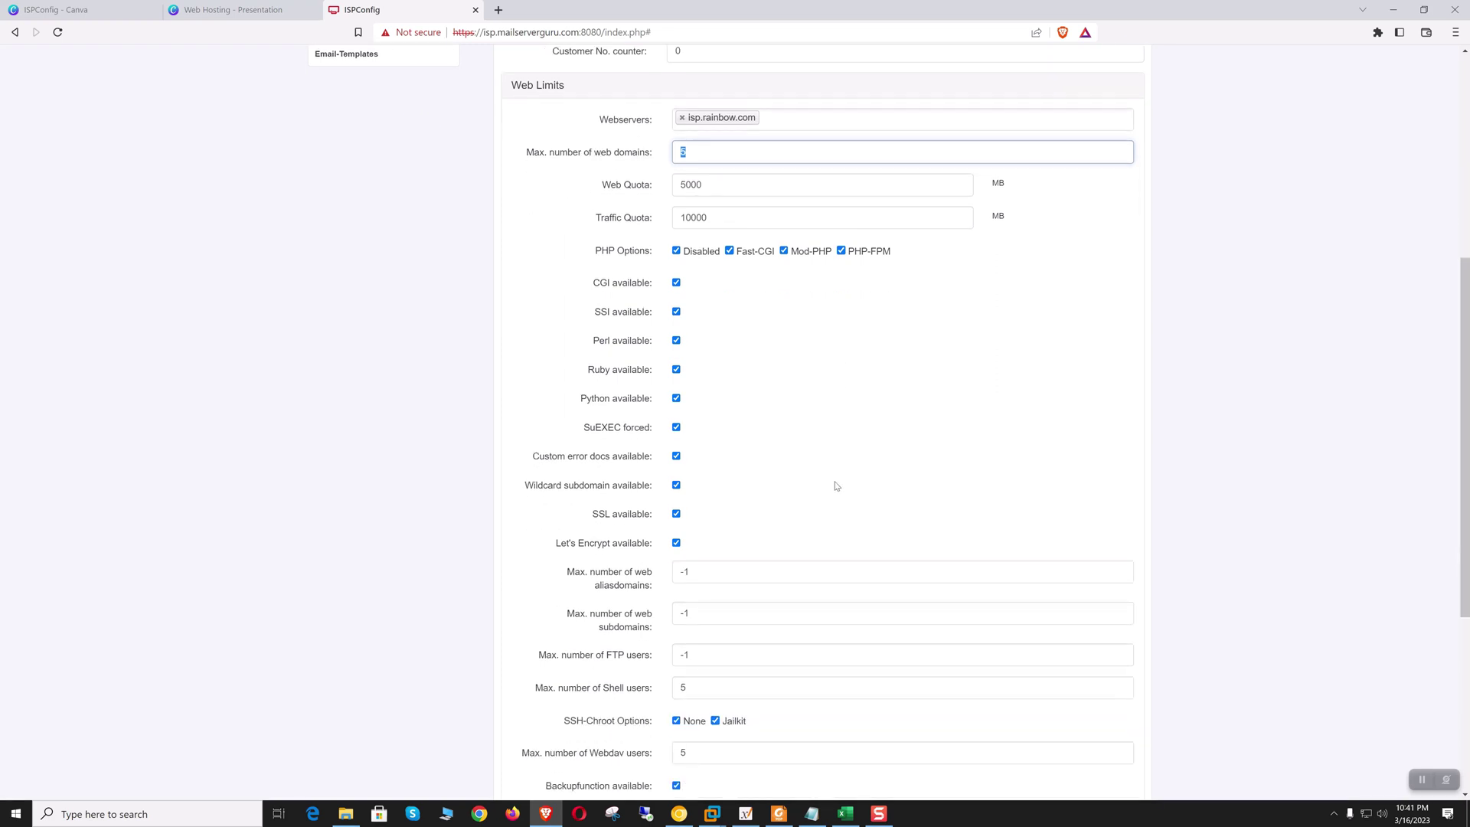
left_click(580, 517)
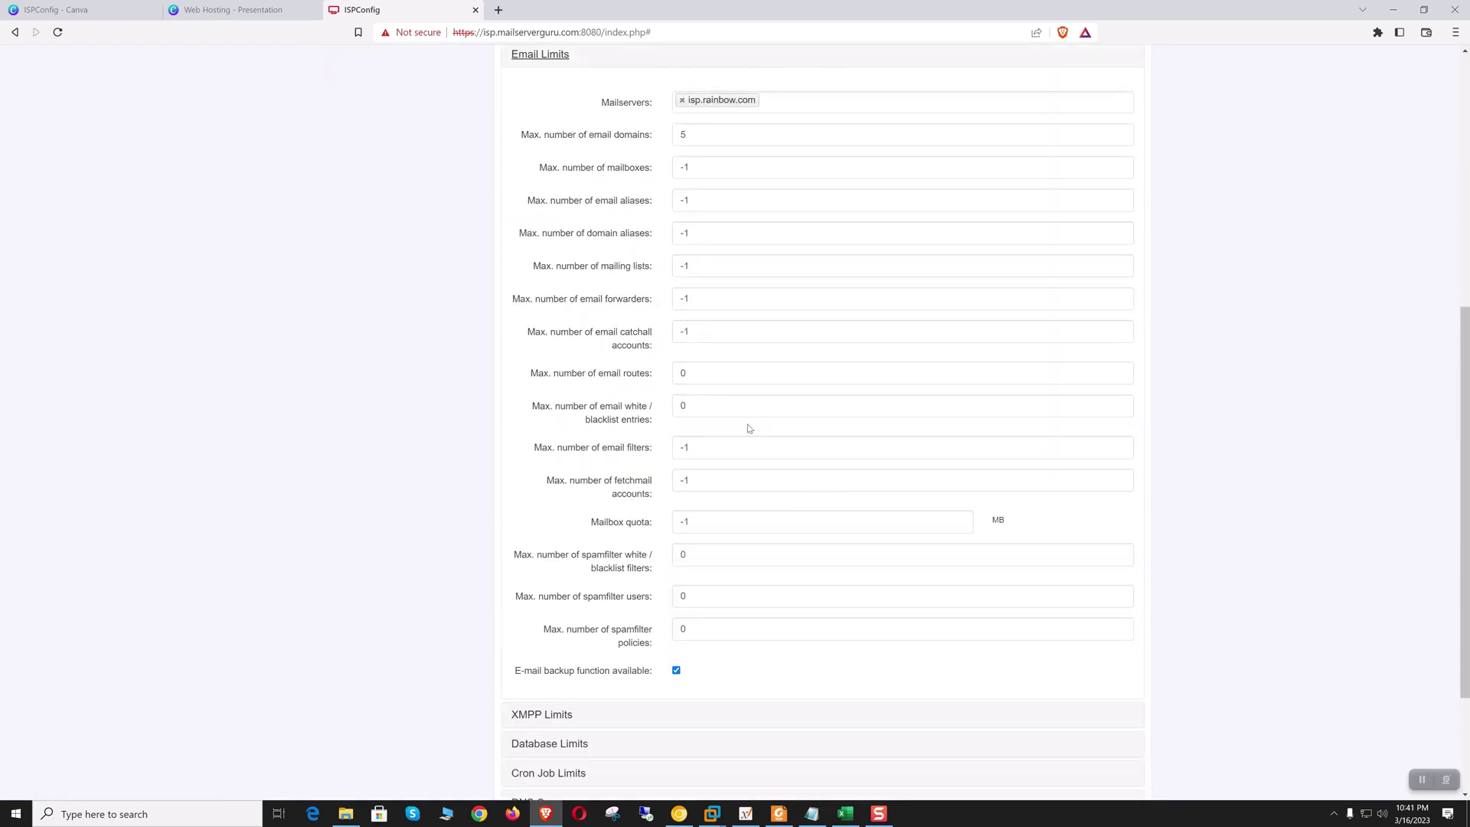
scroll(749, 427, "up", 2)
left_click(728, 269)
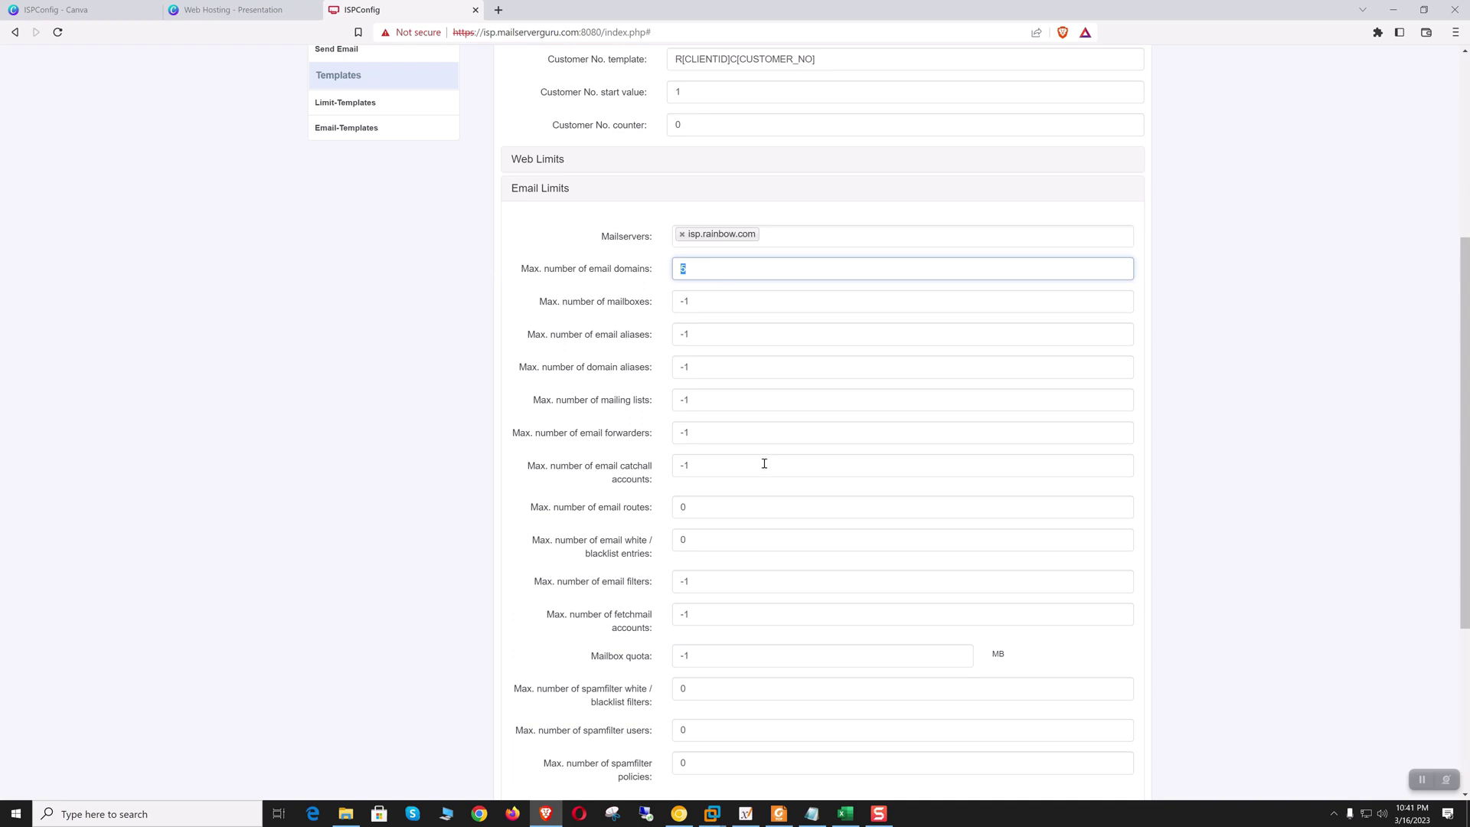
scroll(797, 499, "down", 4)
left_click(1069, 722)
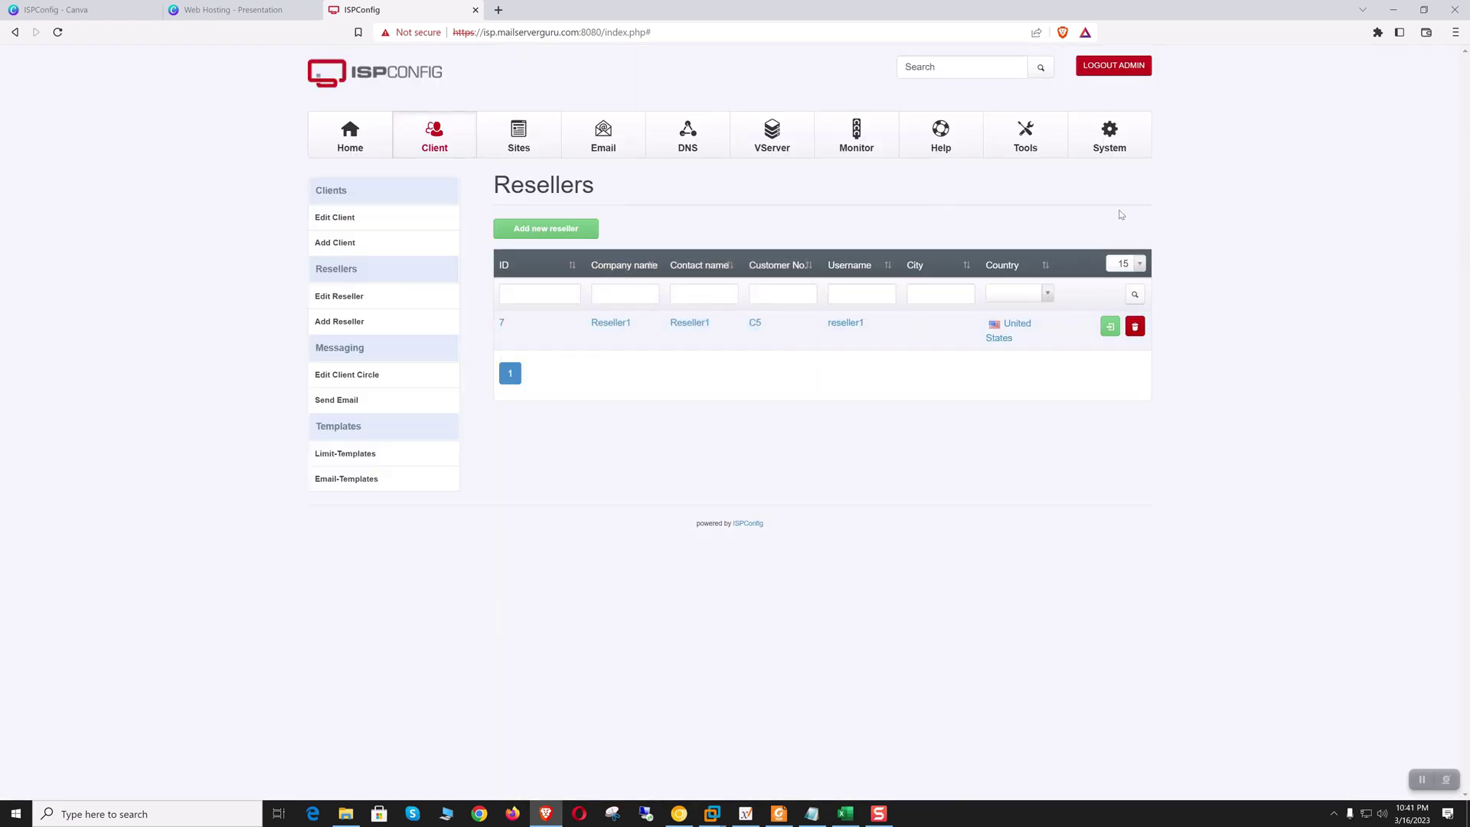
Step: Log out of admin and sign in as reseller1 with the reseller's password
left_click(1117, 67)
left_click(671, 409)
type("res")
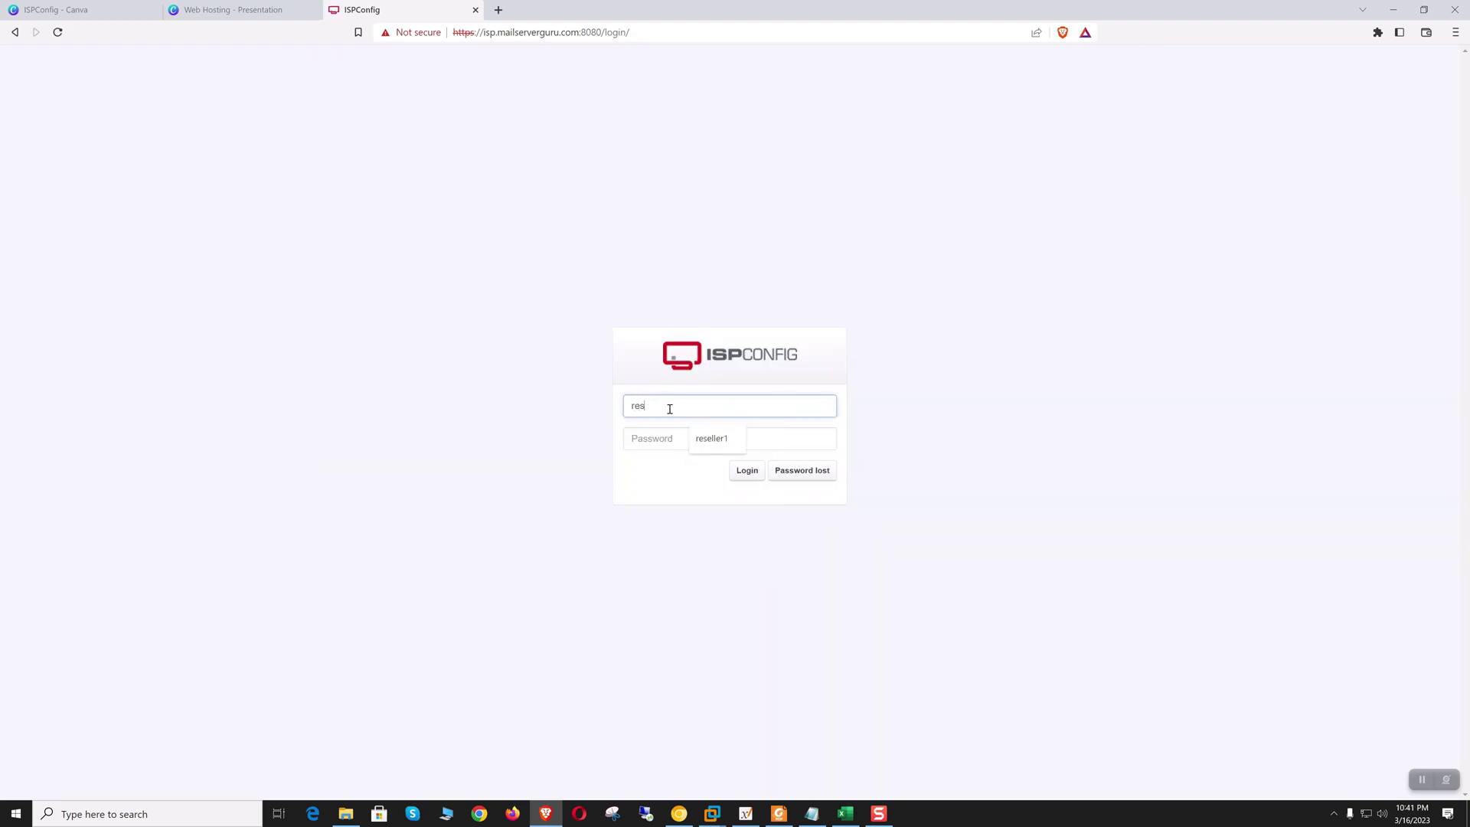
type("eller1")
key("Tab")
type("••")
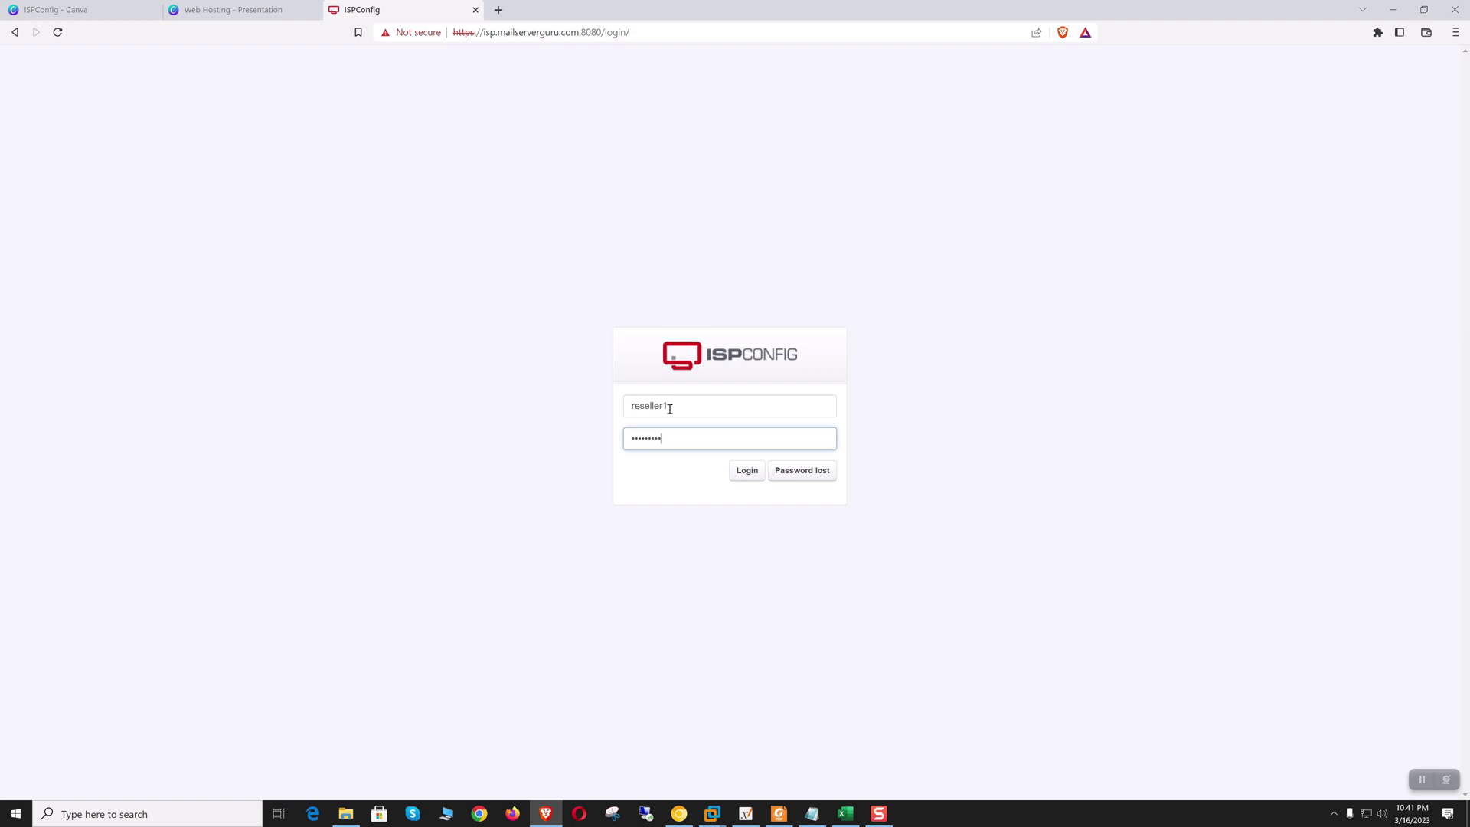
key("Return")
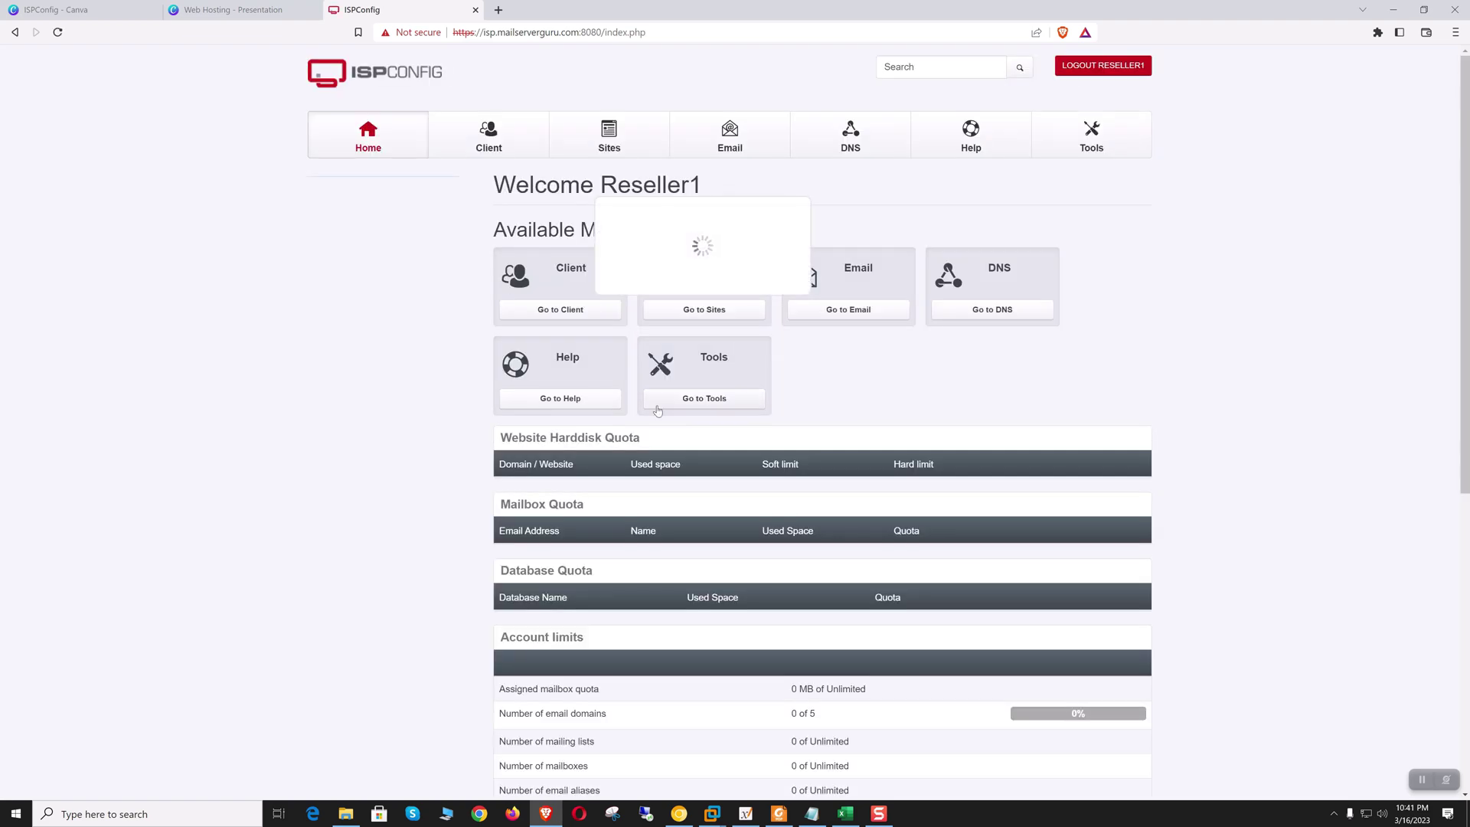
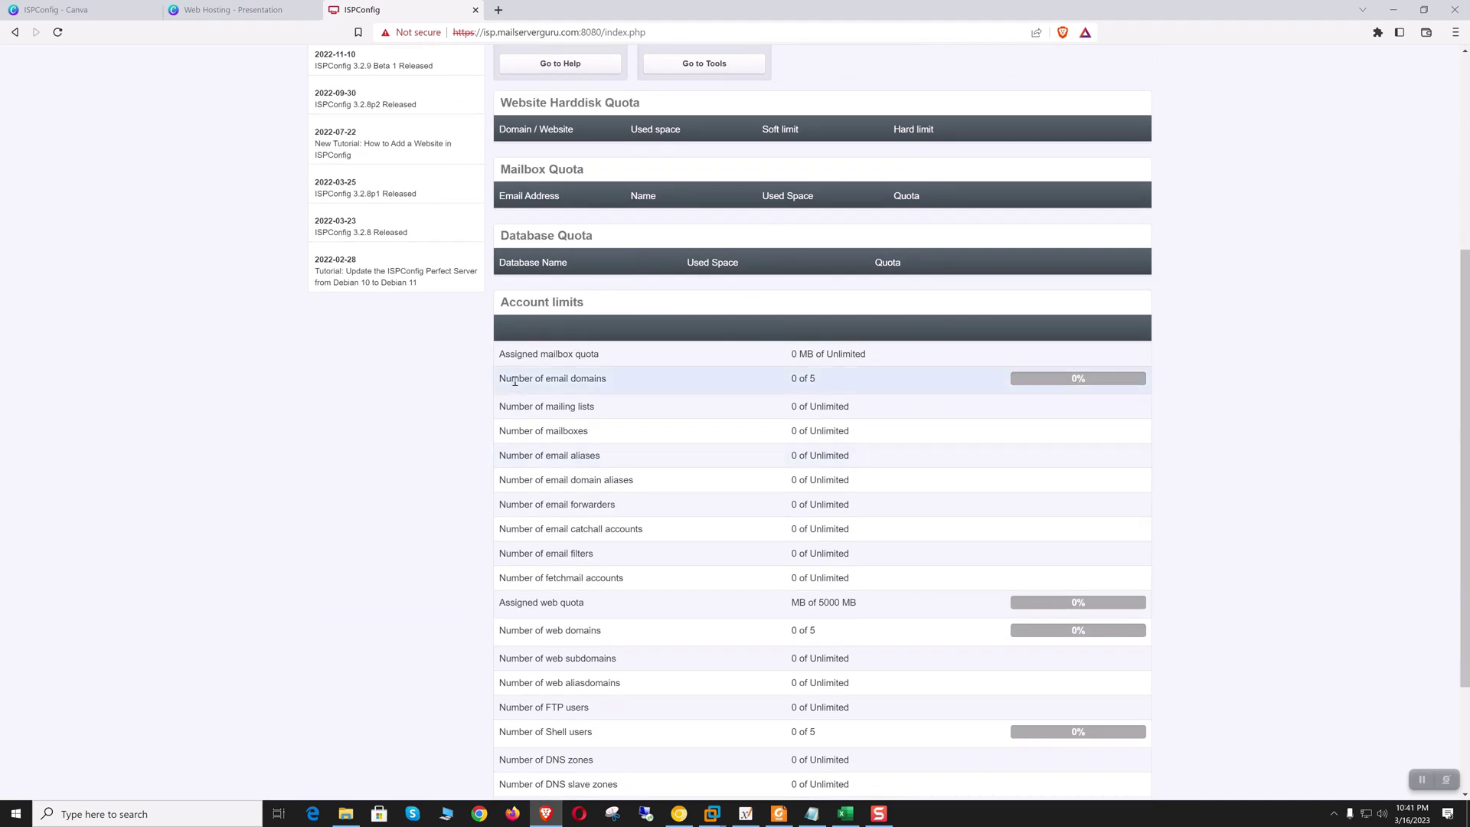
Step: Highlight the email and web domain limits, then go to the reseller's empty Clients list
left_click_drag(512, 387, 848, 382)
scroll(851, 383, "down", 3)
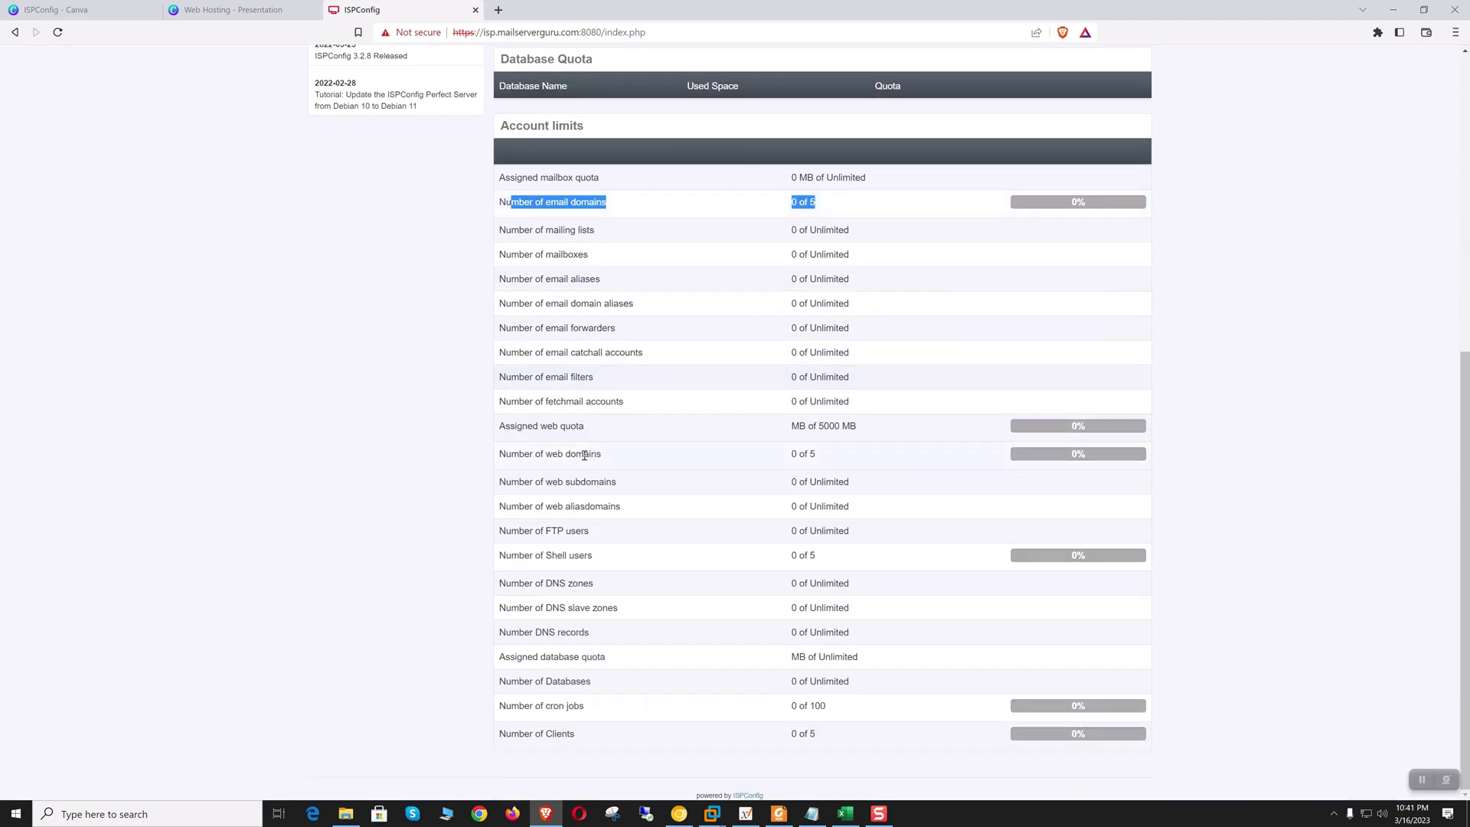
left_click_drag(546, 454, 942, 450)
scroll(754, 467, "up", 2)
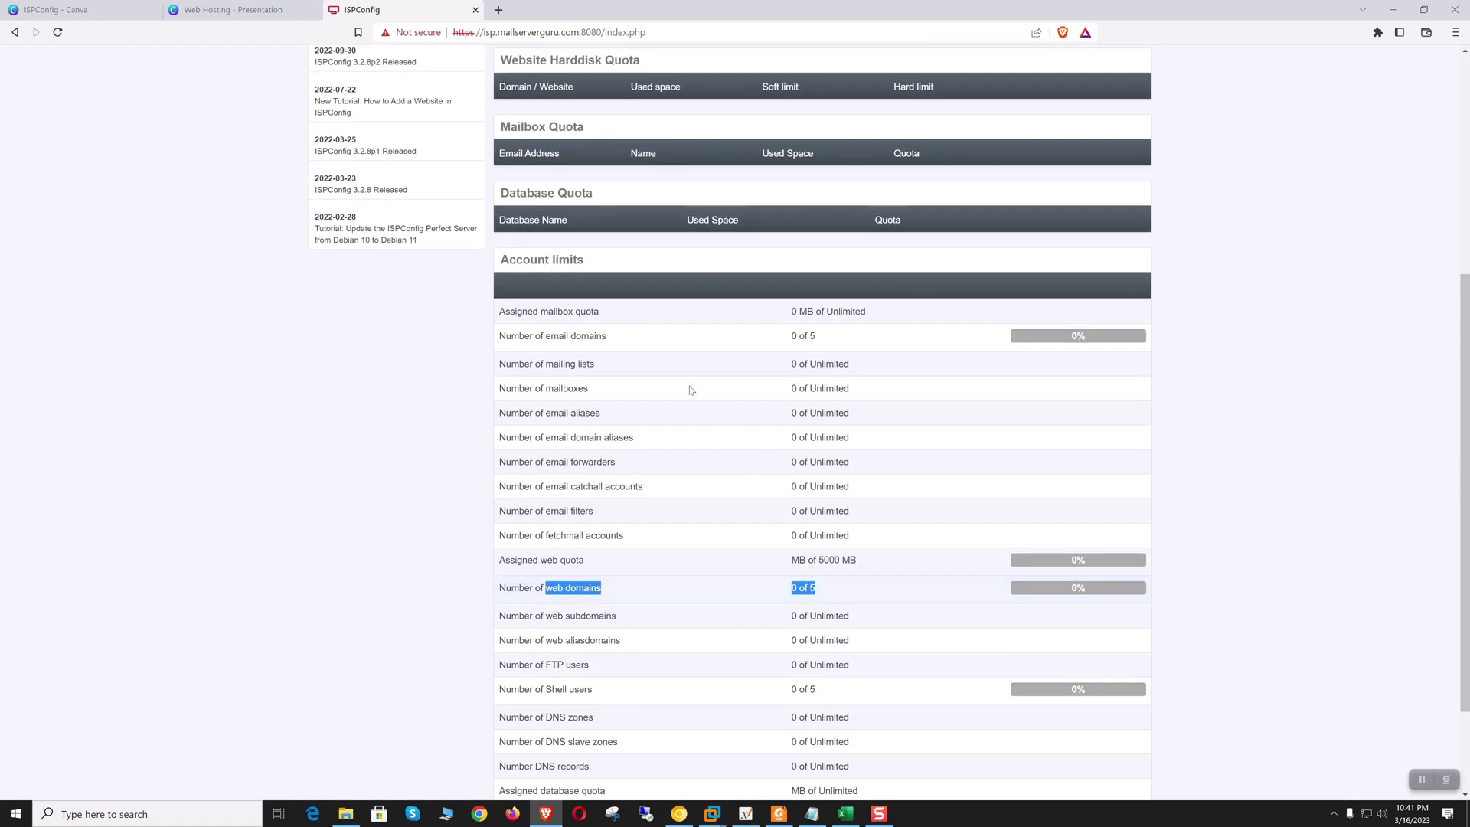
scroll(677, 486, "up", 4)
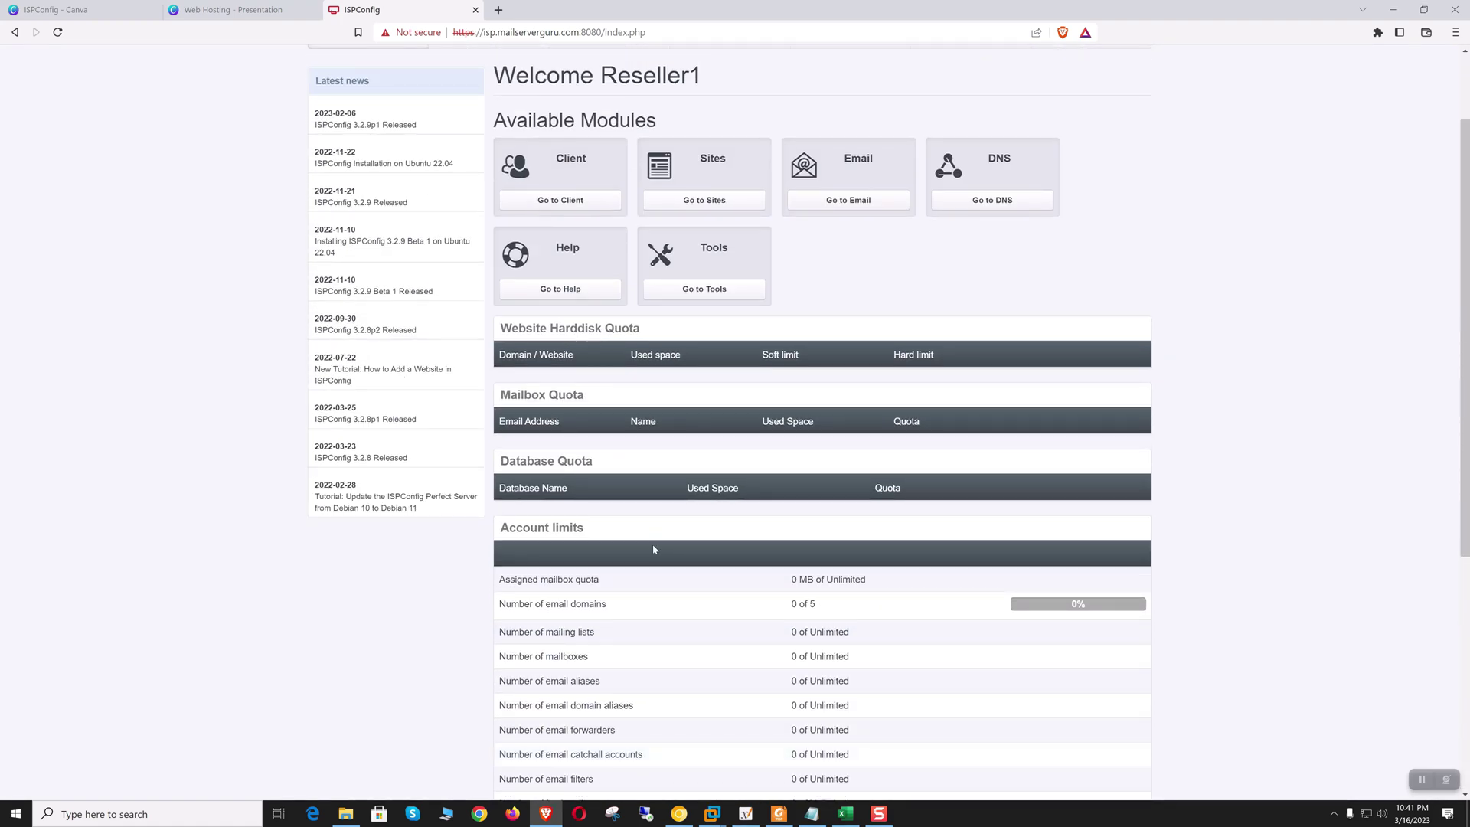
scroll(652, 544, "up", 3)
left_click(491, 136)
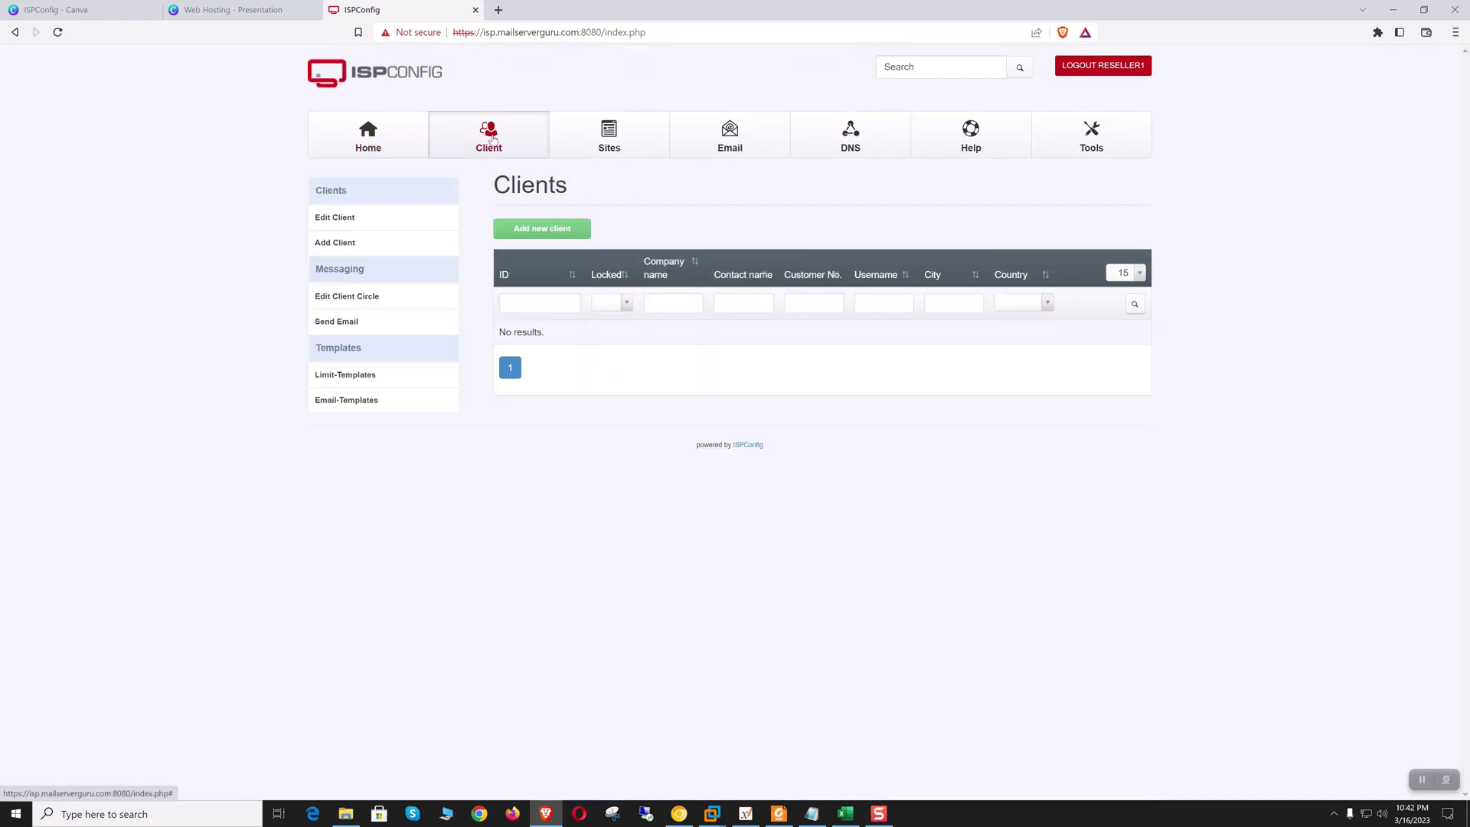
Step: Start a new client with company name Client1 and title Mr
left_click(542, 228)
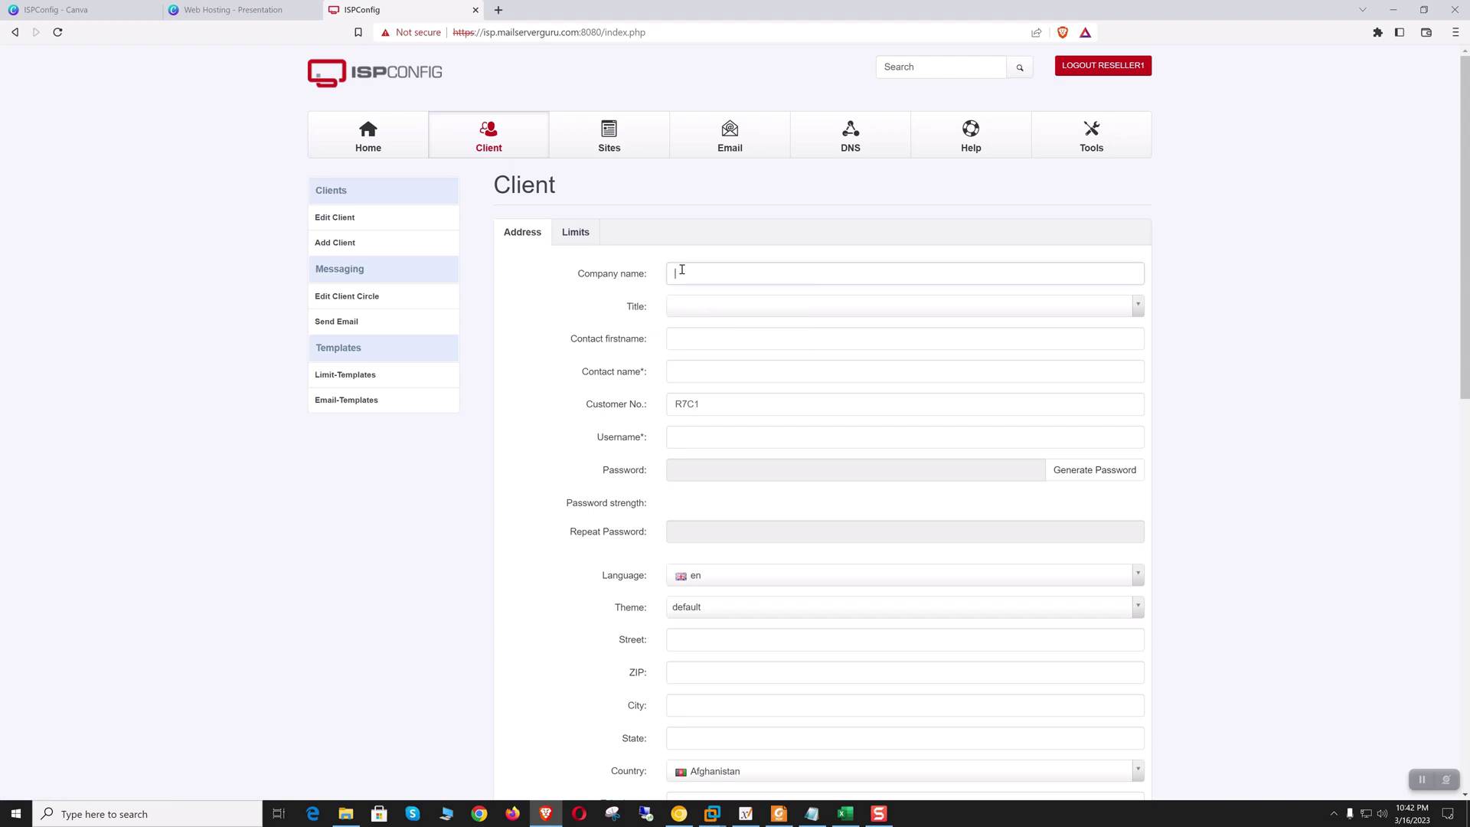
left_click(707, 278)
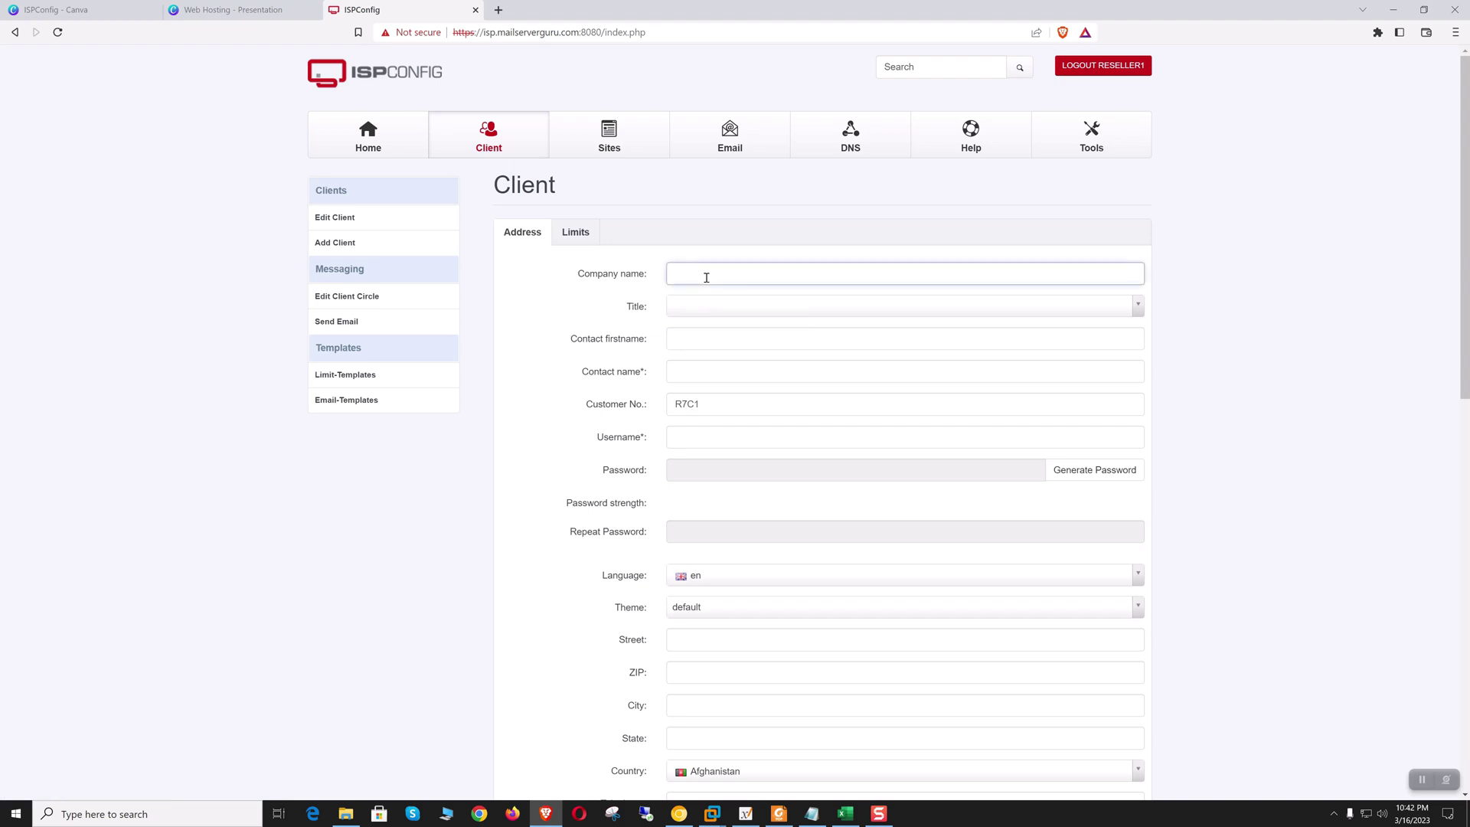
type("Client1")
left_click(697, 312)
left_click(701, 346)
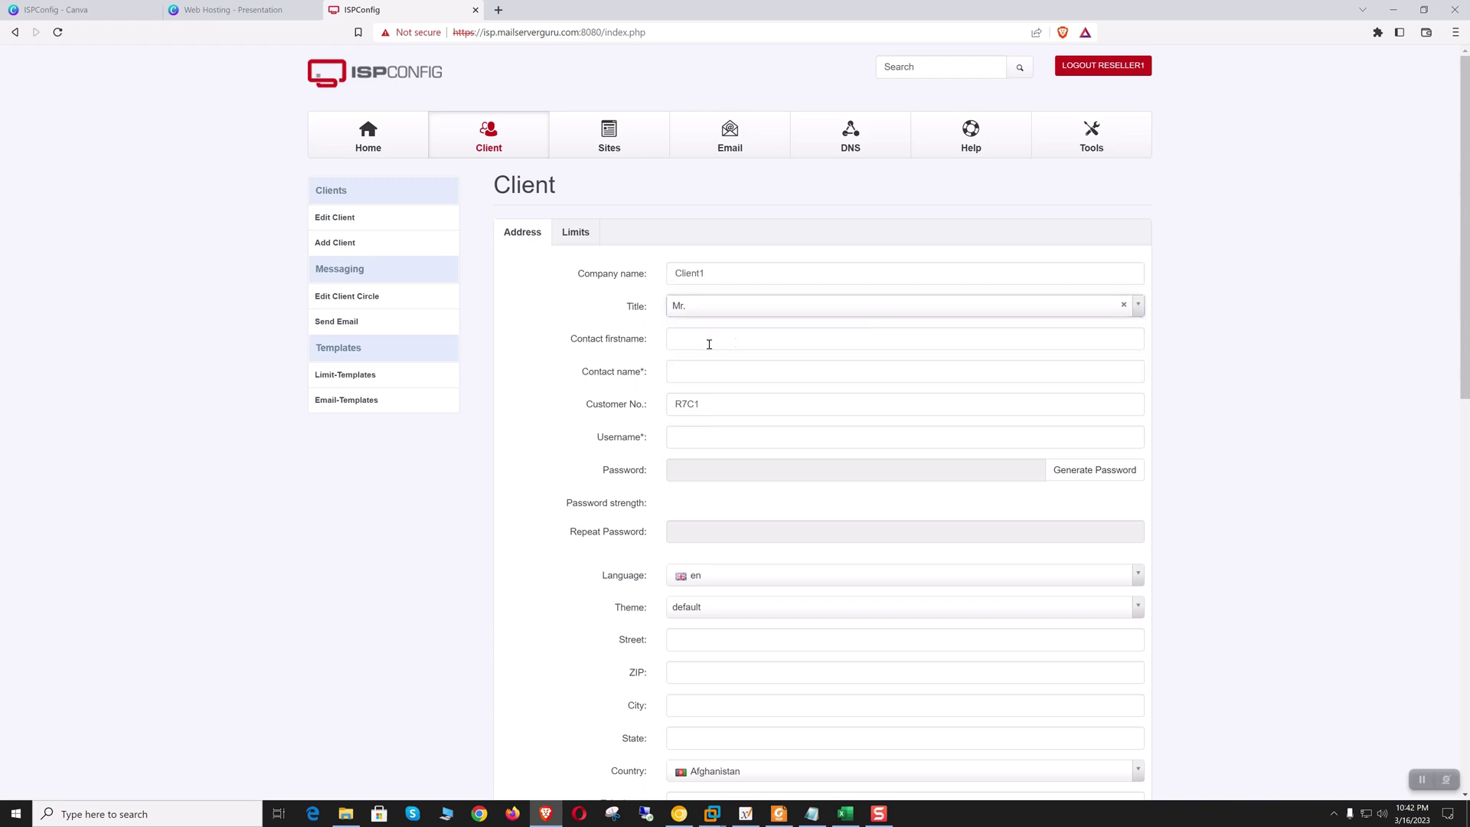
Step: Enter contact name client, username client1 and the account password
left_click(797, 375)
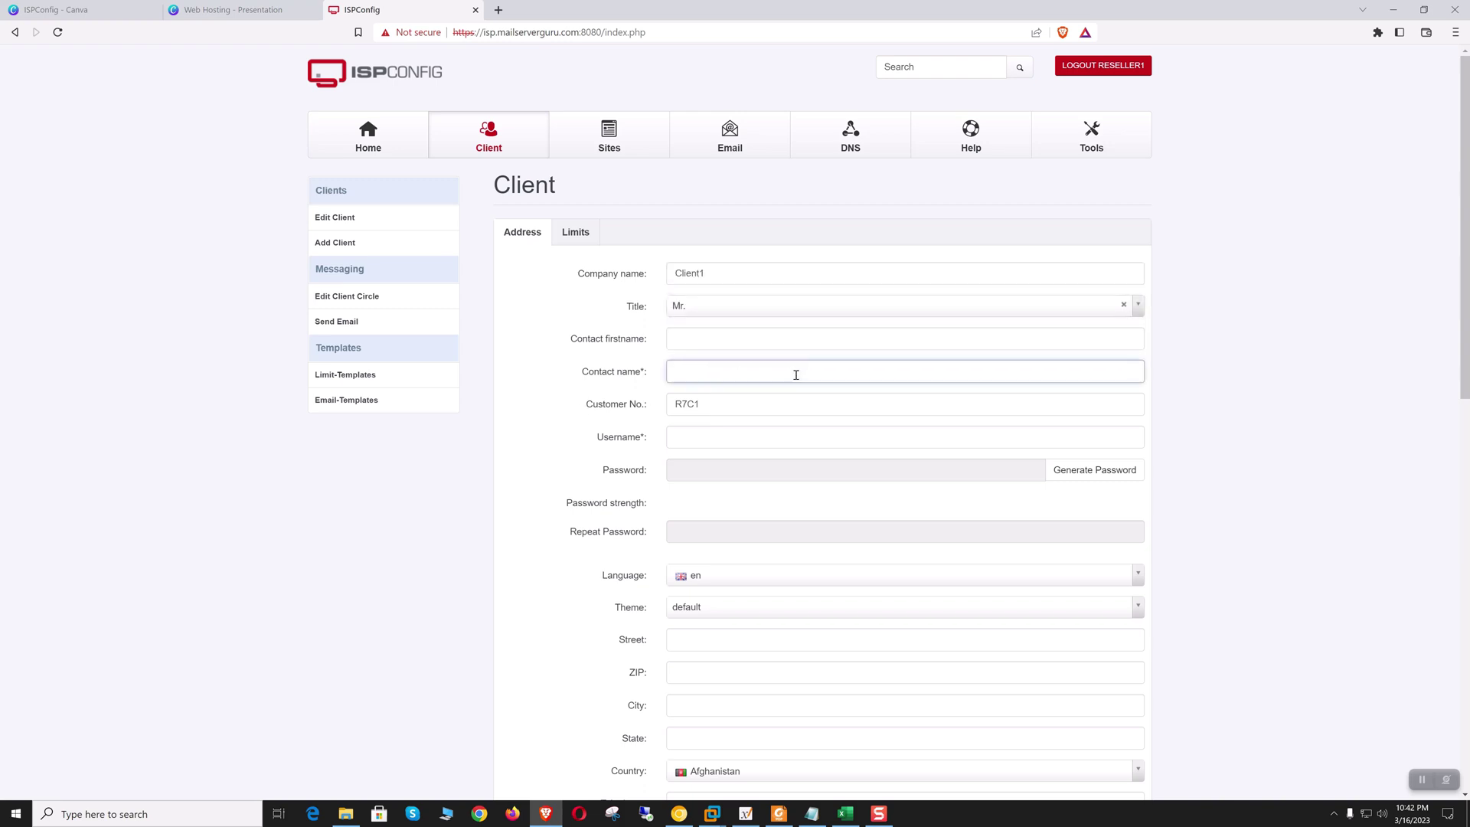
type("client1")
key("Tab")
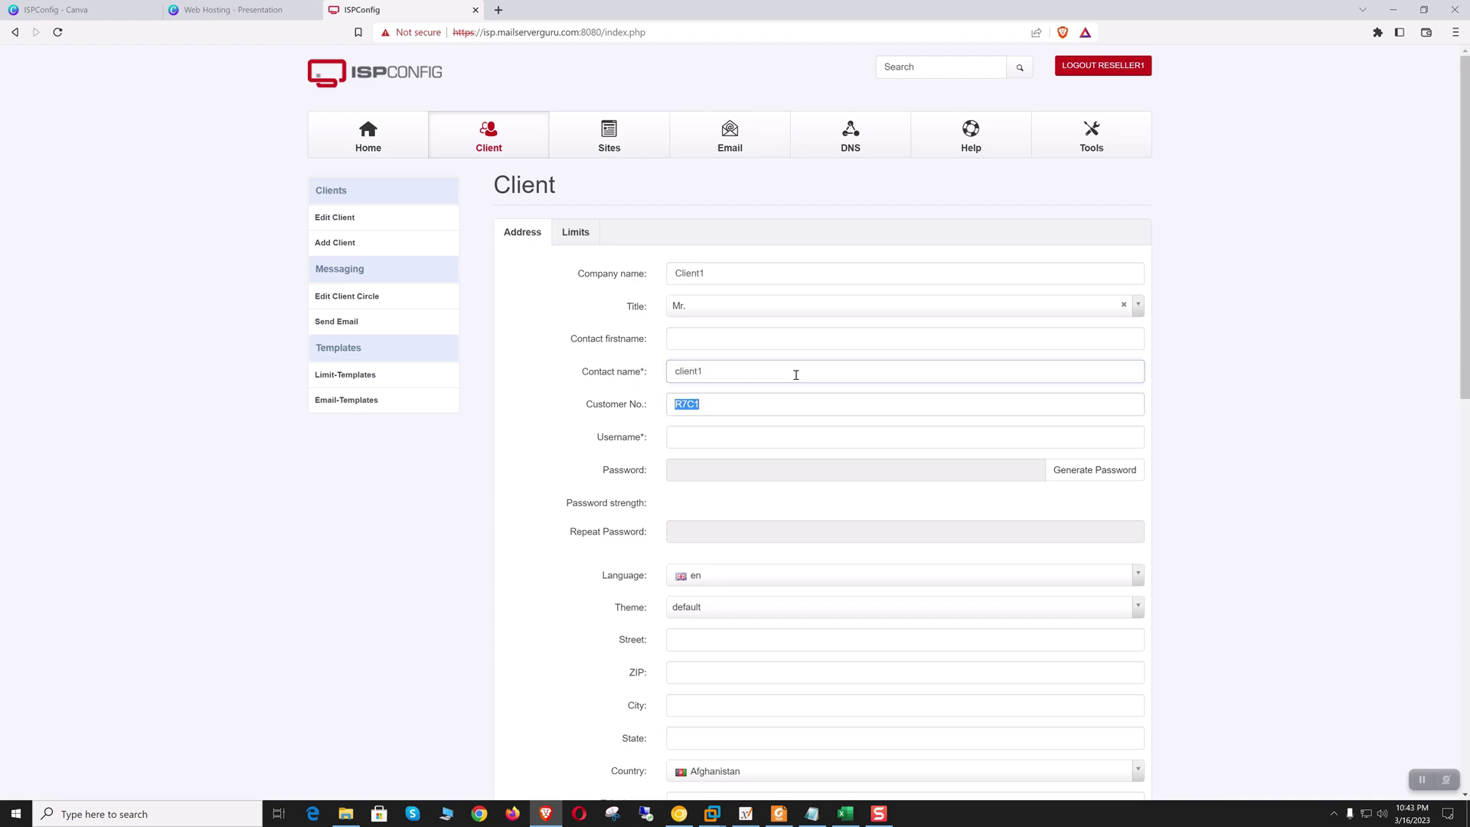
key("Tab")
type("c")
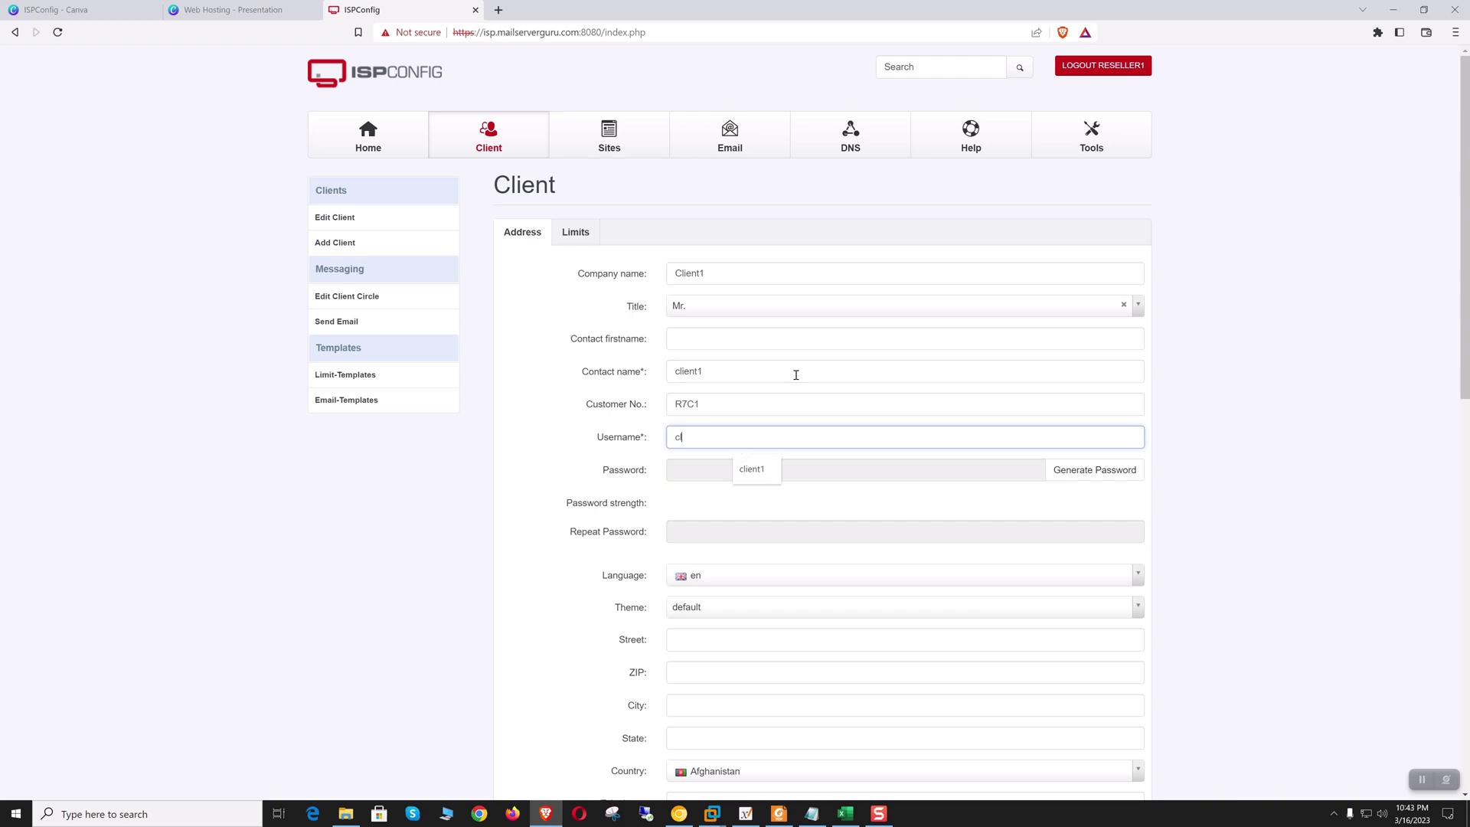
type("lient1")
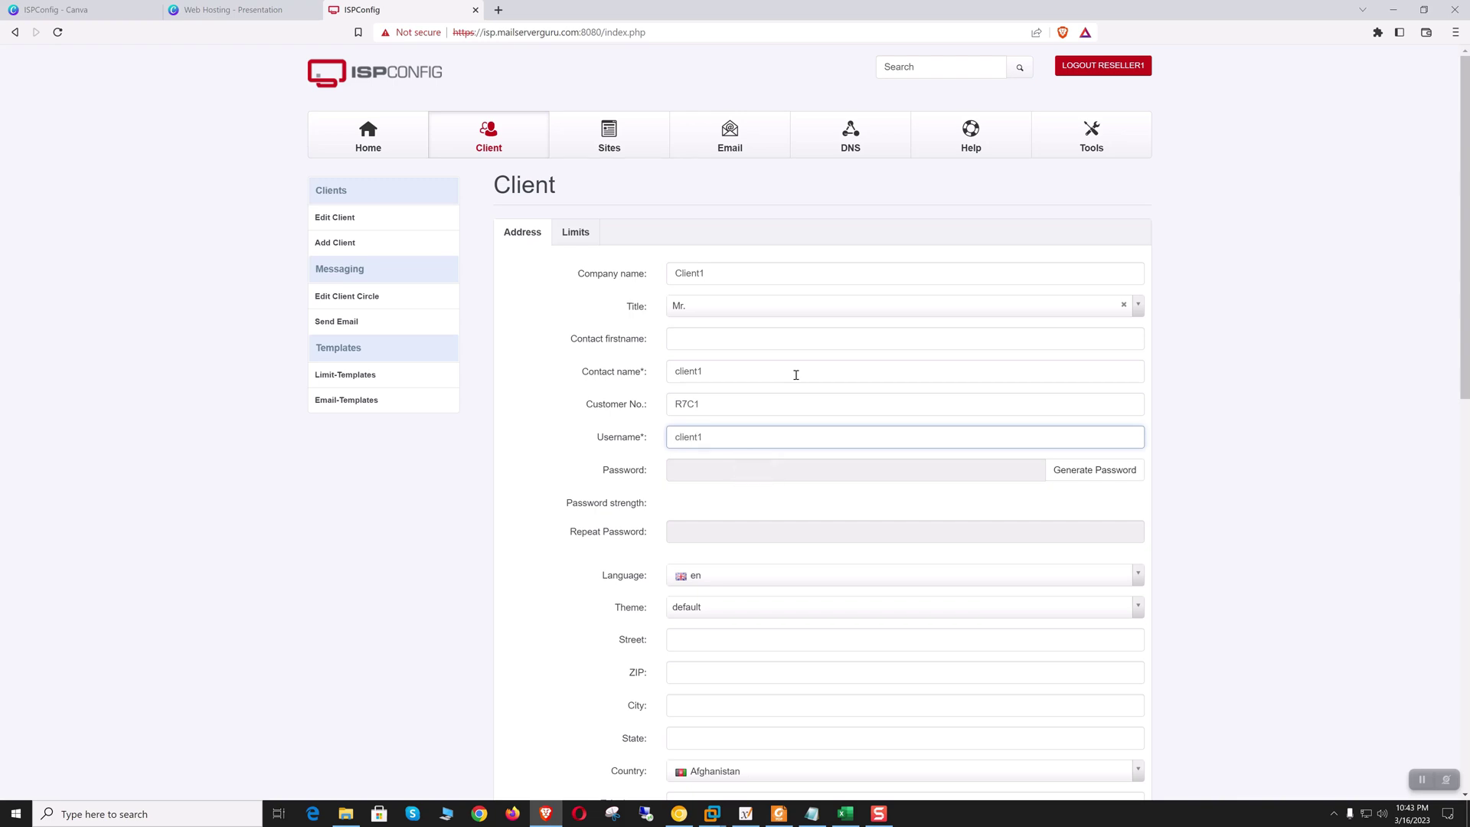
key("Tab")
type("••••••••")
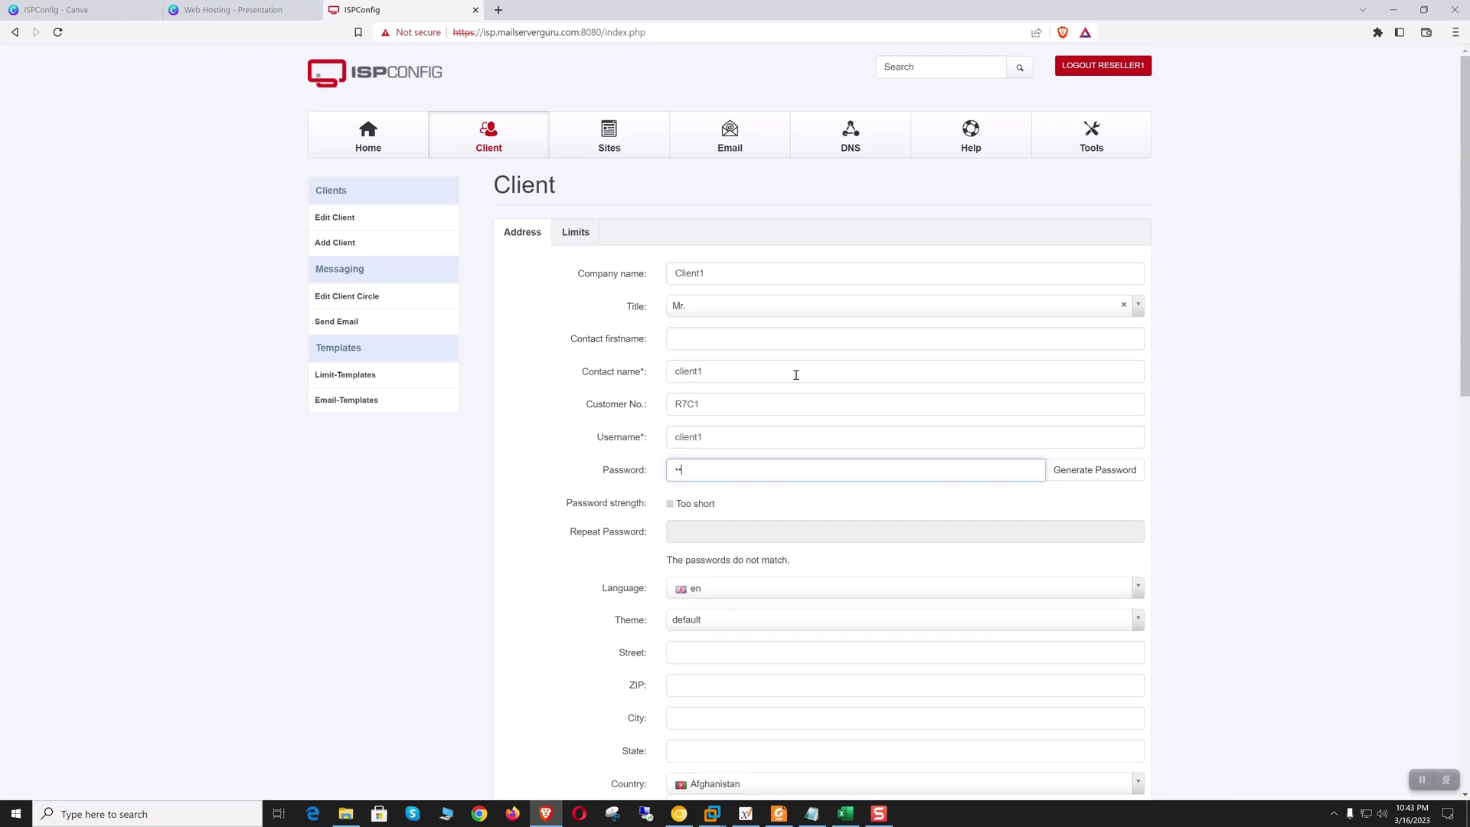
type("••")
key("Tab")
key("Tab")
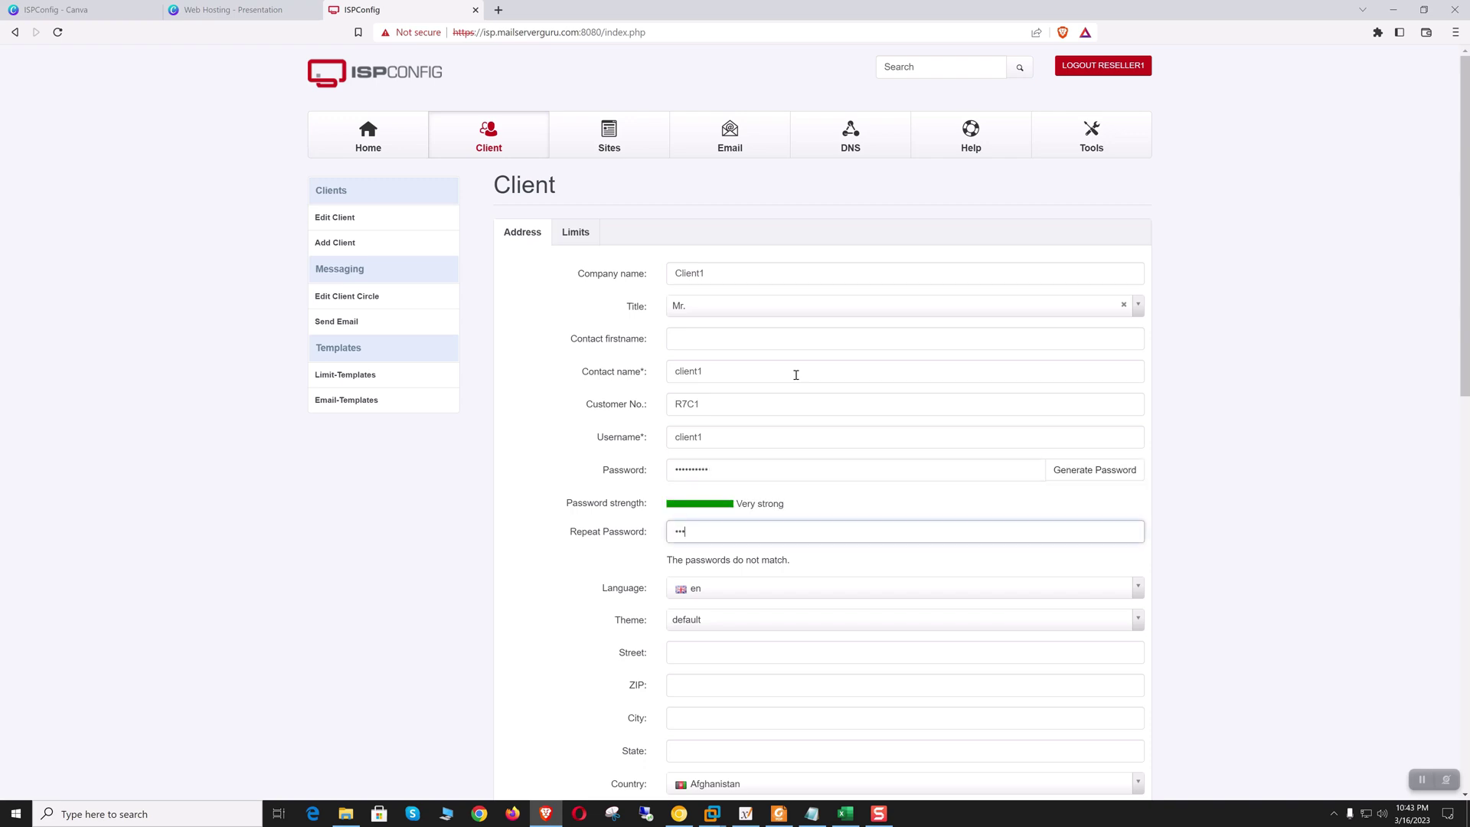
type("••••••••••")
Step: Set the client's country to United Kingdom
scroll(787, 375, "down", 3)
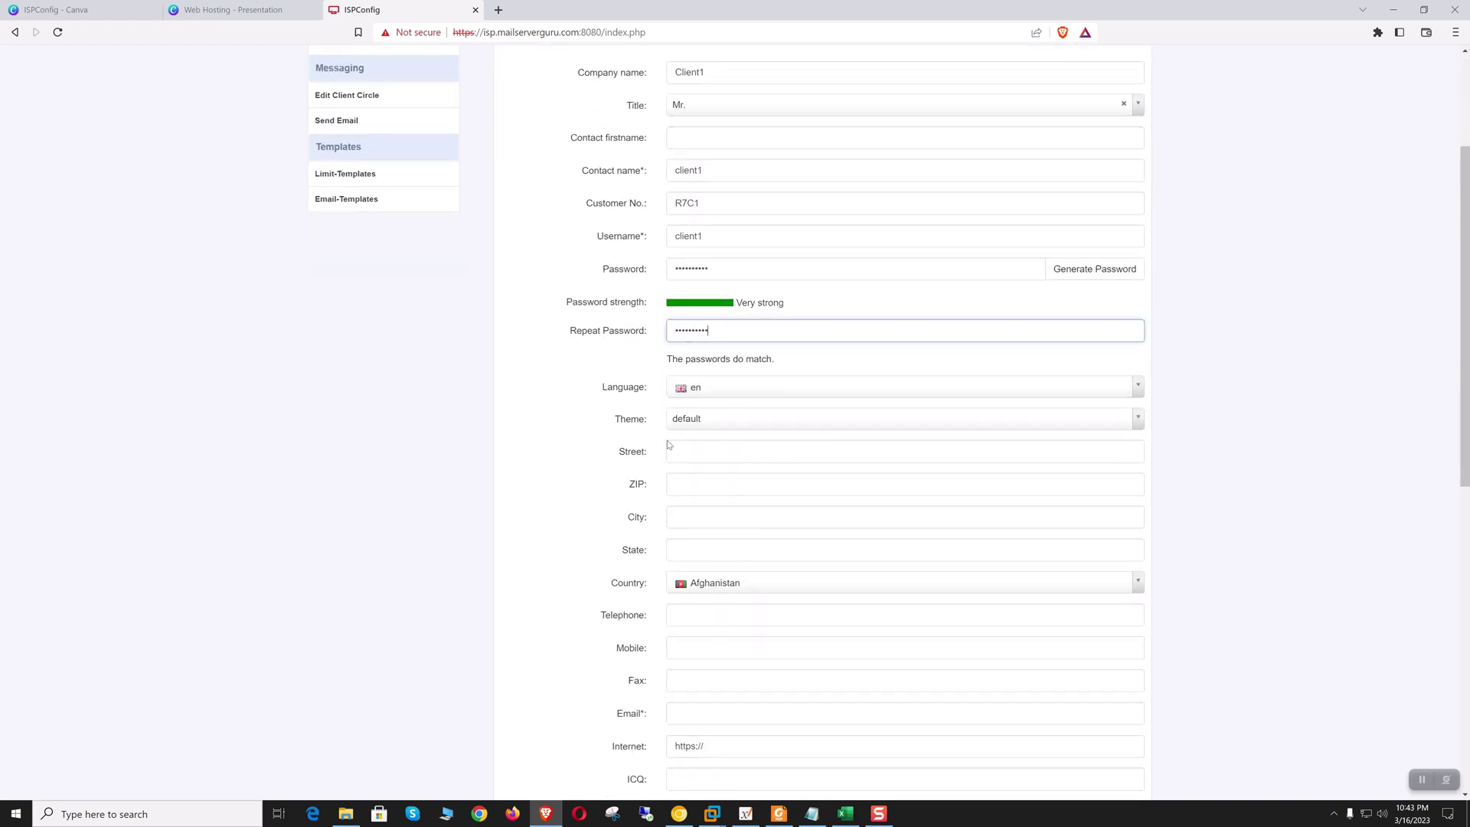
scroll(726, 515, "down", 3)
left_click(703, 381)
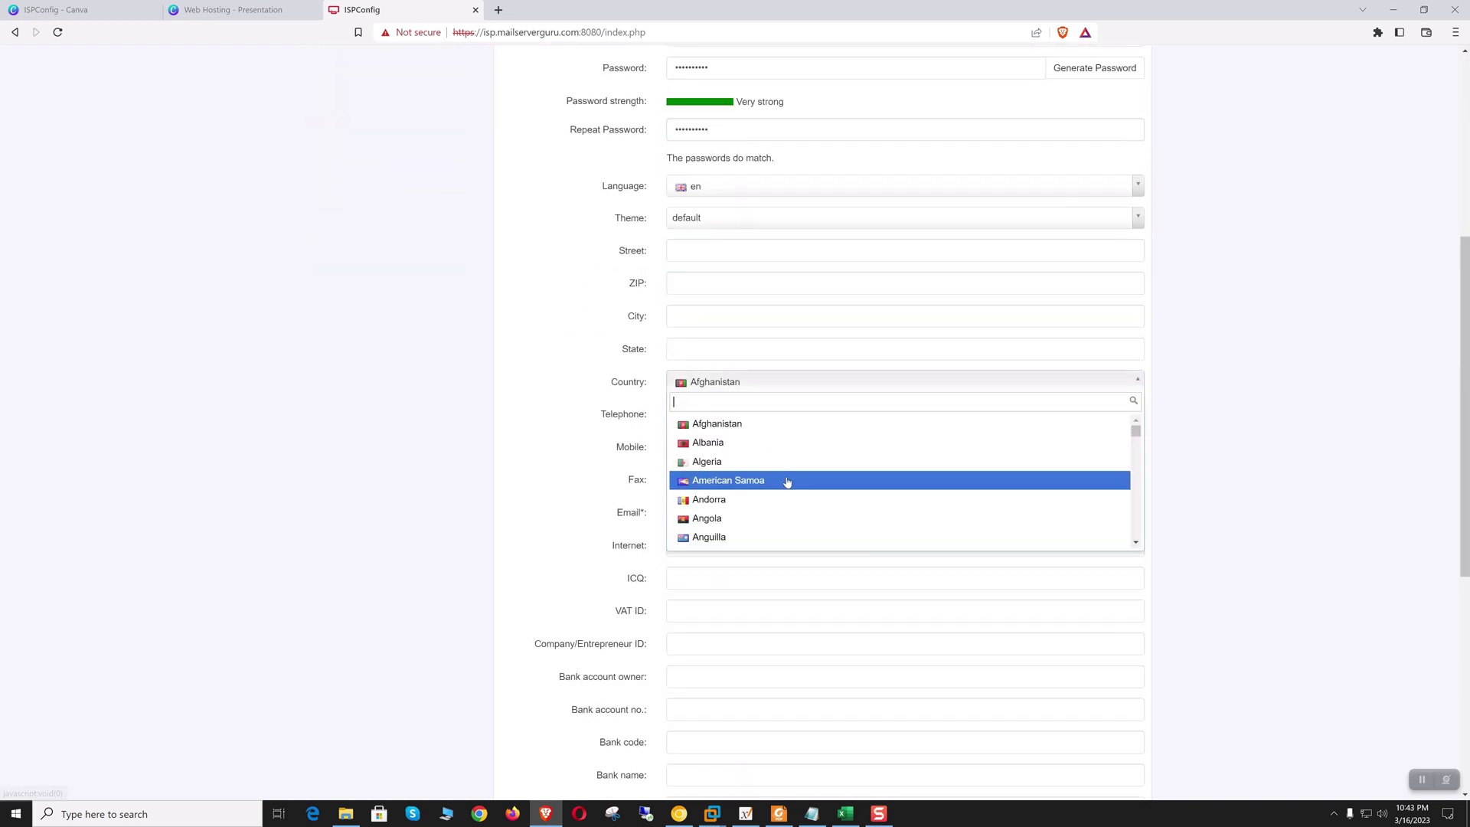
type("uni")
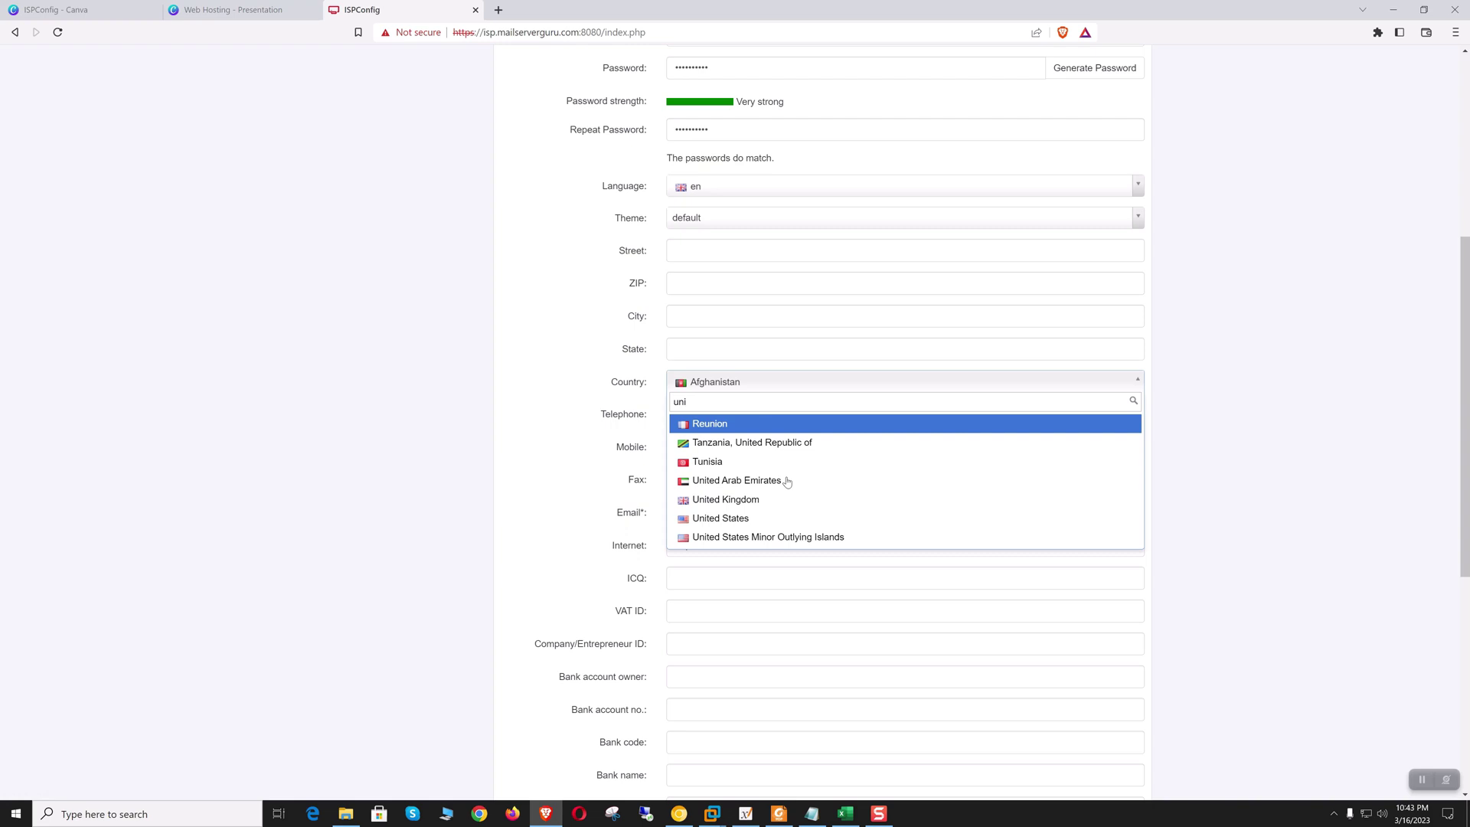
left_click(727, 501)
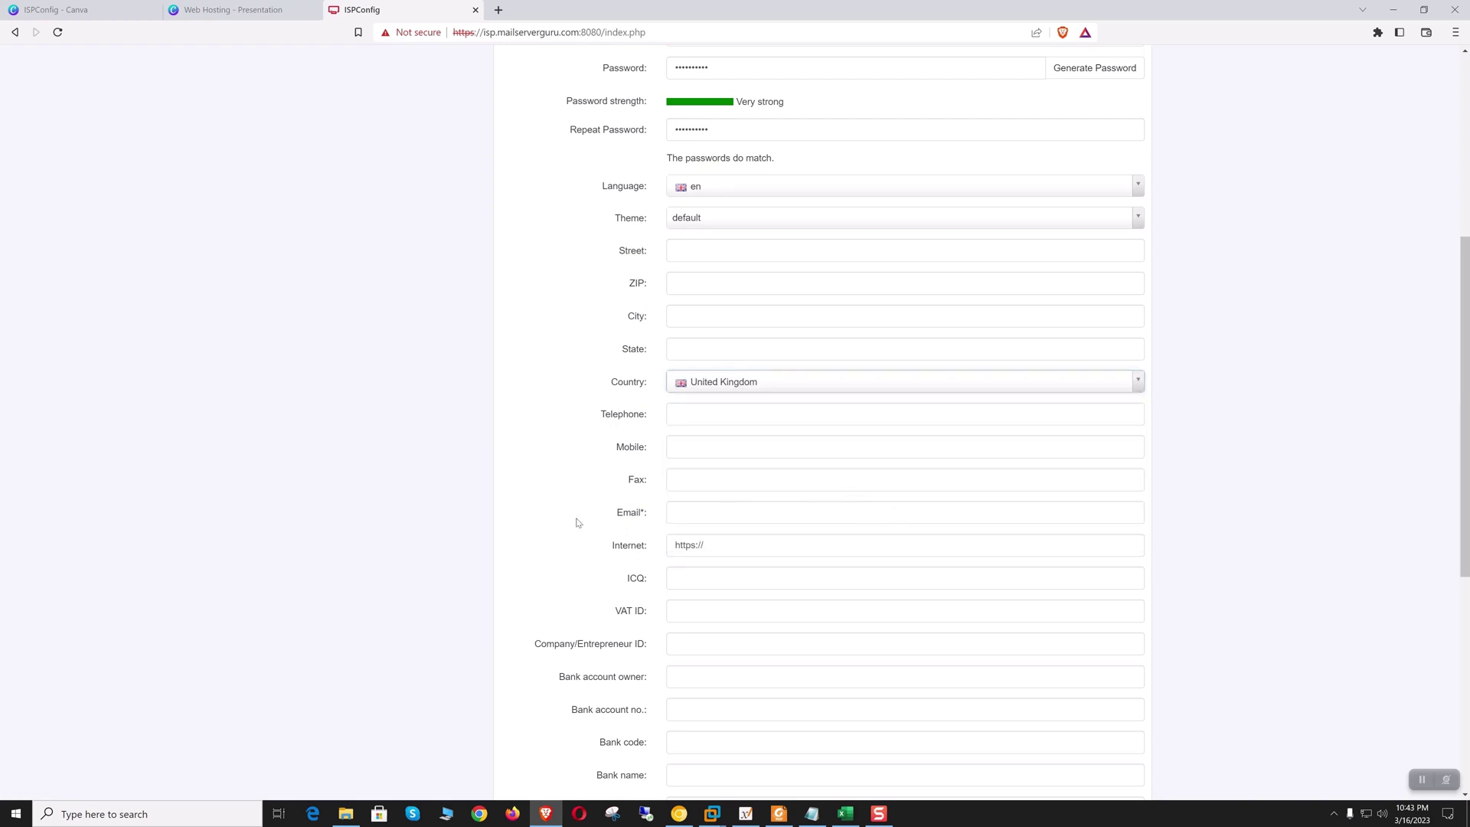
Step: Fill in the contact's e-mail from a saved suggestion and switch to the Limits page
scroll(578, 523, "down", 3)
left_click(703, 315)
left_click(795, 342)
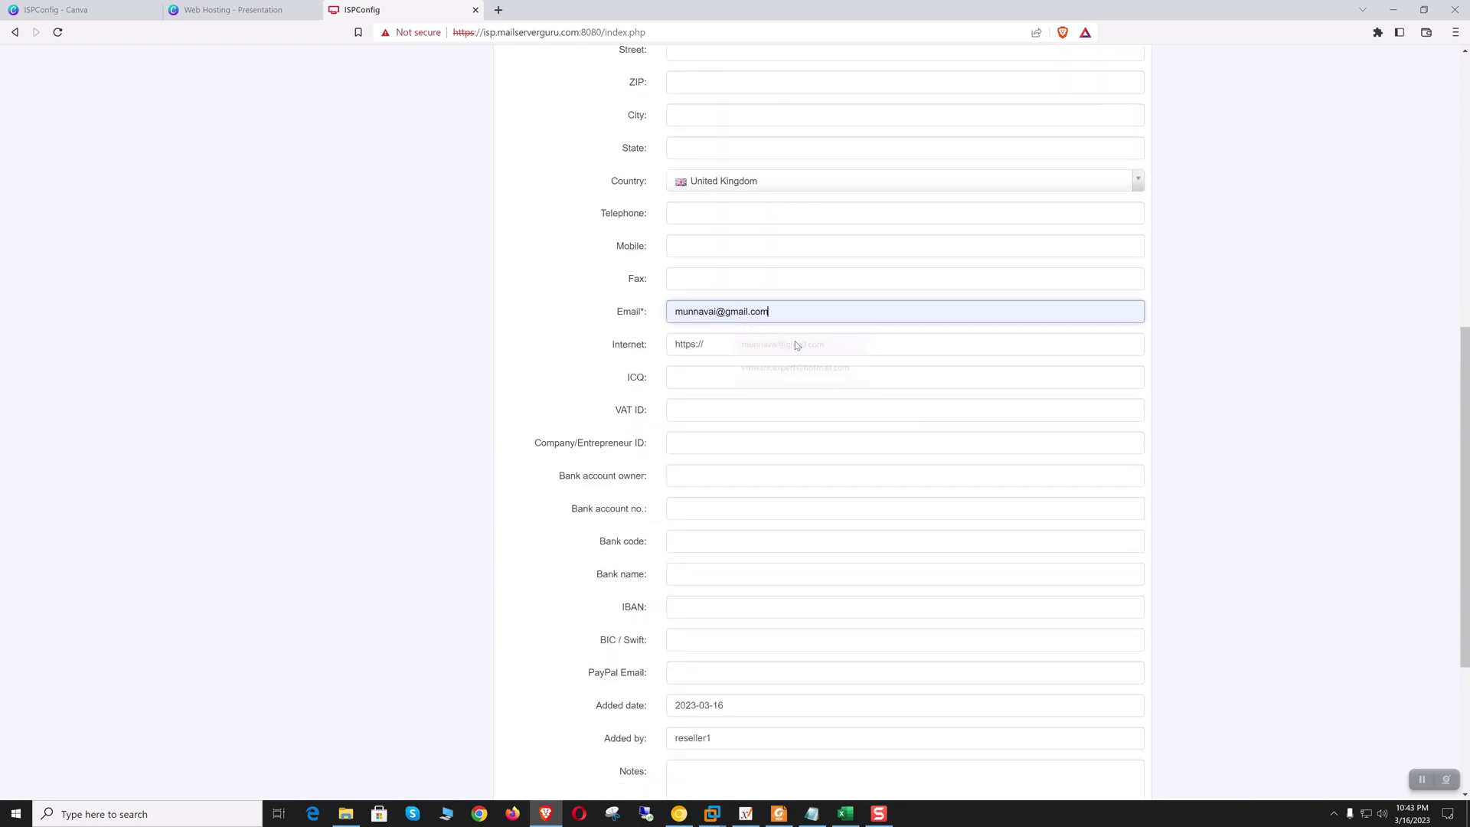
scroll(738, 466, "down", 2)
scroll(728, 444, "up", 2)
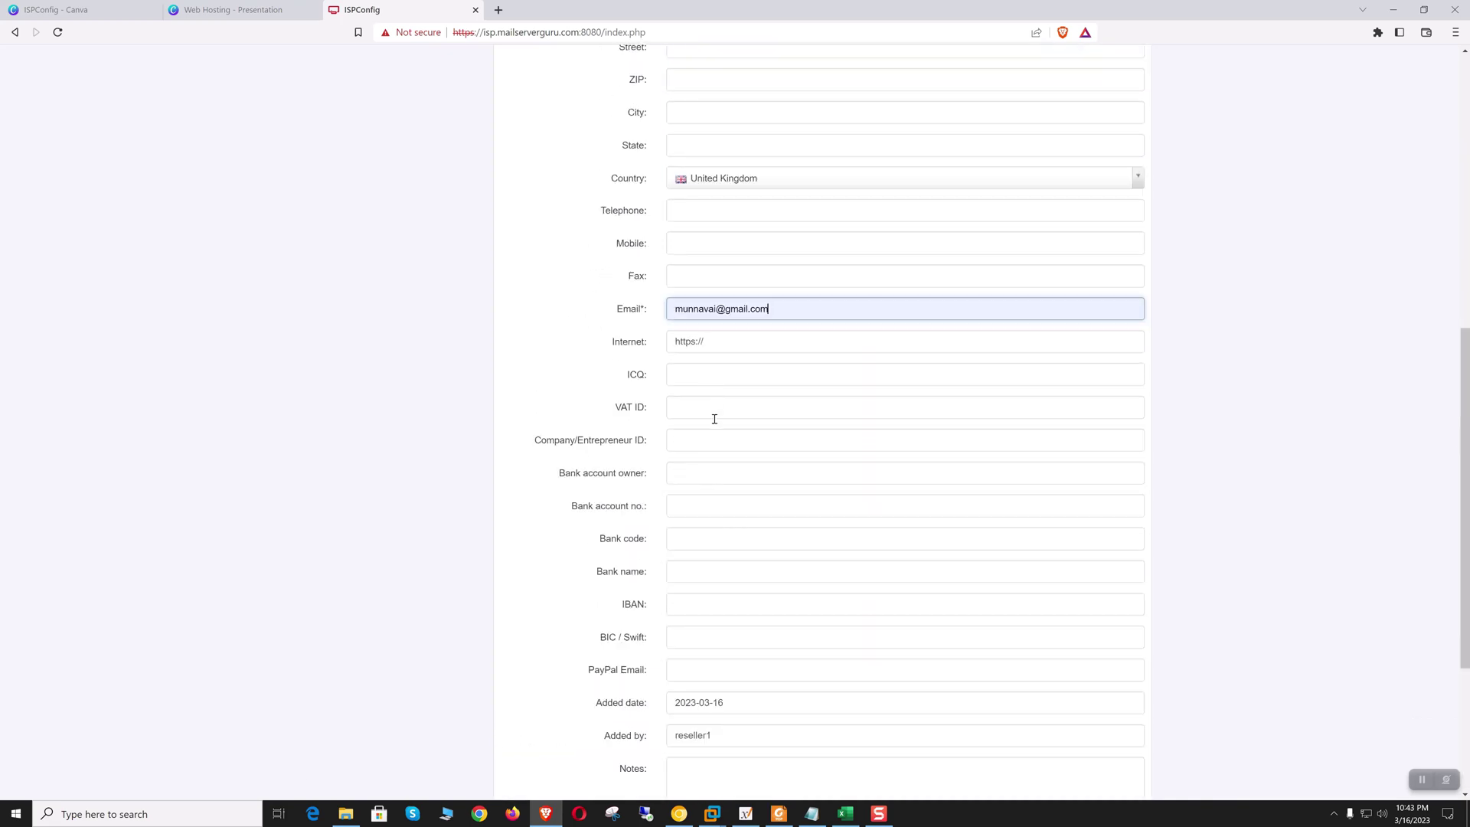
scroll(712, 425, "down", 3)
scroll(727, 390, "up", 3)
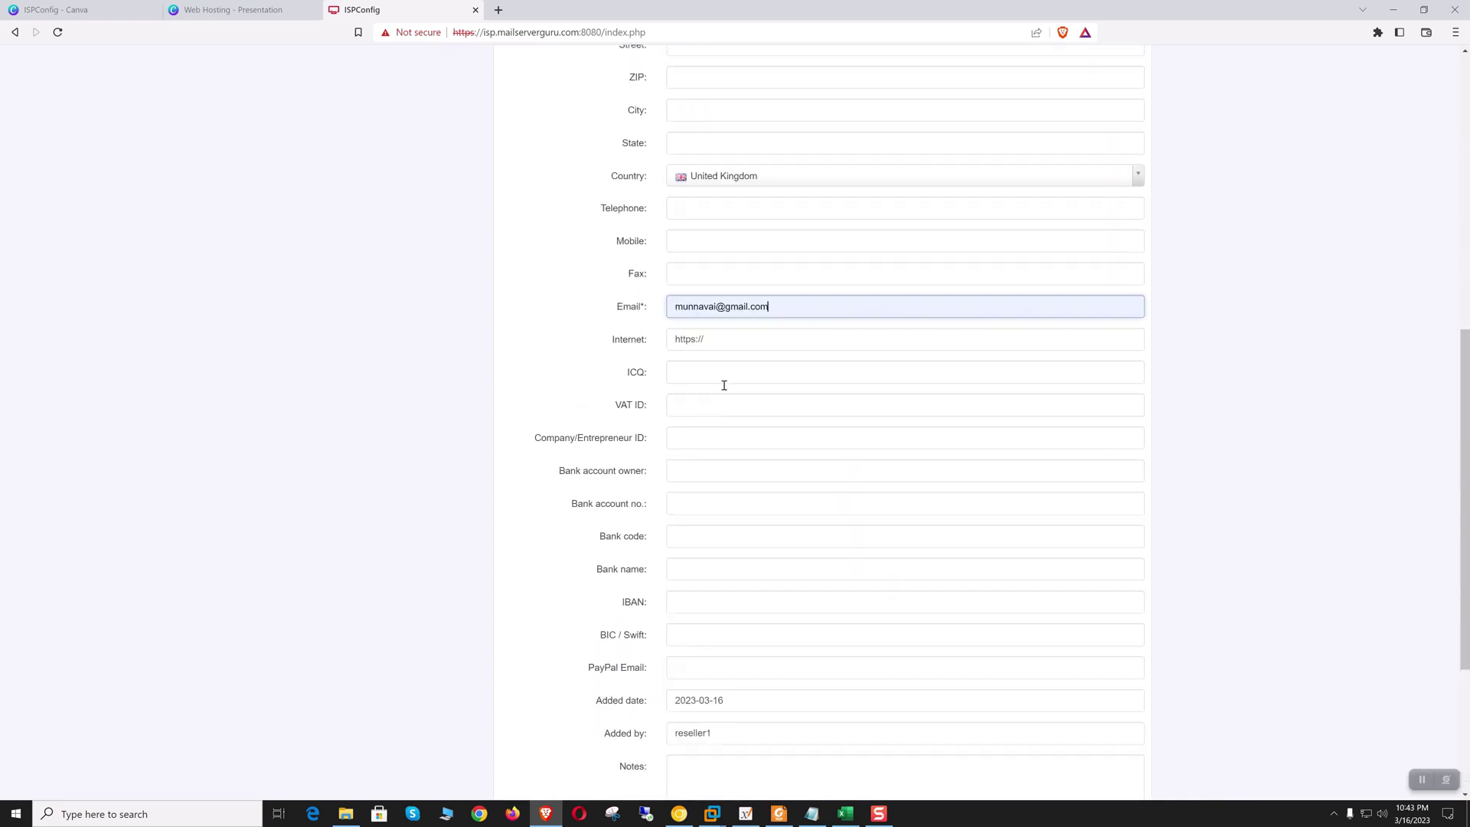
scroll(723, 385, "up", 8)
left_click(581, 234)
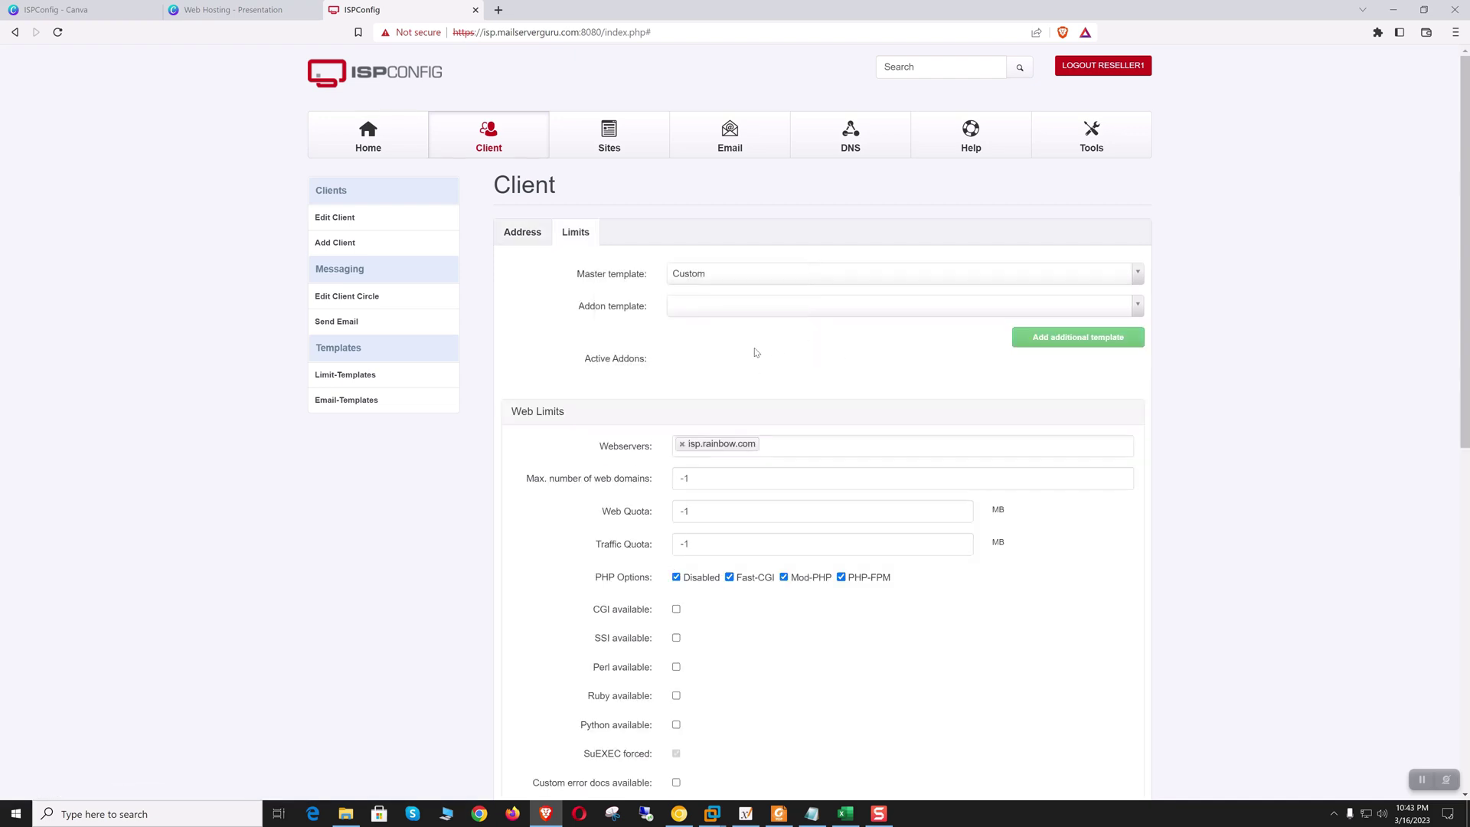
Step: Set web domains to 10, web quota to 6000 MB and traffic quota to 12000 MB
scroll(758, 394, "down", 2)
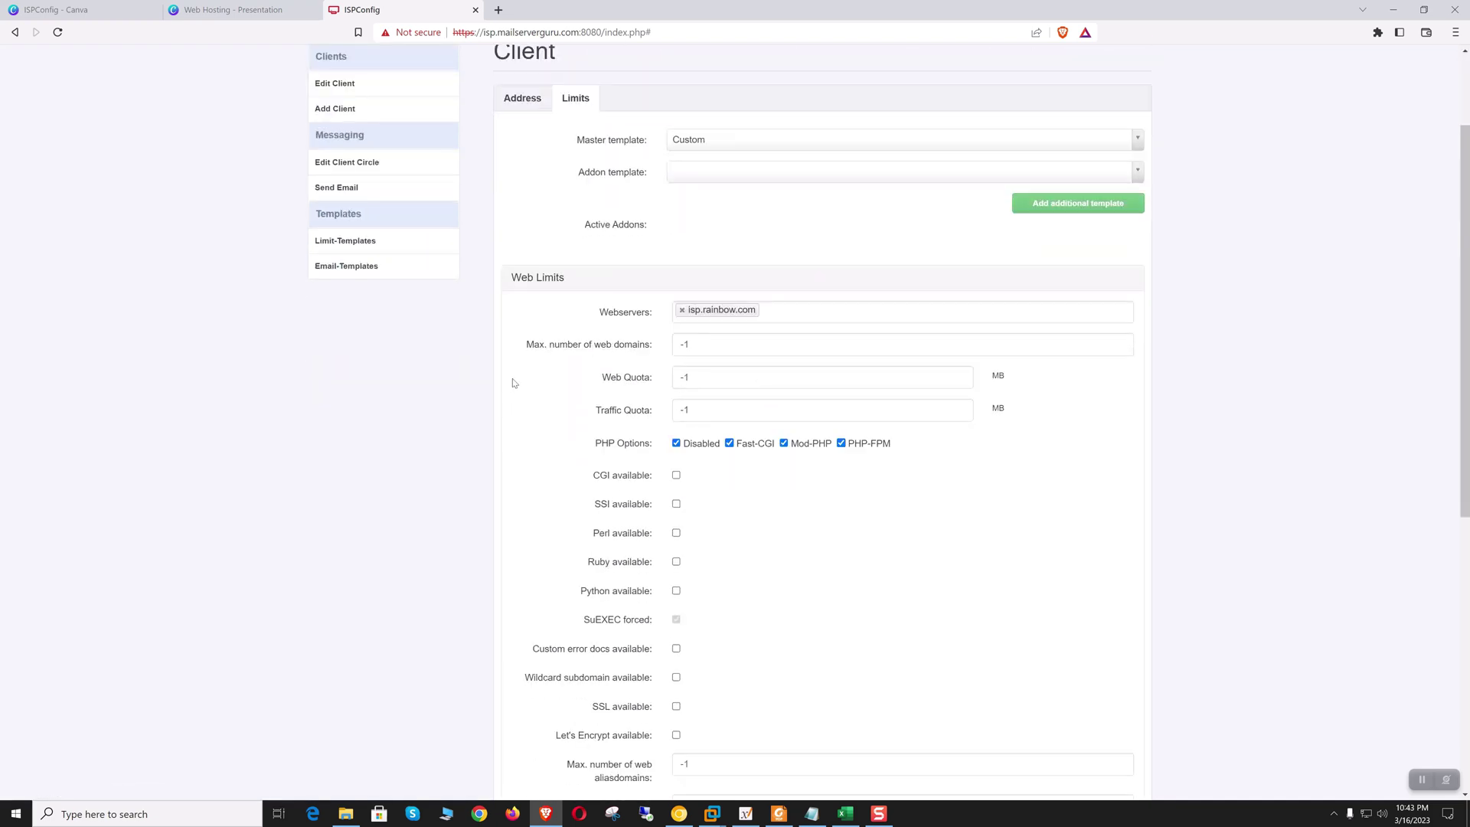
left_click_drag(720, 345, 570, 351)
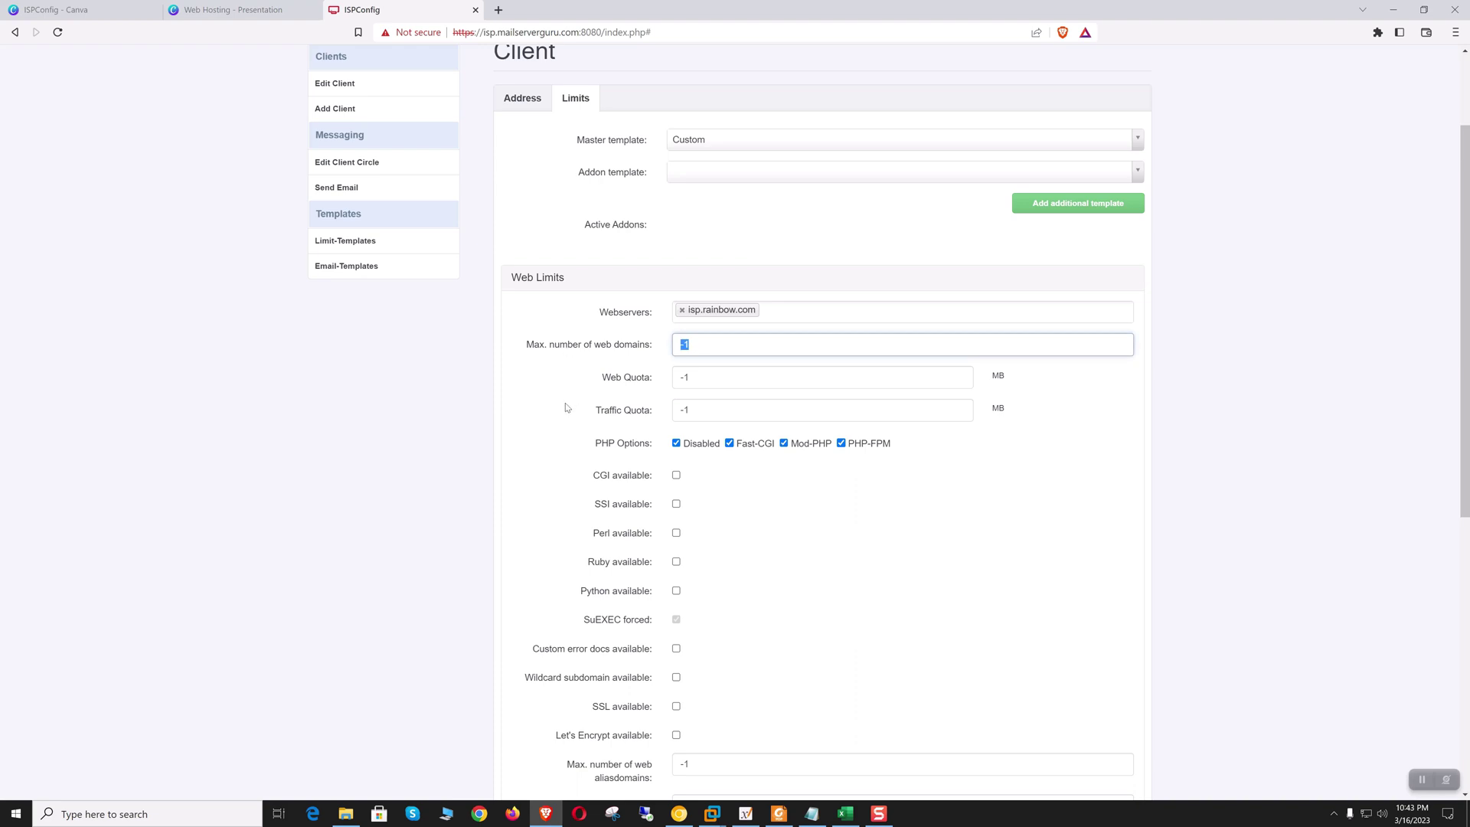
type("10")
double_click(747, 346)
key("Tab")
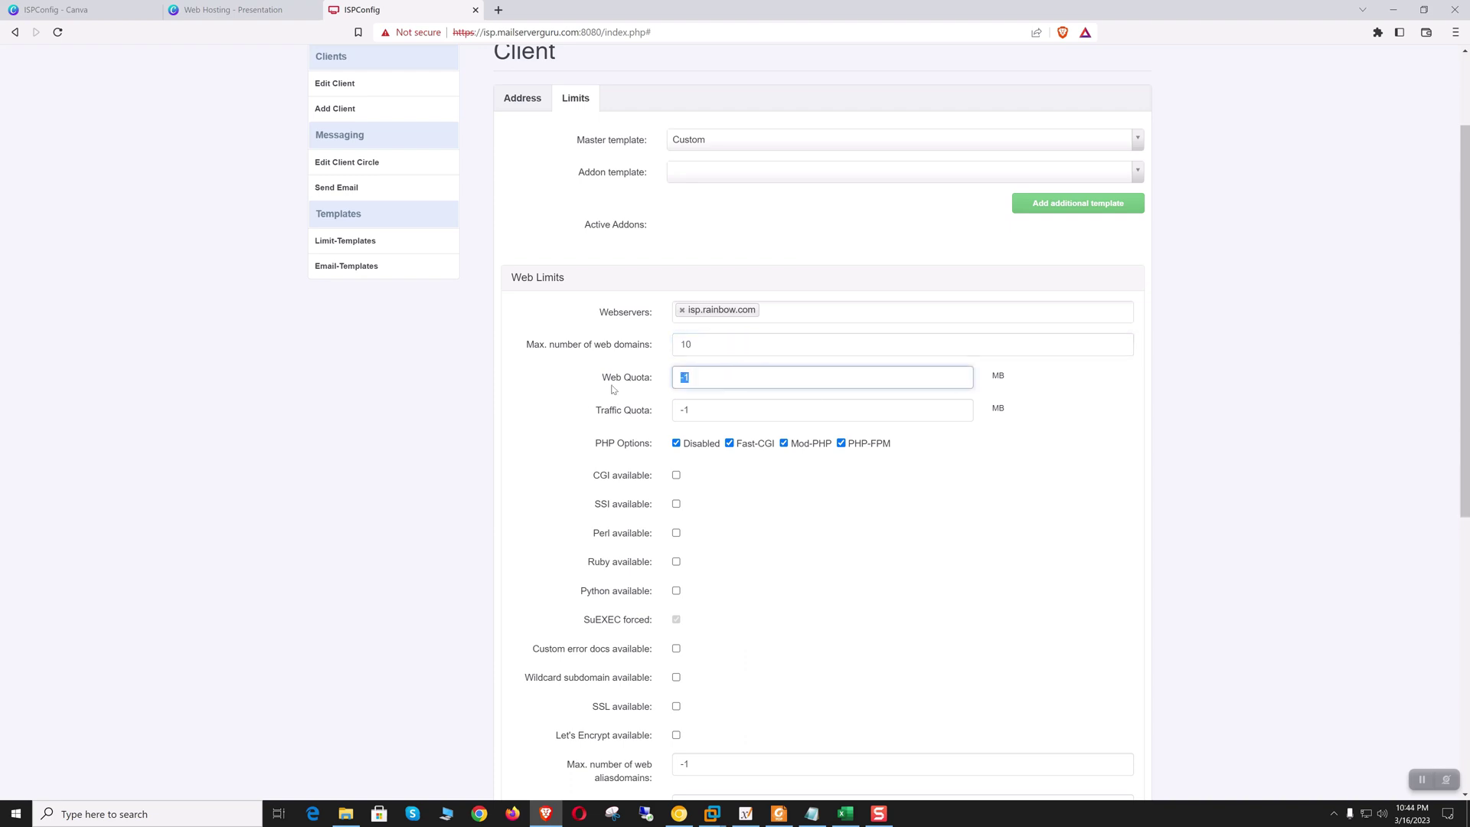
type("6000")
key("Tab")
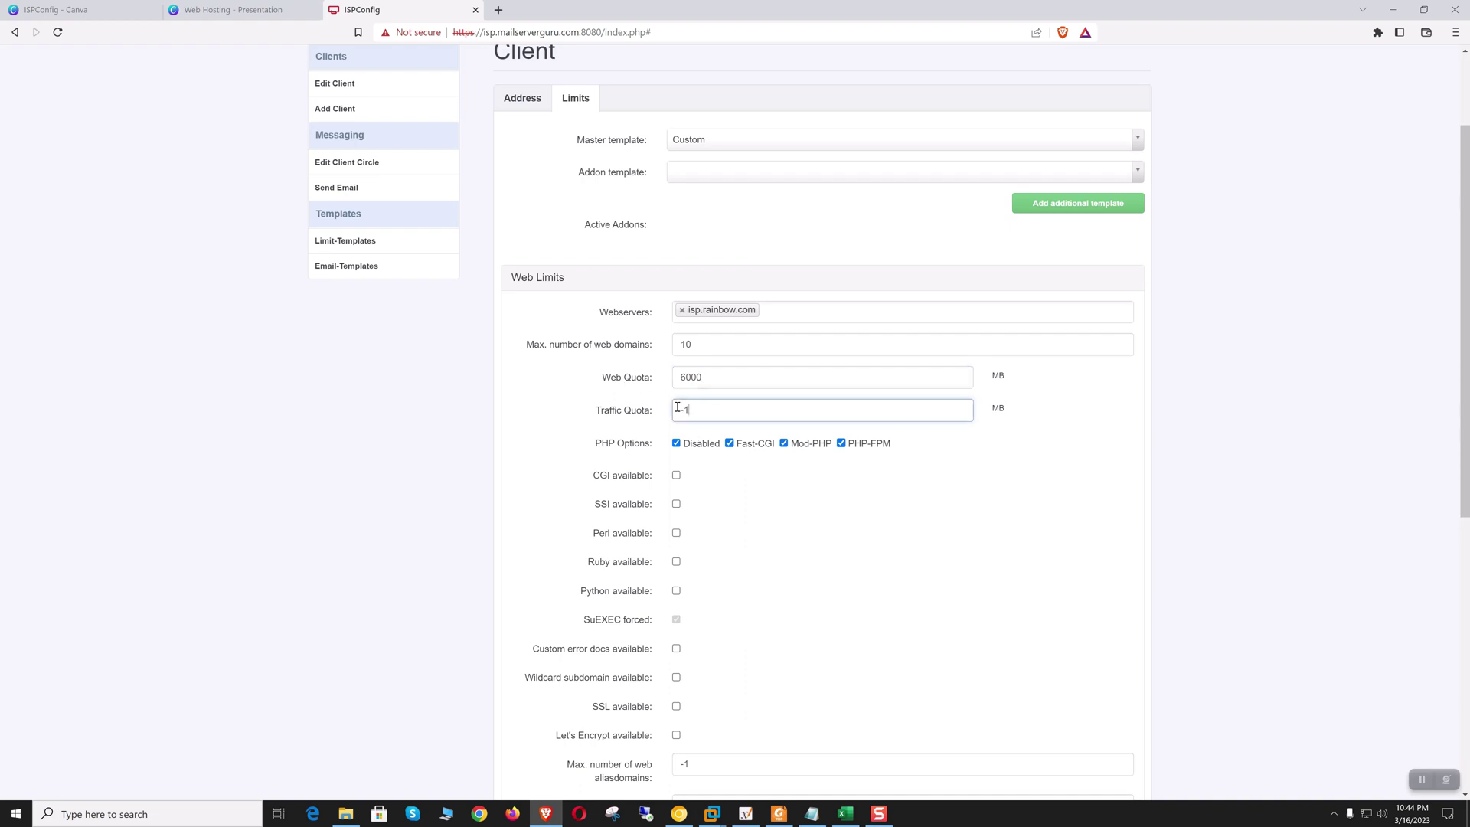
type("12000")
Step: Allow CGI, SSI, Perl, Ruby, Python, custom error docs, wildcard subdomains, SSL and Let's Encrypt
left_click(677, 476)
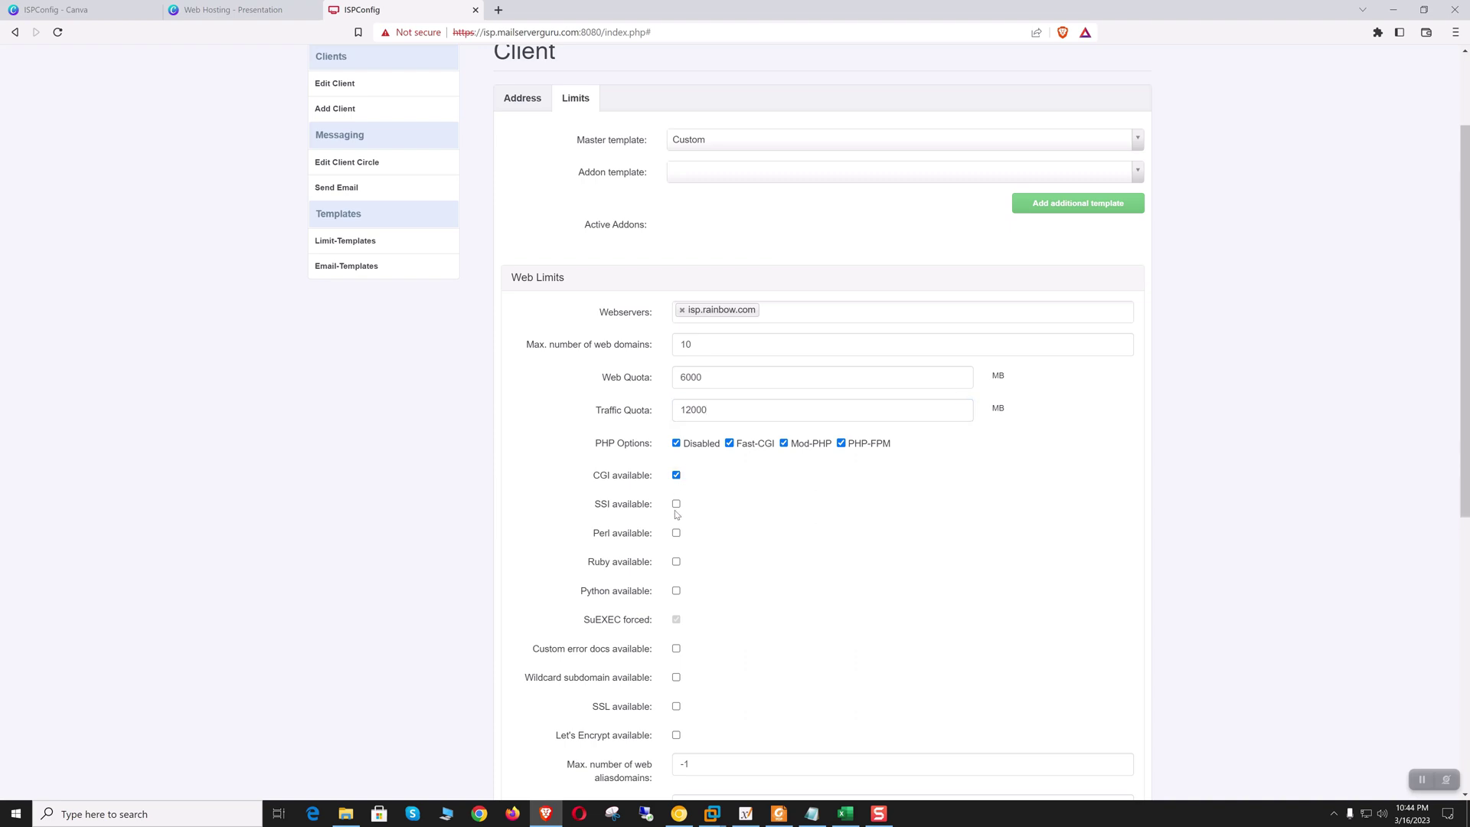
left_click(676, 504)
left_click(677, 533)
scroll(752, 533, "down", 3)
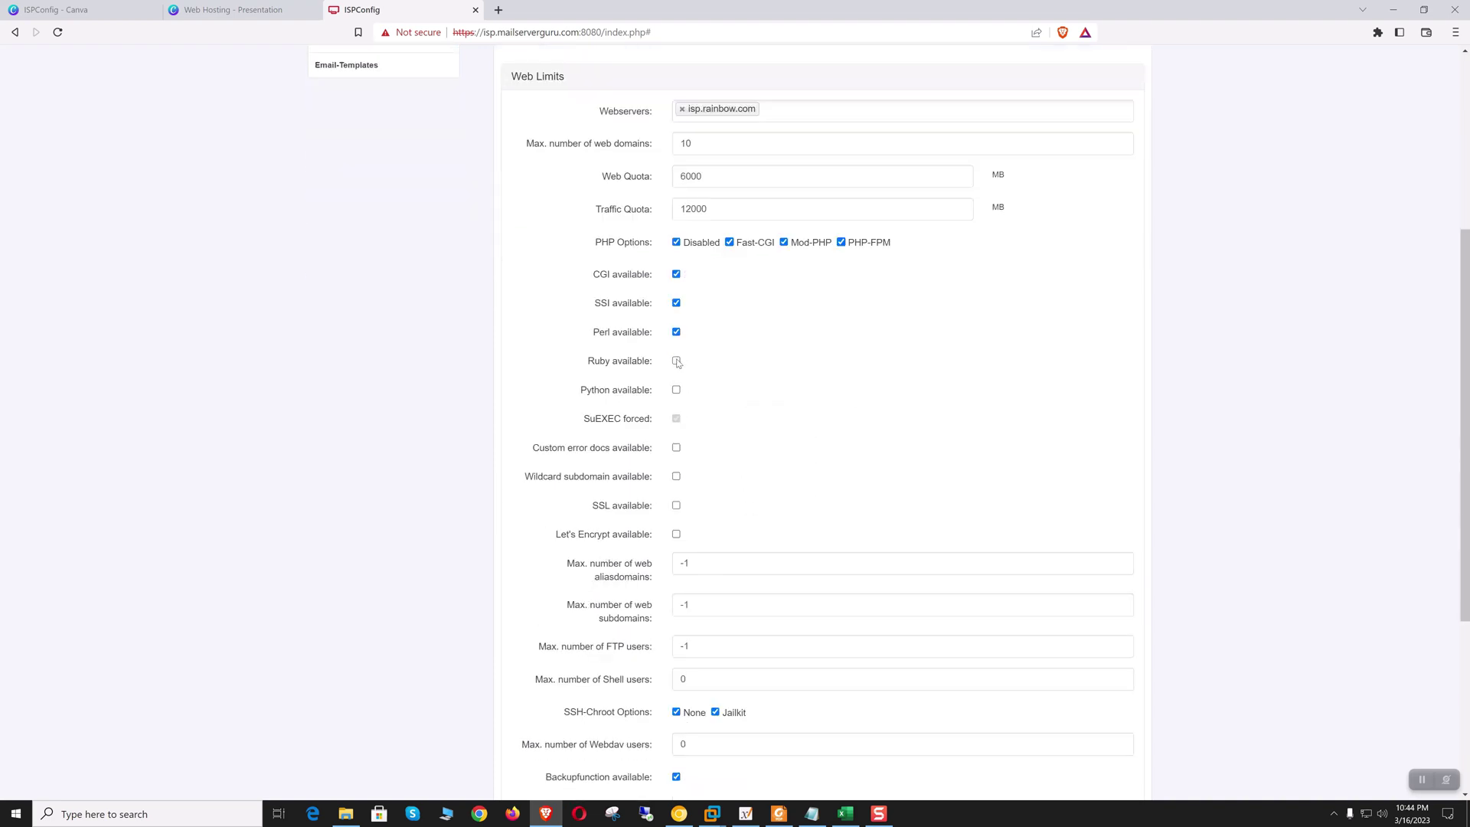
left_click(676, 361)
left_click(676, 390)
left_click(676, 447)
left_click(676, 476)
left_click(678, 506)
left_click(677, 534)
Step: Set the shell users and WebDAV users limits to 5 and expand Email Limits
scroll(794, 493, "down", 4)
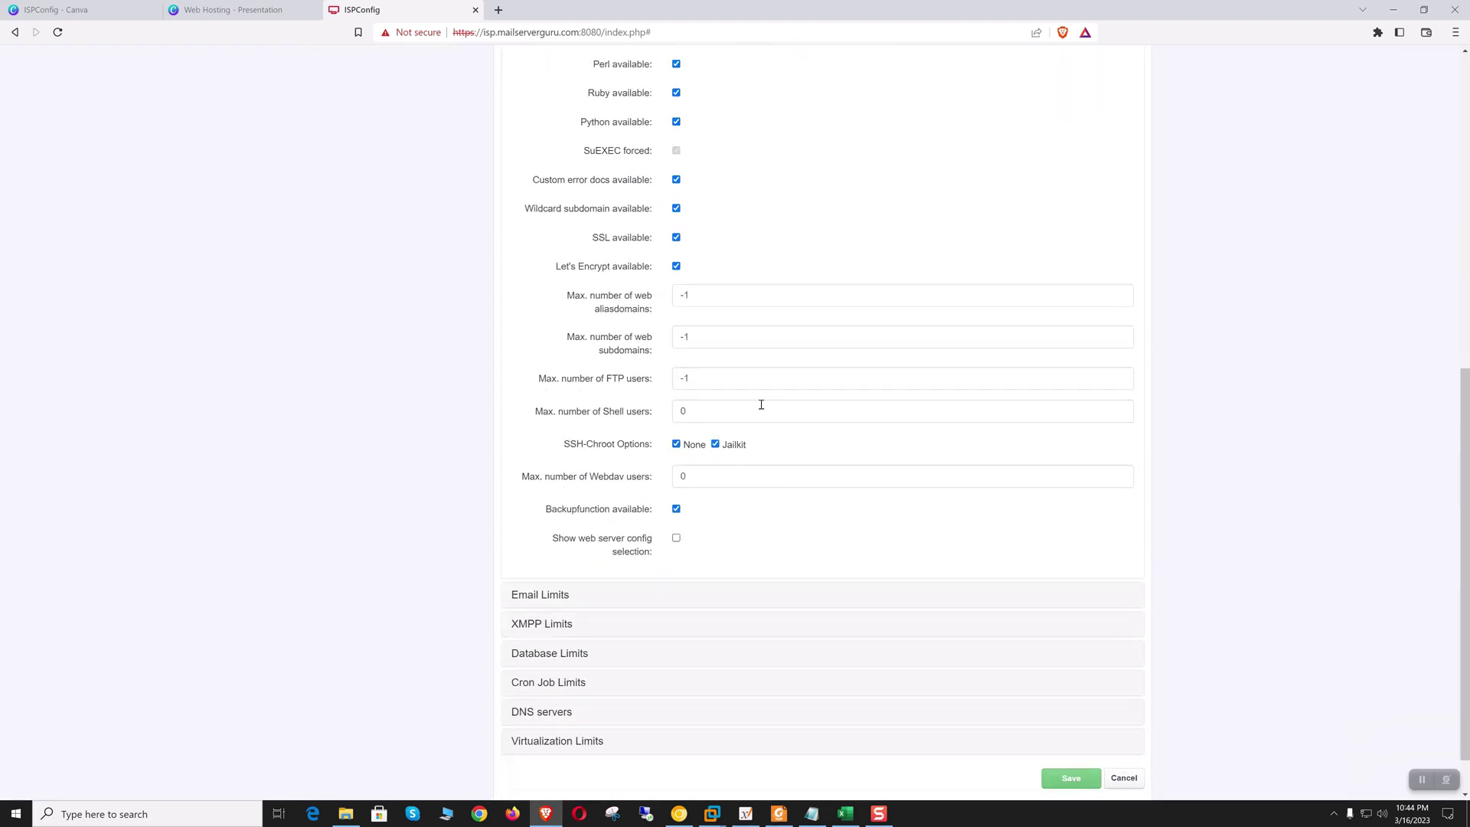
left_click_drag(715, 410, 525, 419)
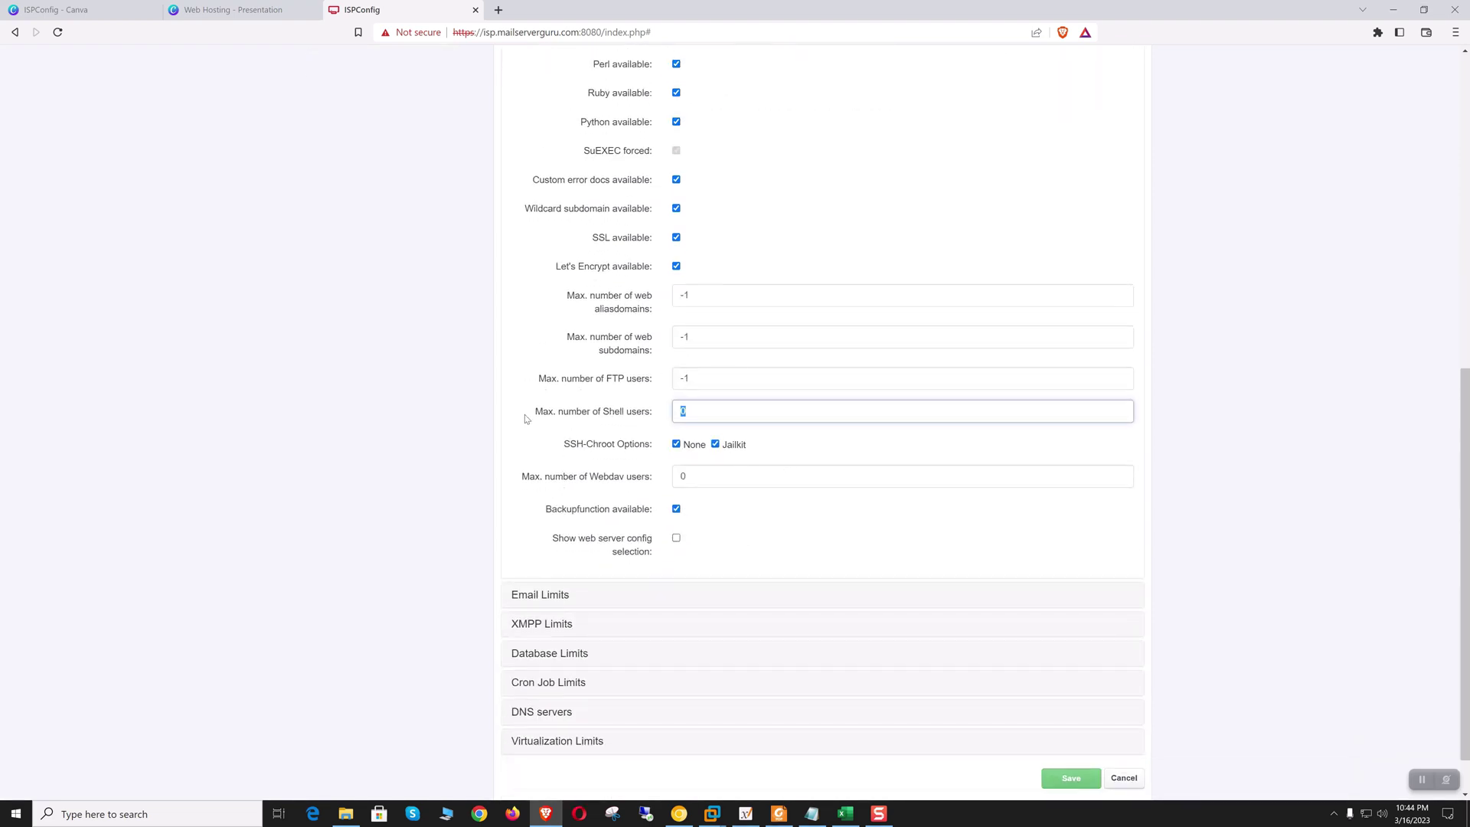
type("5")
left_click_drag(692, 475, 476, 483)
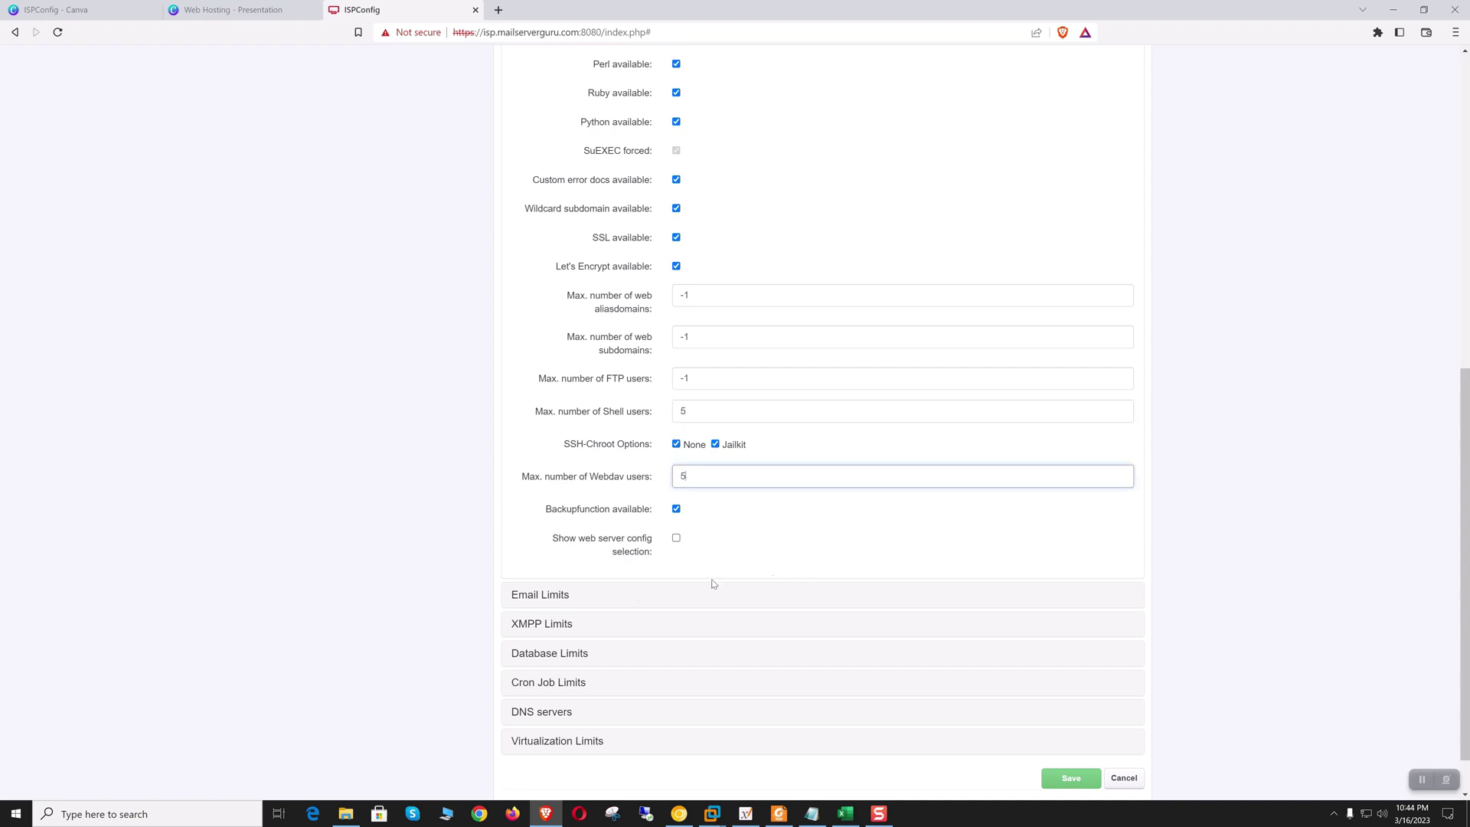
left_click(540, 595)
scroll(771, 332, "up", 1)
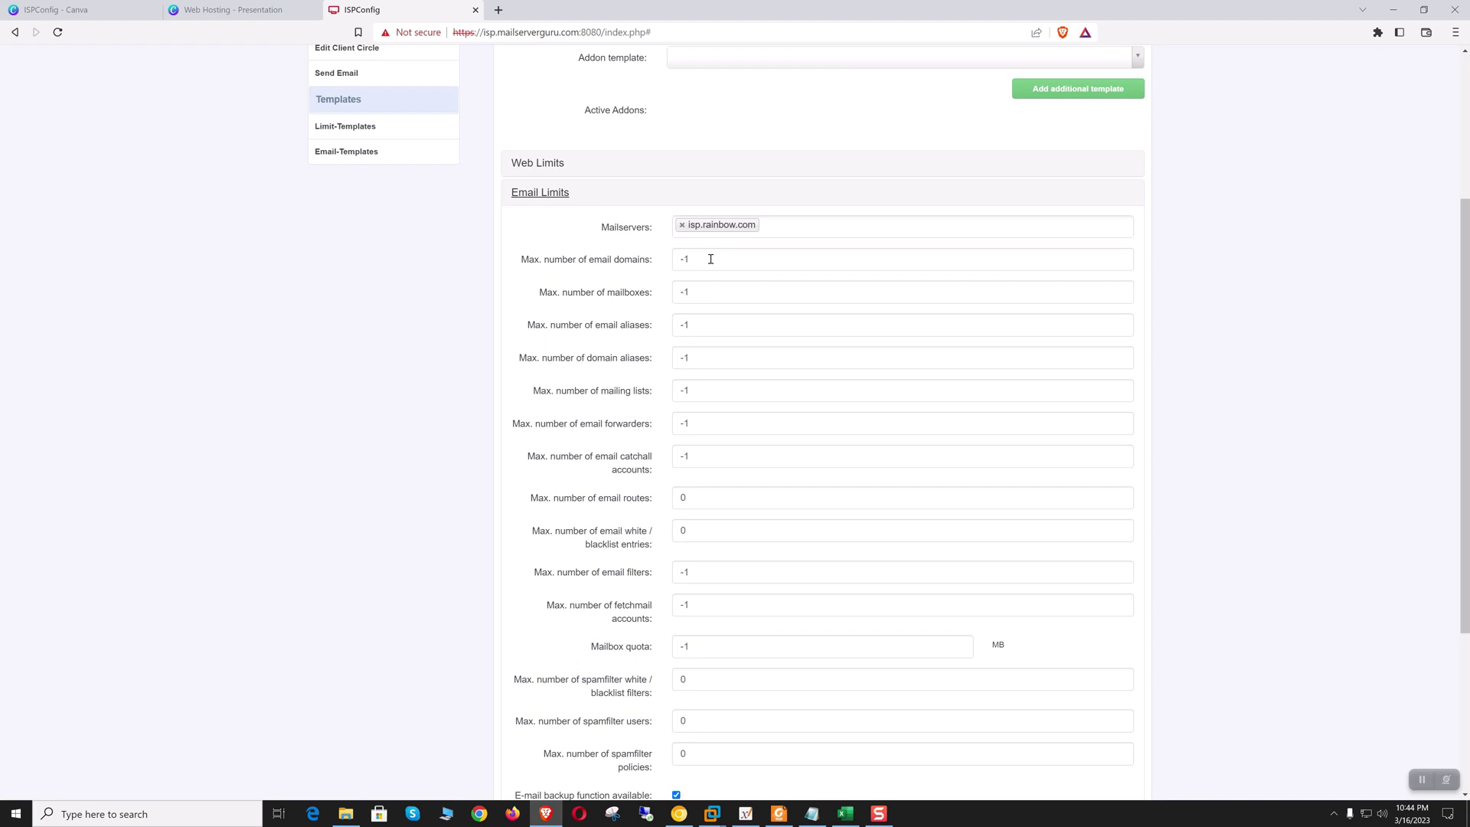
Step: Change Max. number of email domains from -1 to 0 and save the limit template
left_click_drag(711, 259, 548, 296)
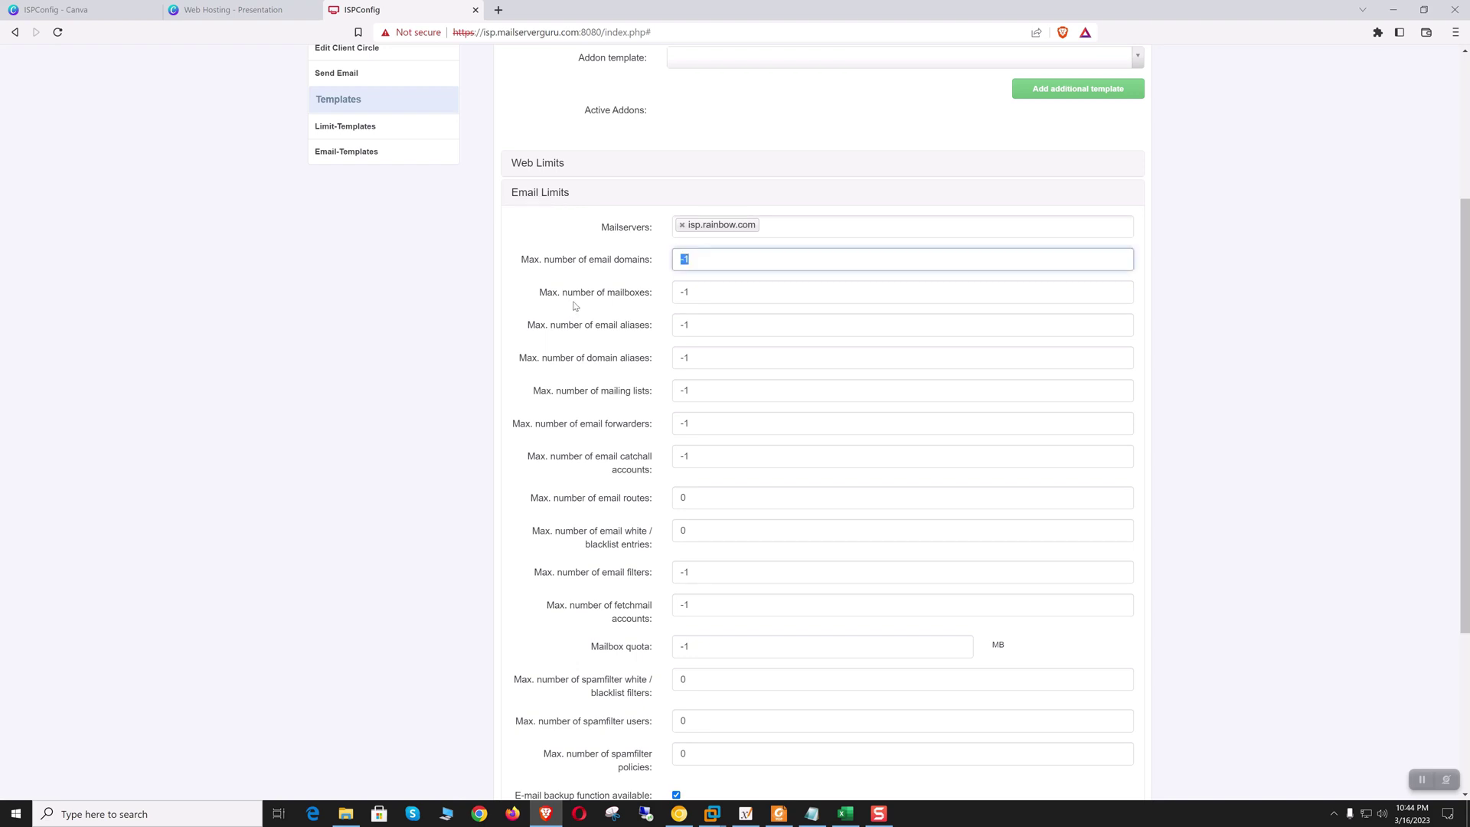
type("0")
scroll(923, 419, "down", 3)
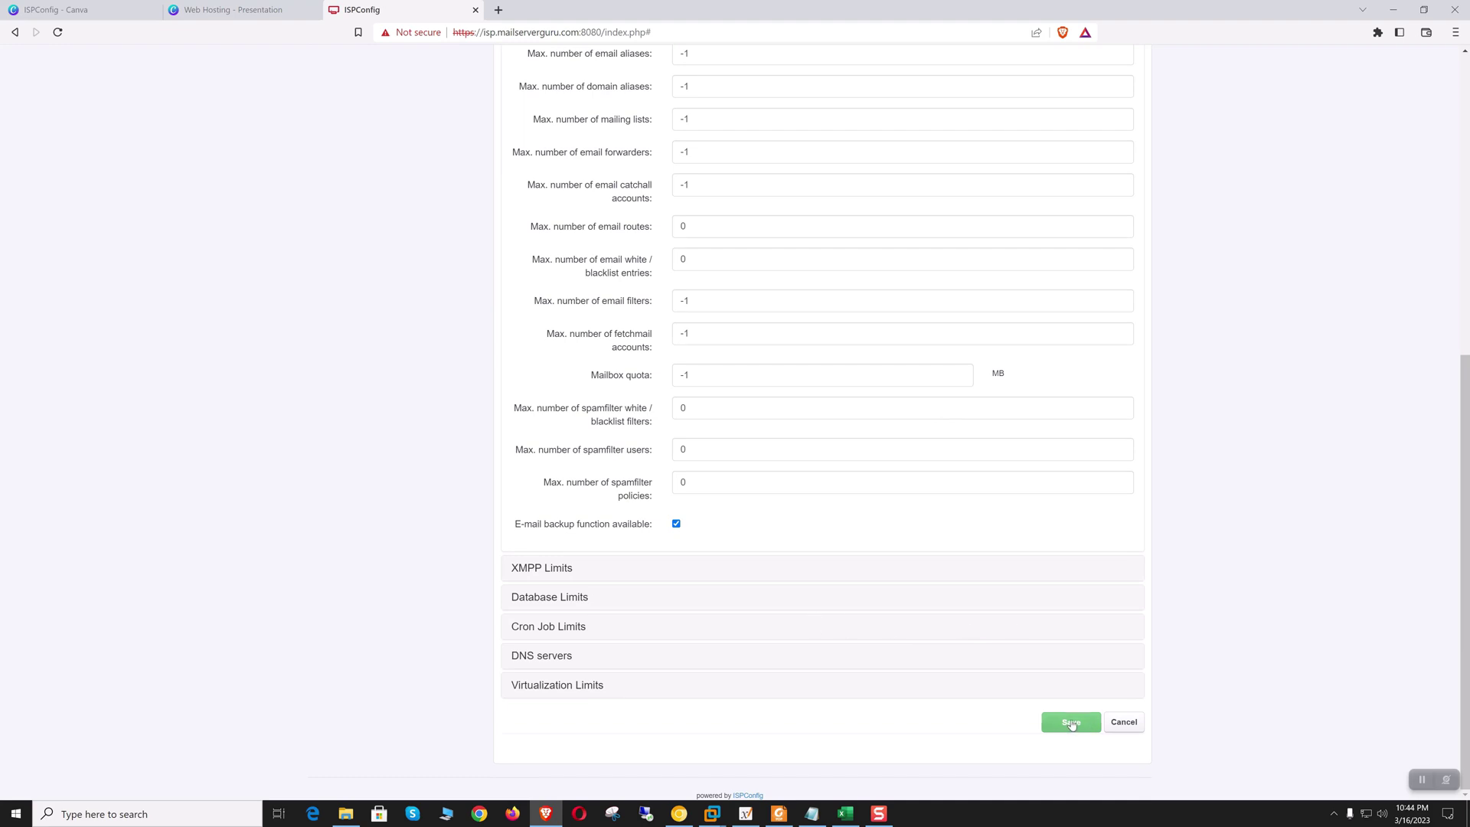
left_click(1071, 722)
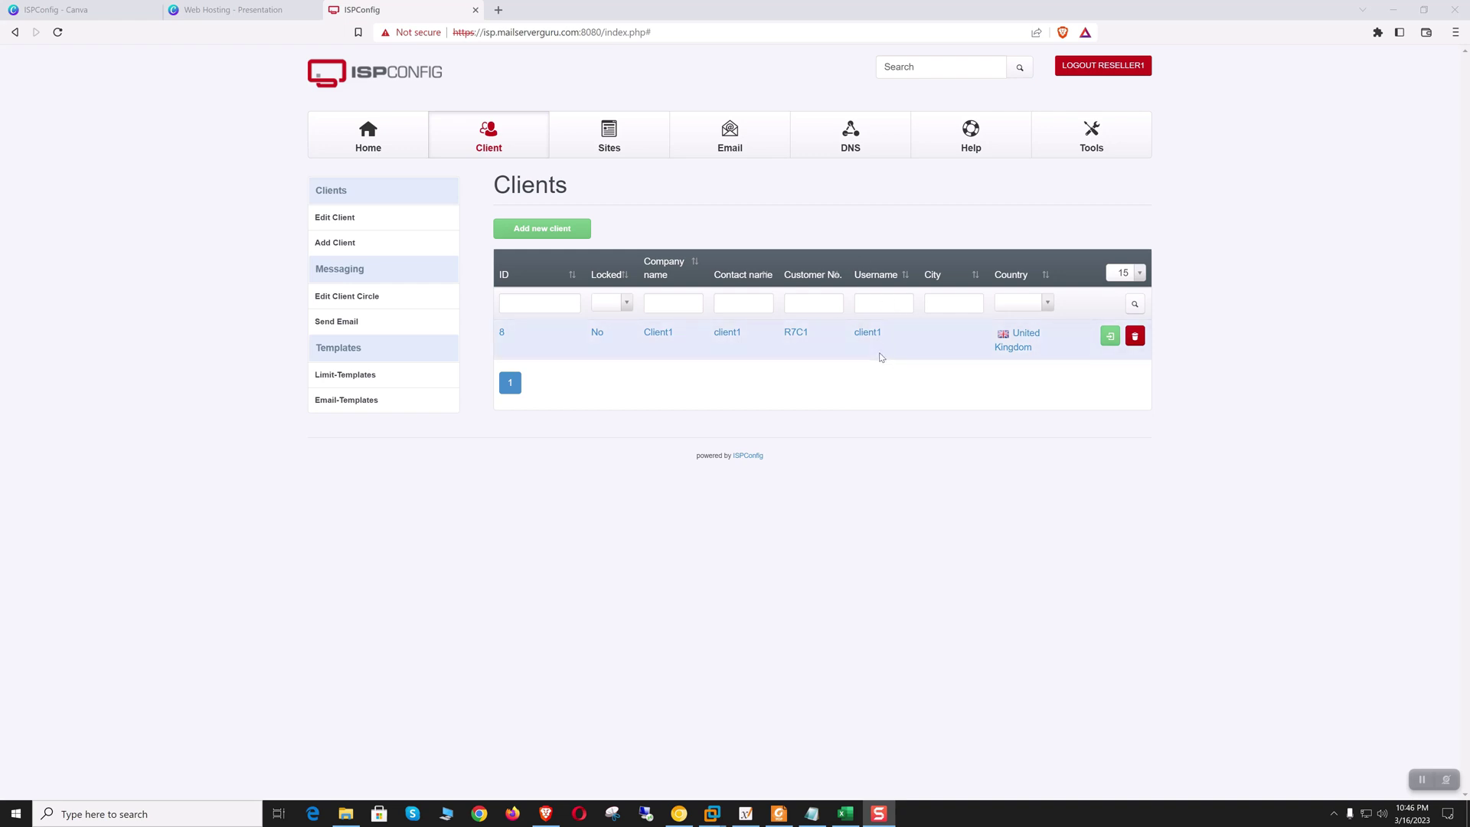
Step: Log out of the reseller and log in as client1 with its password
left_click(1118, 68)
left_click(737, 394)
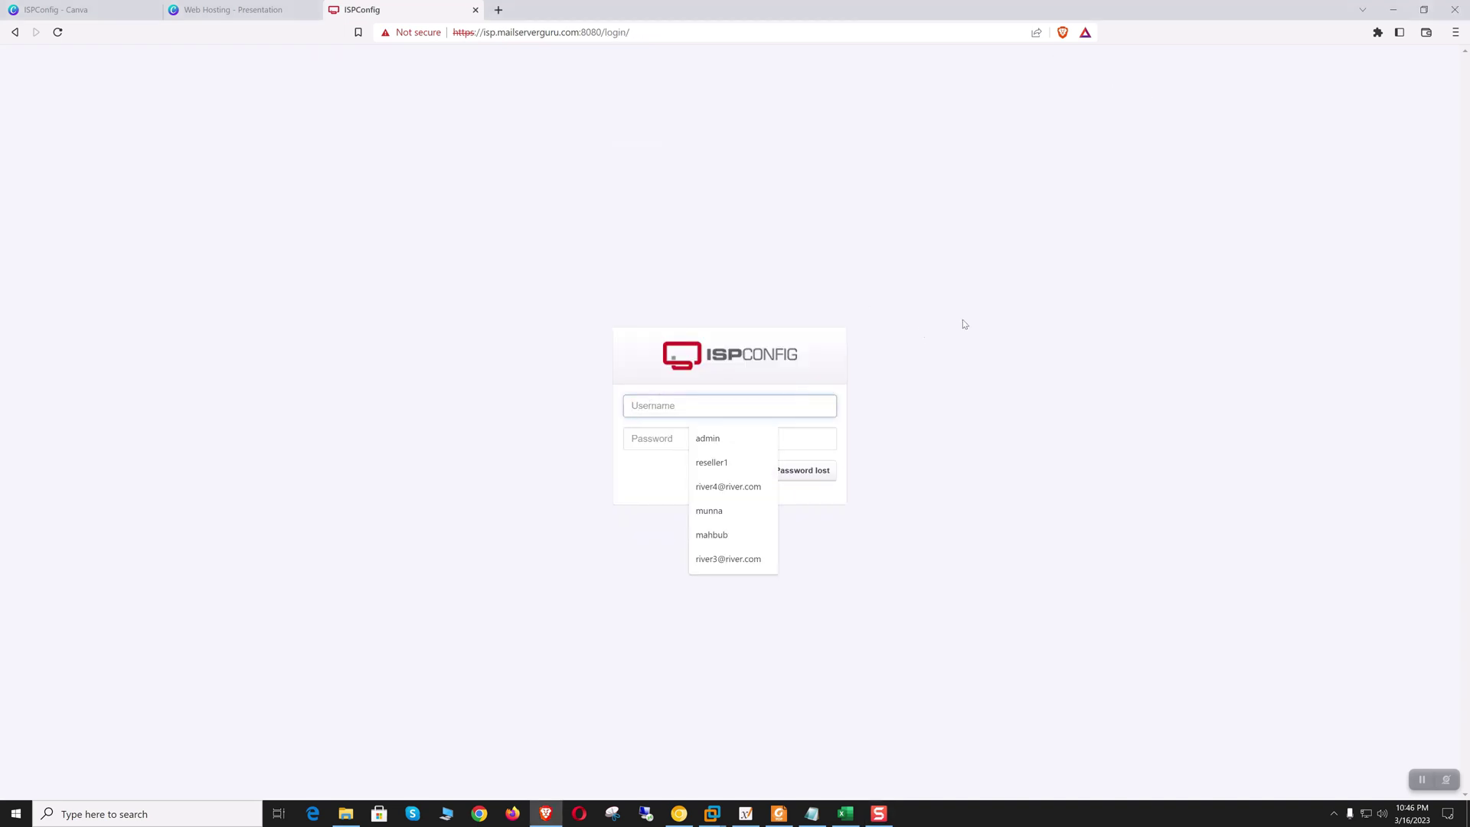
type("cli")
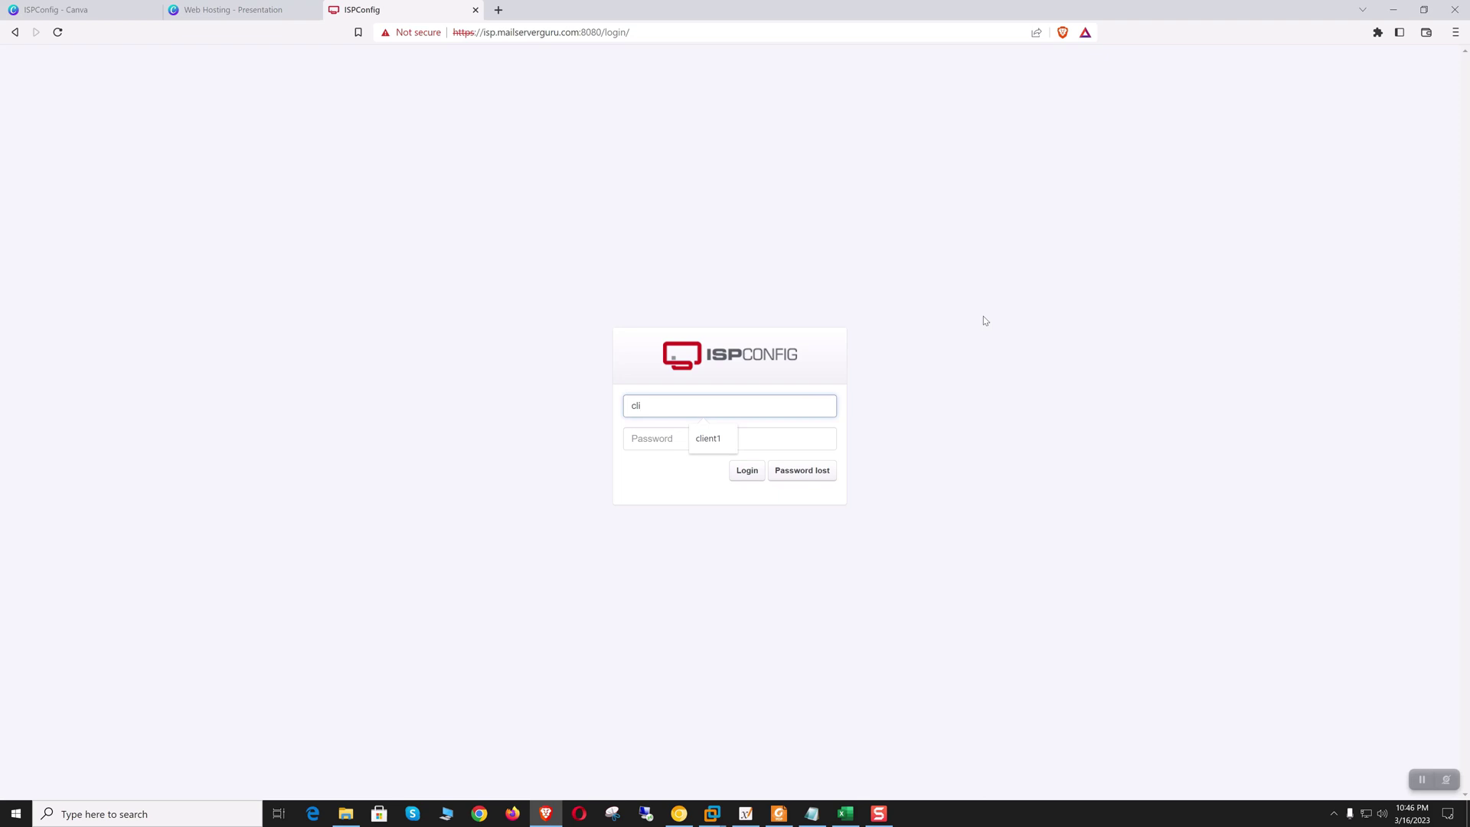
type("ent1")
key("Tab")
type("•")
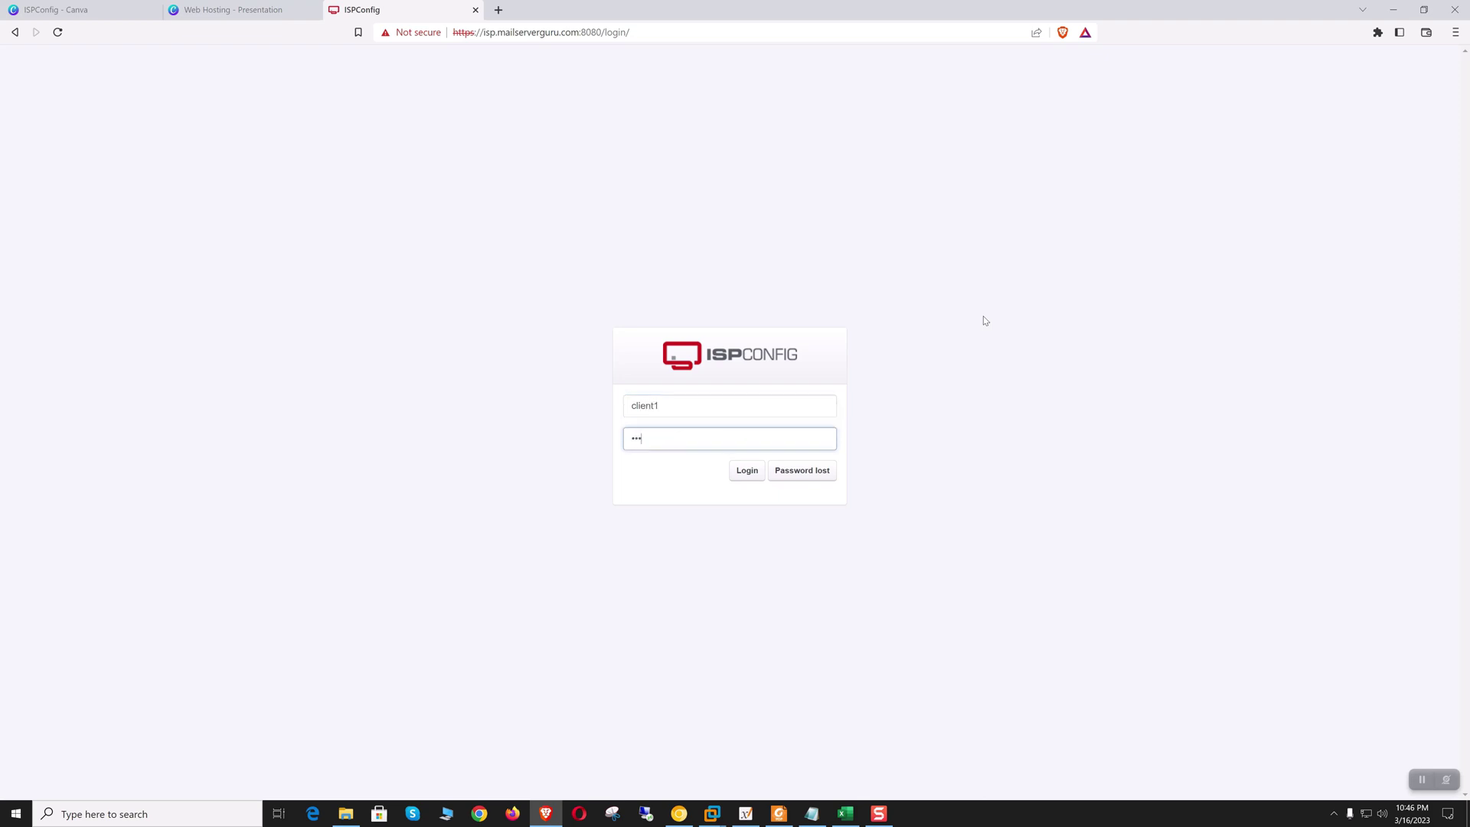
key("Return")
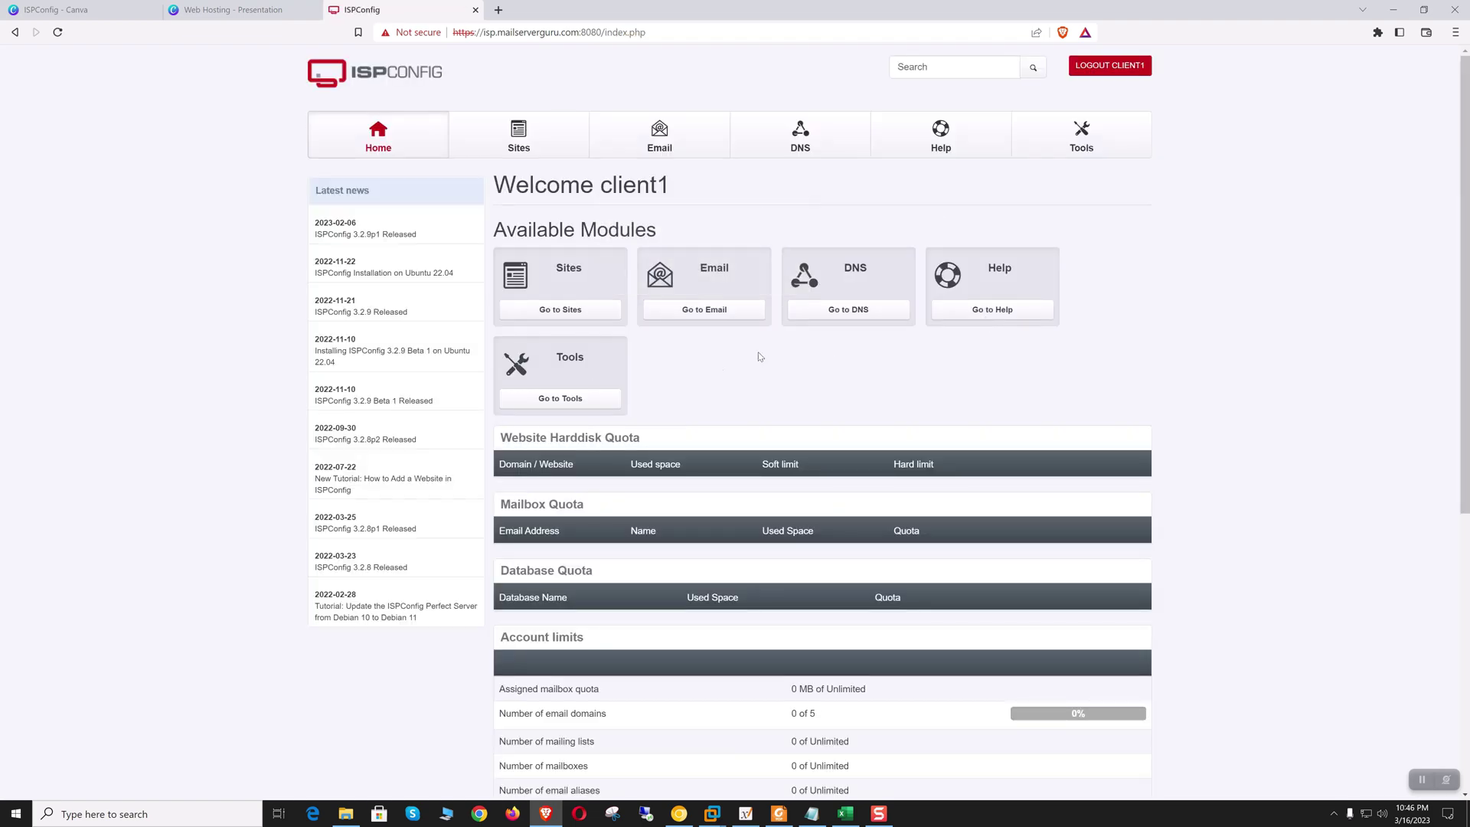
Step: Go to client1's still-empty Websites list
left_click_drag(547, 184, 741, 187)
left_click(741, 187)
left_click(540, 127)
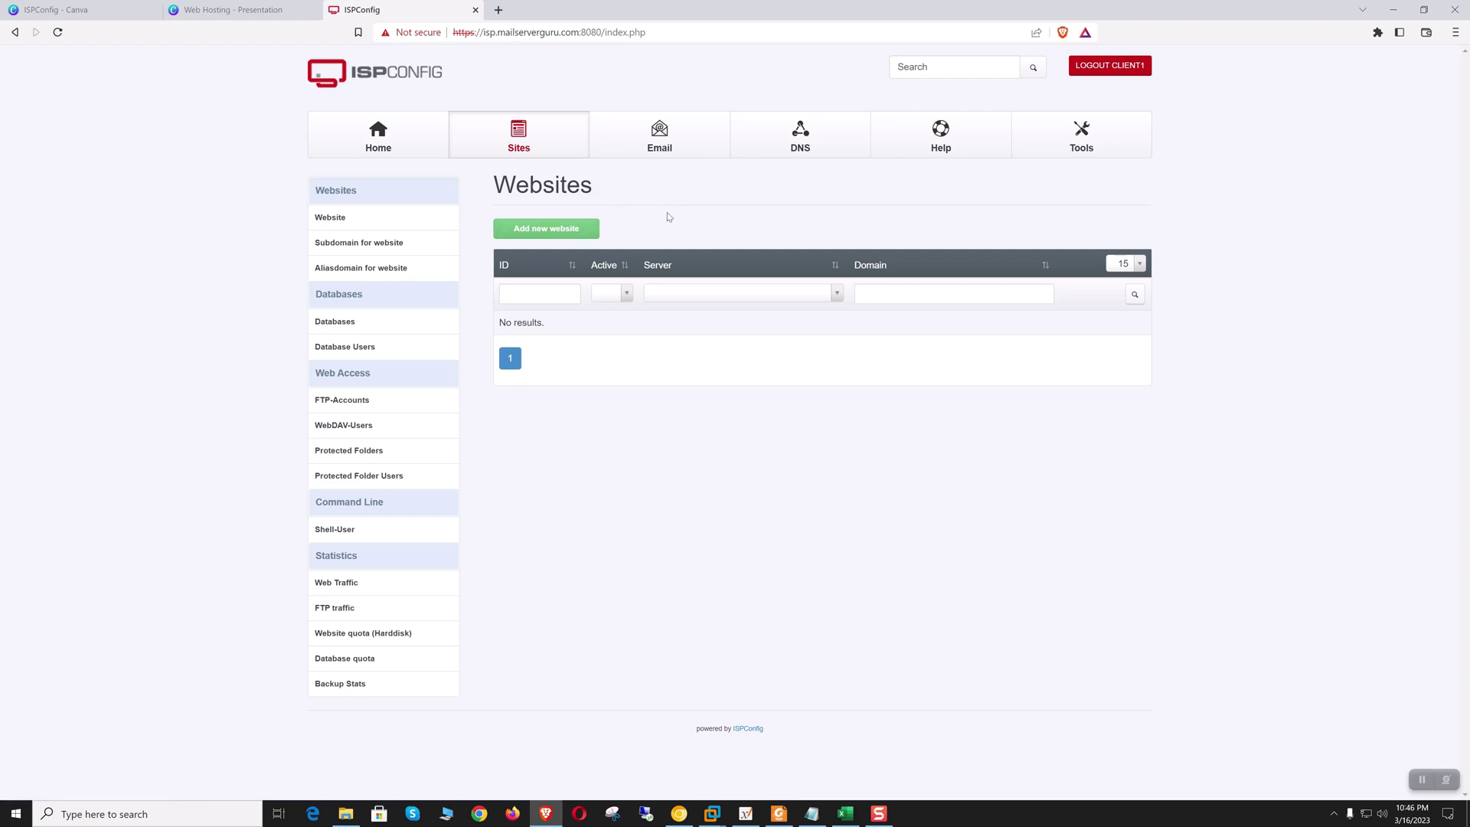
Step: Start a new website b1.com with 10 MB disk and traffic quotas
left_click(548, 233)
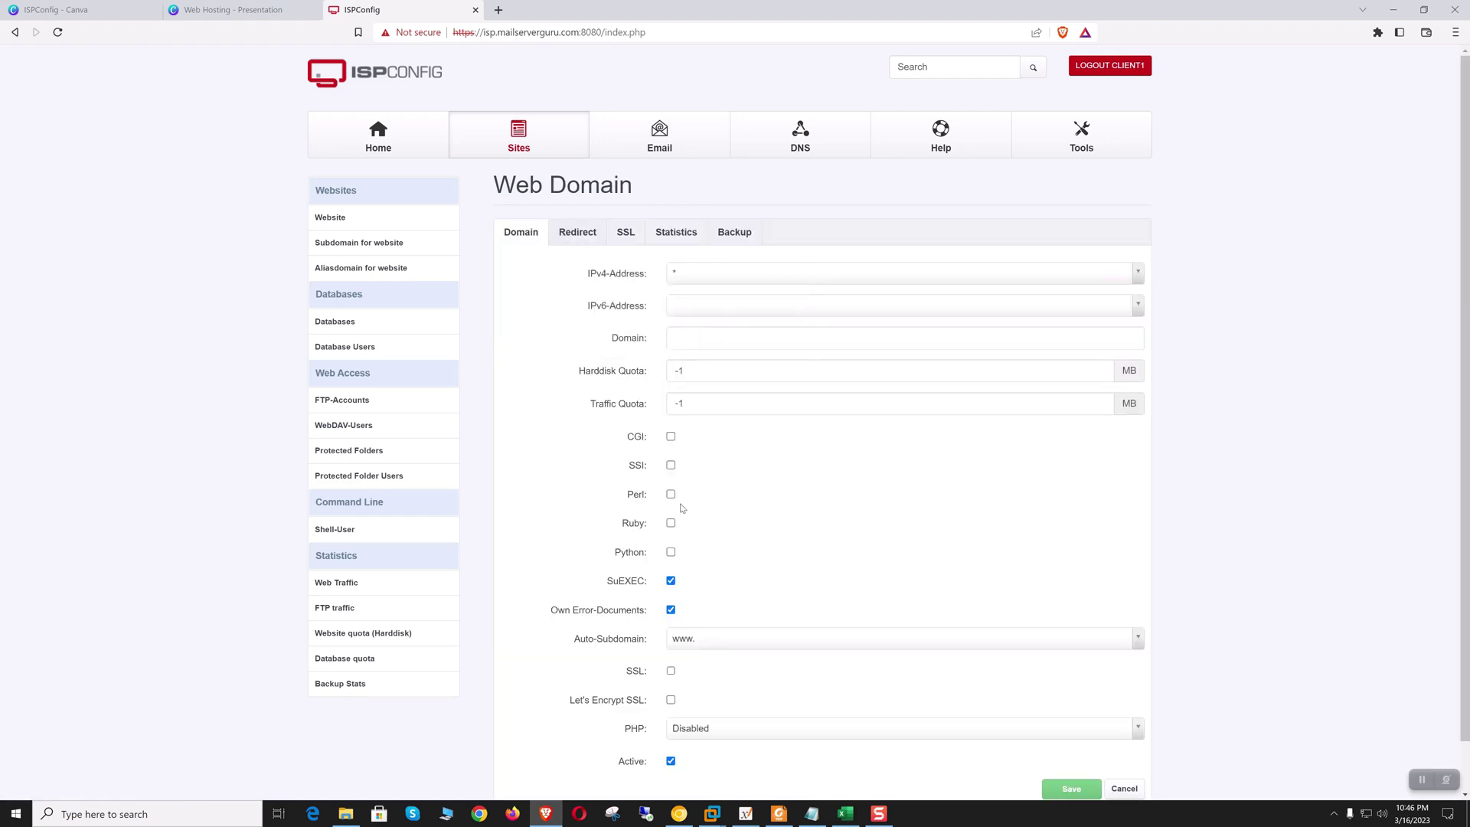
left_click(719, 339)
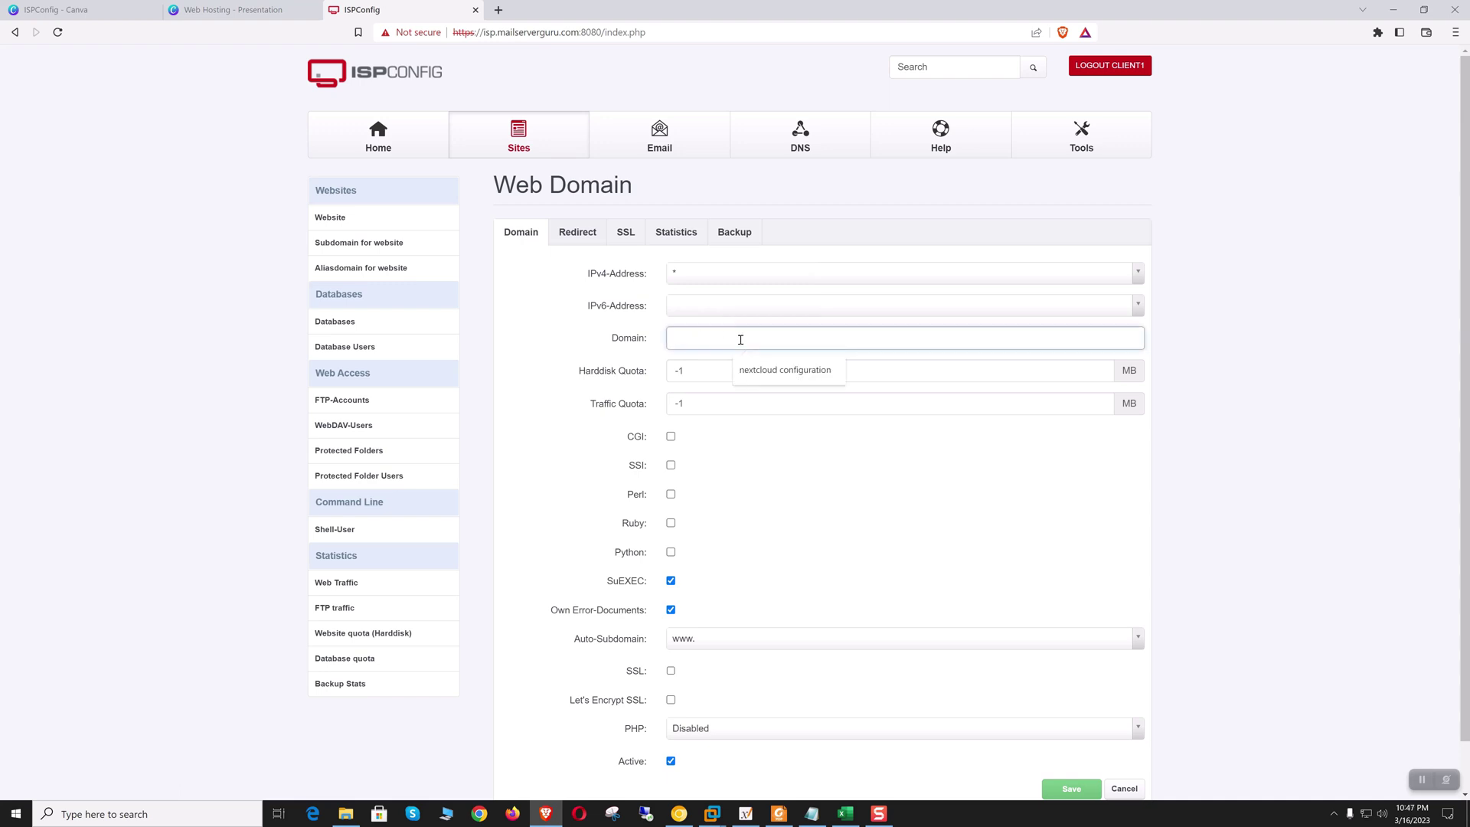
type("b1.com")
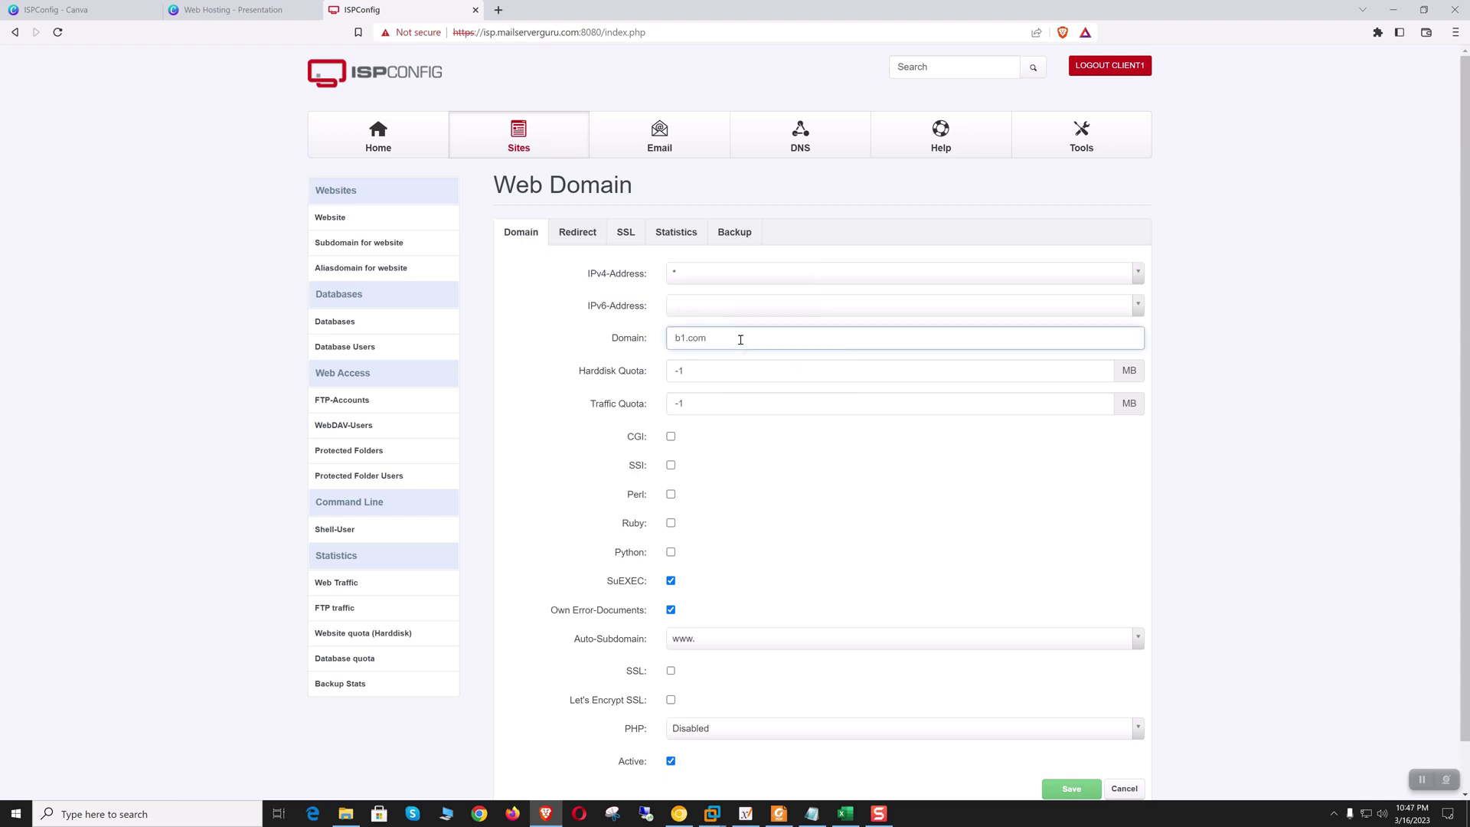
key("Tab")
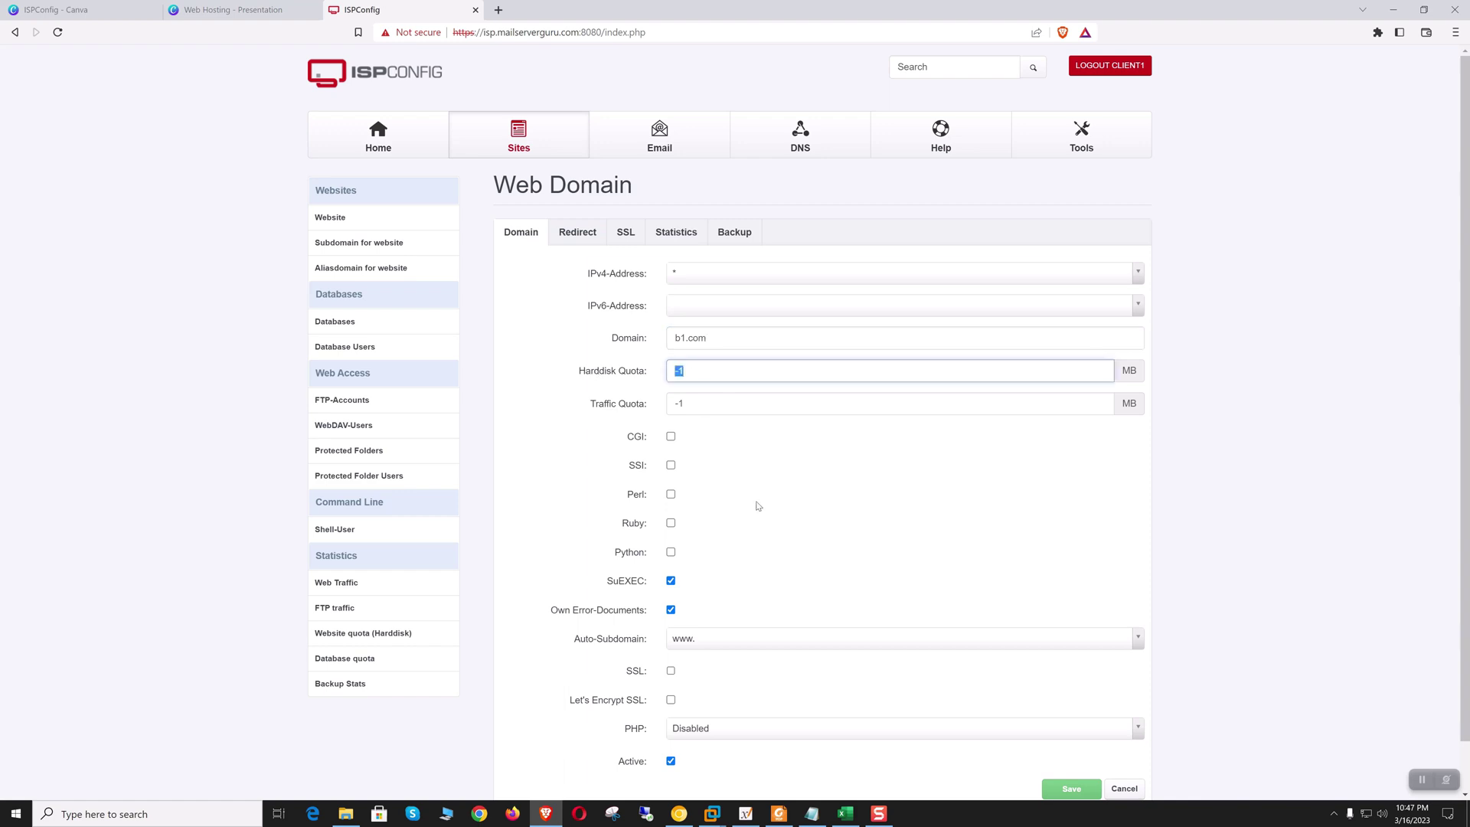
type("1")
key("Tab")
type("10")
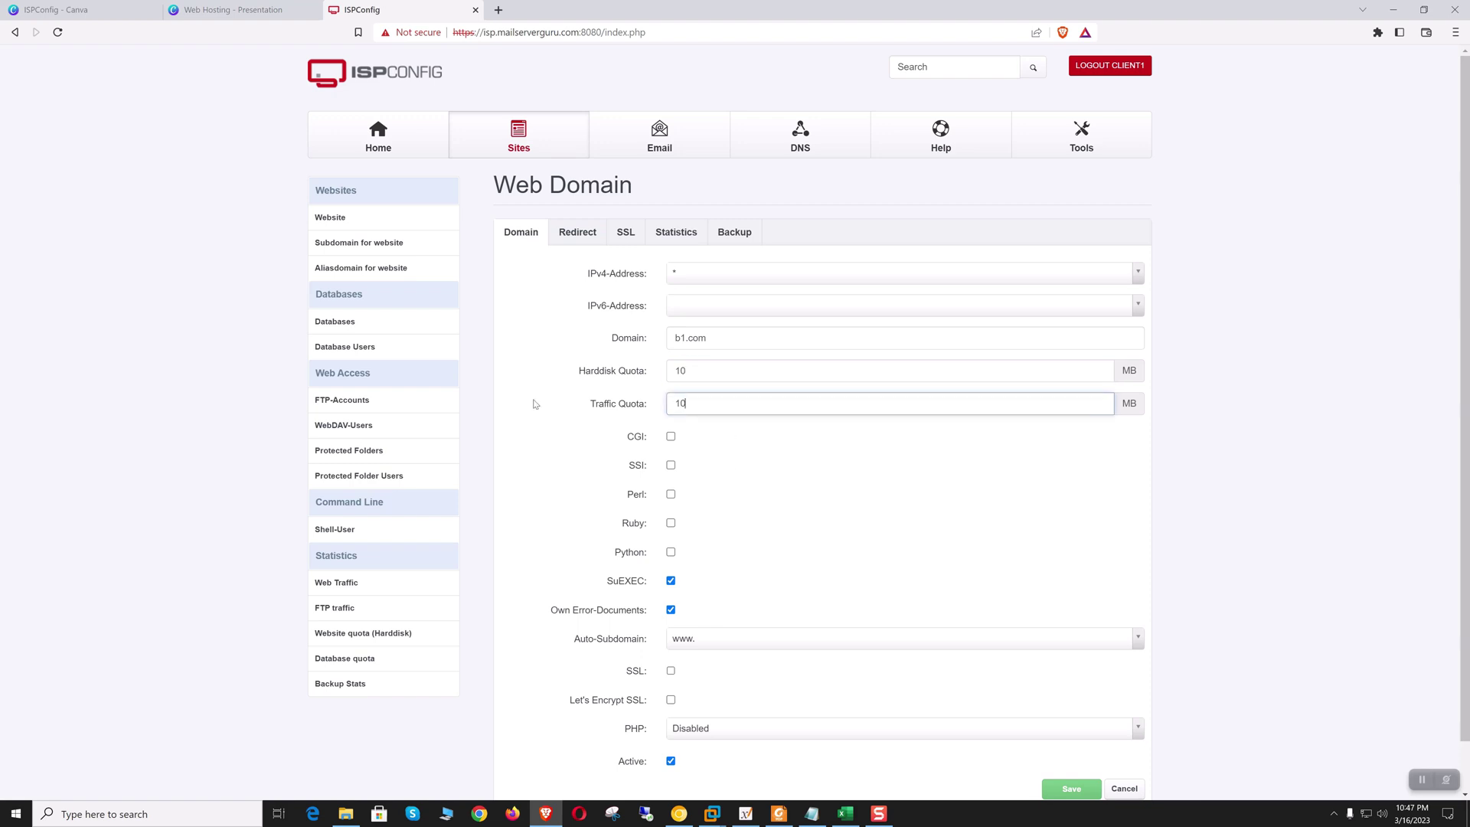
Step: Enable CGI, SSI, Perl, Ruby, Python, SSL and Let's Encrypt for b1.com
left_click(670, 436)
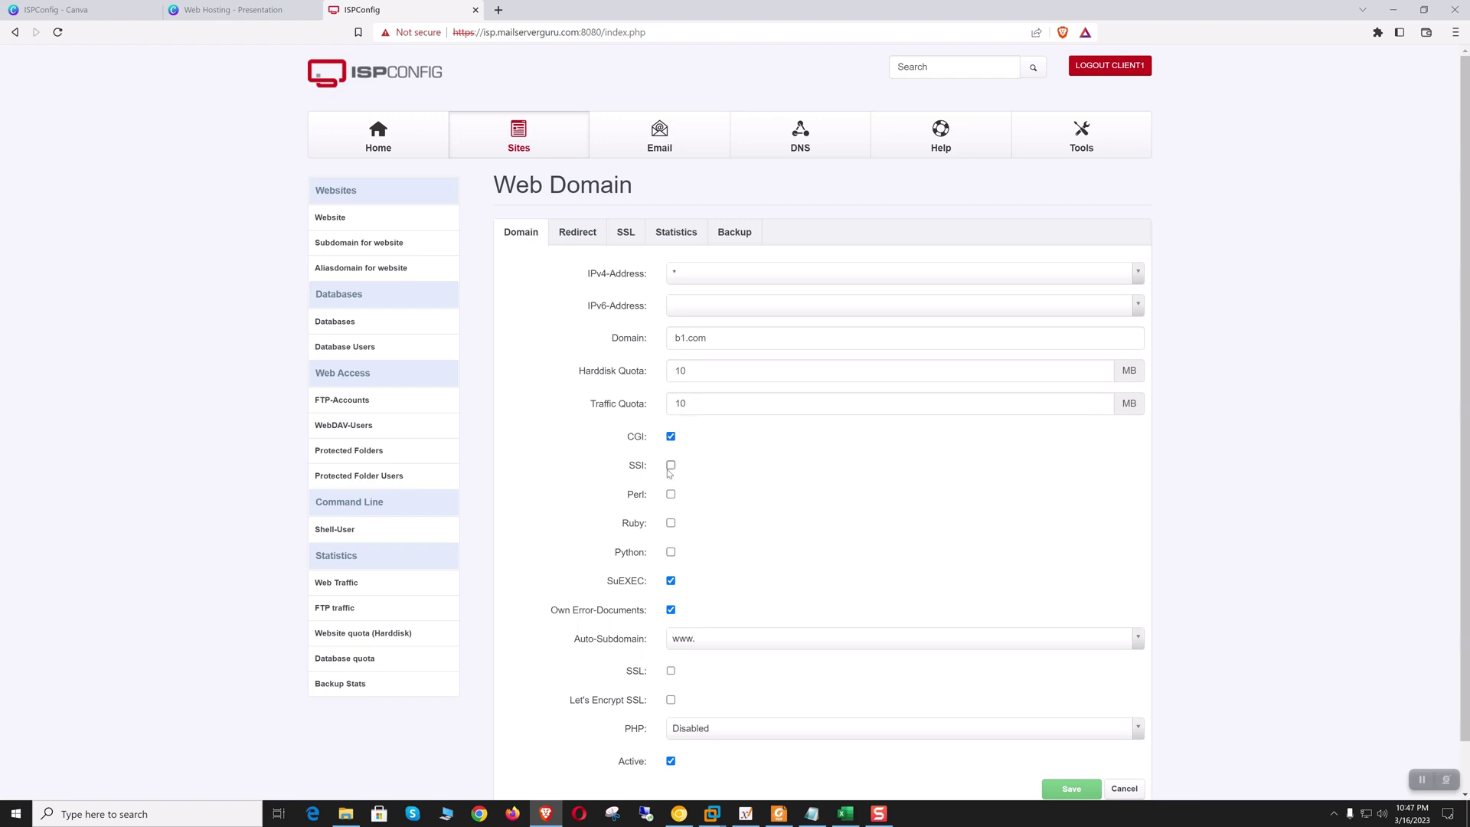
left_click(670, 465)
left_click(671, 494)
left_click(670, 523)
left_click(671, 552)
scroll(969, 578, "down", 1)
left_click(671, 617)
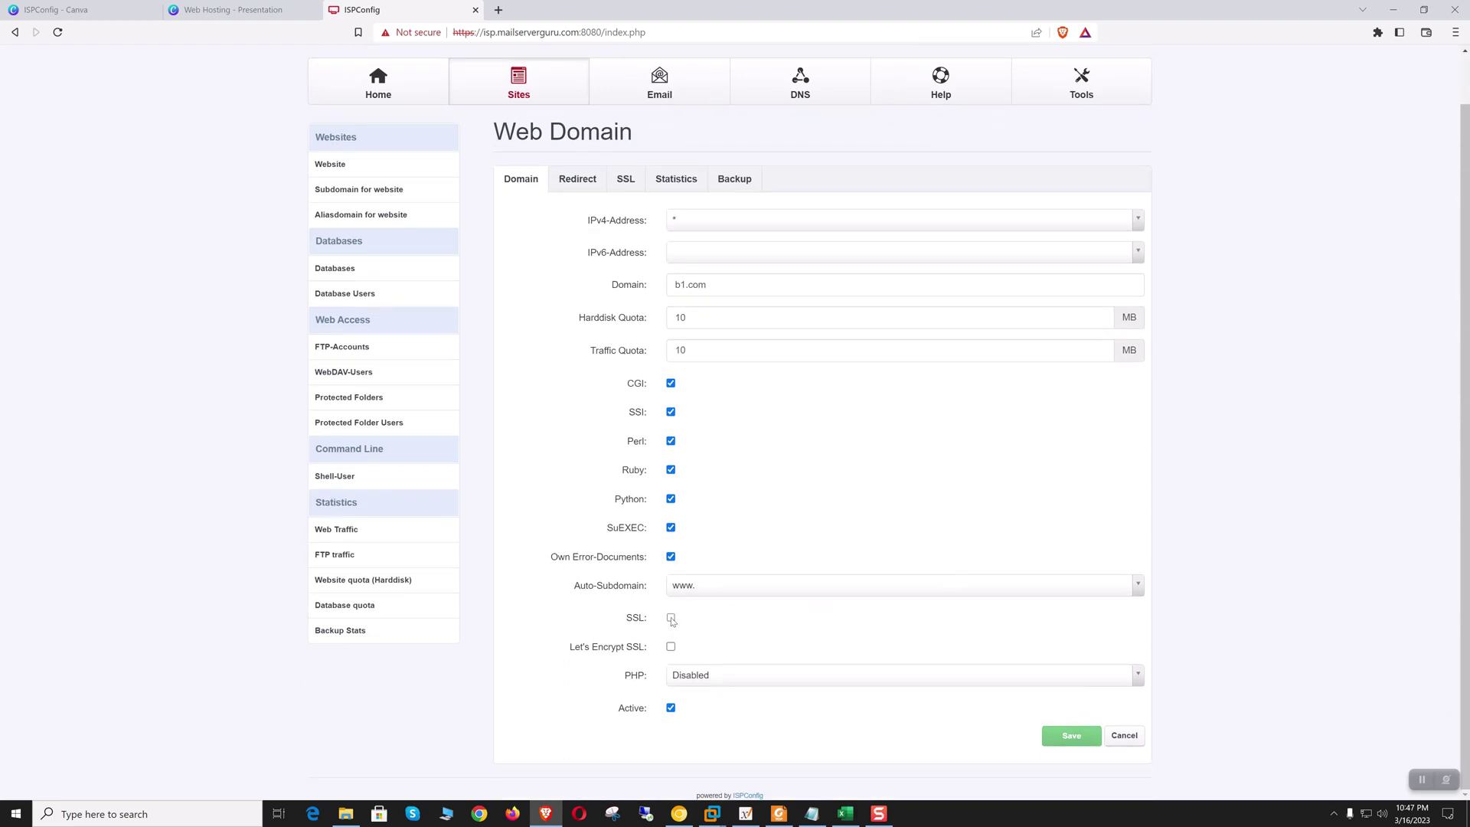
left_click(671, 647)
Step: Set PHP mode to PHP-FPM with PHP 8.1 and save b1.com
left_click(716, 675)
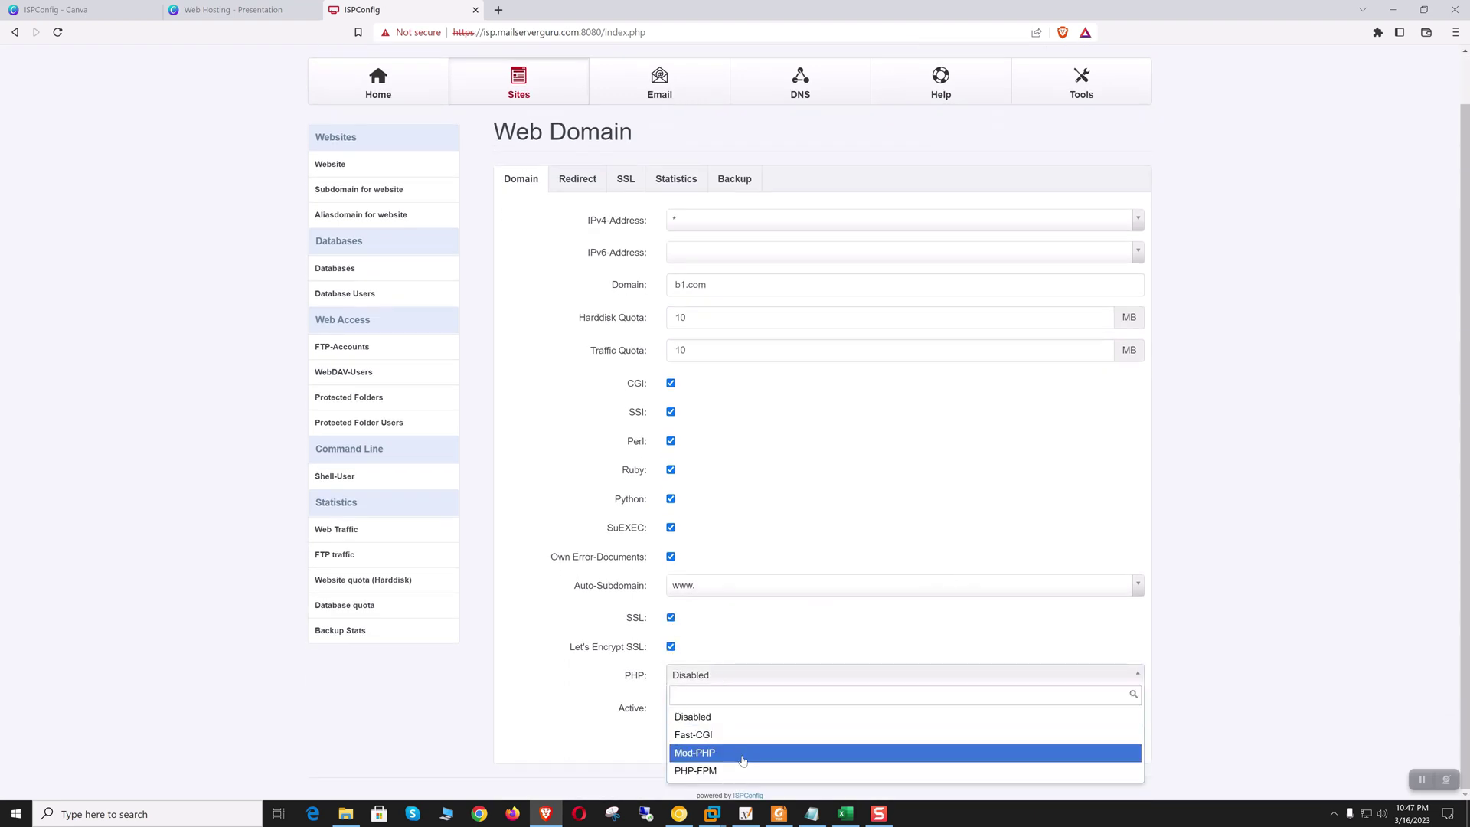
left_click(718, 771)
left_click(691, 709)
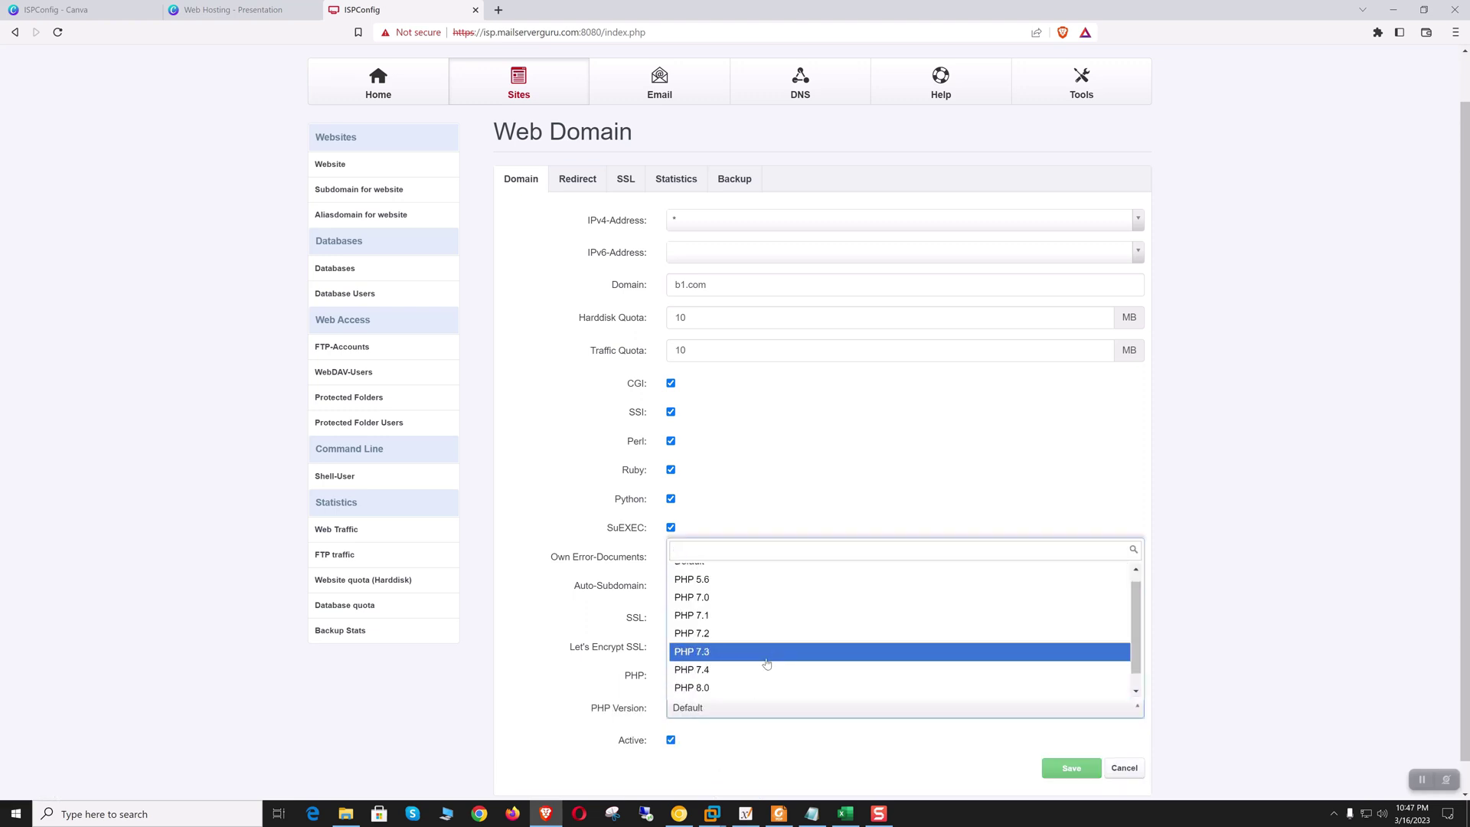
scroll(751, 666, "down", 1)
left_click(739, 670)
left_click(1095, 771)
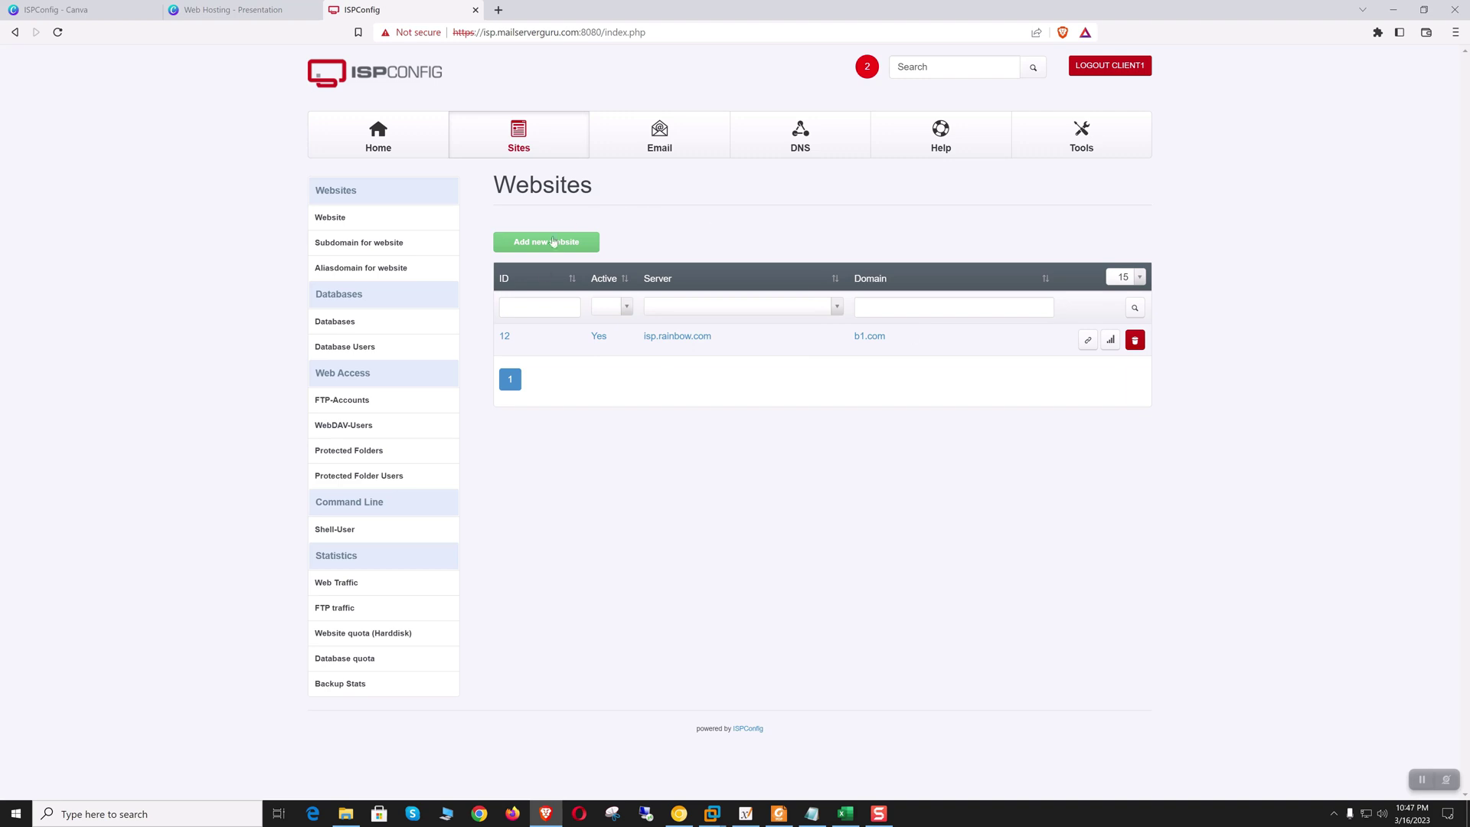
Step: Submit a new website b2.com with default settings
left_click(531, 252)
left_click(699, 337)
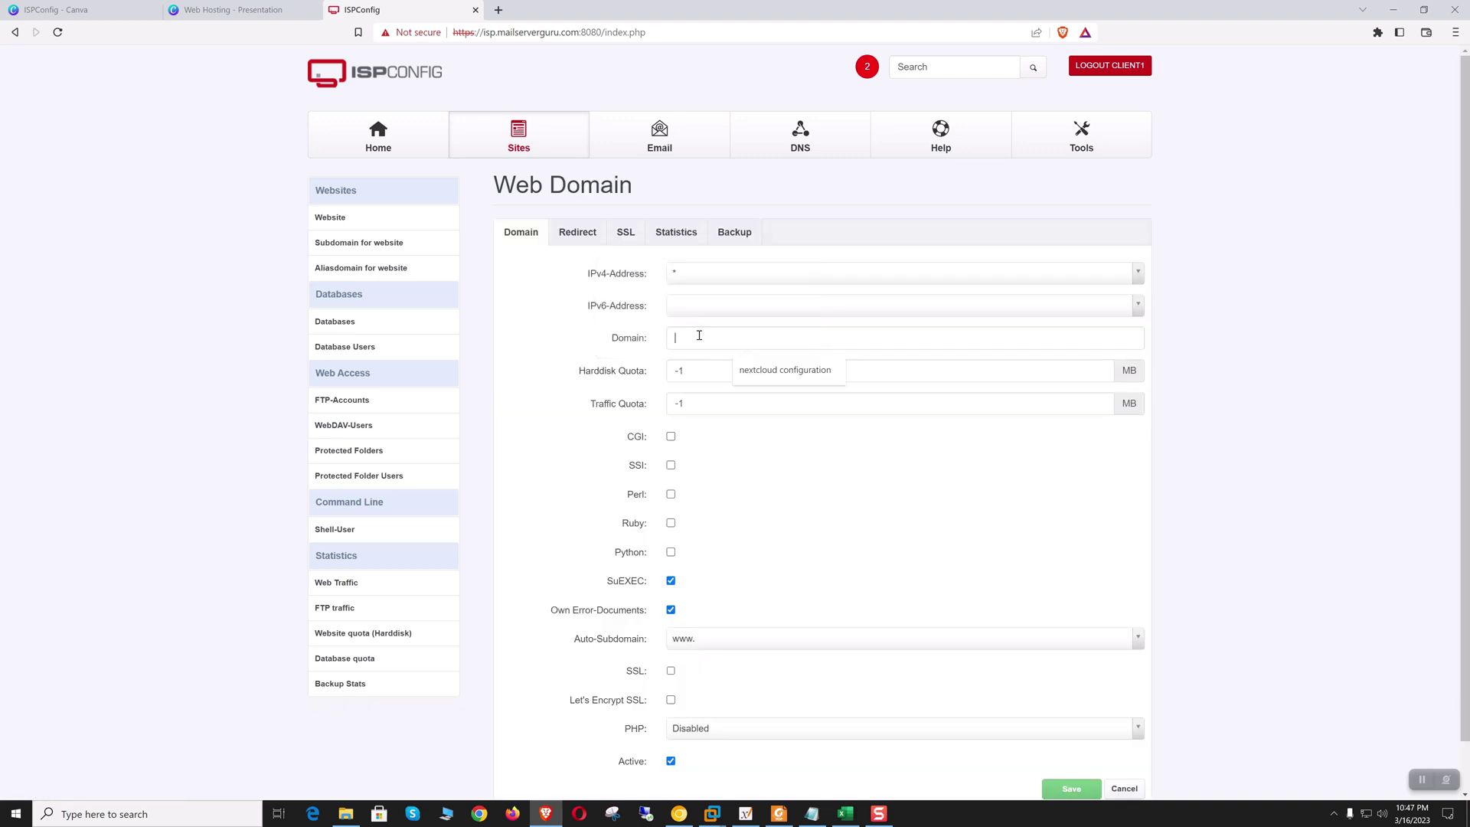
type("b2")
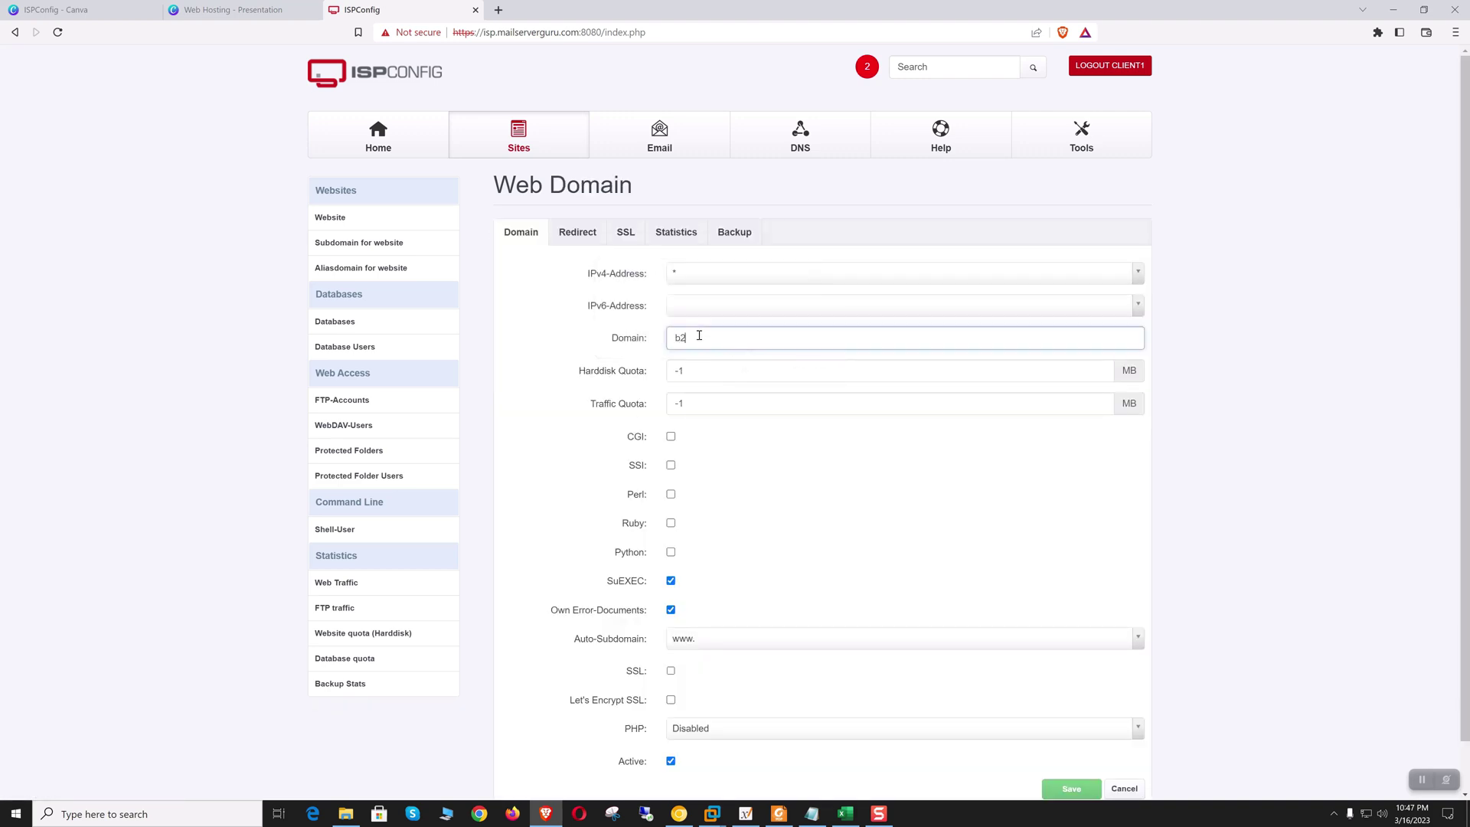
type(".com")
scroll(888, 619, "down", 1)
left_click(1066, 777)
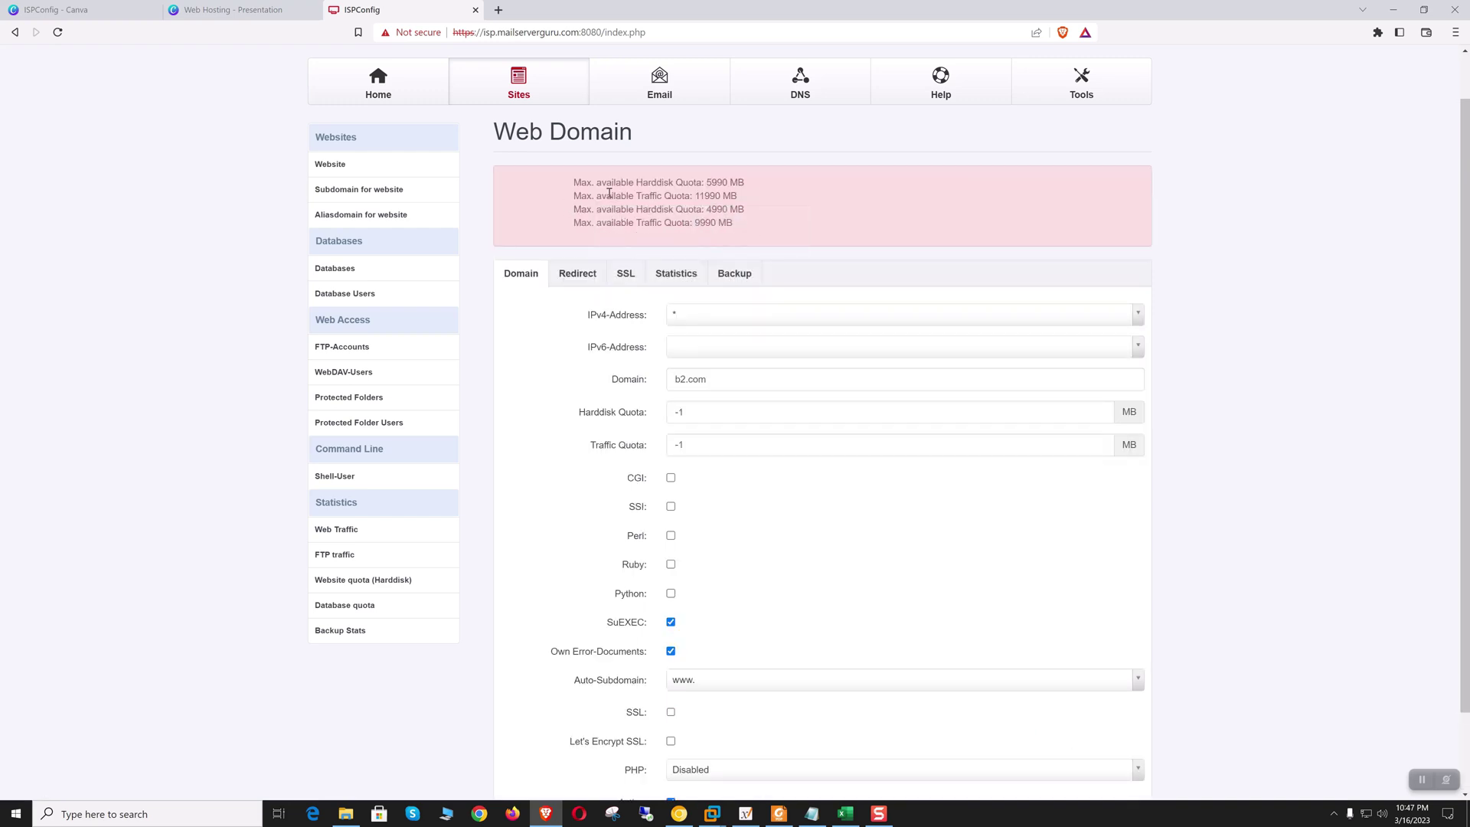
Step: Highlight the quota error messages shown for b2.com
left_click_drag(584, 183, 740, 183)
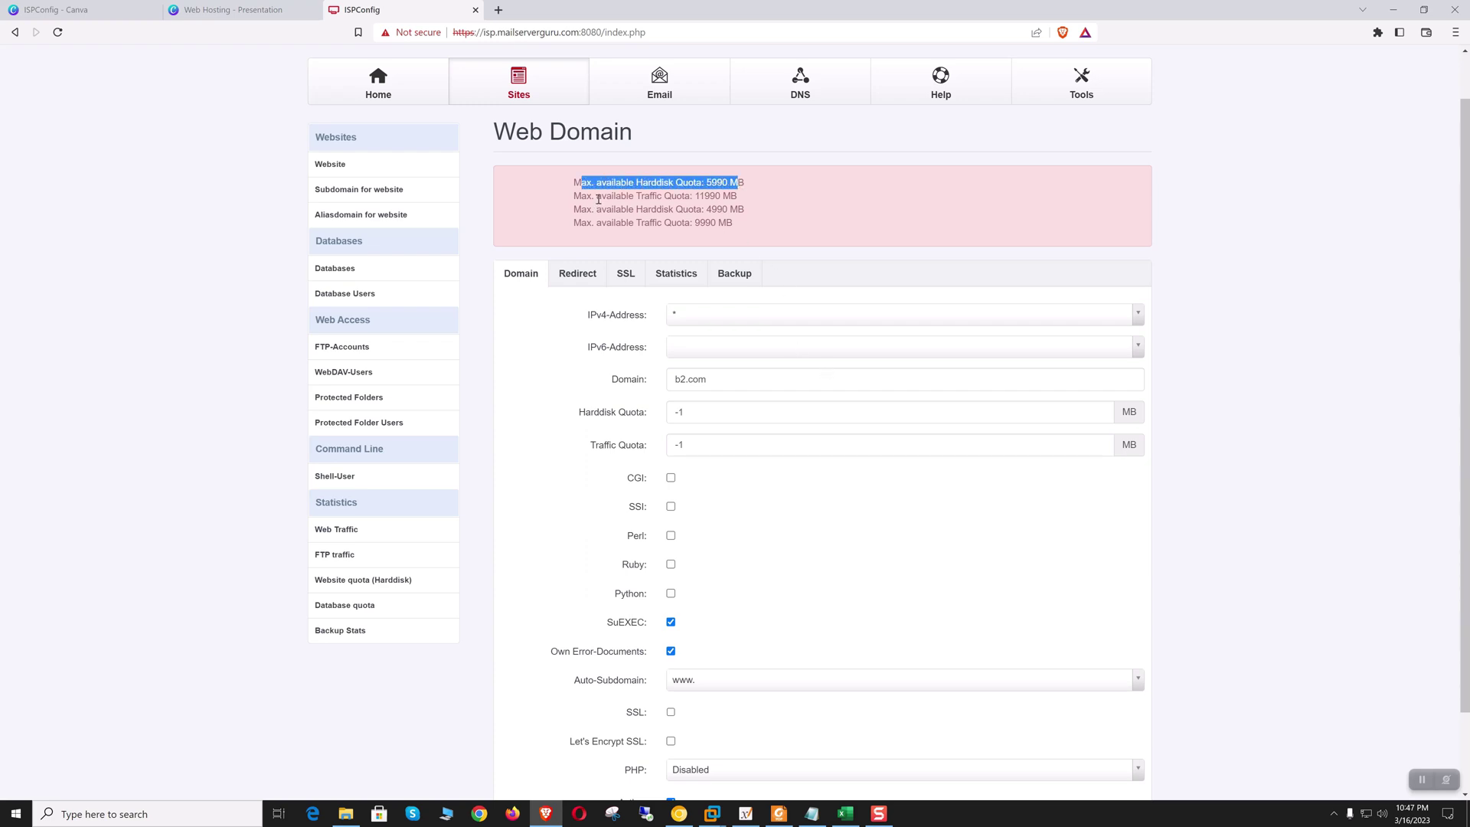
left_click_drag(599, 199, 779, 202)
left_click(780, 205)
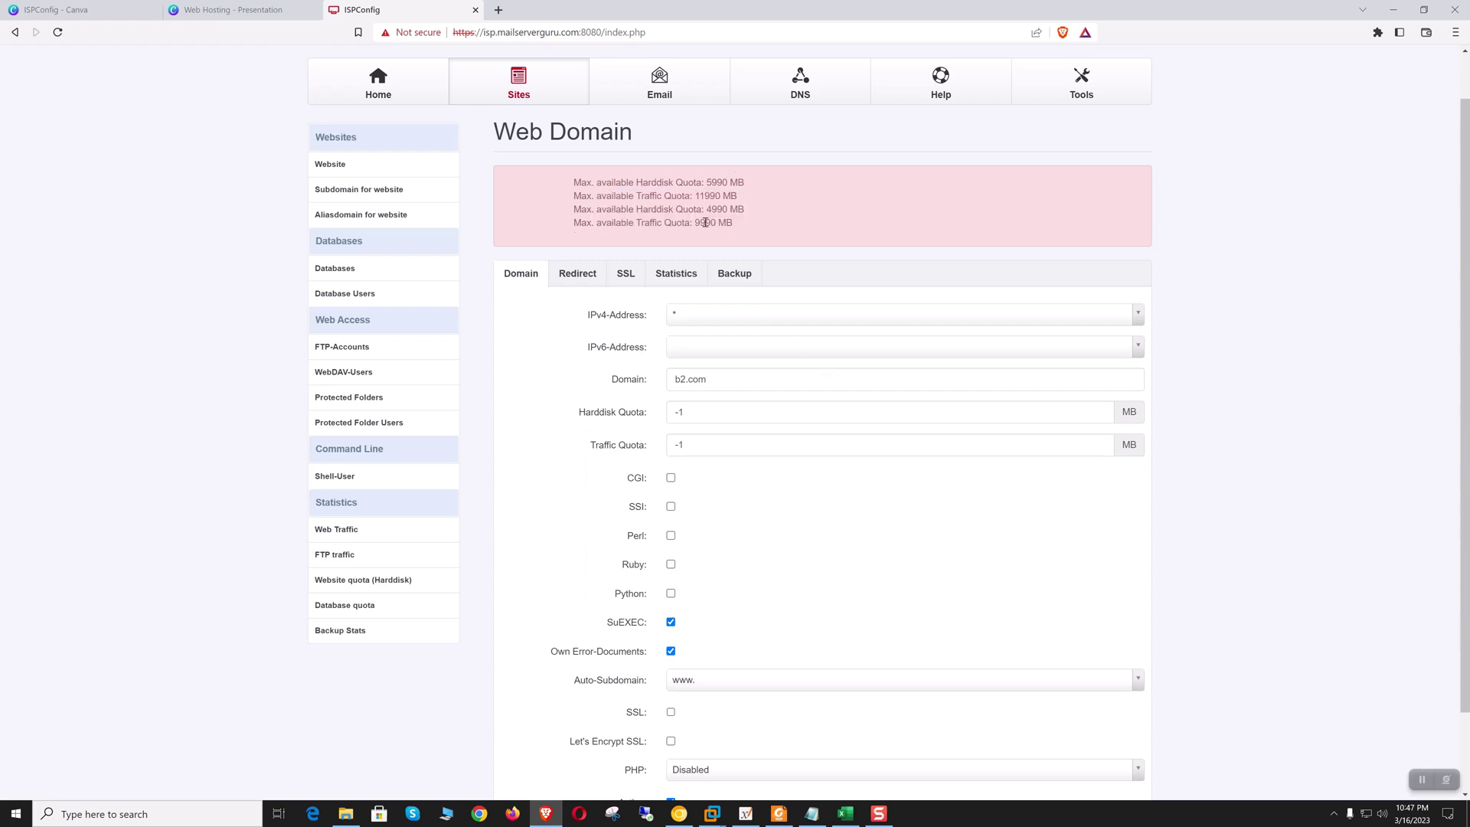
left_click_drag(580, 185, 781, 222)
left_click(784, 222)
triple_click(815, 229)
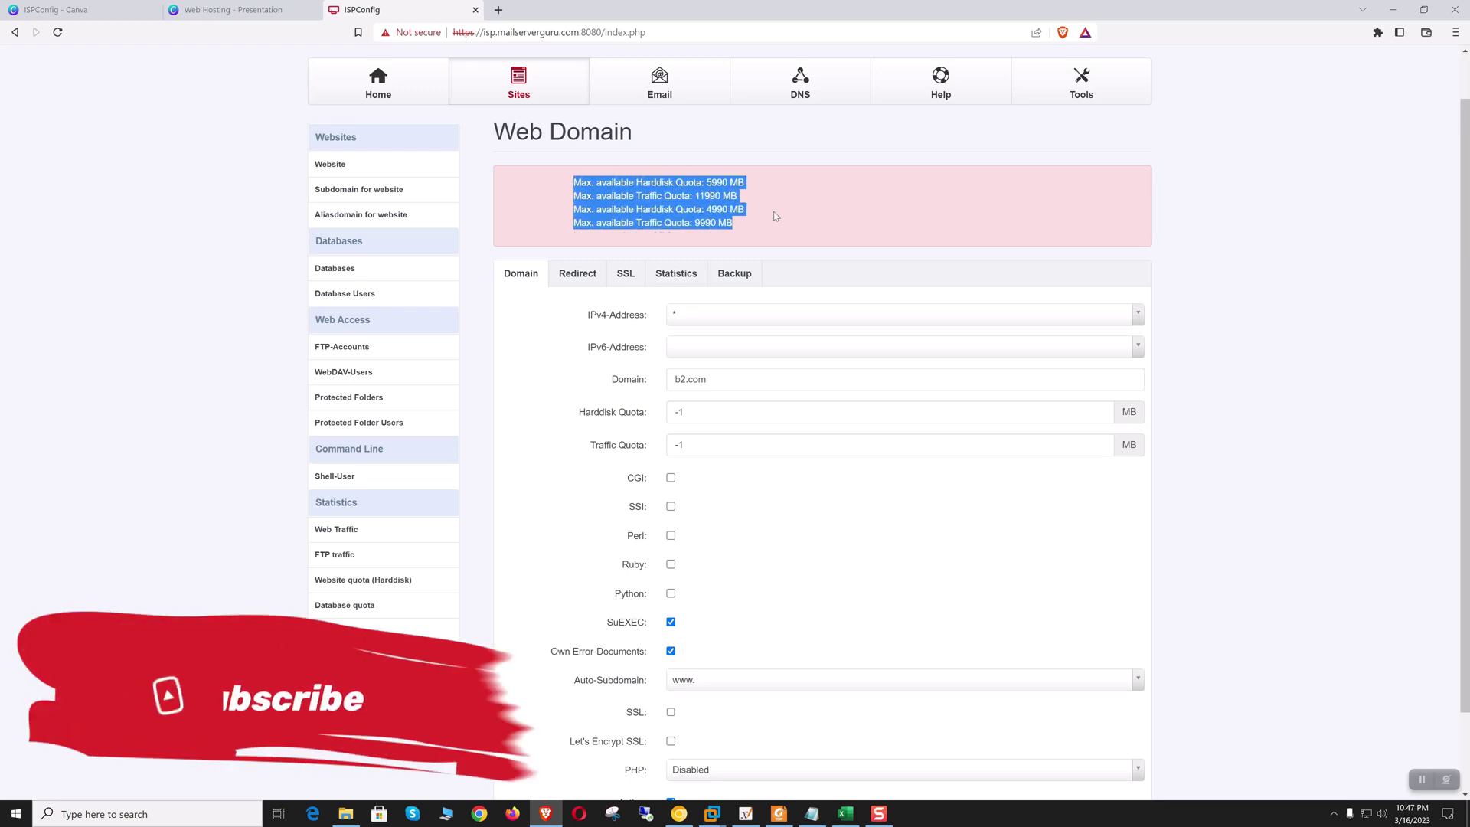
left_click(749, 219)
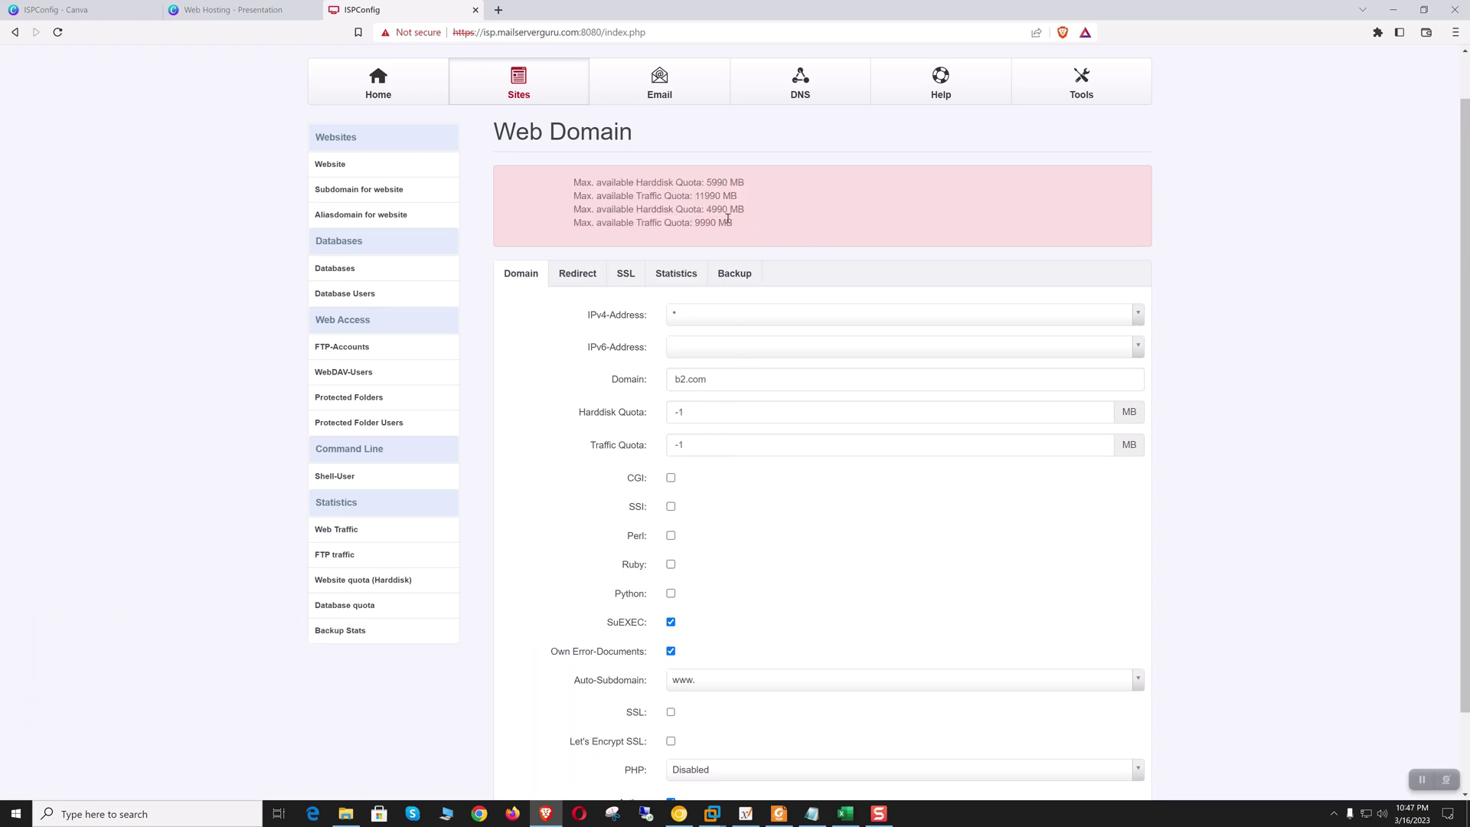
Step: Set b2.com's disk and traffic quotas to 100 MB and save it
left_click(613, 414)
type("100")
key("Tab")
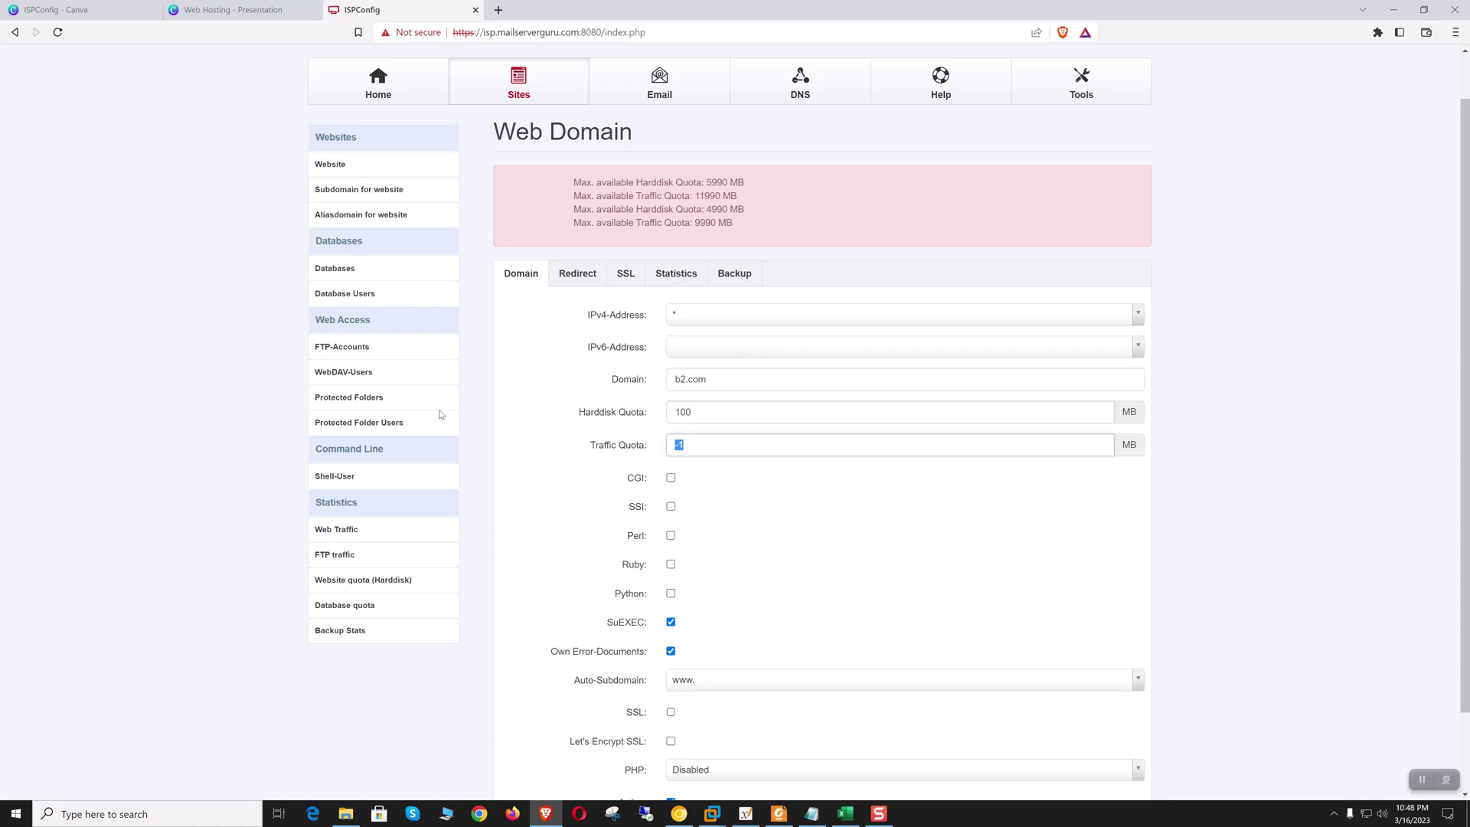
type("100")
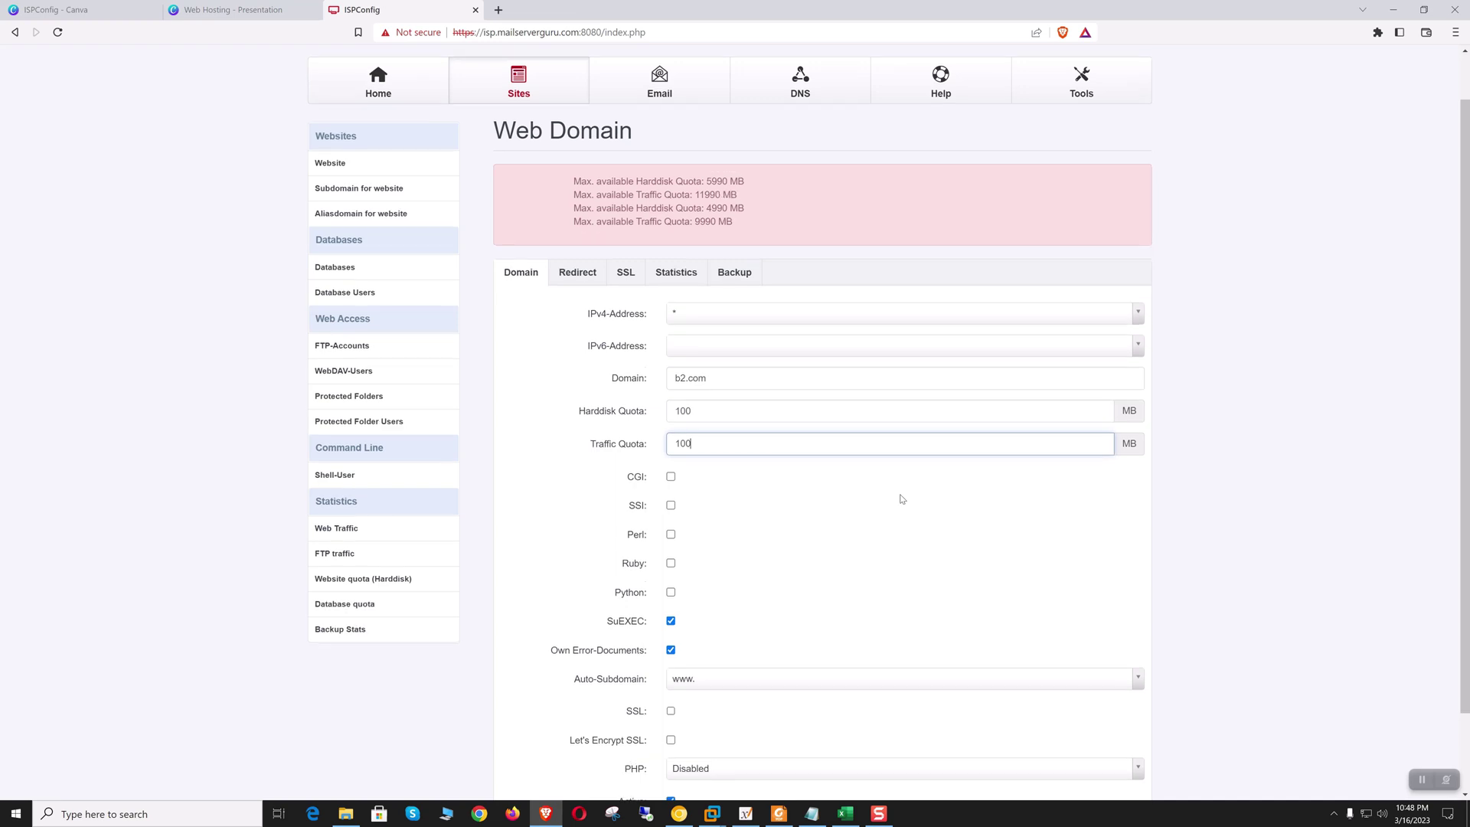
scroll(899, 498, "down", 1)
left_click(1071, 737)
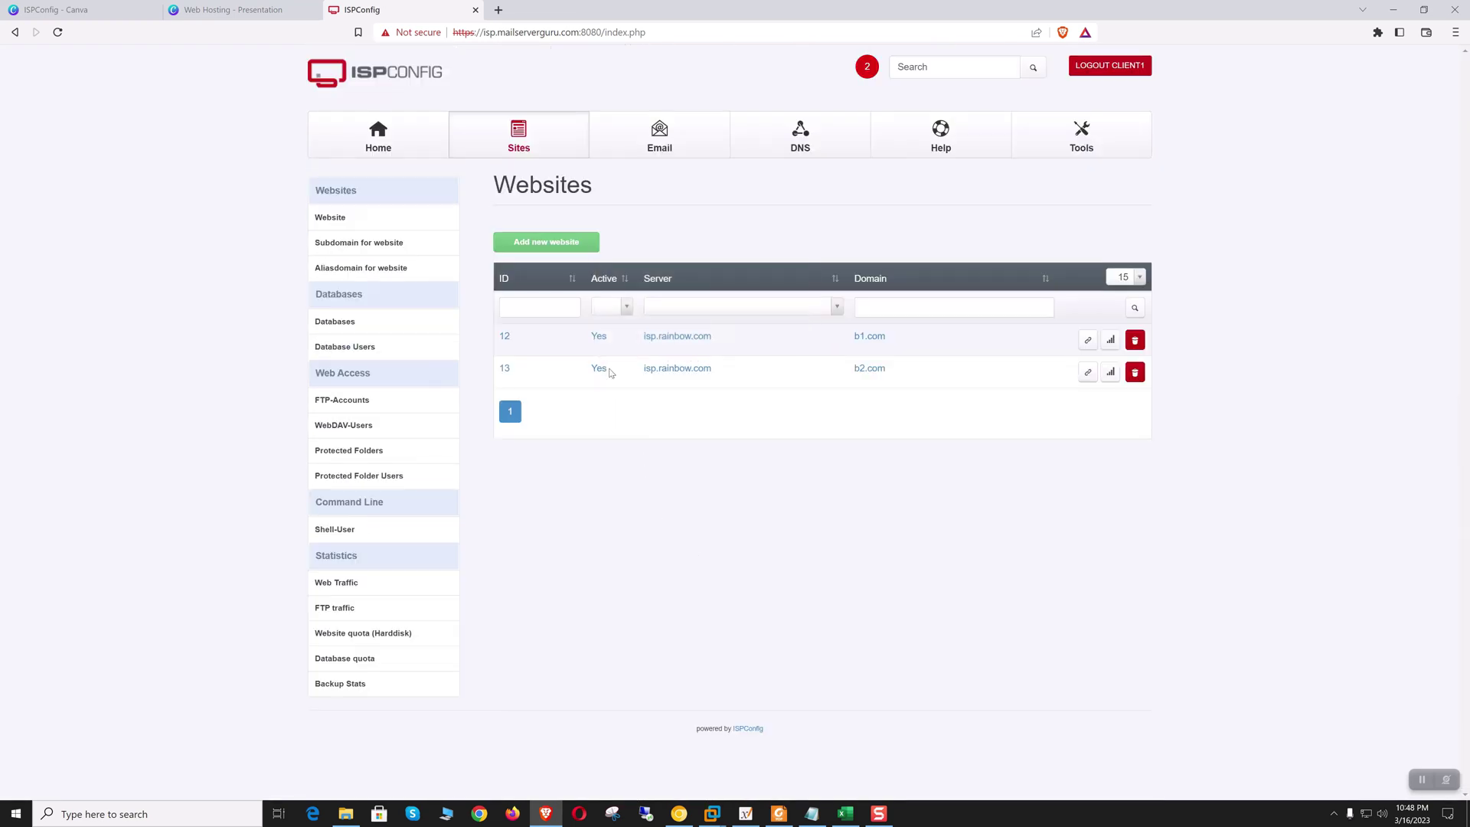
Step: Add website b3.com with a 500 MB disk quota and save it
left_click(546, 243)
left_click(700, 338)
type("b3.com")
key("Tab")
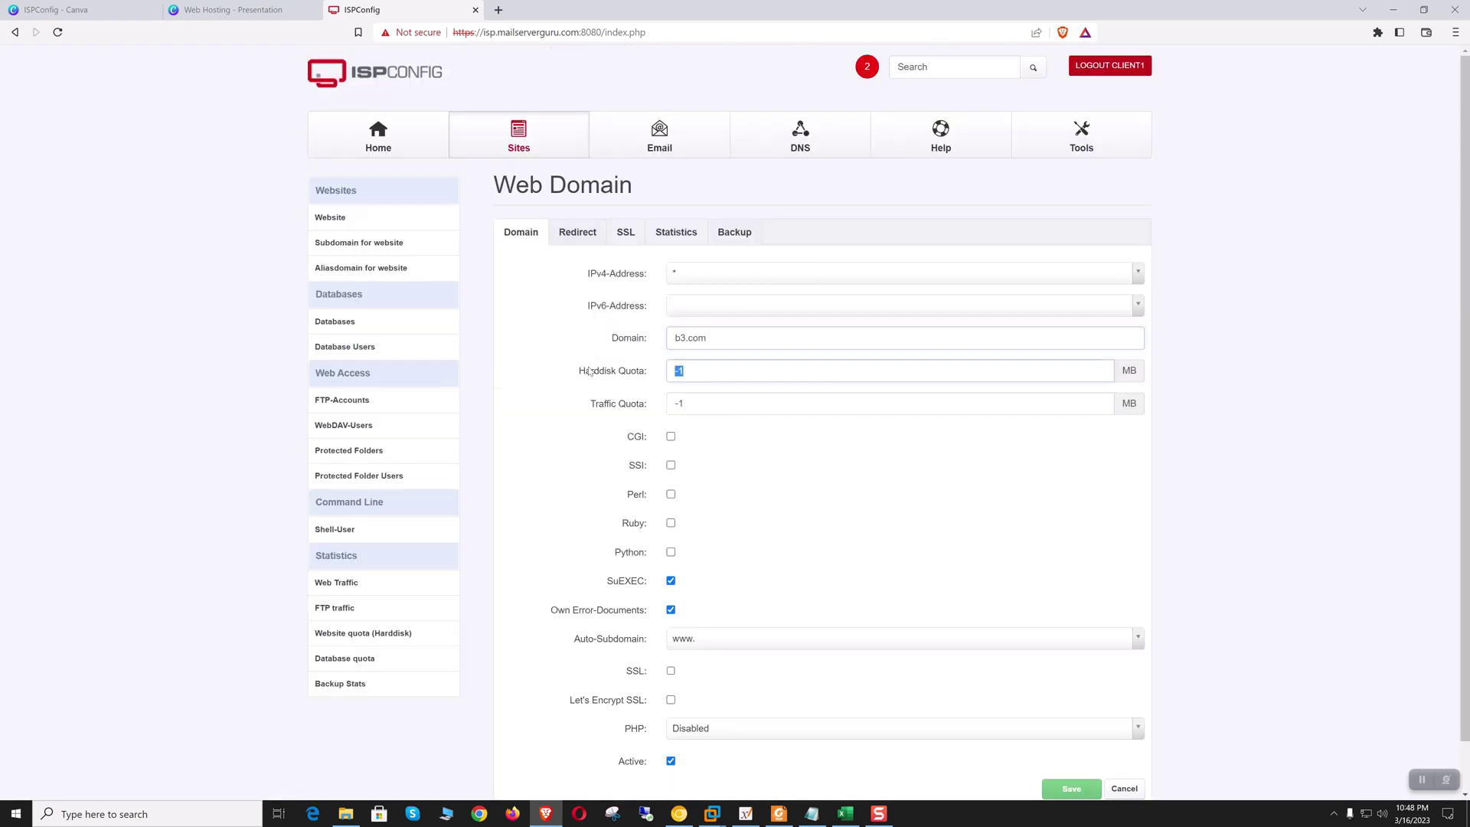
type("500")
key("Tab")
left_click(1071, 789)
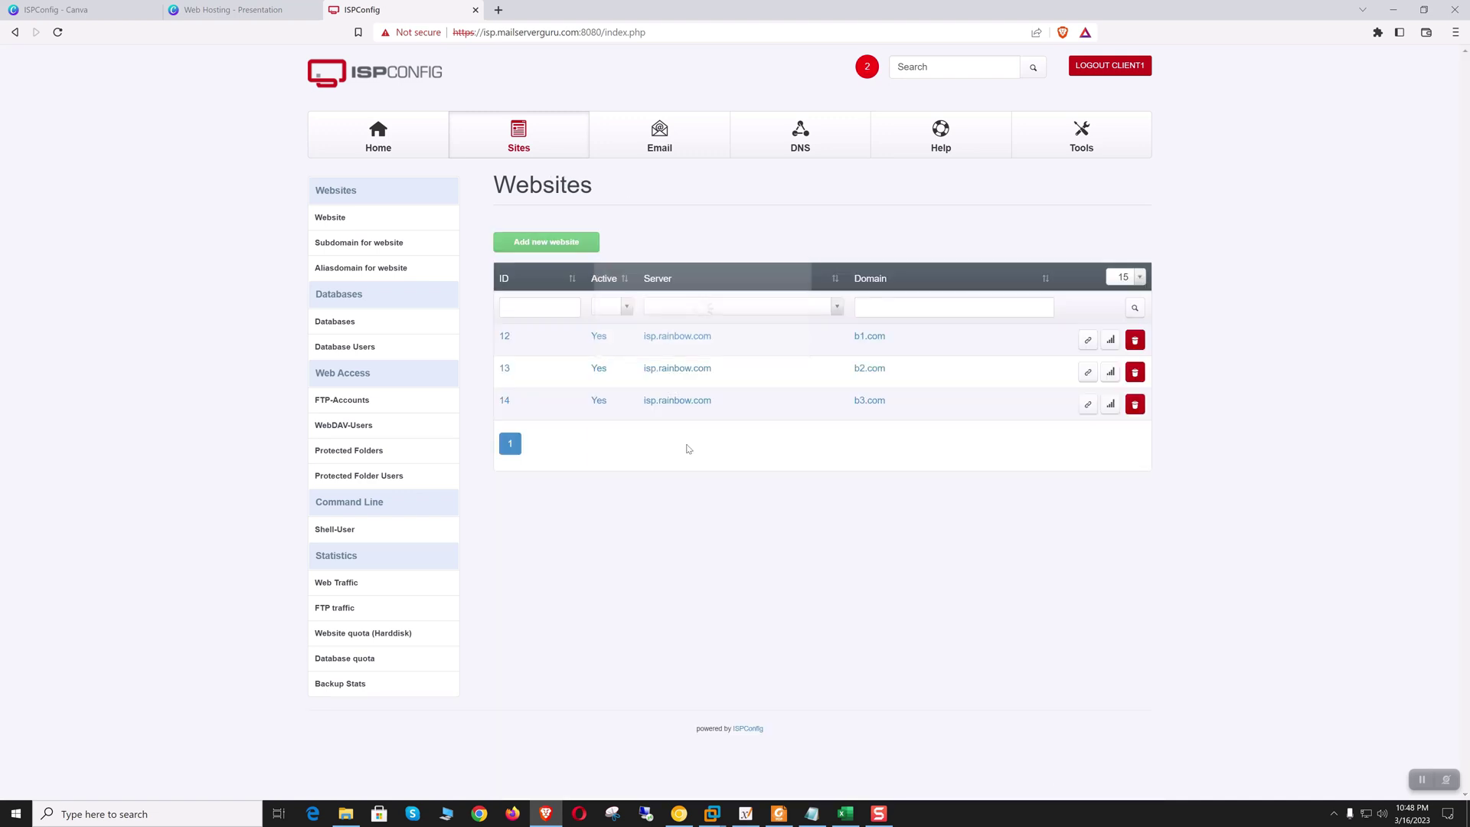
Step: Add website b4.com with a 500 MB disk quota and submit it
left_click(544, 239)
left_click(695, 340)
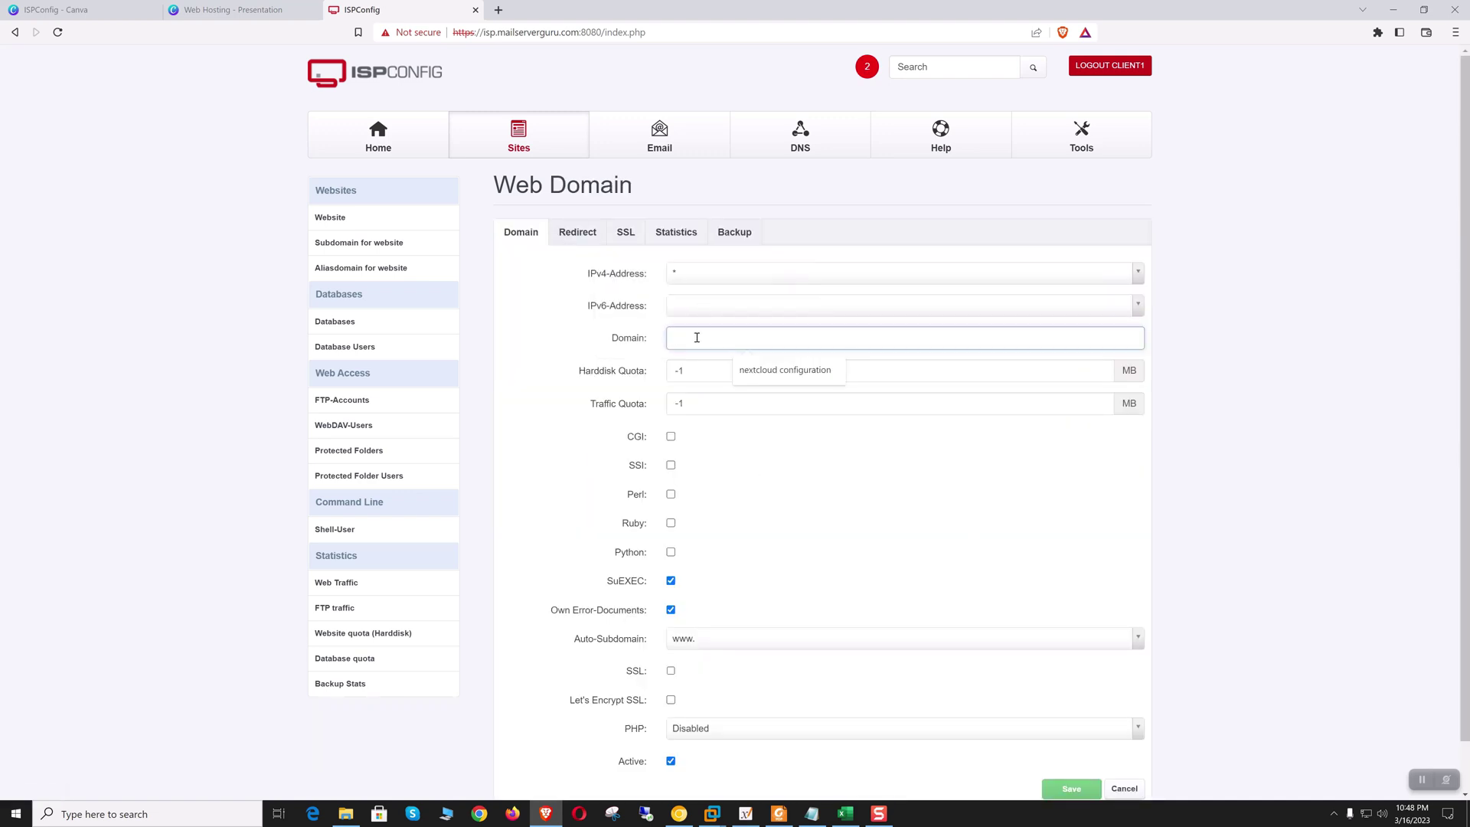
type("b4.com")
key("Tab")
type("500")
key("Tab")
type("500")
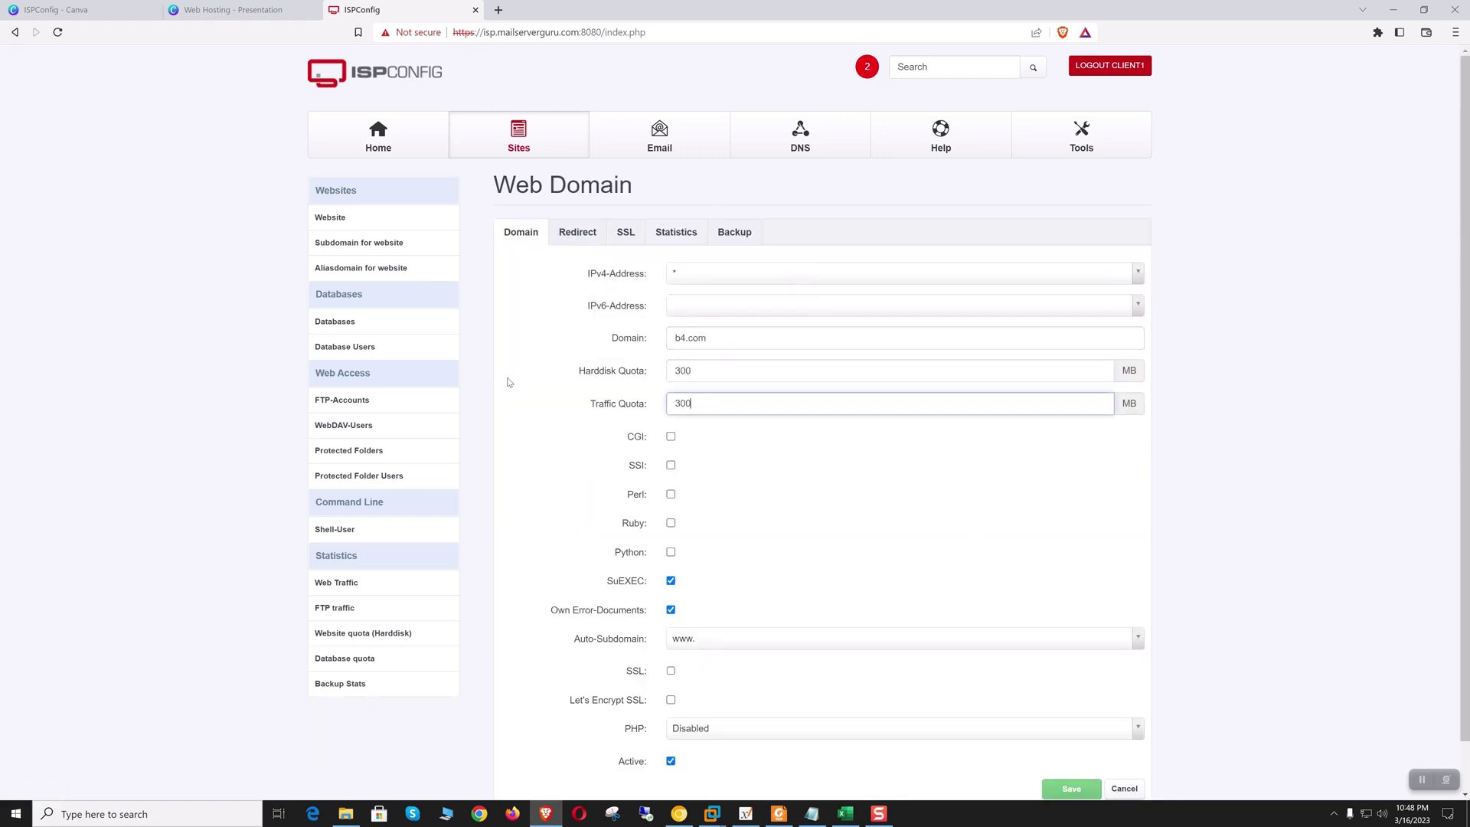
key("Return")
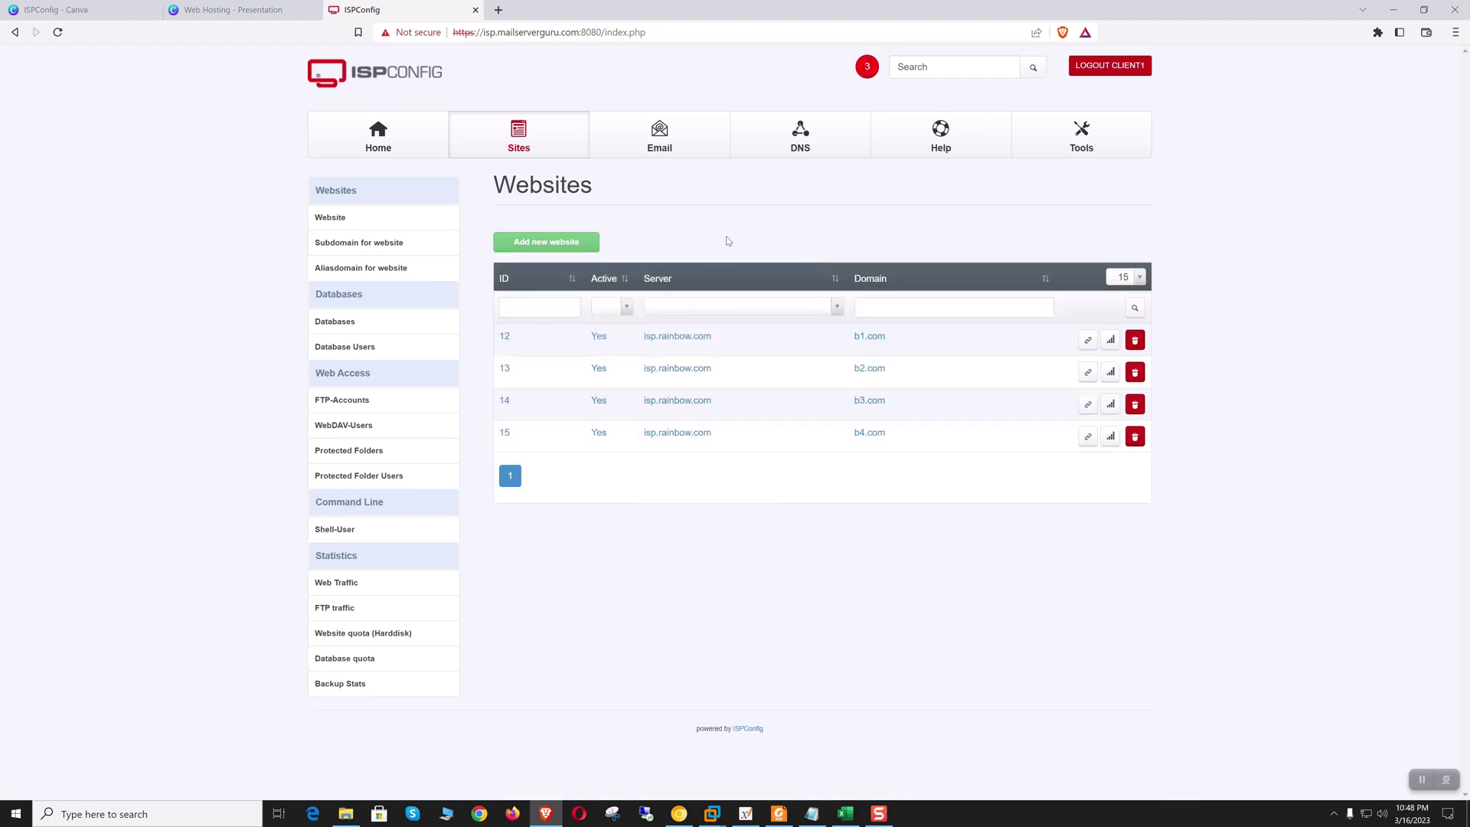
Step: Add website b5.com with 100 MB disk and traffic quotas and submit it
left_click(578, 243)
left_click(721, 343)
type("b5.com")
key("Tab")
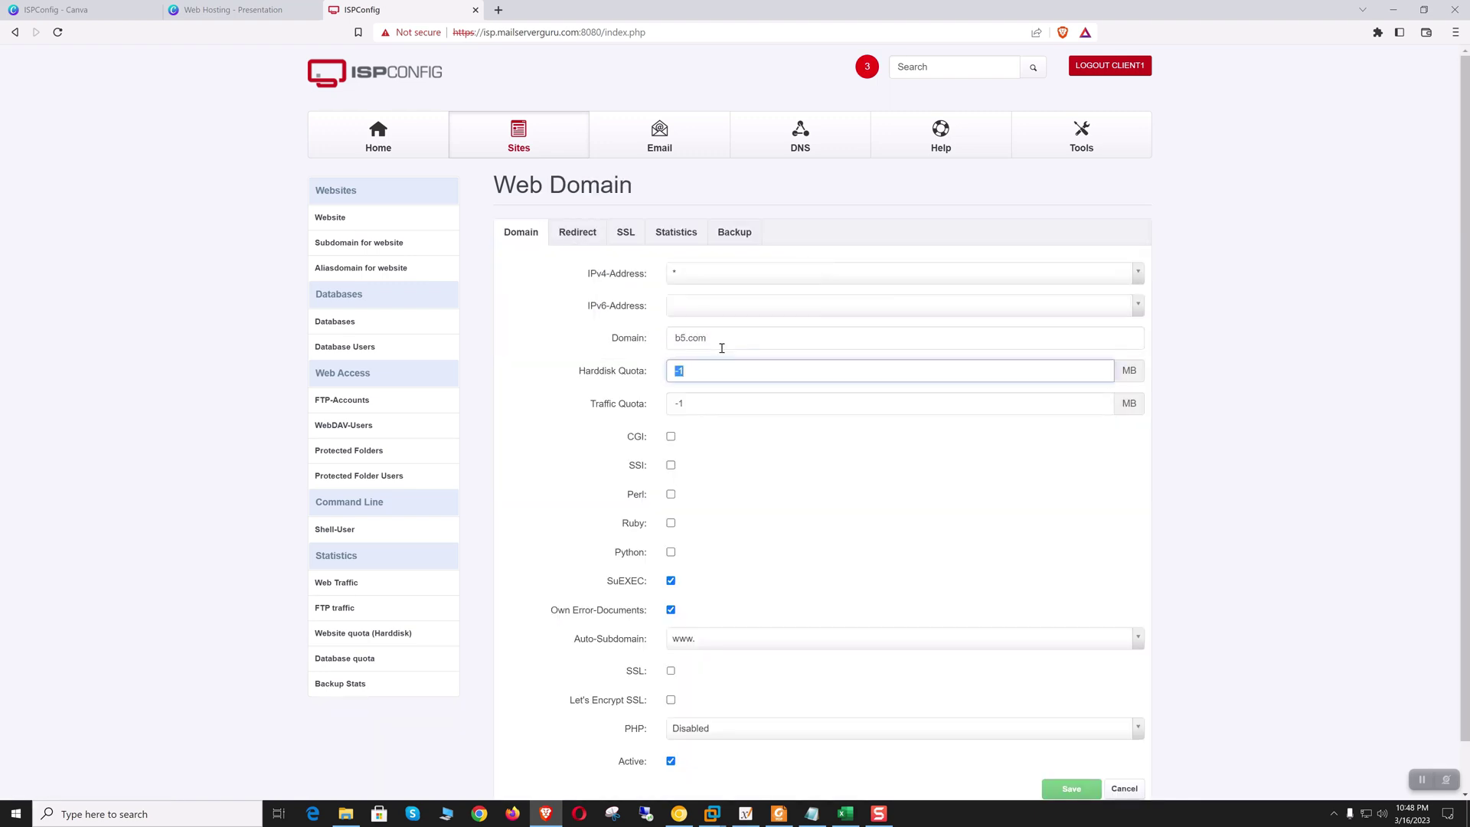
type("100")
key("Tab")
type("100")
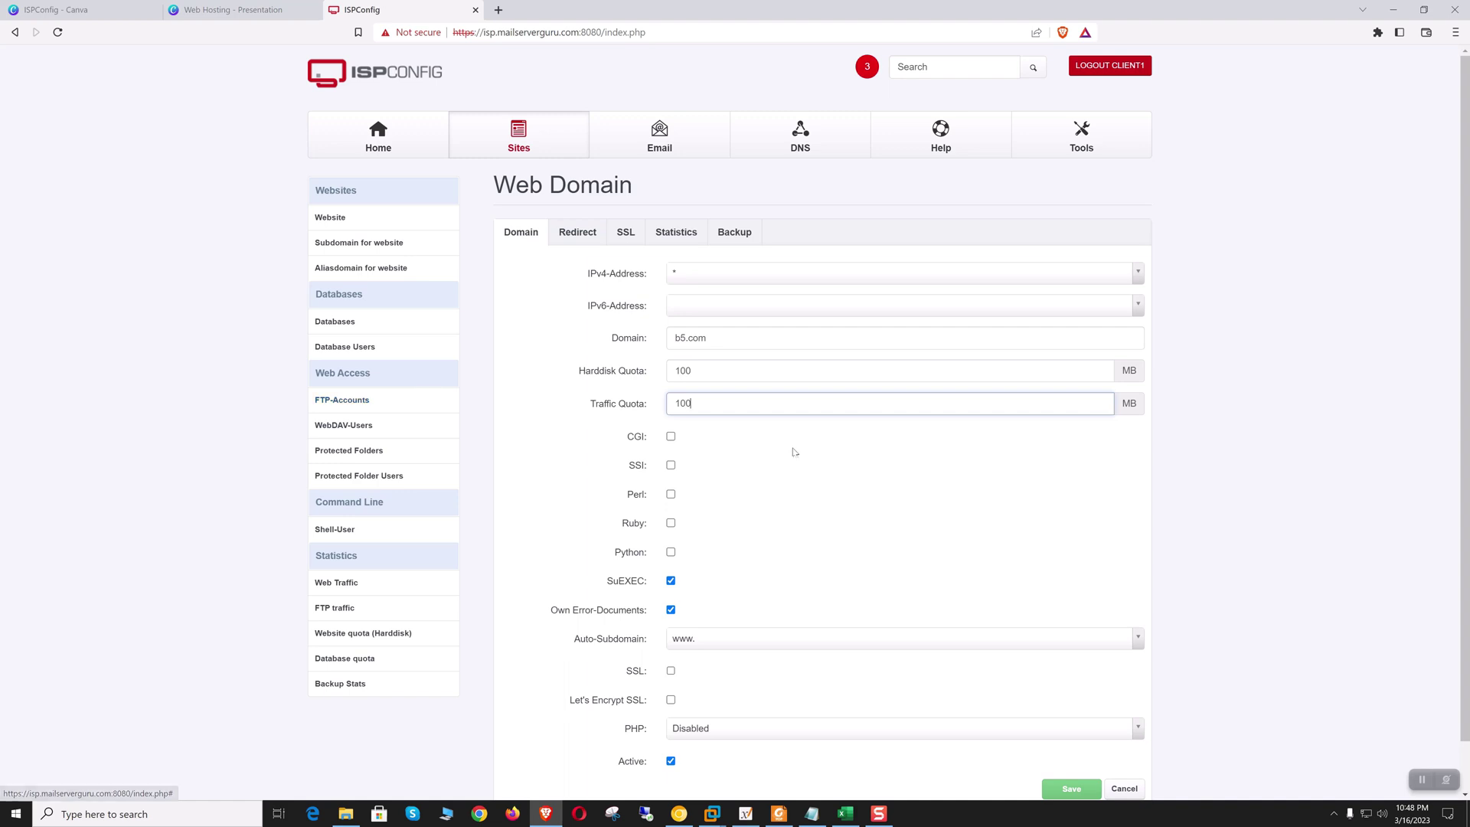
key("Return")
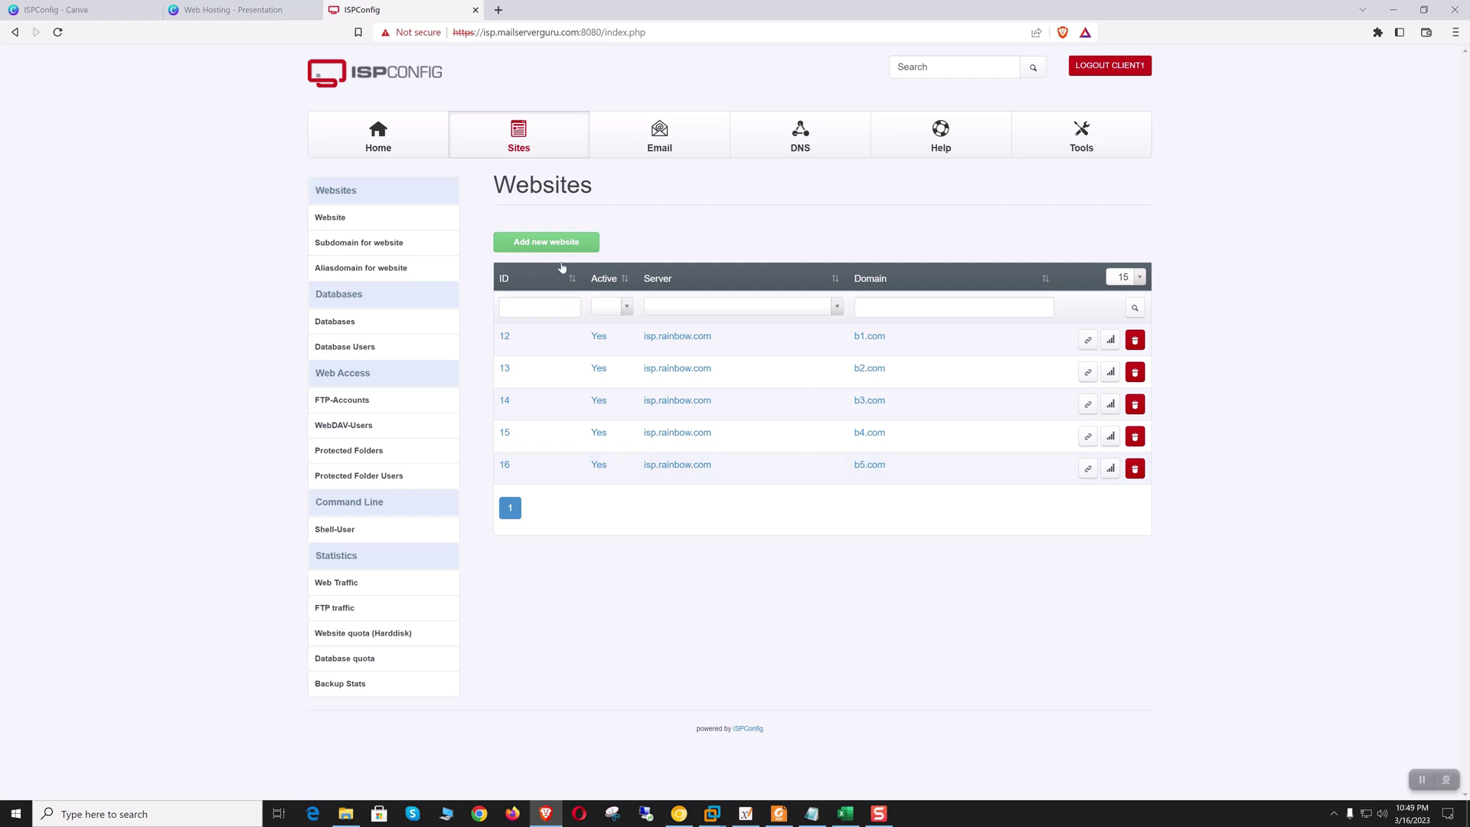
Step: Try a sixth website, note the max web domains reached error, then log out of client1
left_click(562, 243)
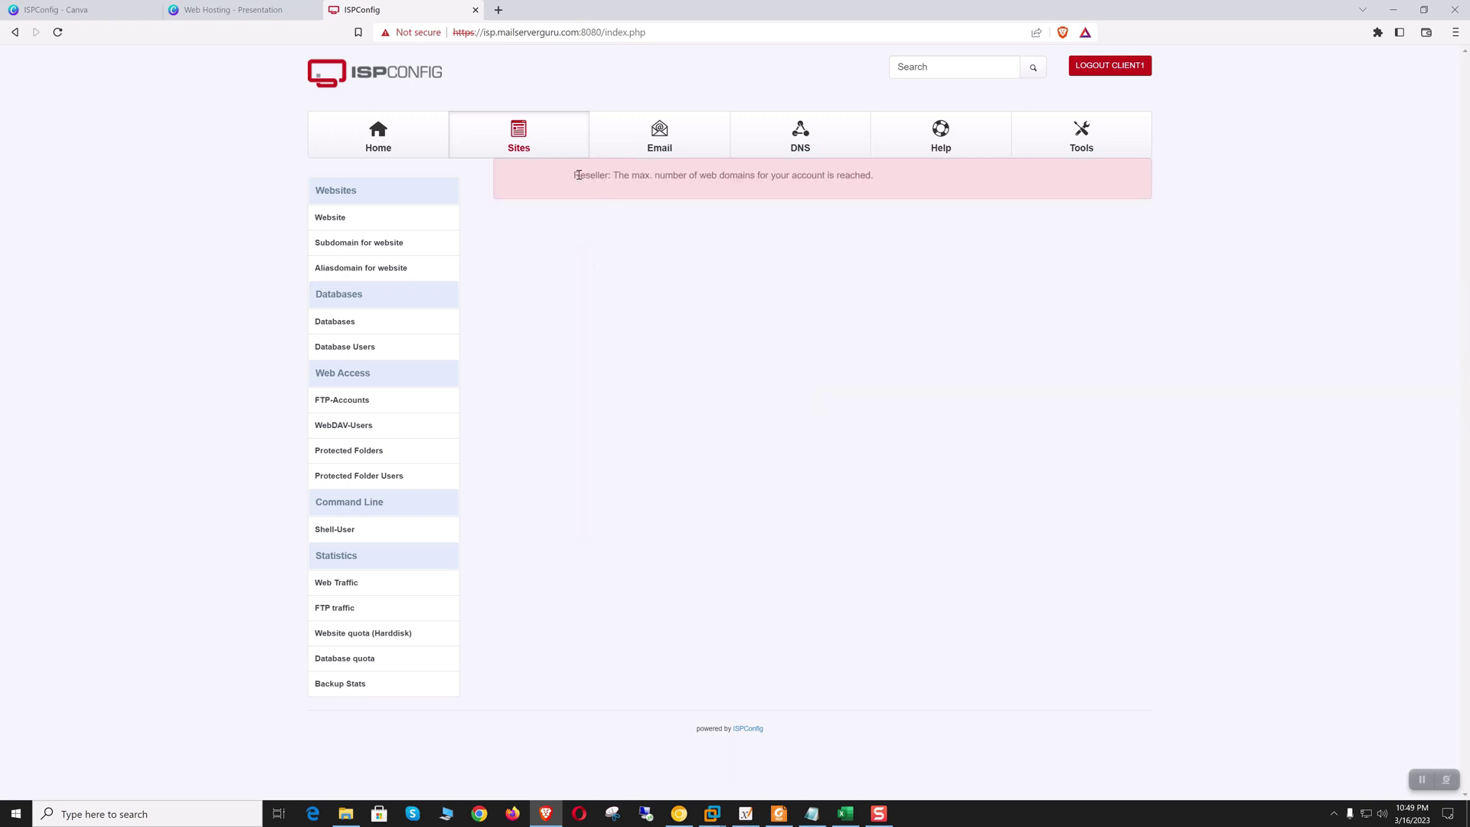
left_click_drag(613, 175, 879, 178)
left_click(898, 181)
left_click(1126, 65)
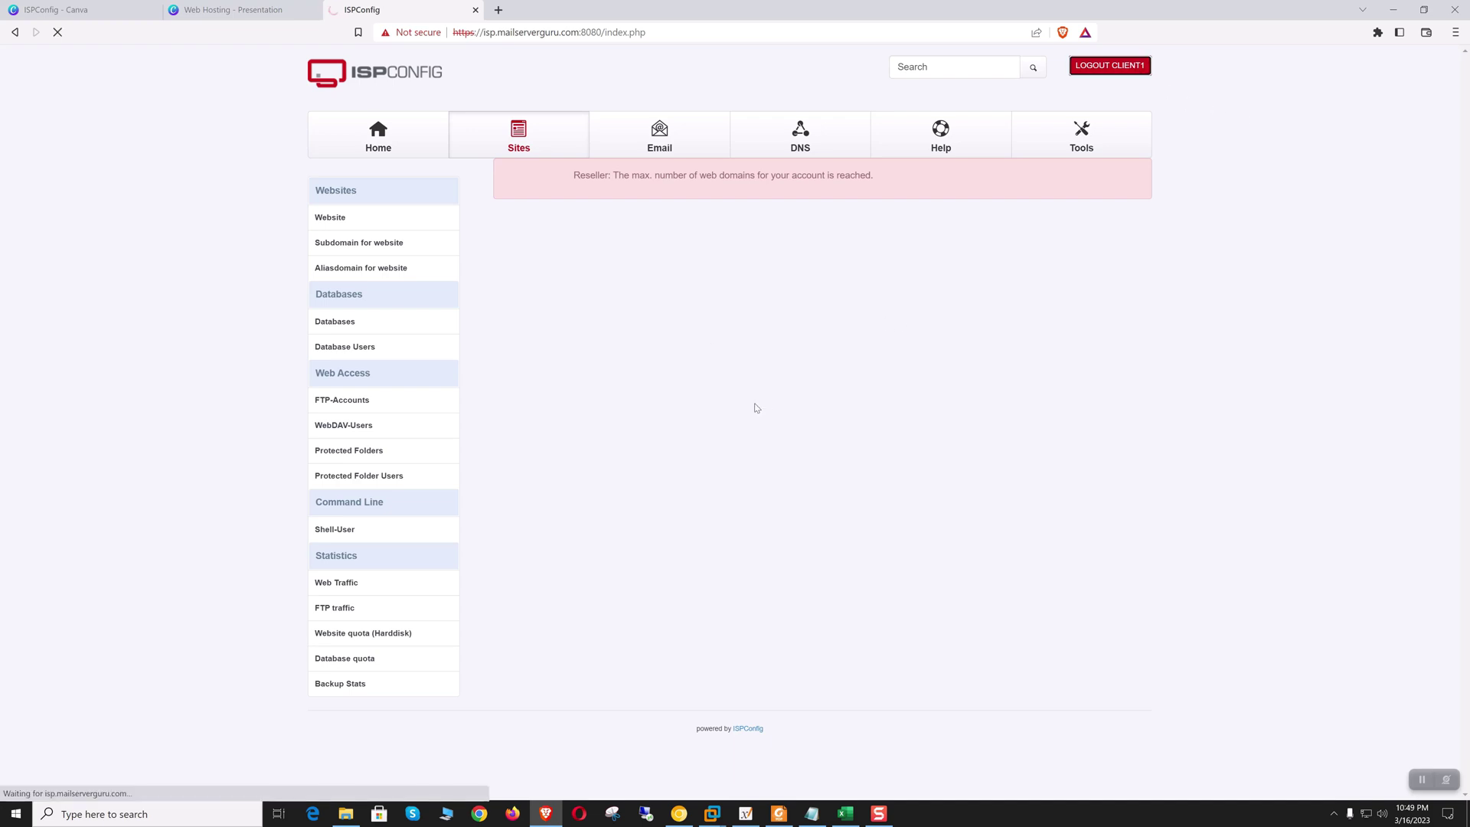
Step: Log in to ISPConfig as the administrator using the saved username and its password
left_click(646, 411)
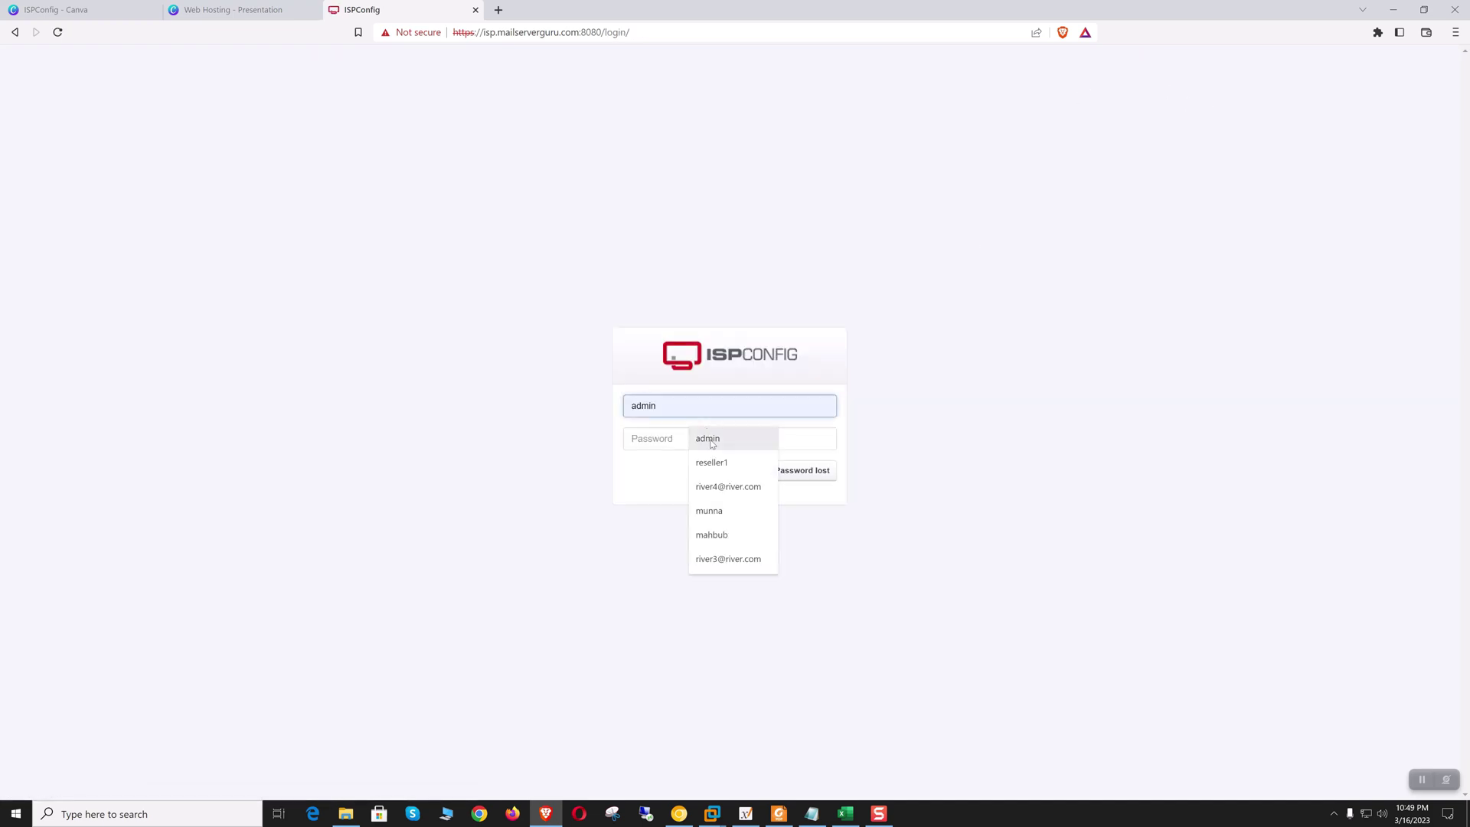
left_click(698, 437)
left_click(663, 439)
type("*")
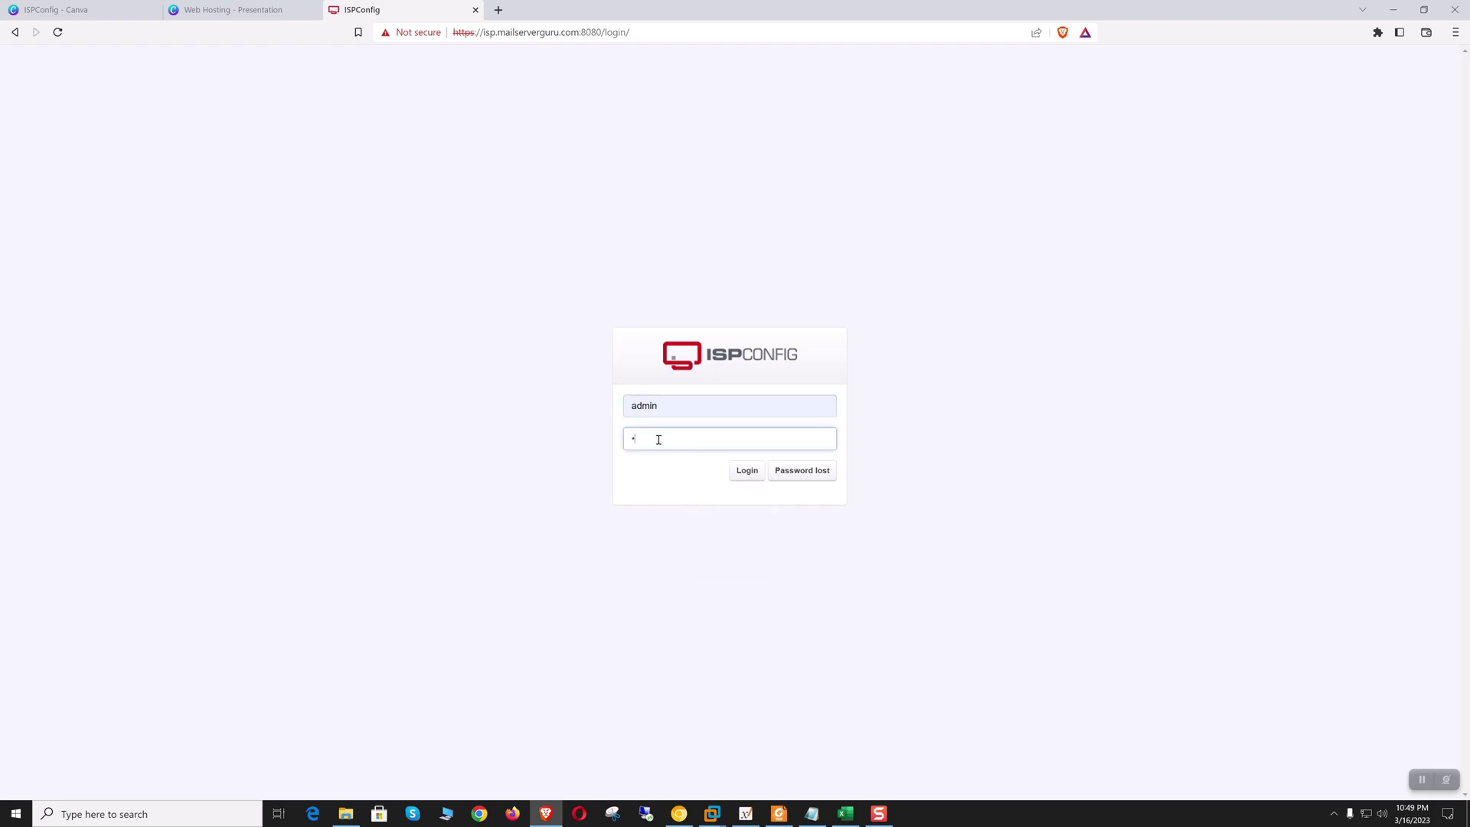
type("*")
key("Return")
Step: Raise reseller1's maximum number of web domains to 10 and save
left_click(435, 134)
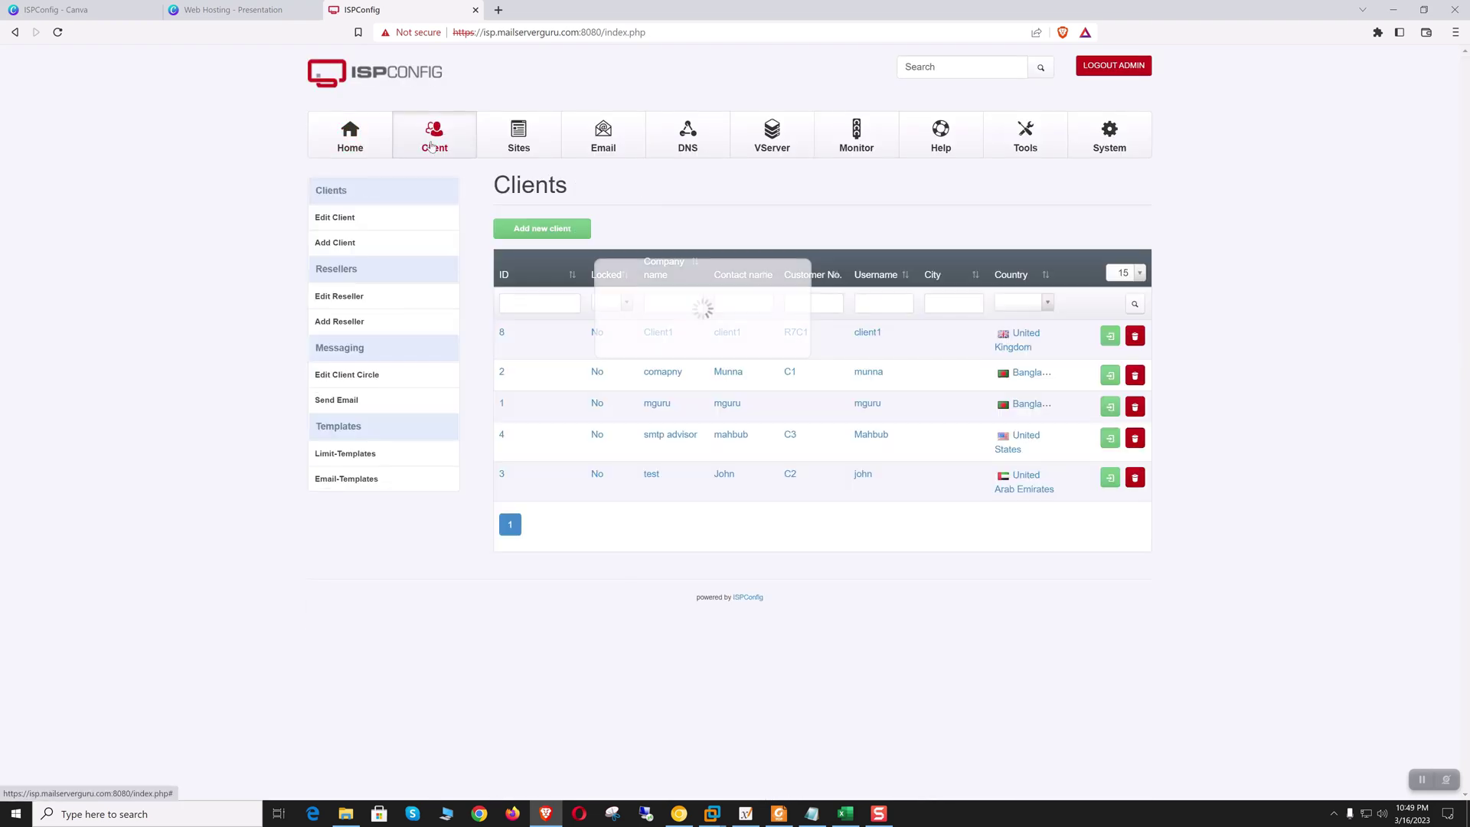
left_click(346, 299)
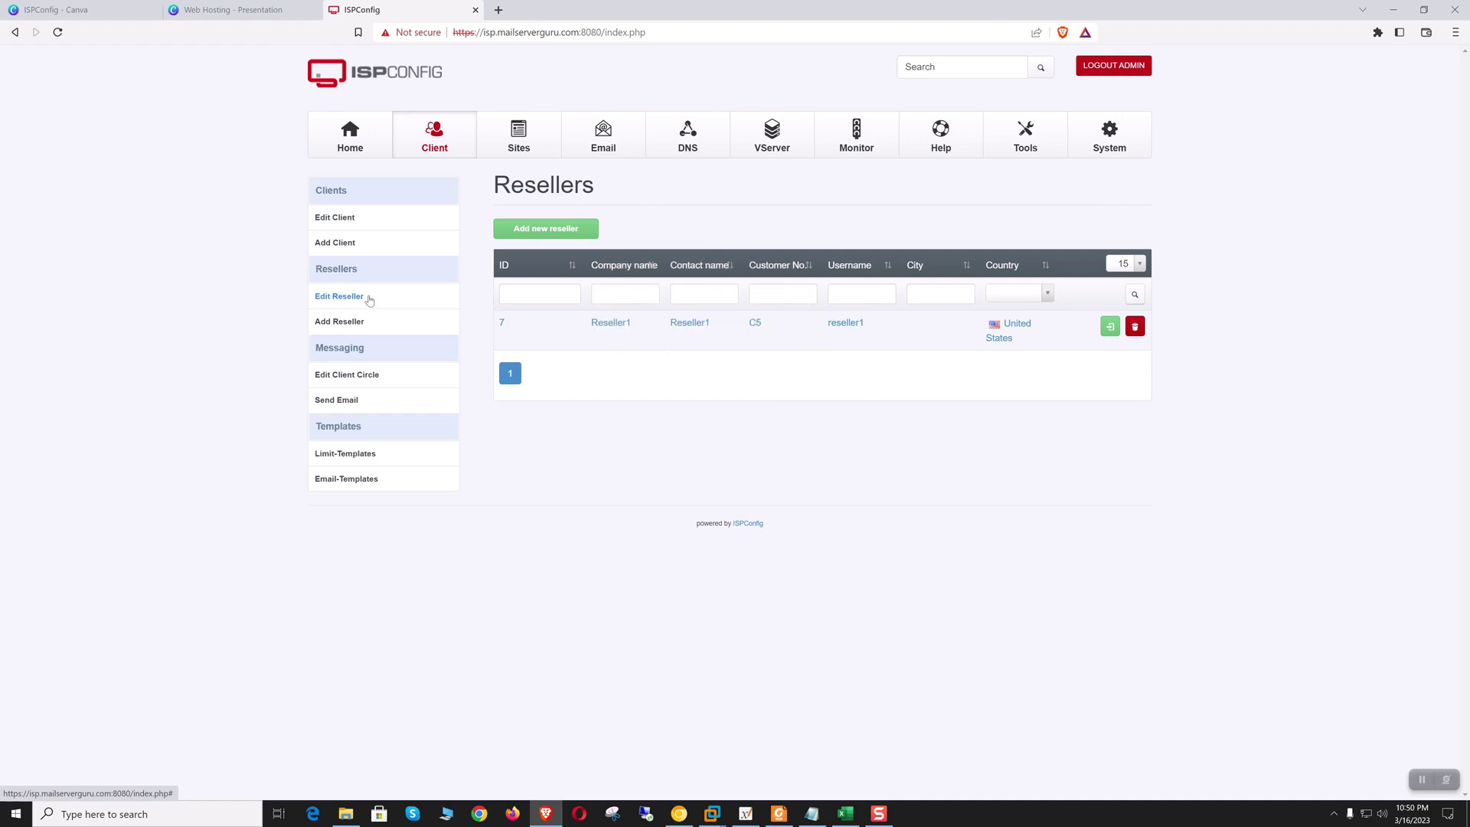
left_click(850, 322)
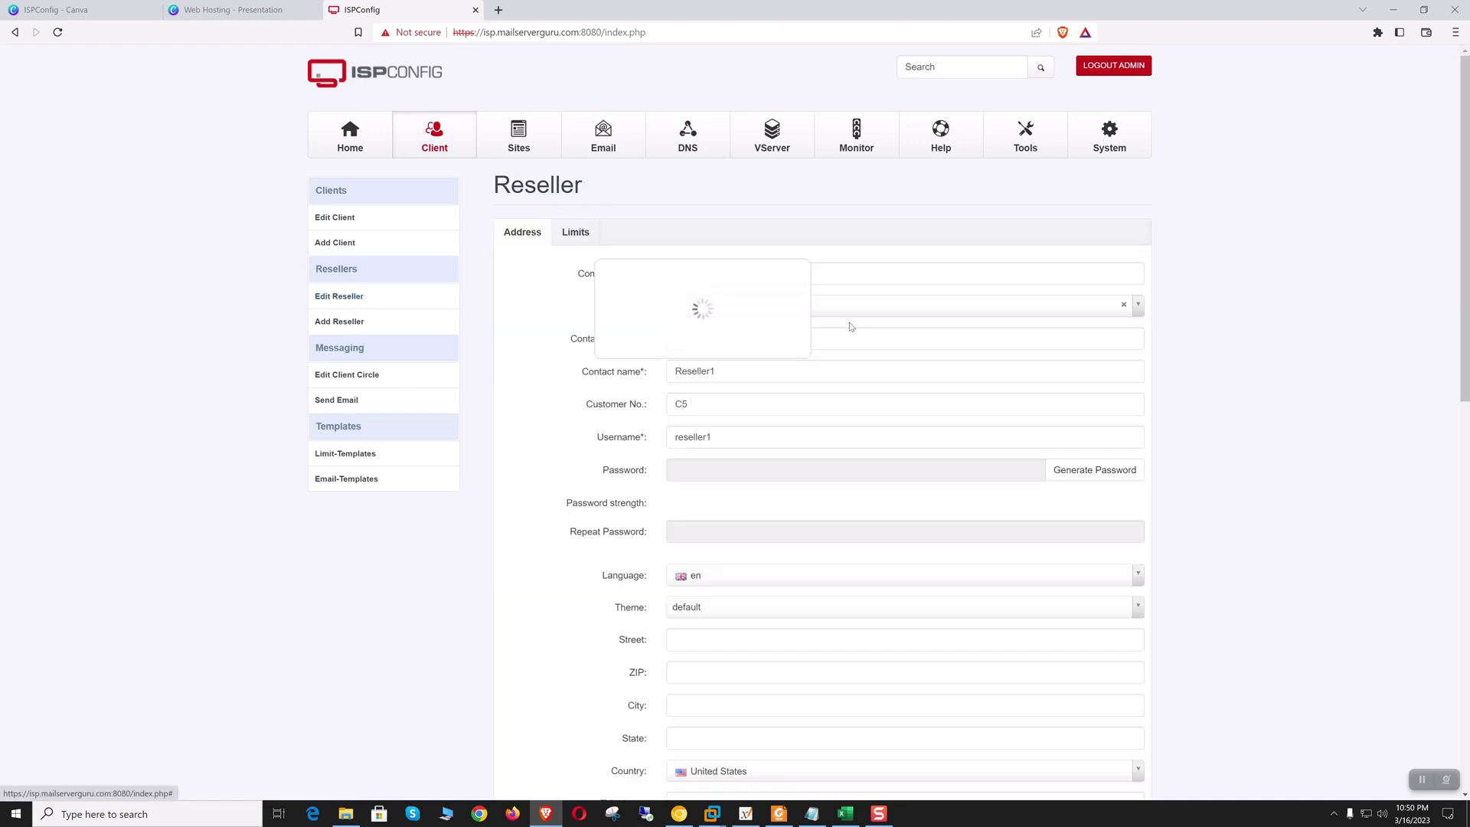
left_click(576, 235)
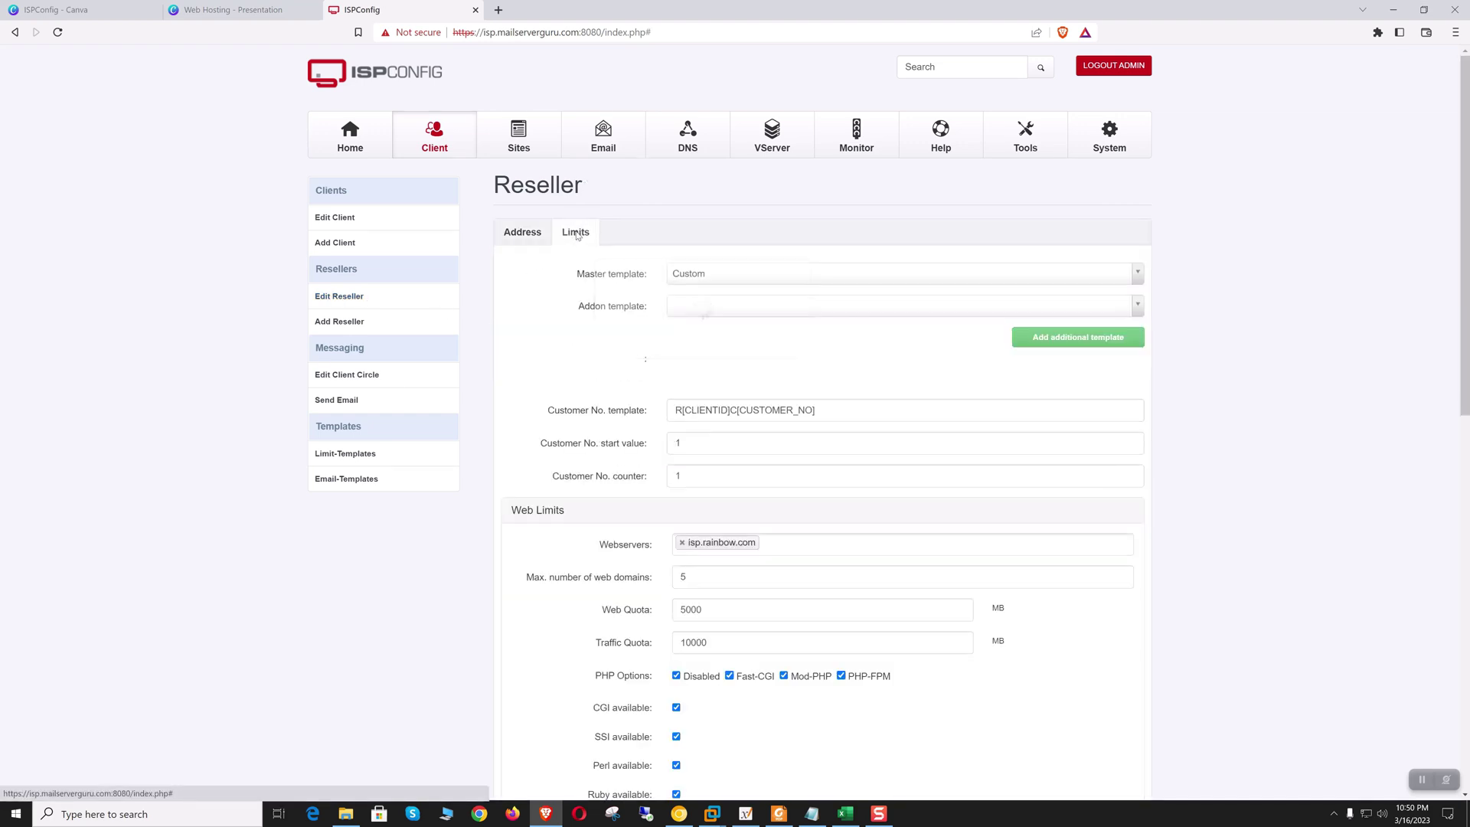
scroll(662, 386, "down", 5)
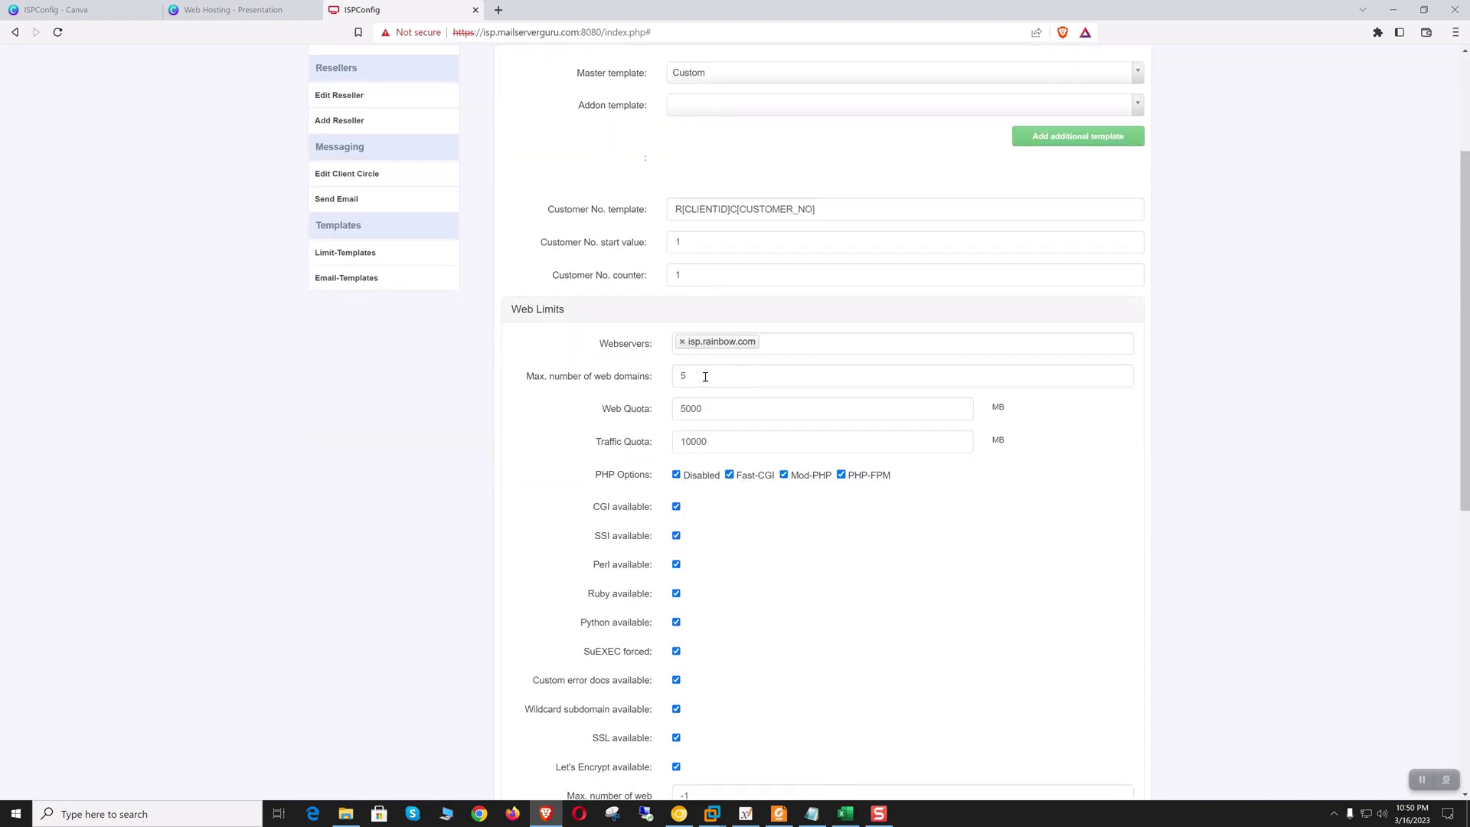
left_click(706, 376)
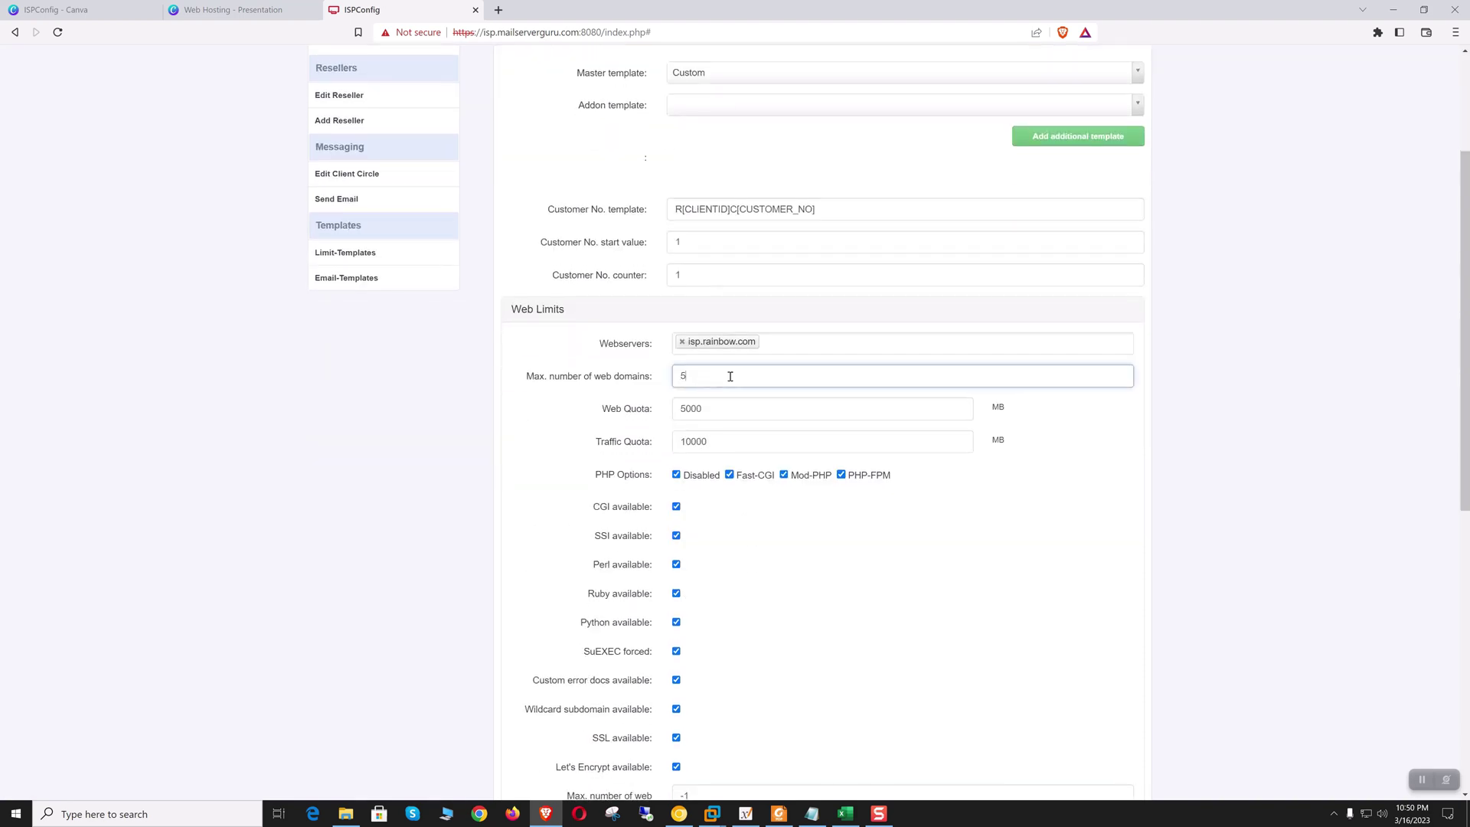
type("10")
scroll(926, 600, "down", 4)
scroll(1149, 674, "down", 4)
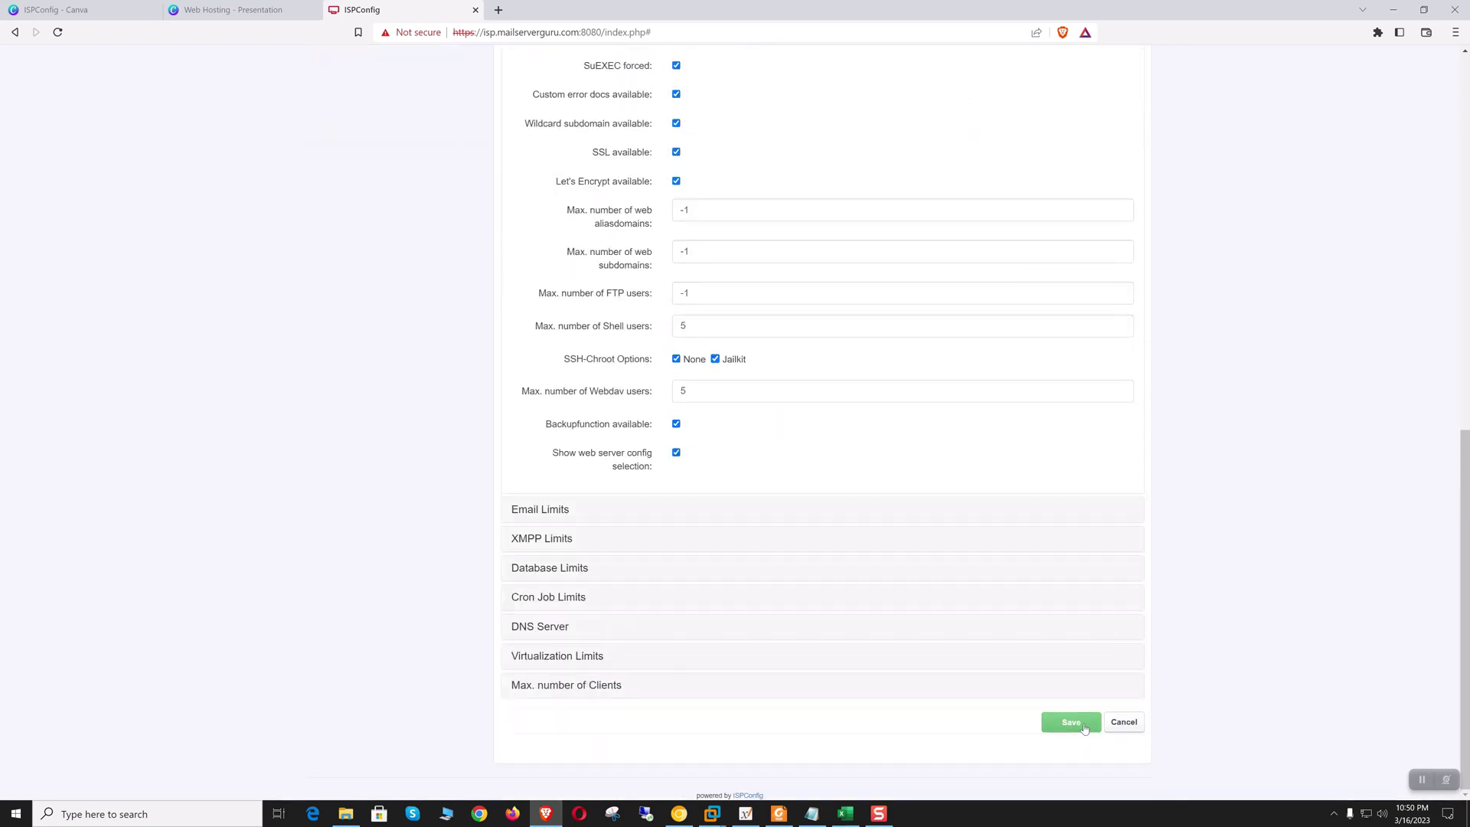
left_click(1071, 723)
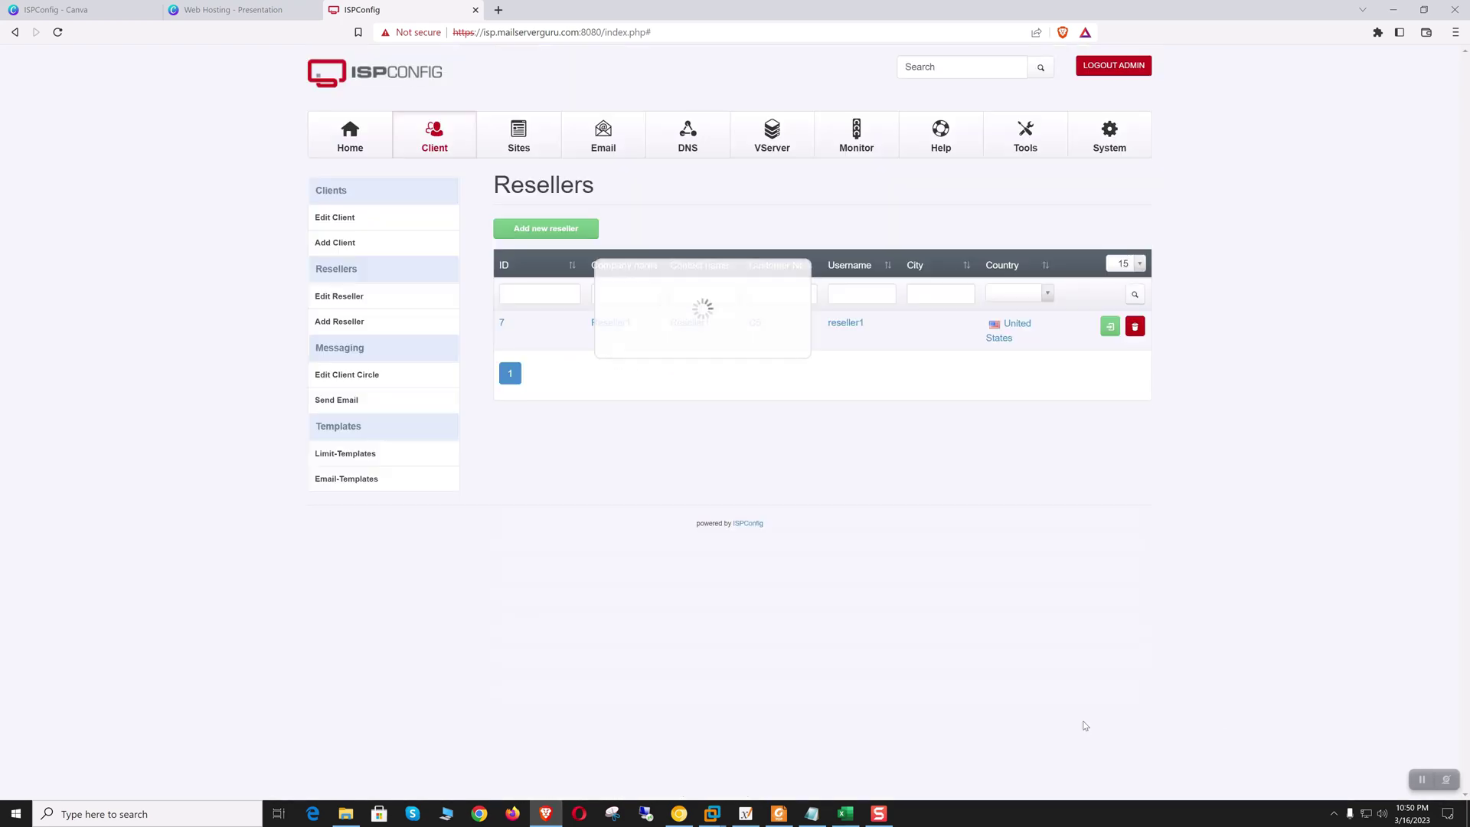
Step: Log out of admin, sign in as client1, and review the dashboard's quotas and account limits
left_click(1118, 68)
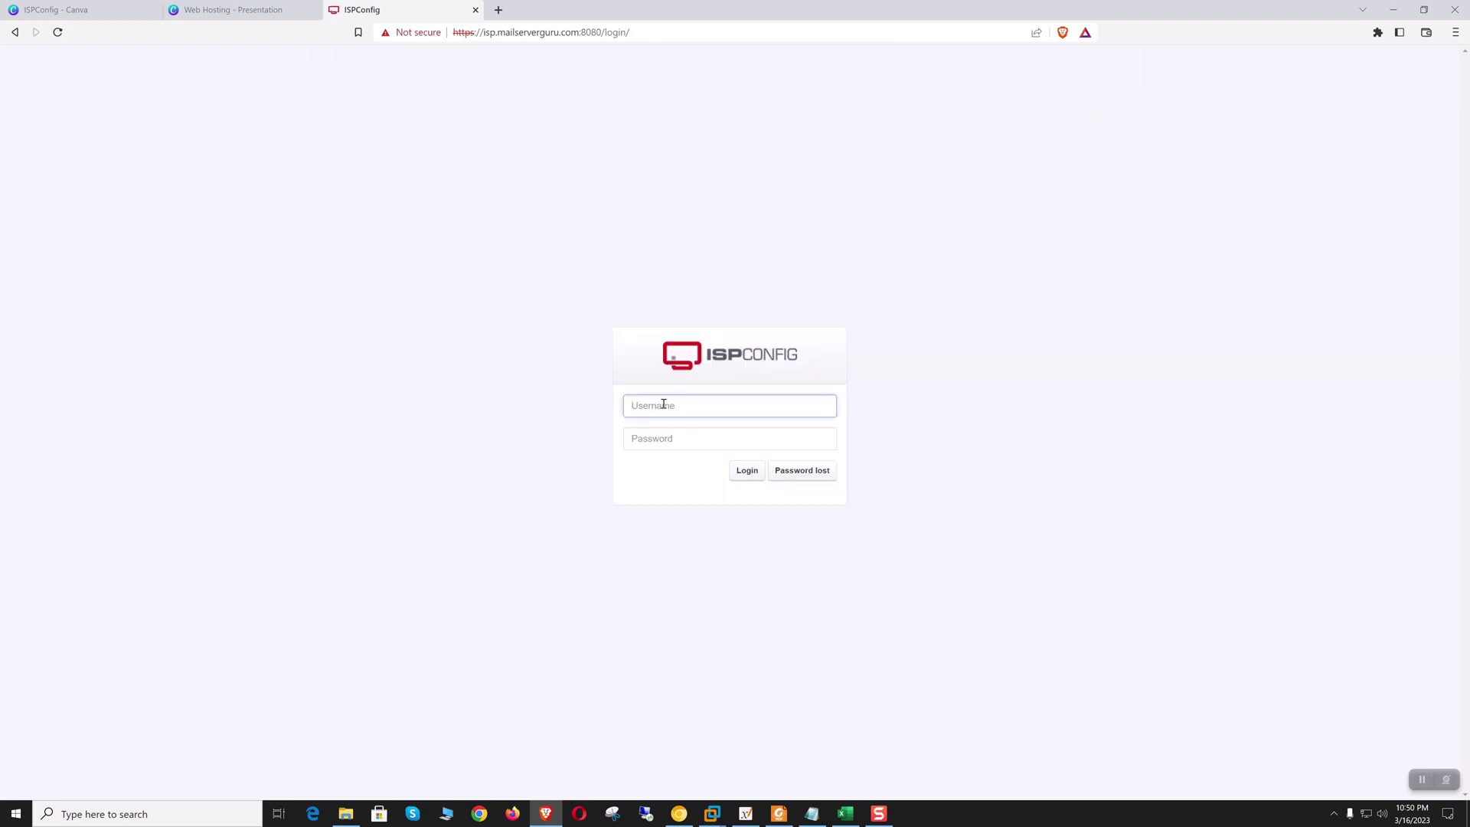
left_click(694, 408)
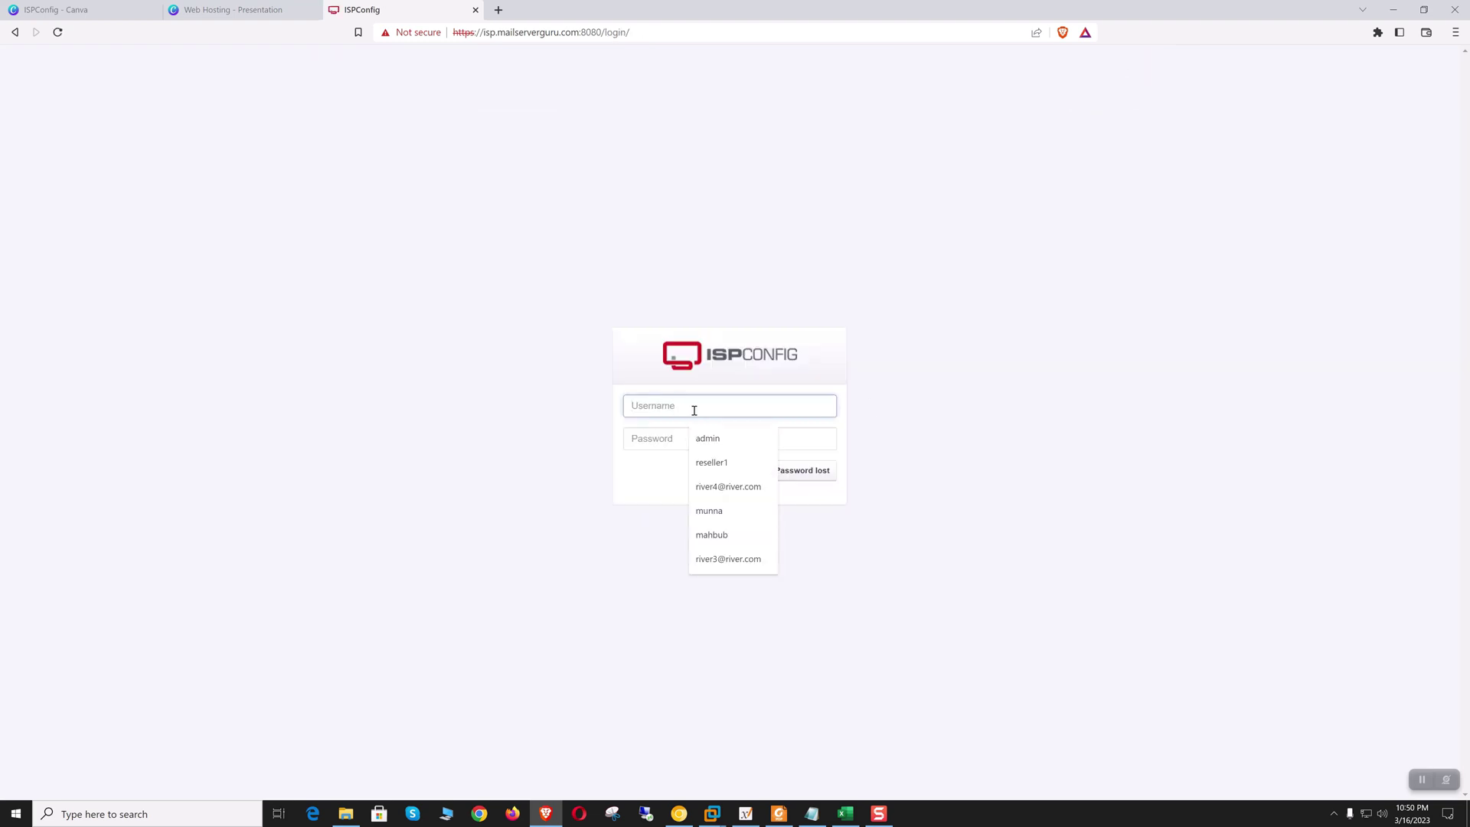
type("client1")
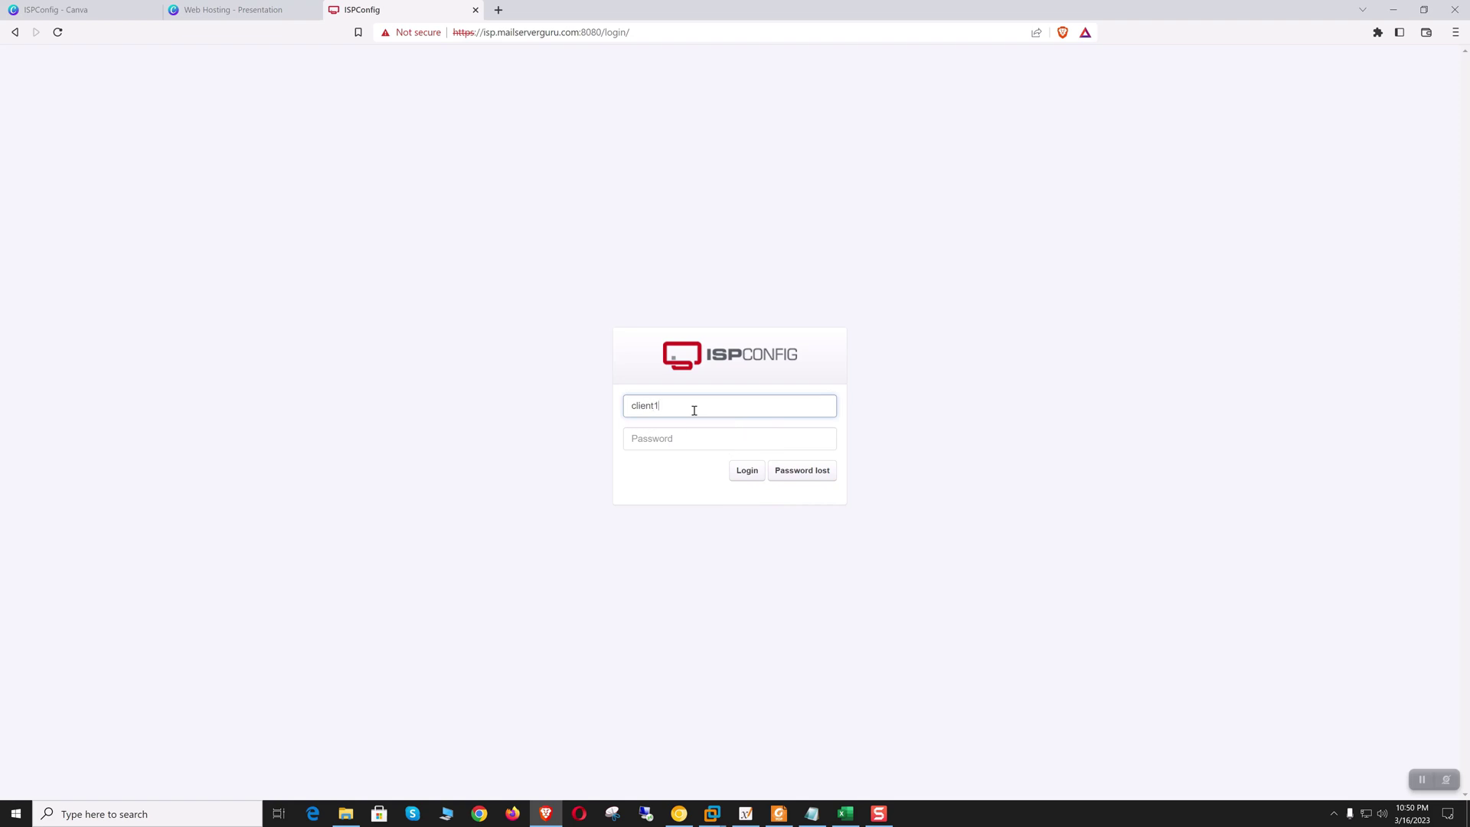
key("Tab")
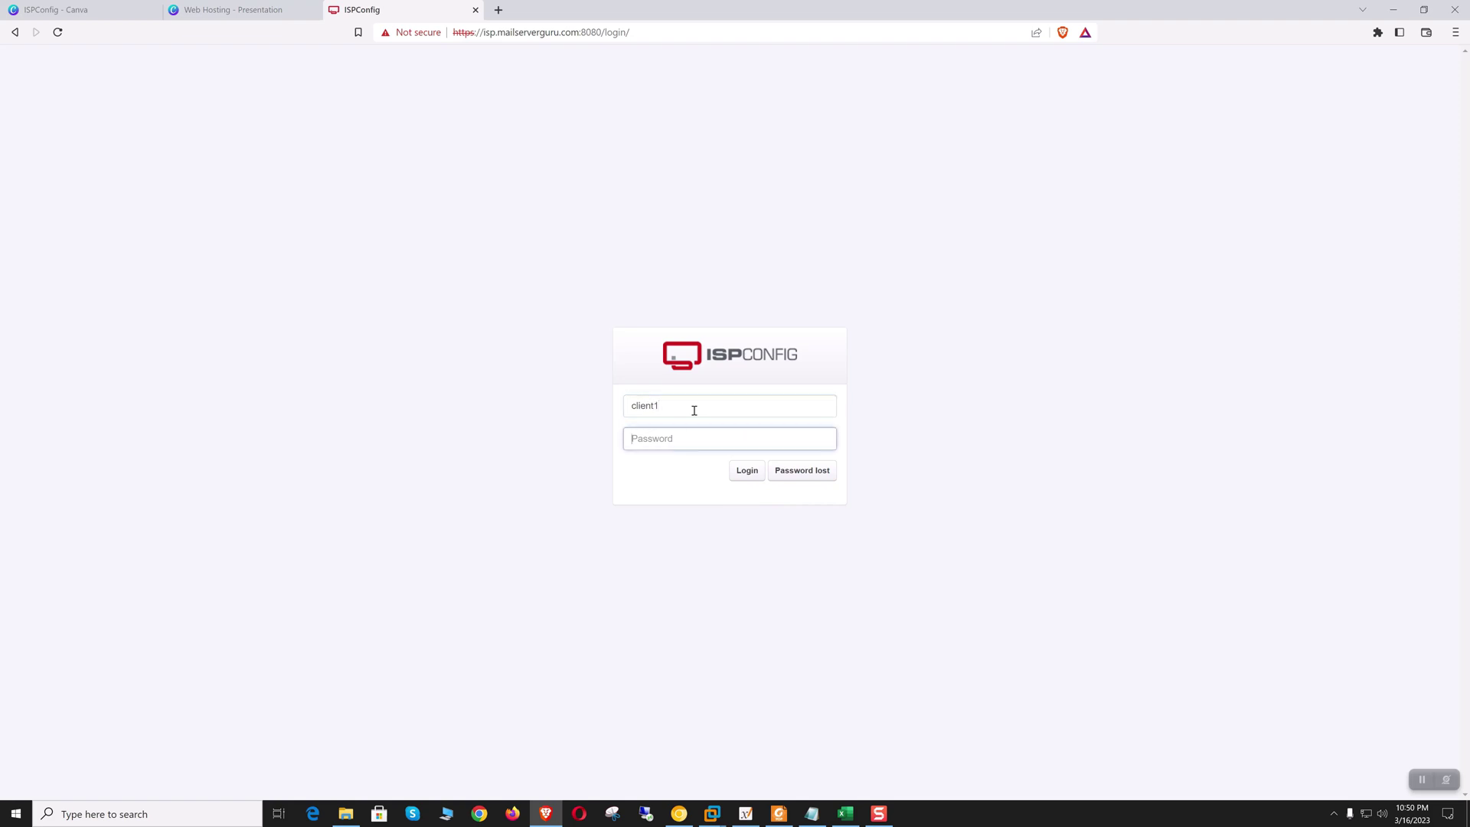
type("**********")
key("Return")
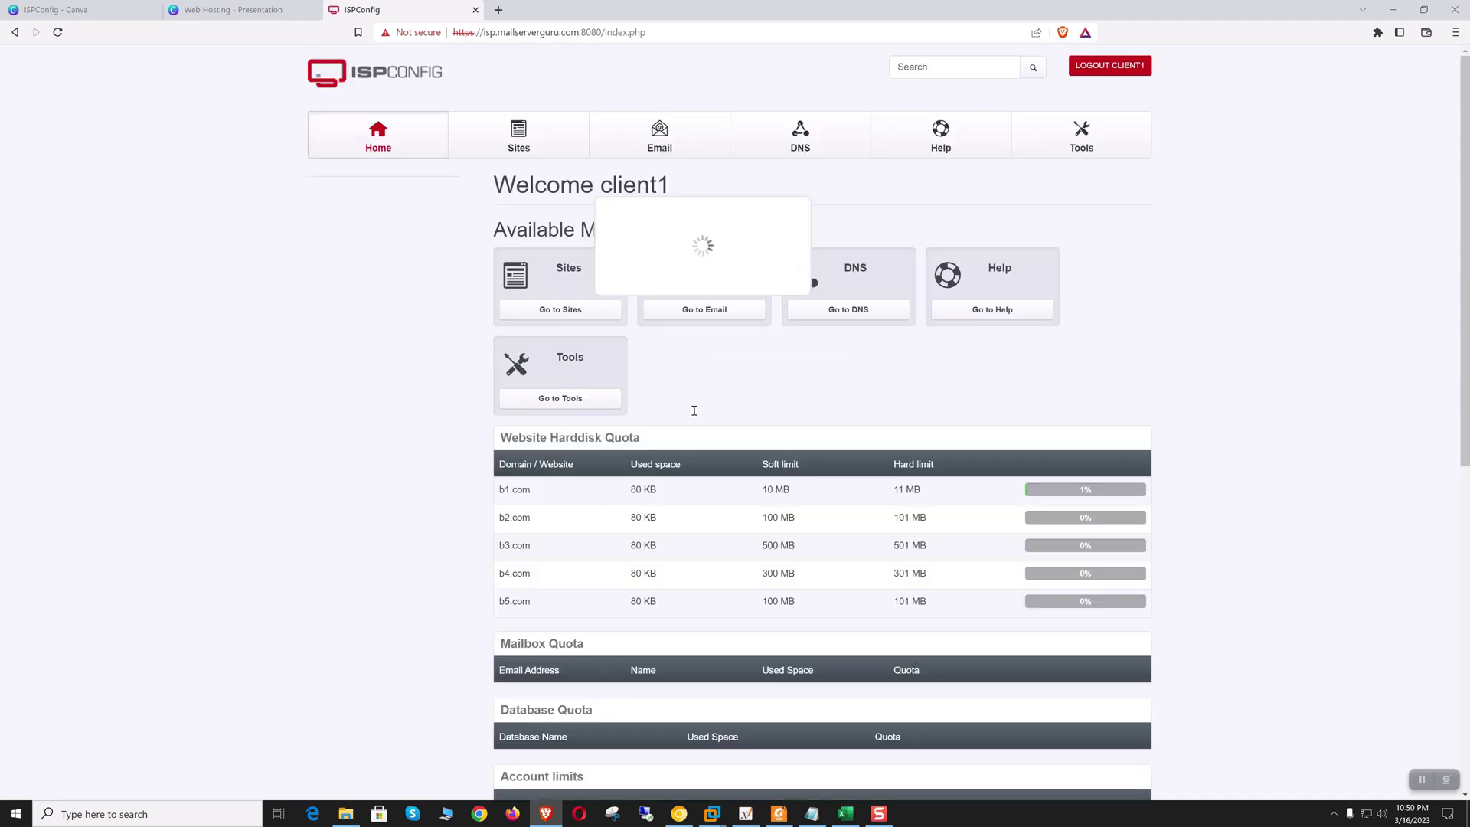
scroll(761, 395, "down", 8)
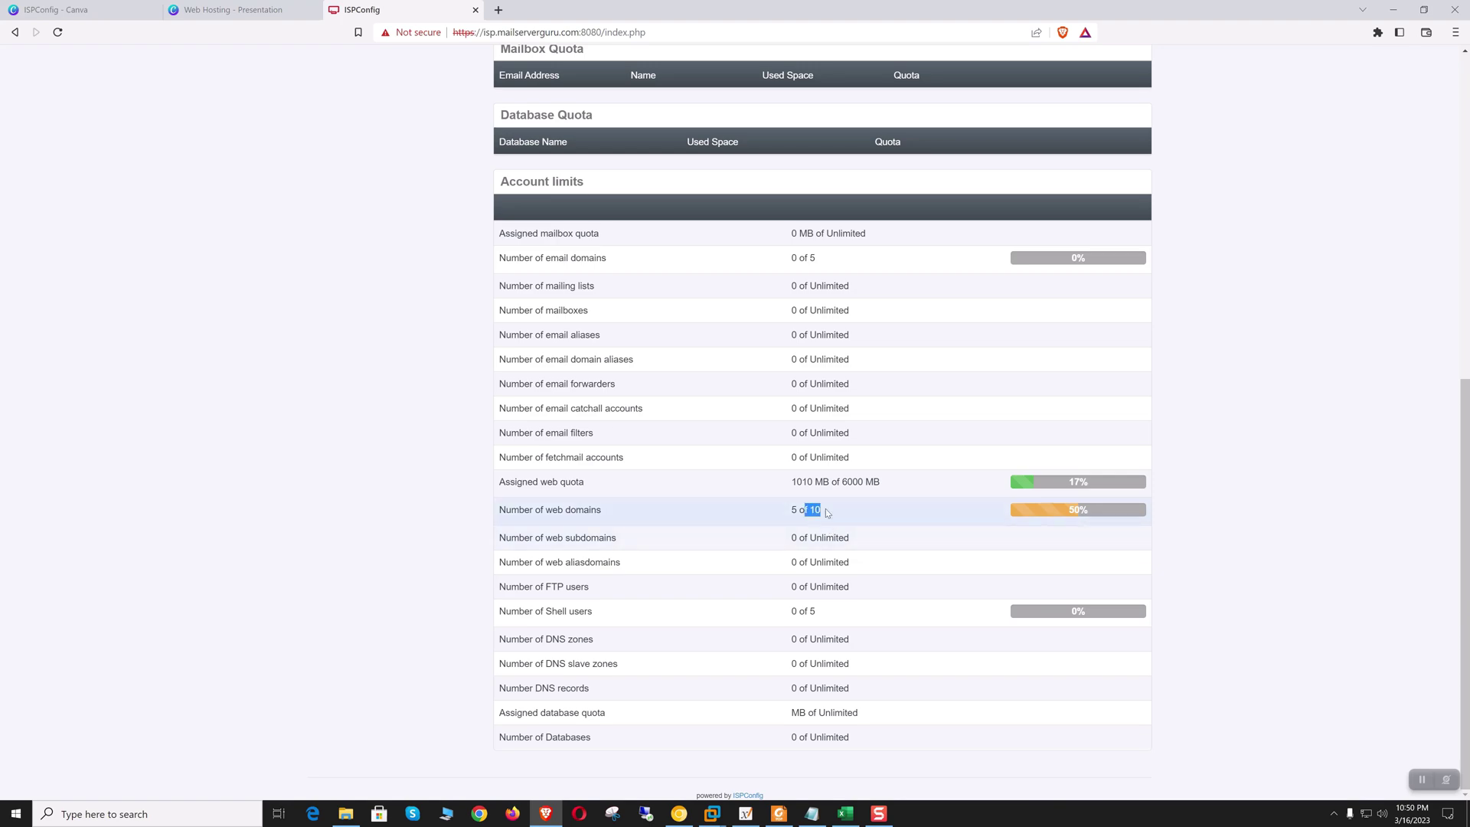
scroll(640, 483, "up", 8)
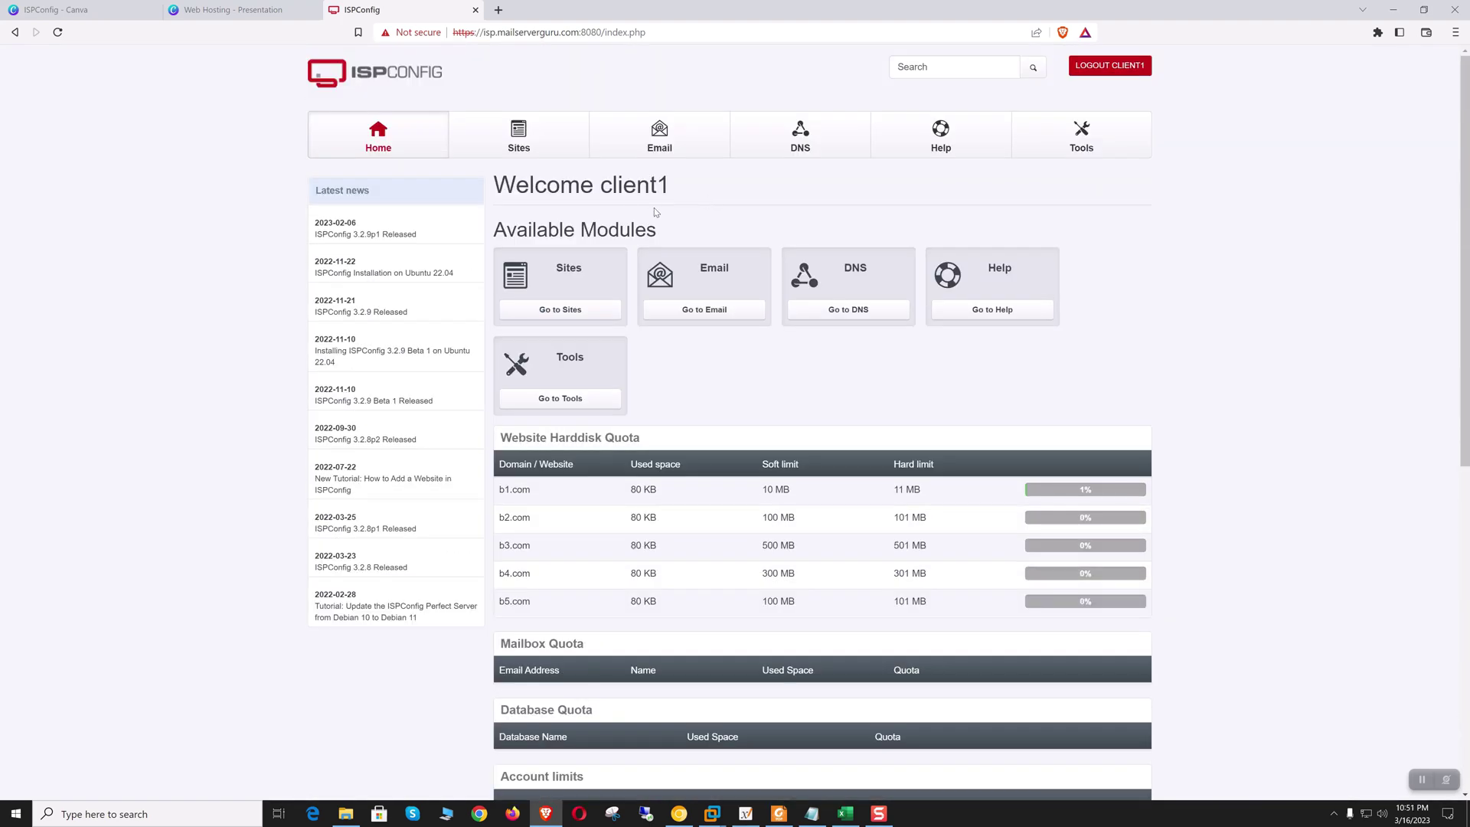
Step: Create website b6.com with 100 MB harddisk and 100 MB traffic quotas, then log out
left_click(519, 136)
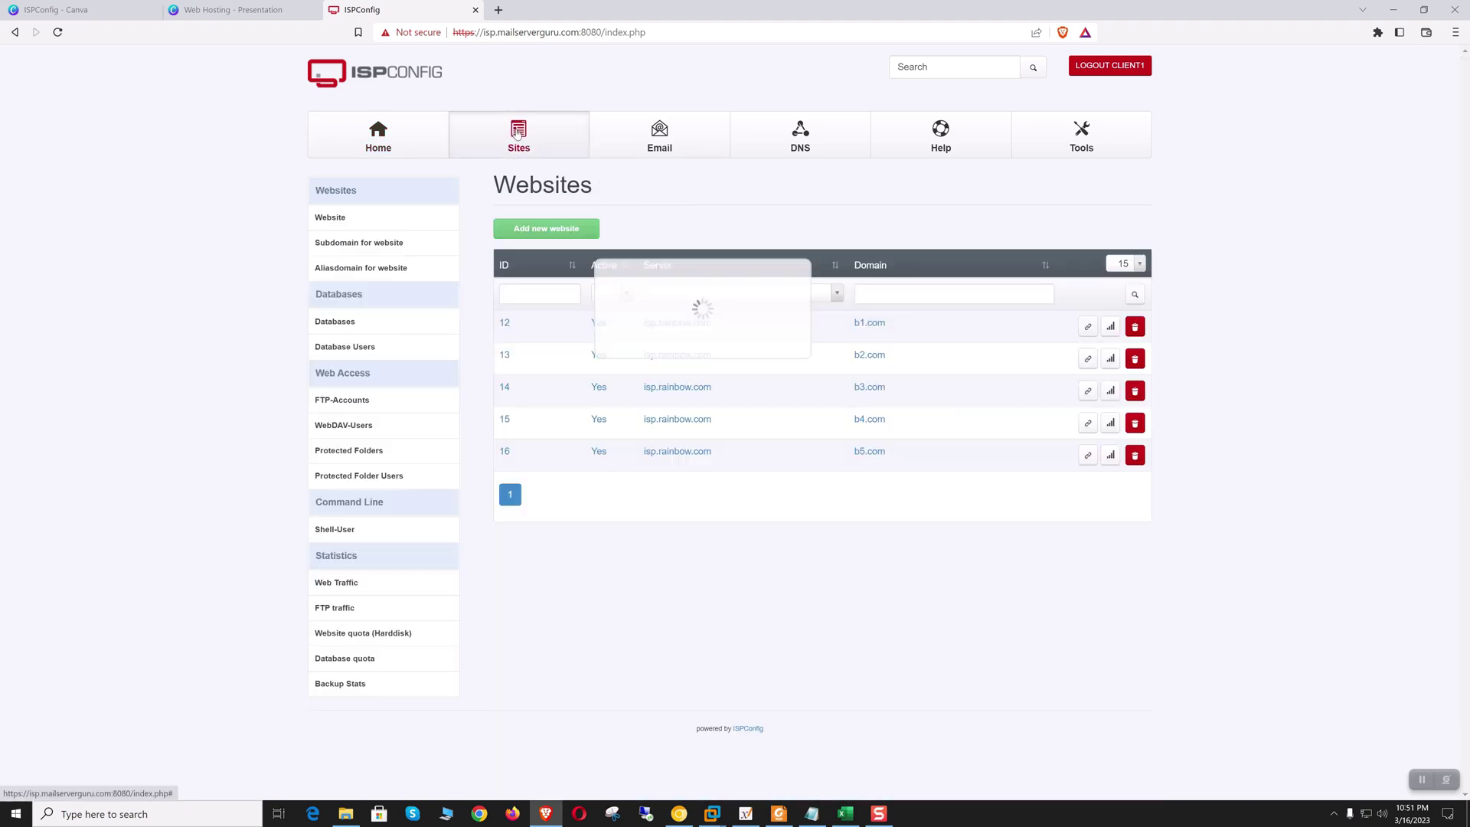
left_click(557, 232)
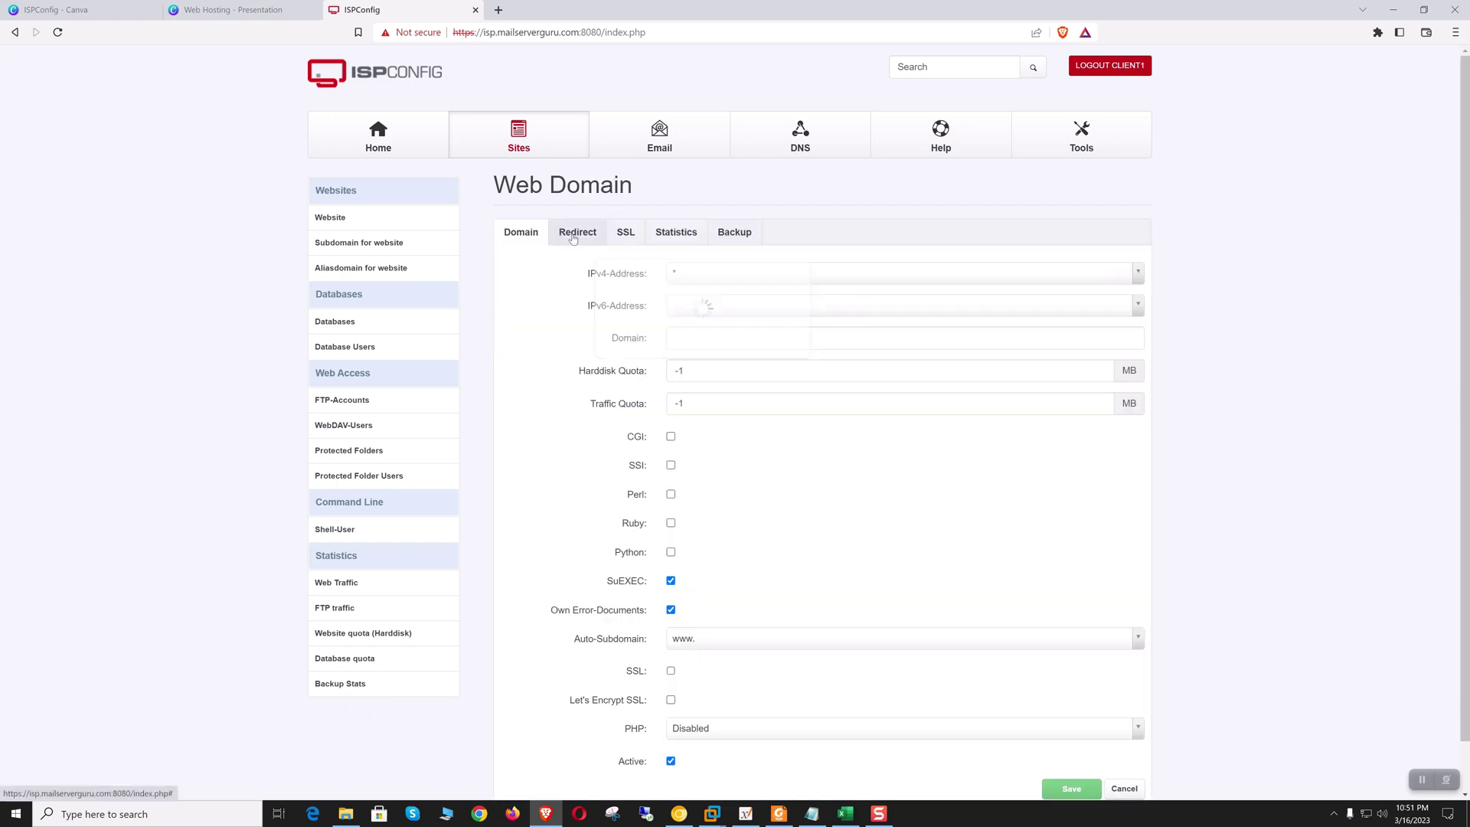
left_click(699, 339)
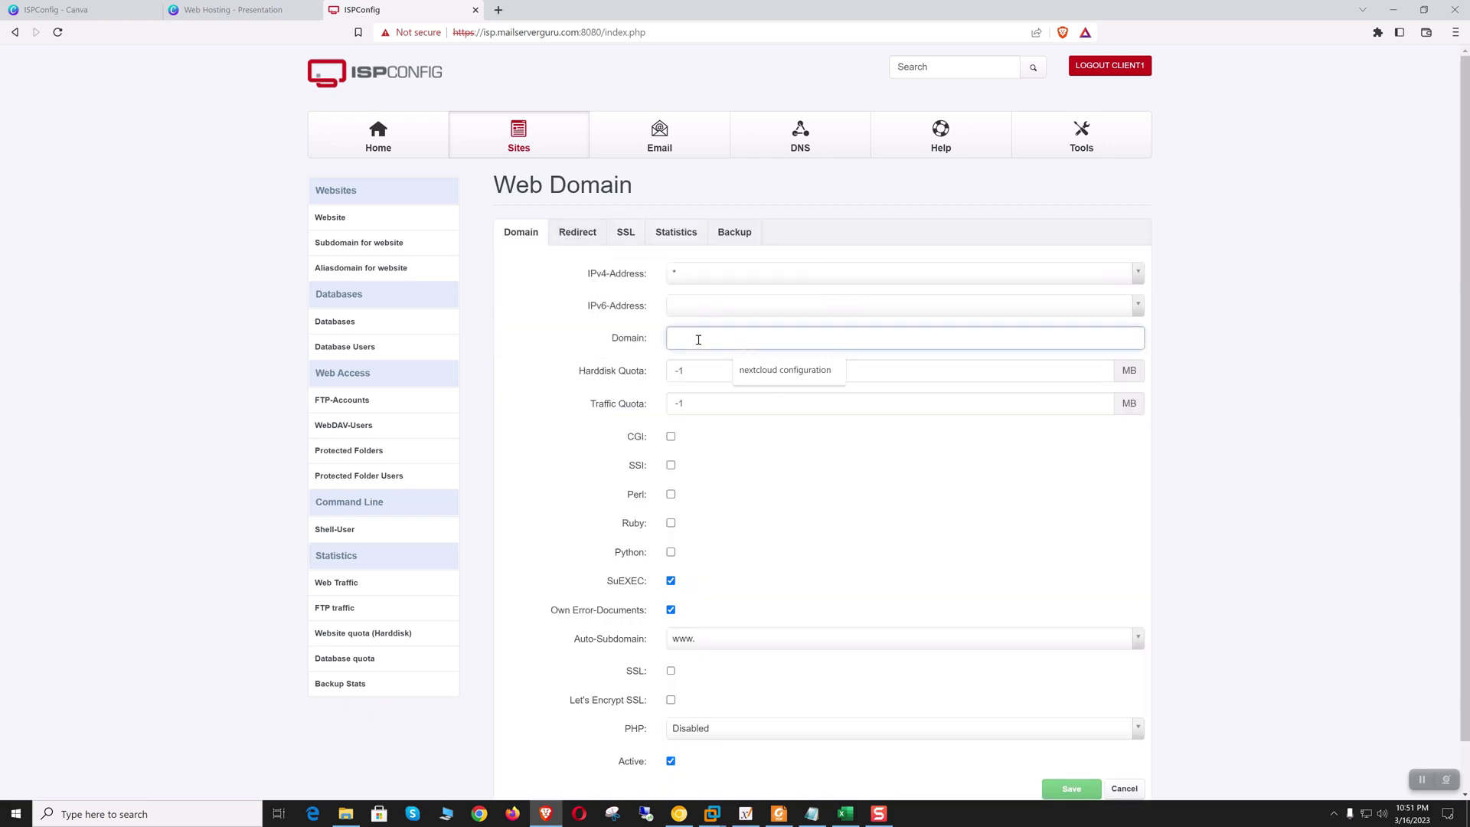
type("b6.com")
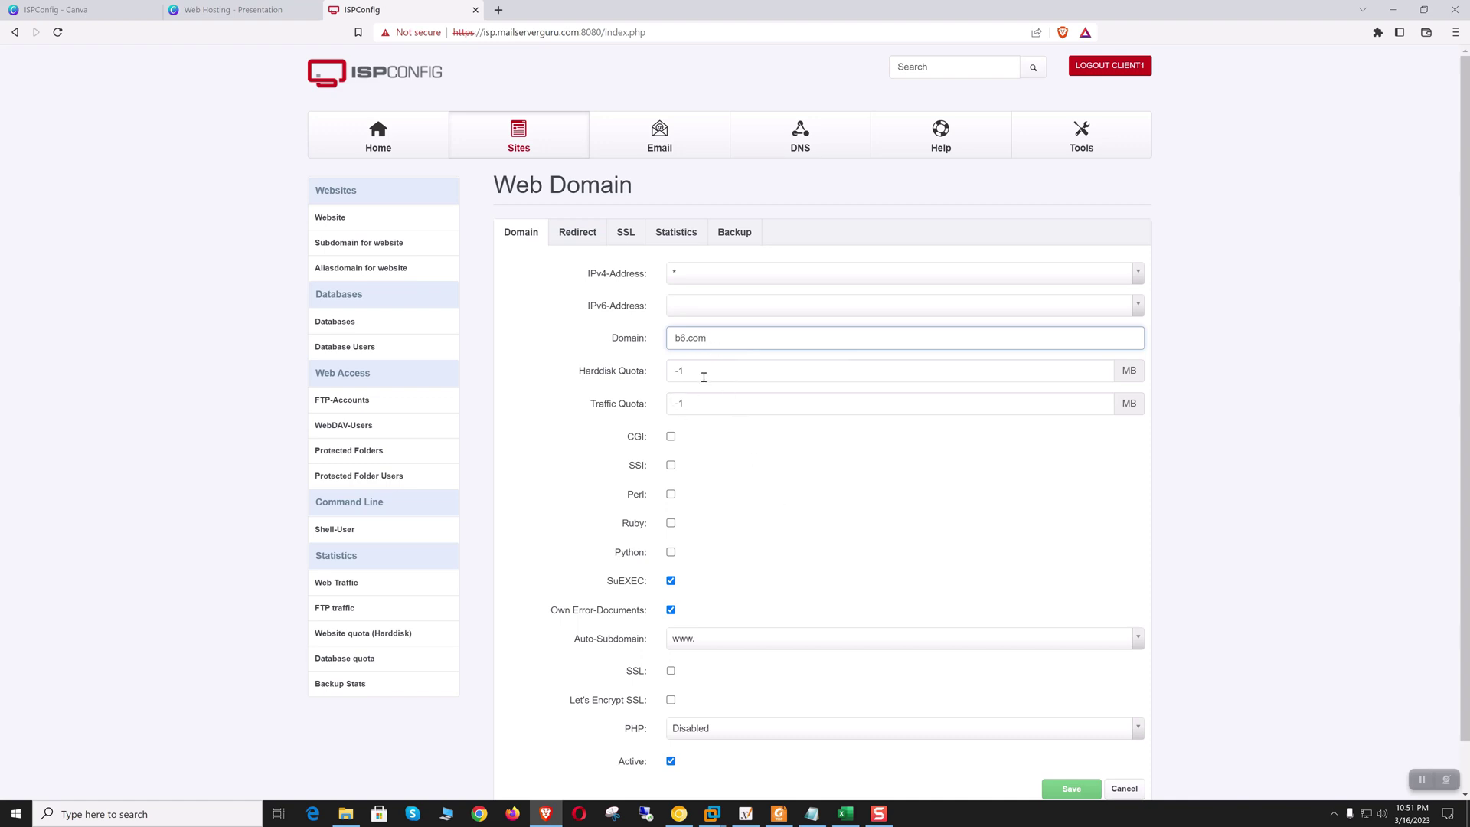
key("Tab")
type("100")
key("Tab")
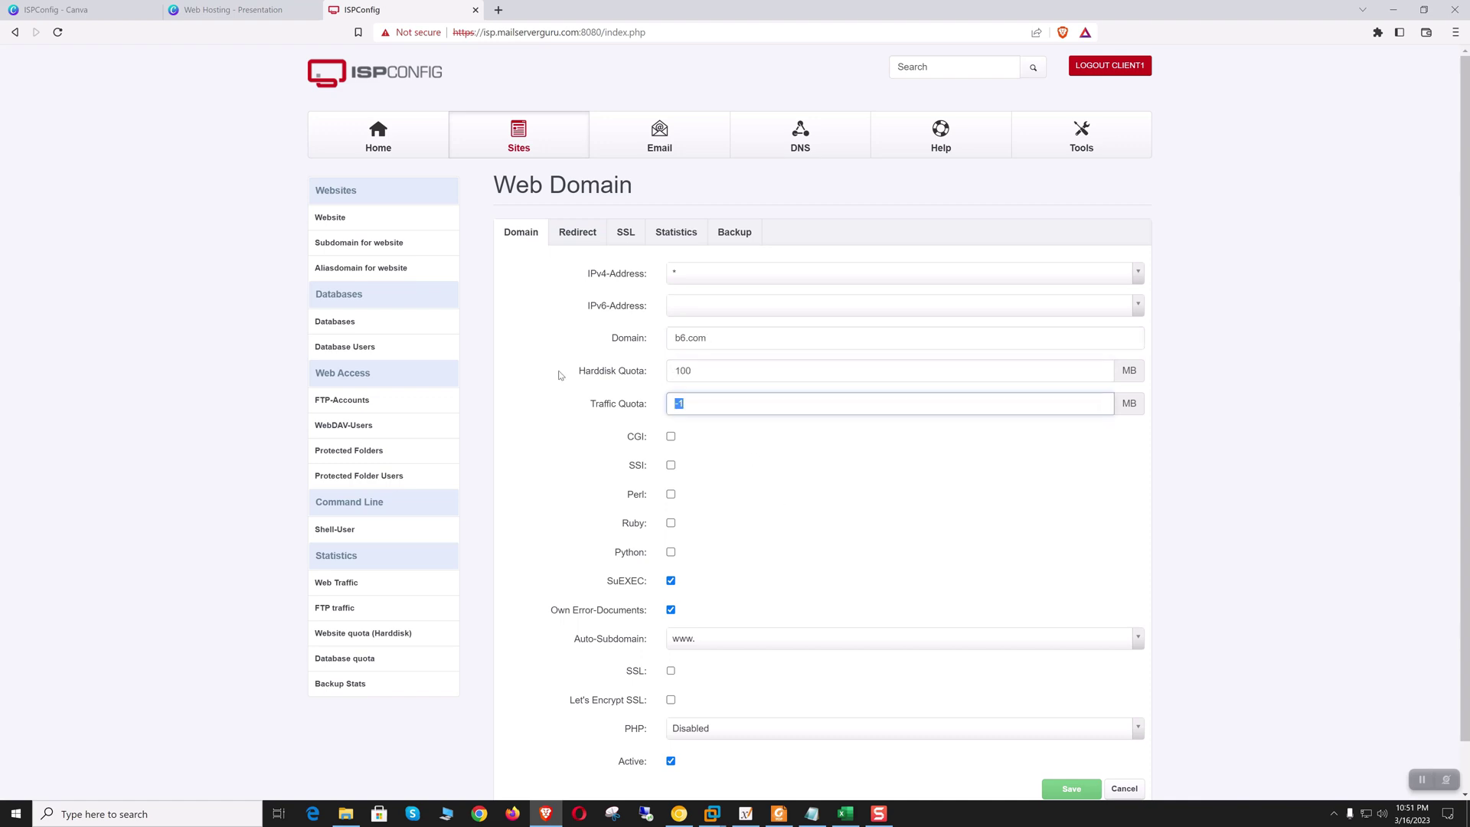
type("100")
left_click(1072, 788)
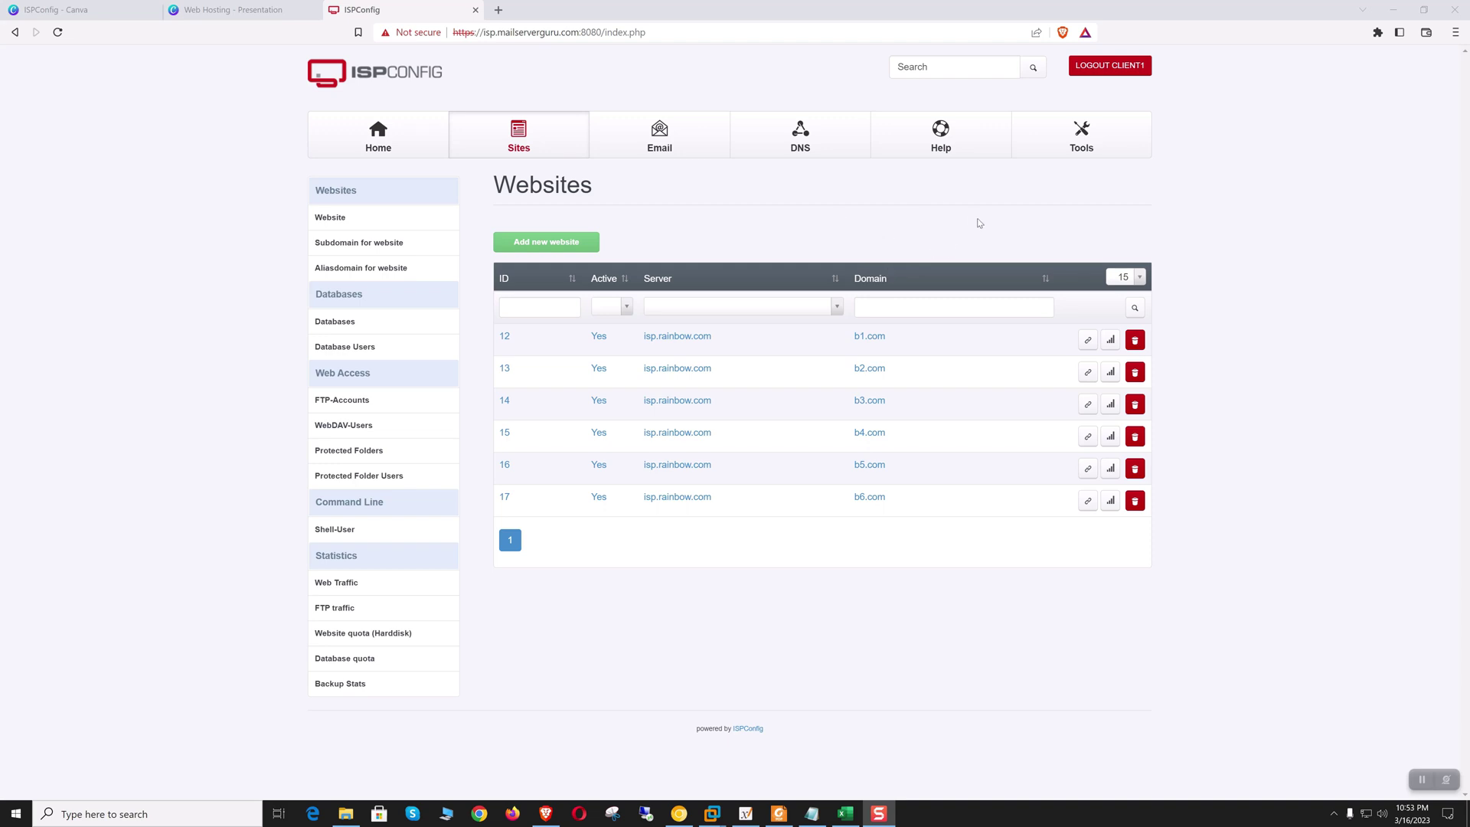
left_click(1122, 69)
Step: Log back in with username admin and the administrator password
left_click(655, 407)
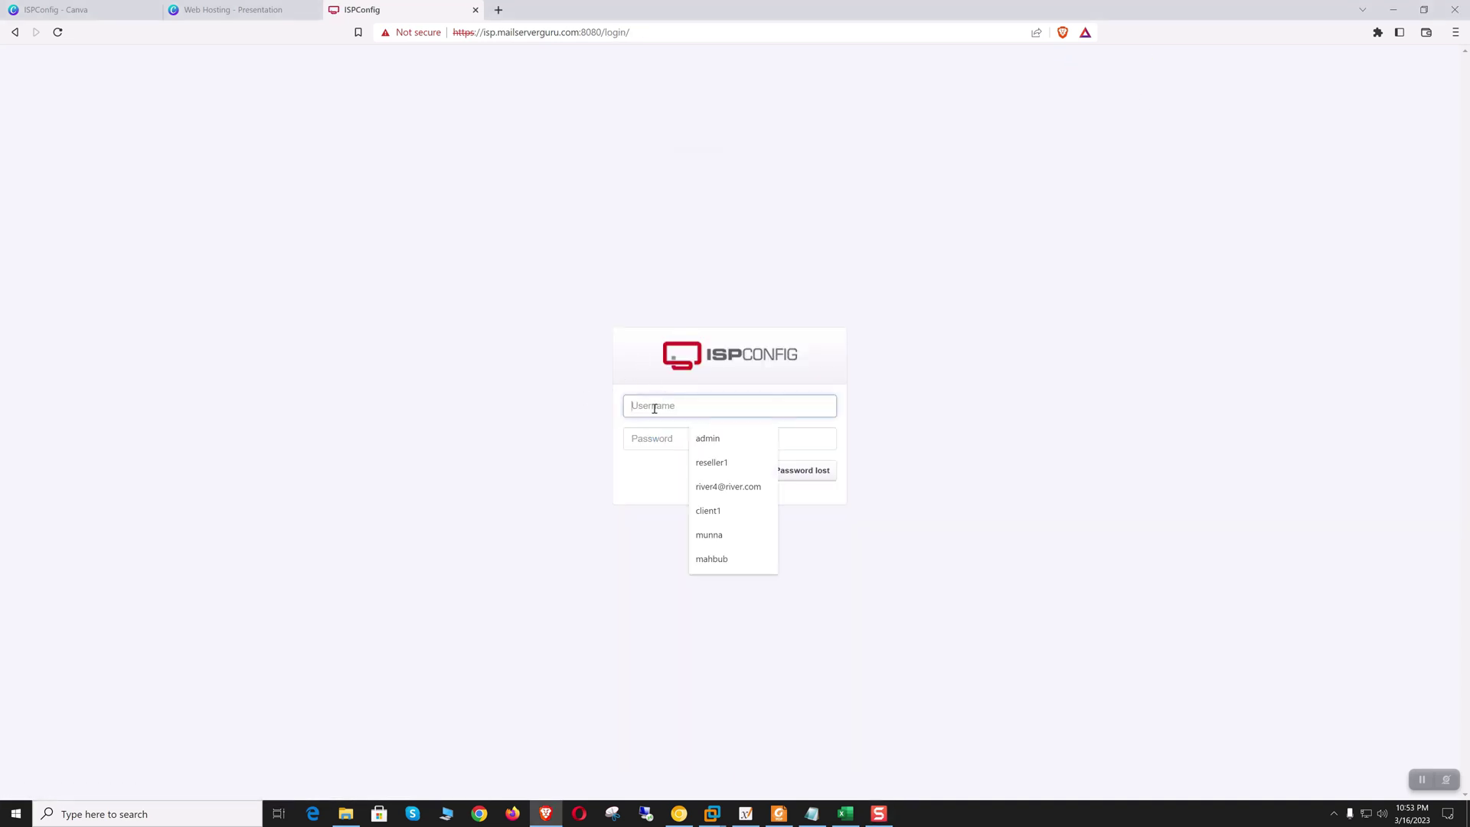
type("admin")
key("Tab")
type("a")
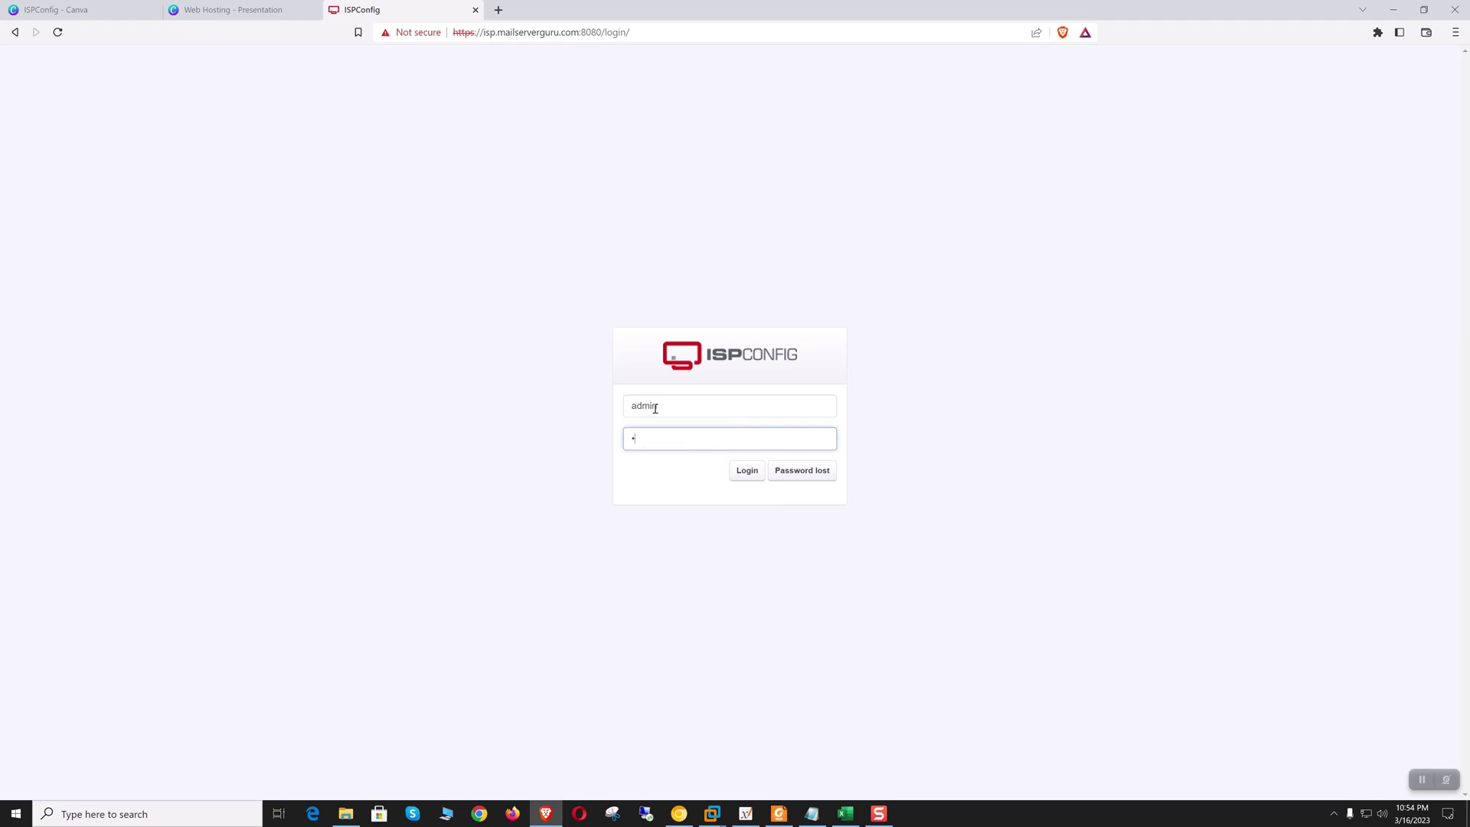
key("Return")
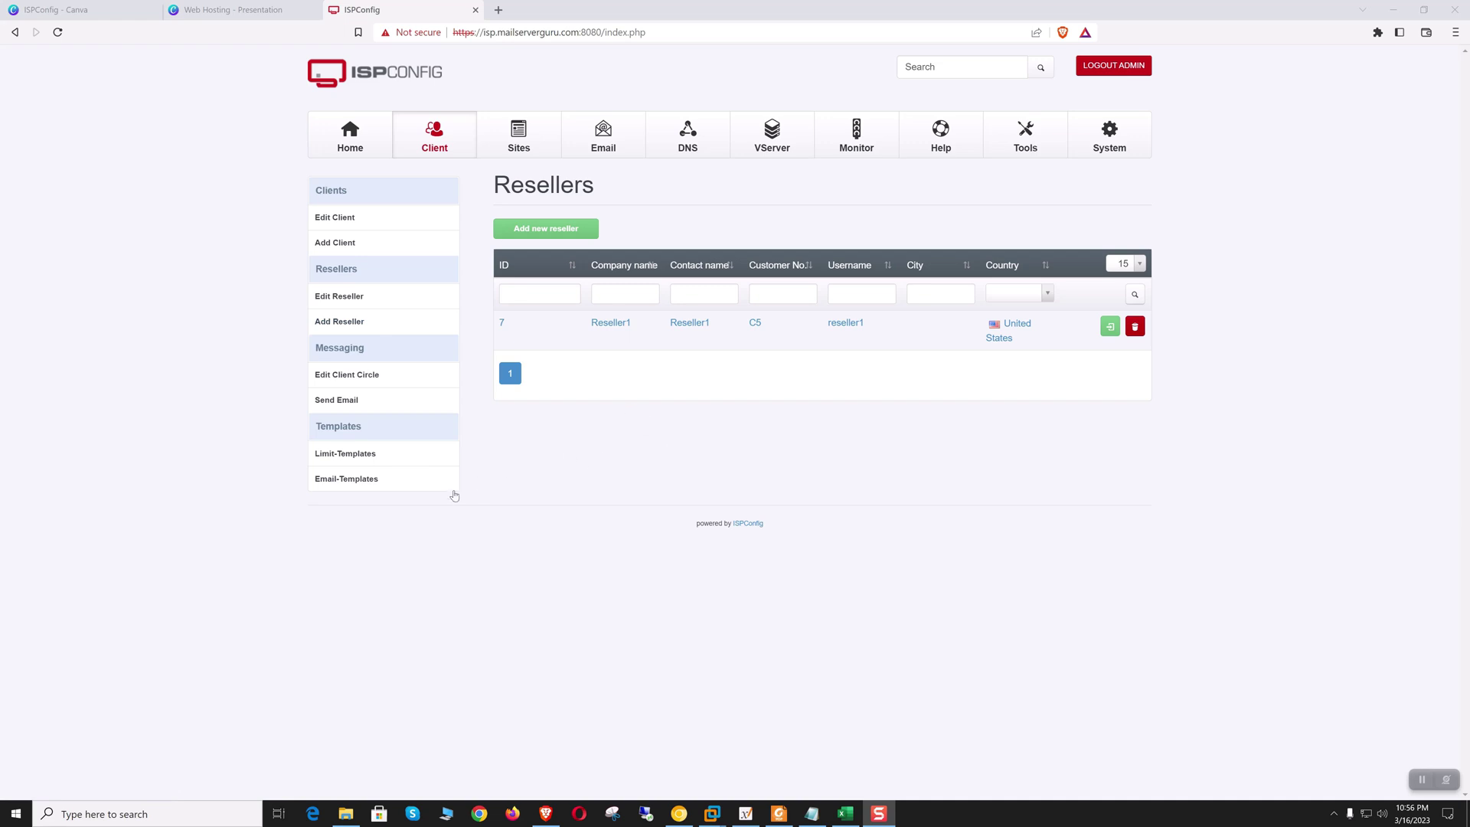
Step: Add a new limit template of type Main Template named 'Gold Package'
left_click(339, 455)
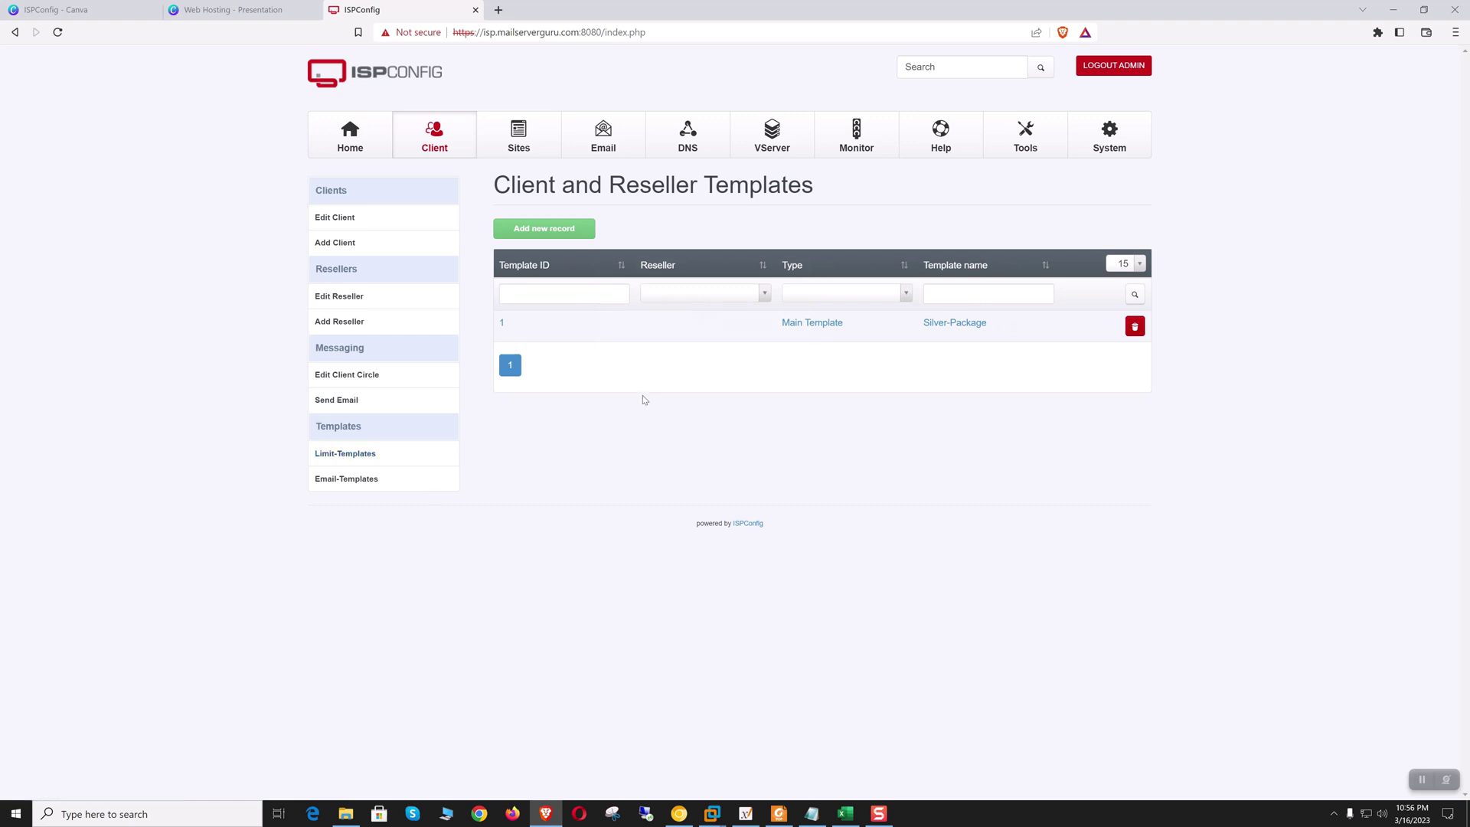
left_click(810, 324)
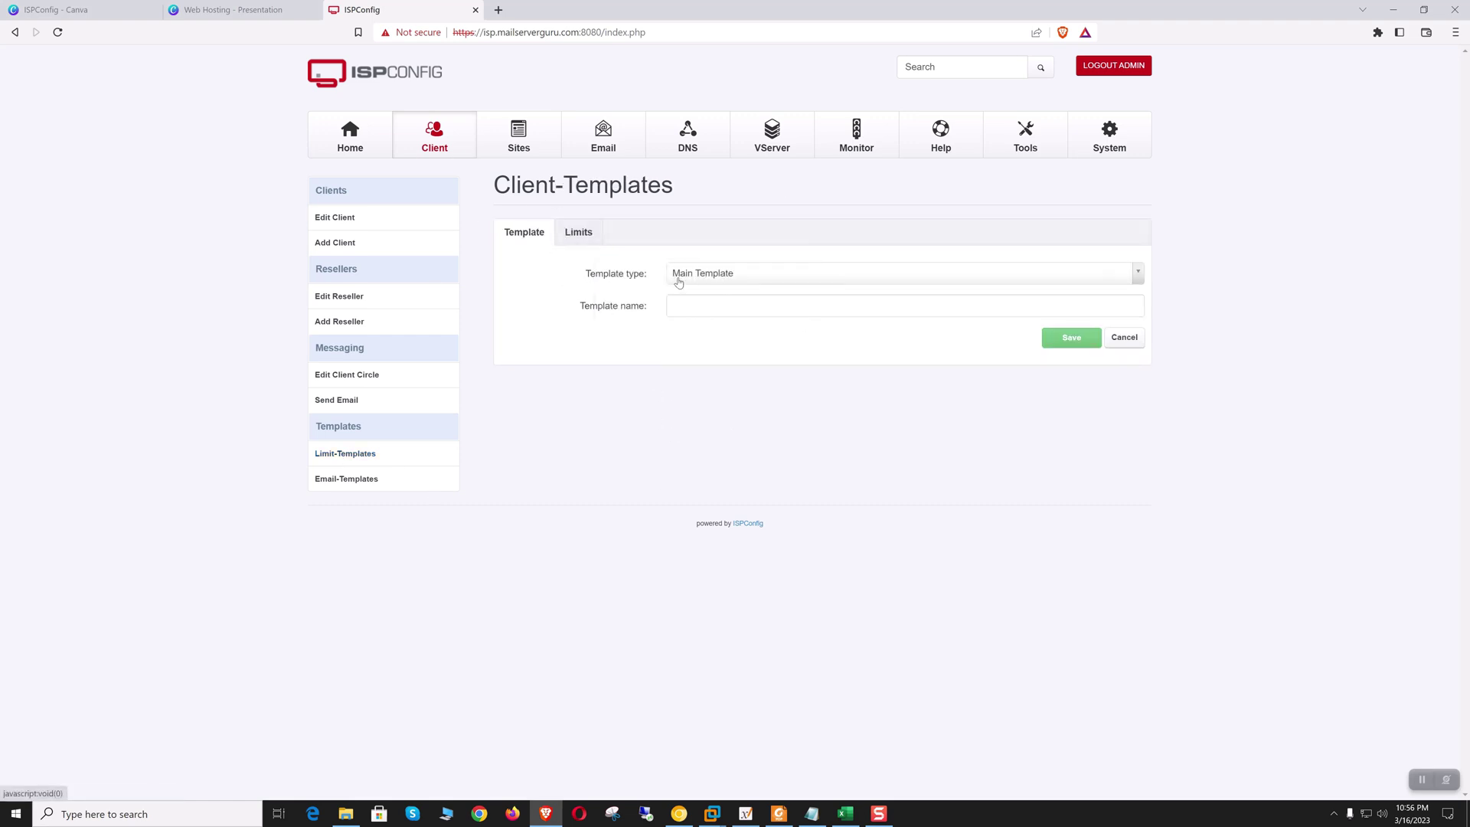
left_click(691, 277)
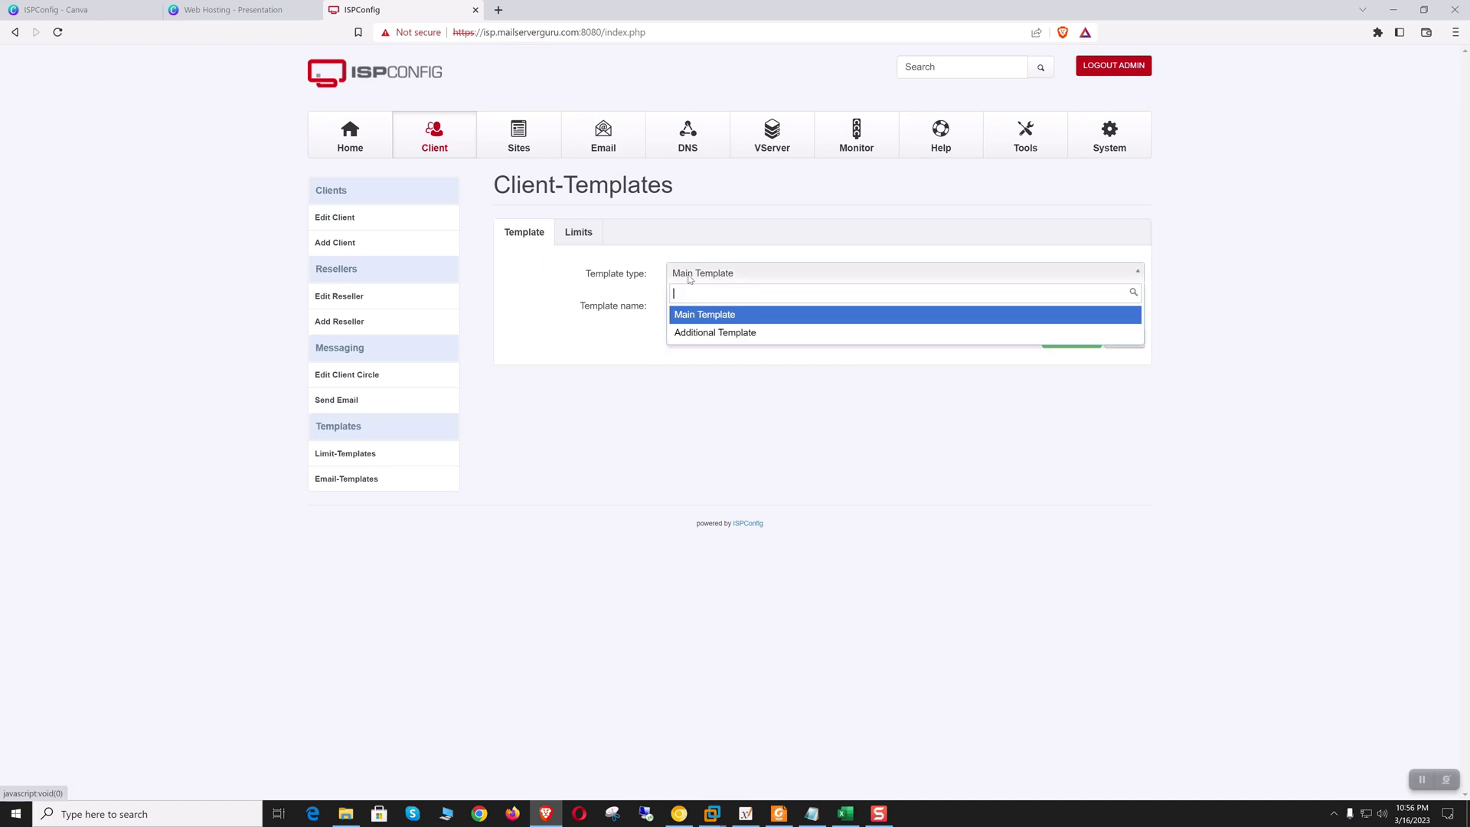
left_click(704, 315)
left_click(718, 306)
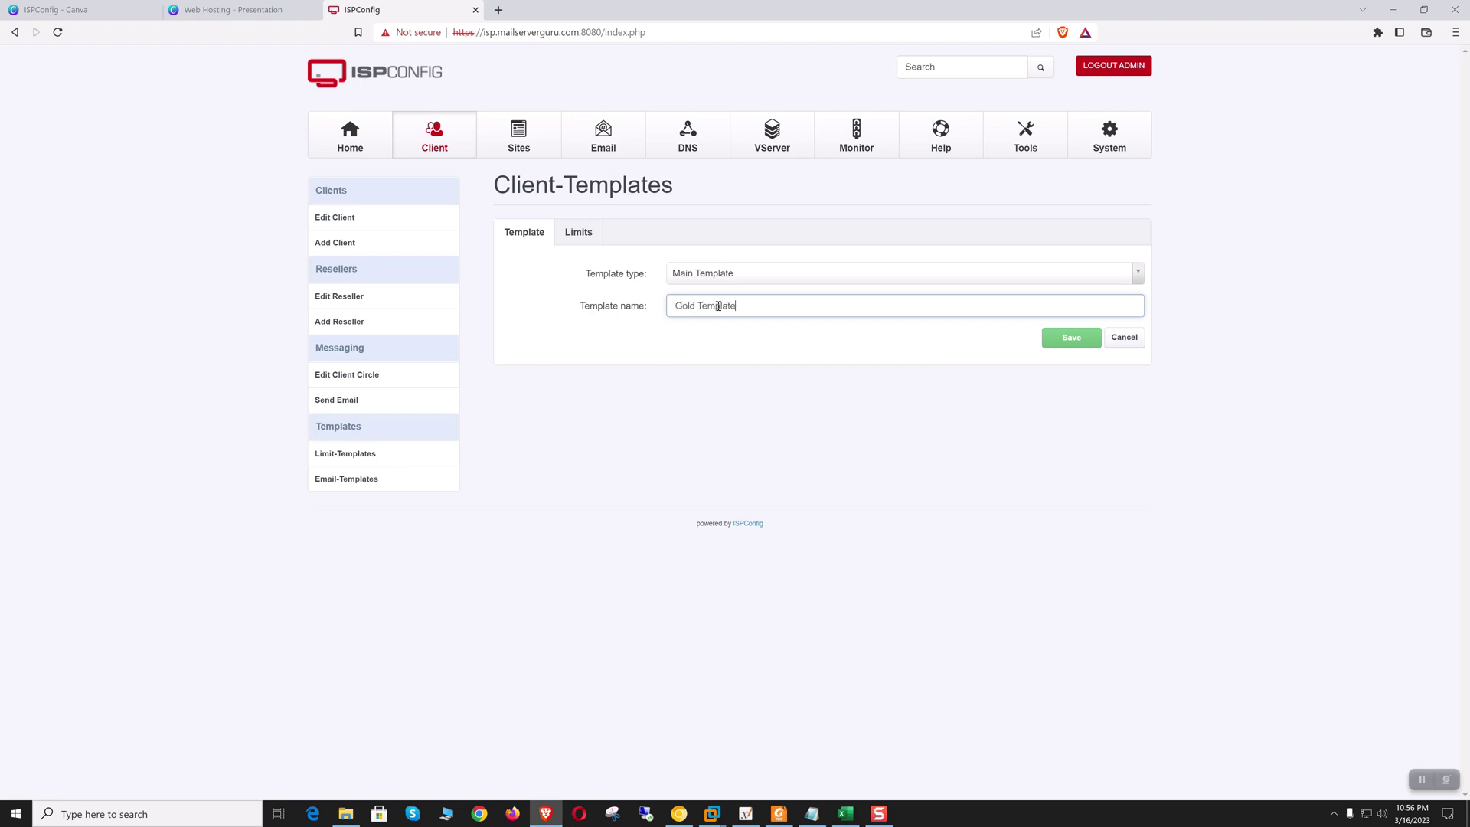
key("BackSpace")
key("BackSpace")
key("BackSpace")
key("BackSpace")
key("BackSpace")
key("BackSpace")
type("age")
key("BackSpace")
type("P")
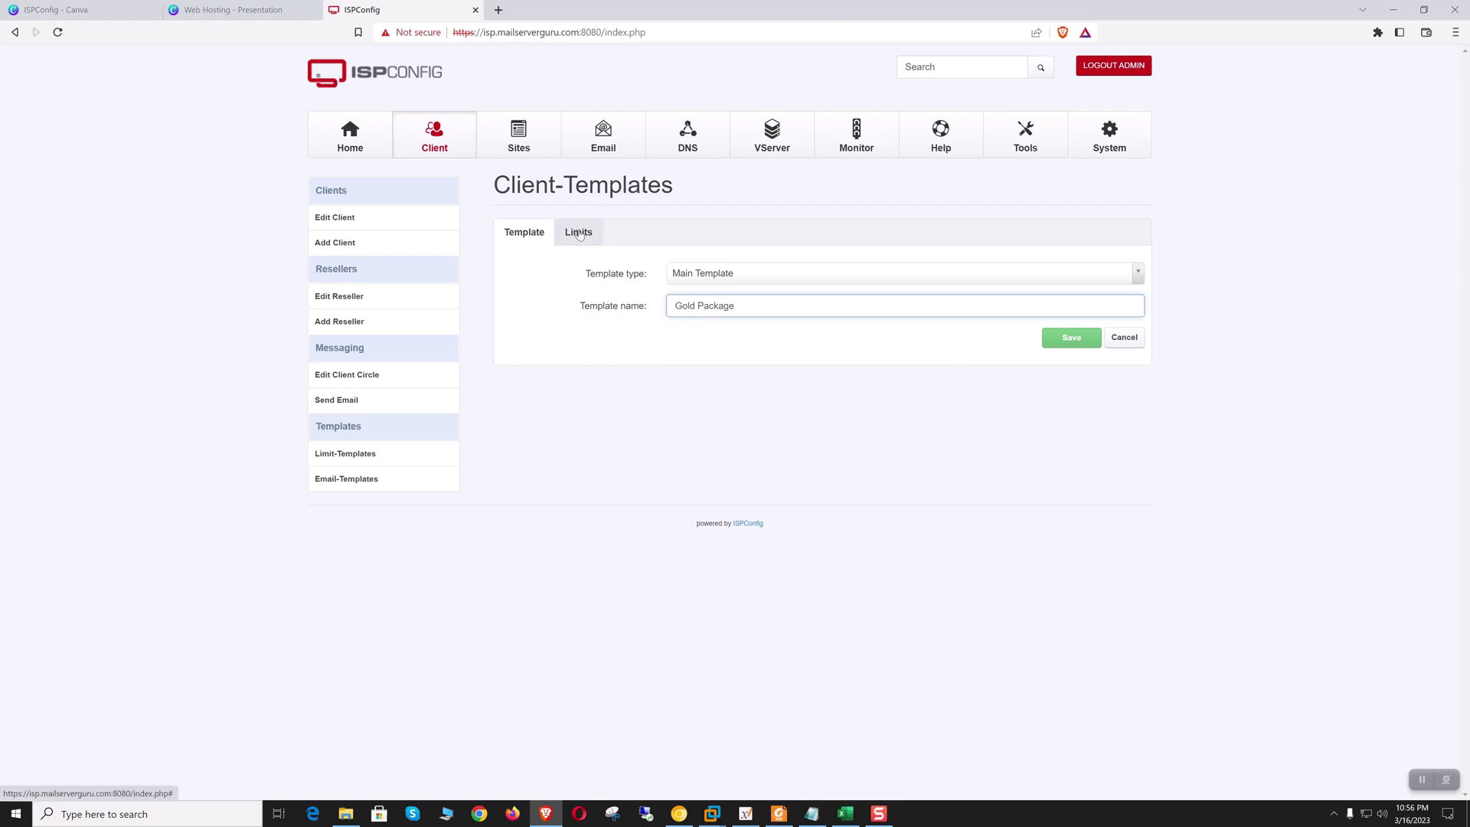
left_click(579, 233)
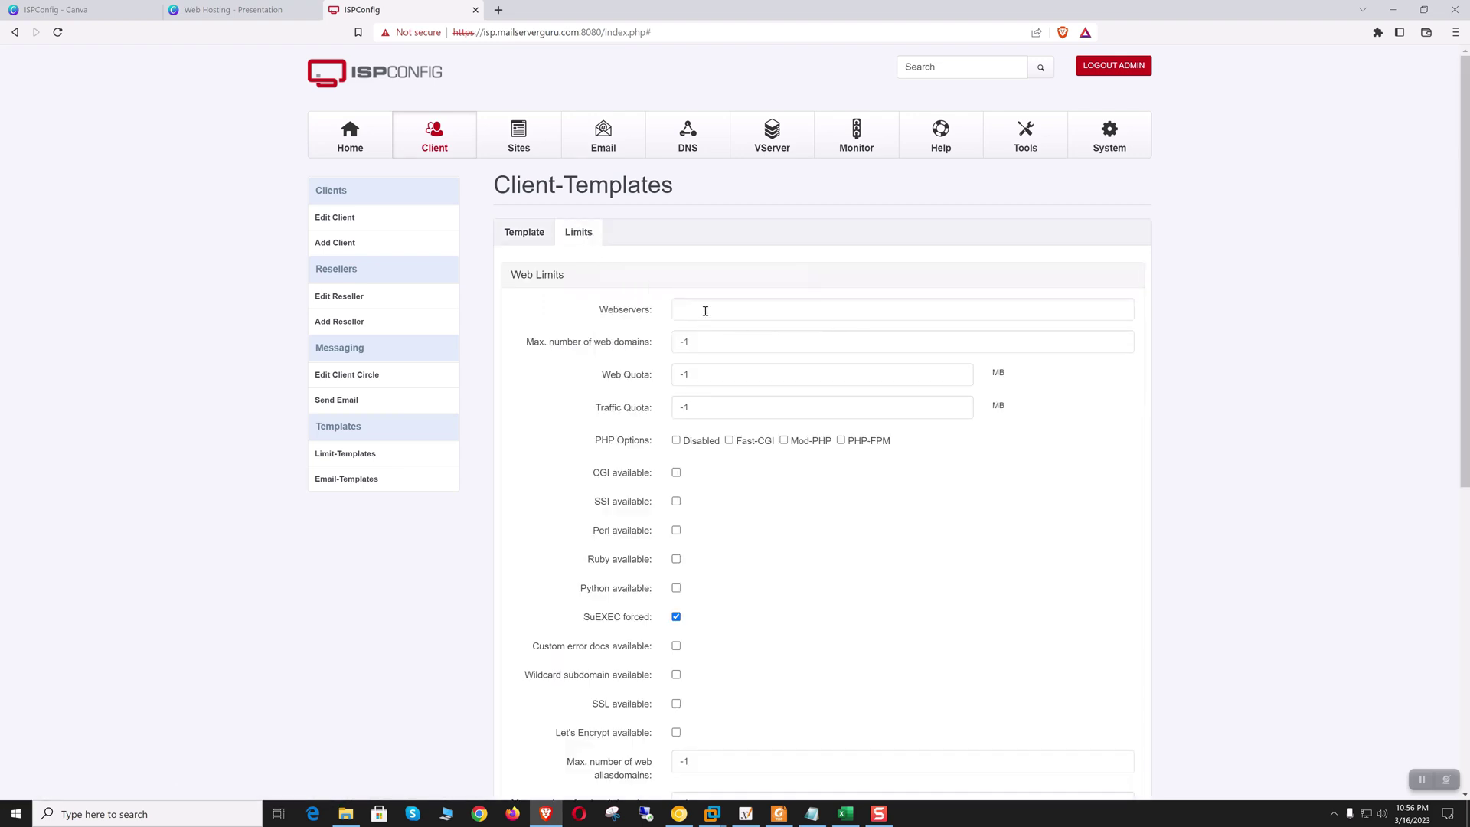
Step: Assign webserver isp.rainbow.com, set 100 web domains, and allow Disabled, Fast-CGI, Mod-PHP and PHP-FPM
left_click(708, 312)
left_click(716, 333)
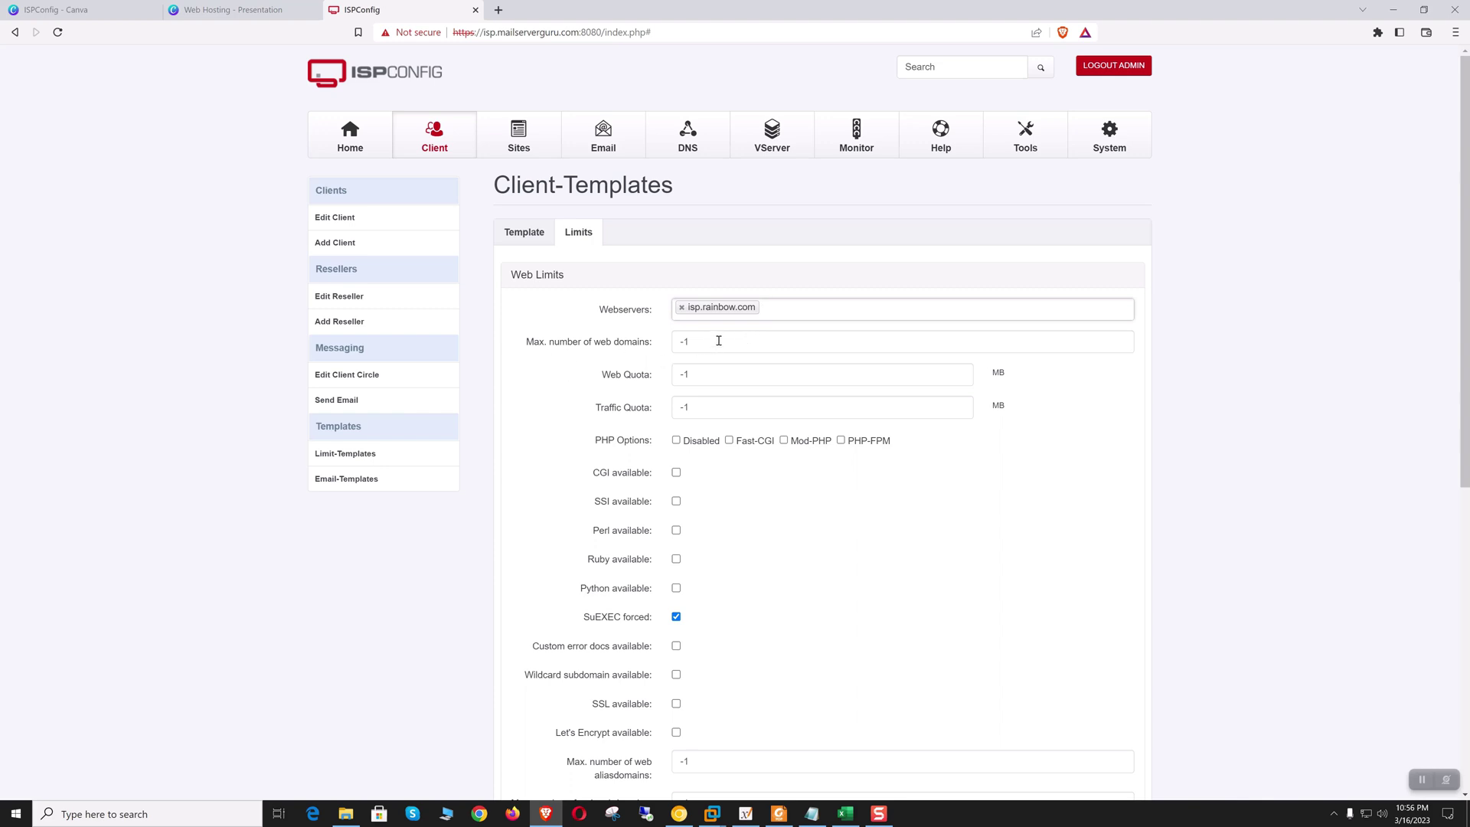
double_click(718, 341)
type("100")
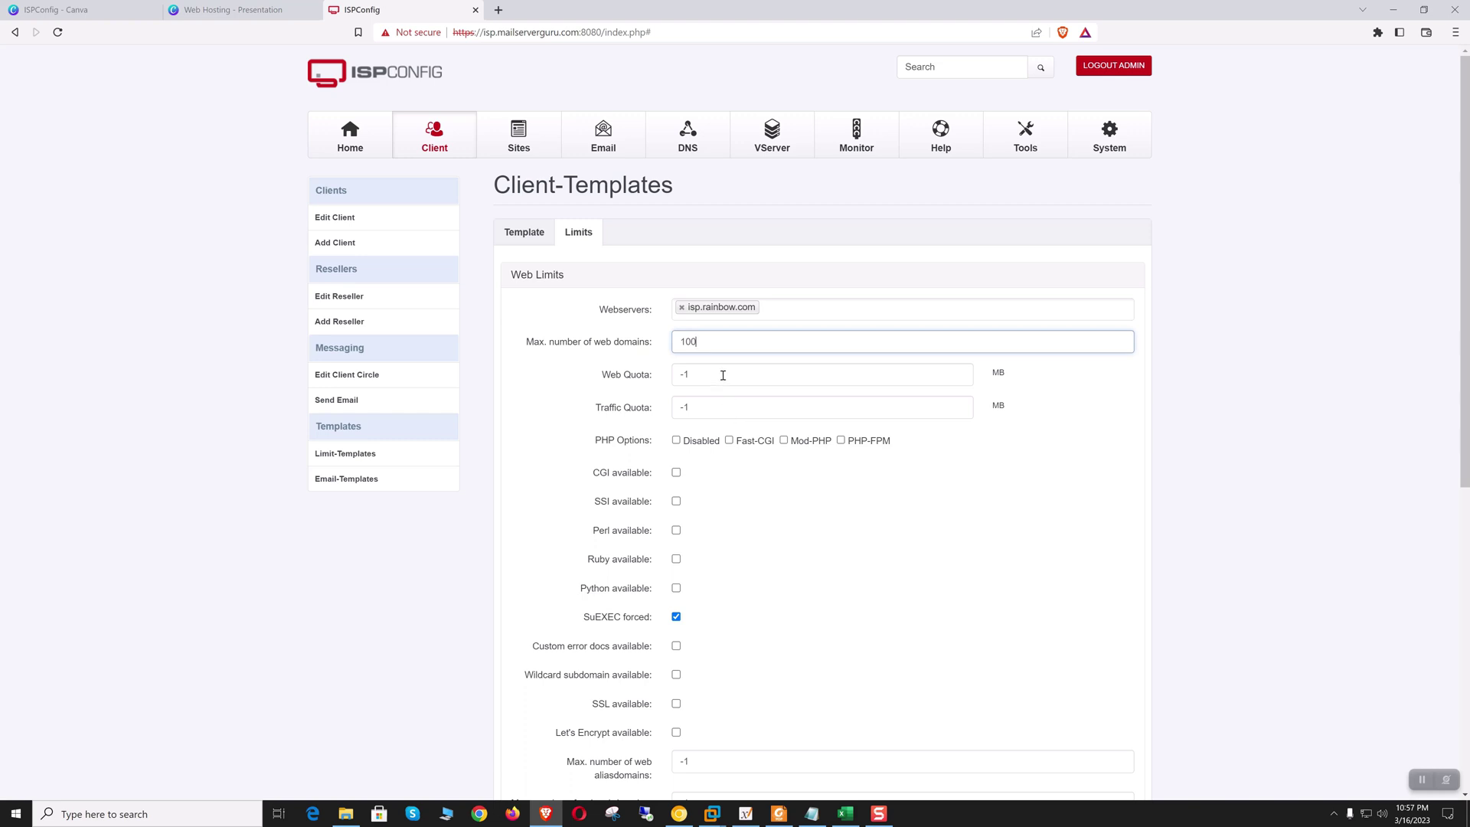
key("Tab")
key("Tab")
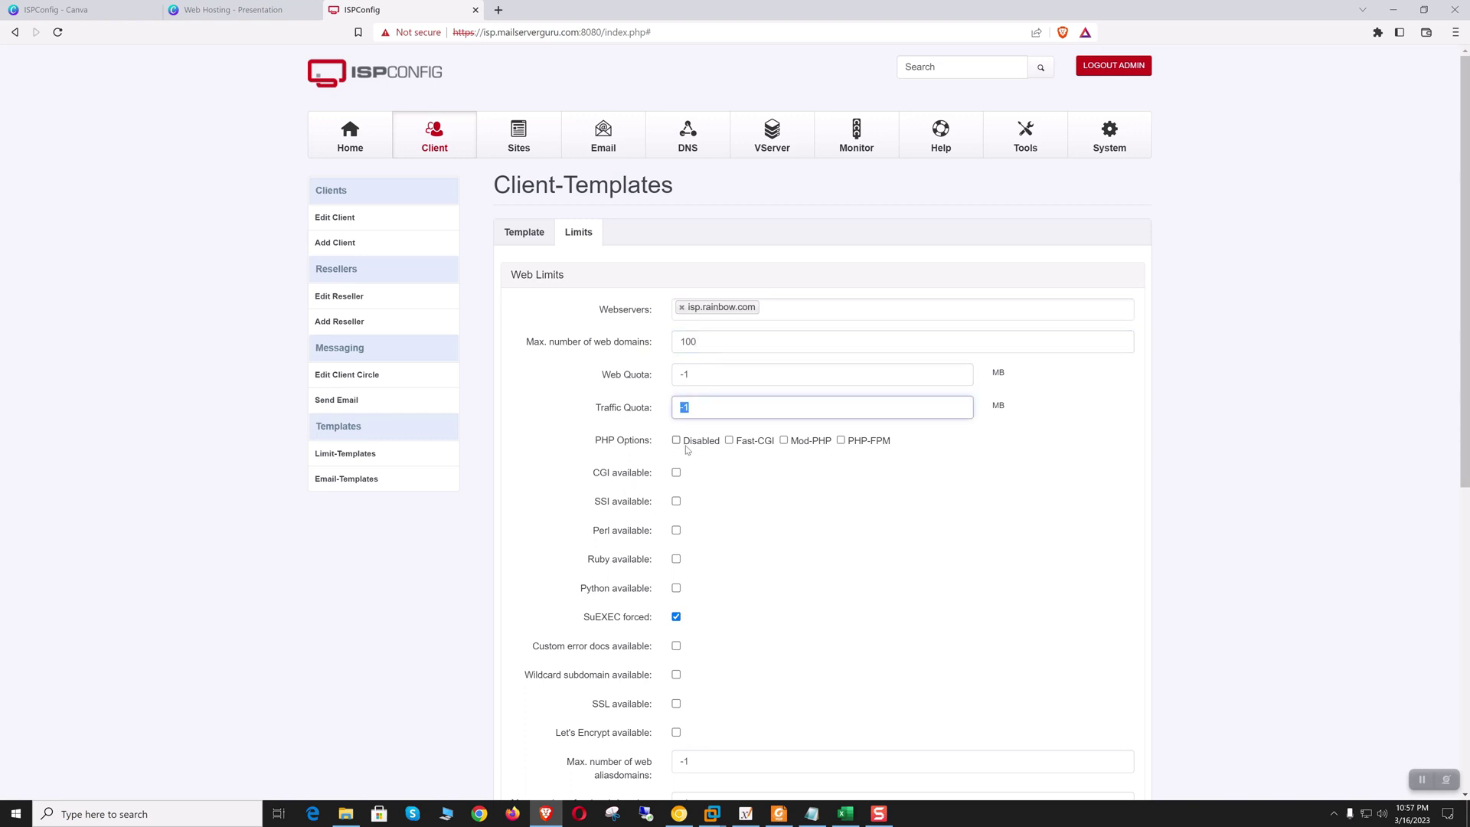
left_click(677, 441)
left_click(730, 441)
left_click(785, 441)
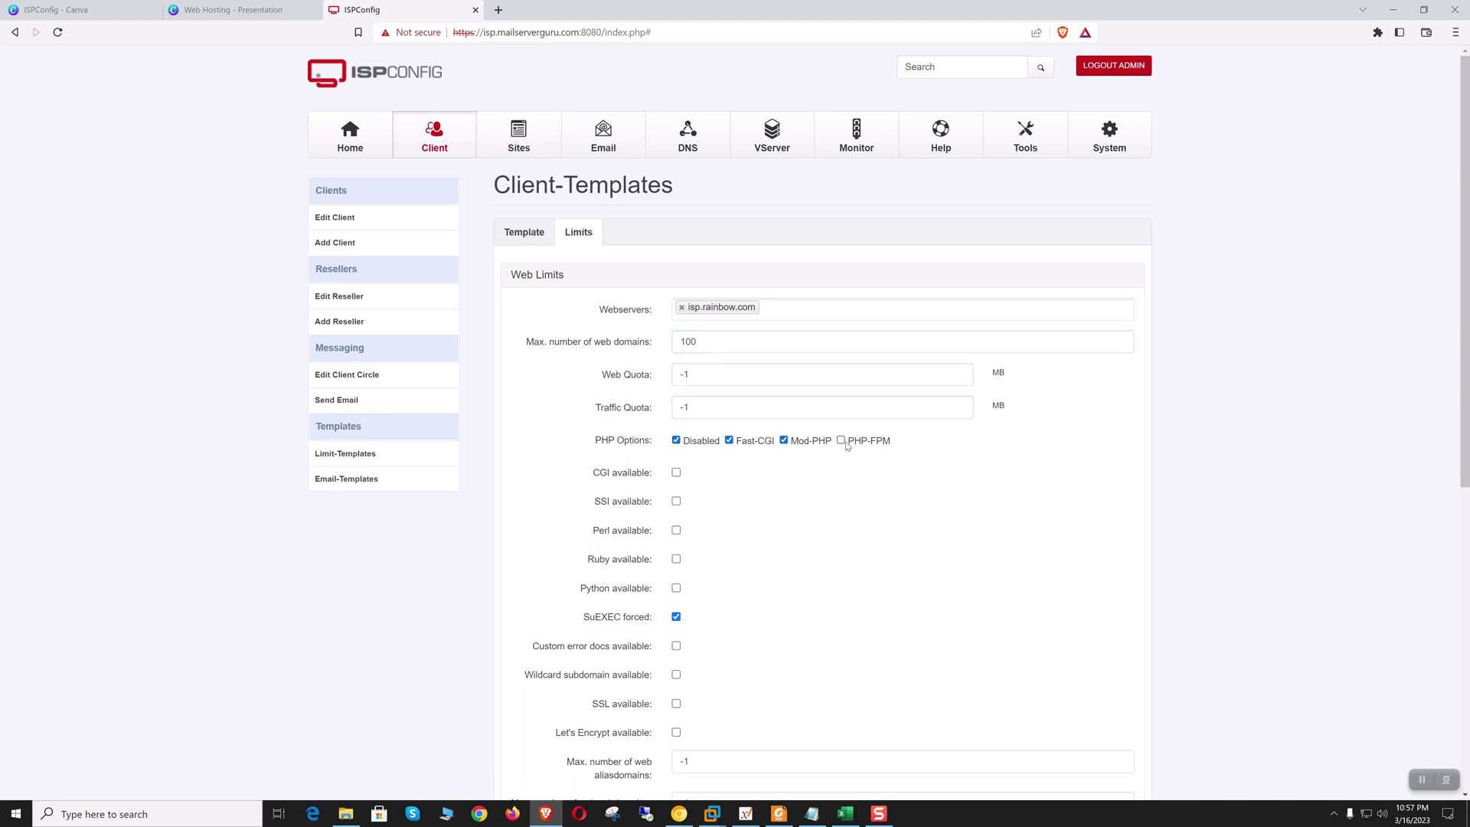
left_click(841, 441)
Step: Enable CGI, SSI, Perl, Ruby, Python, custom error docs, wildcard subdomains, SSL and Let's Encrypt
left_click(676, 472)
left_click(676, 502)
left_click(676, 531)
left_click(676, 559)
left_click(676, 588)
scroll(718, 528, "down", 3)
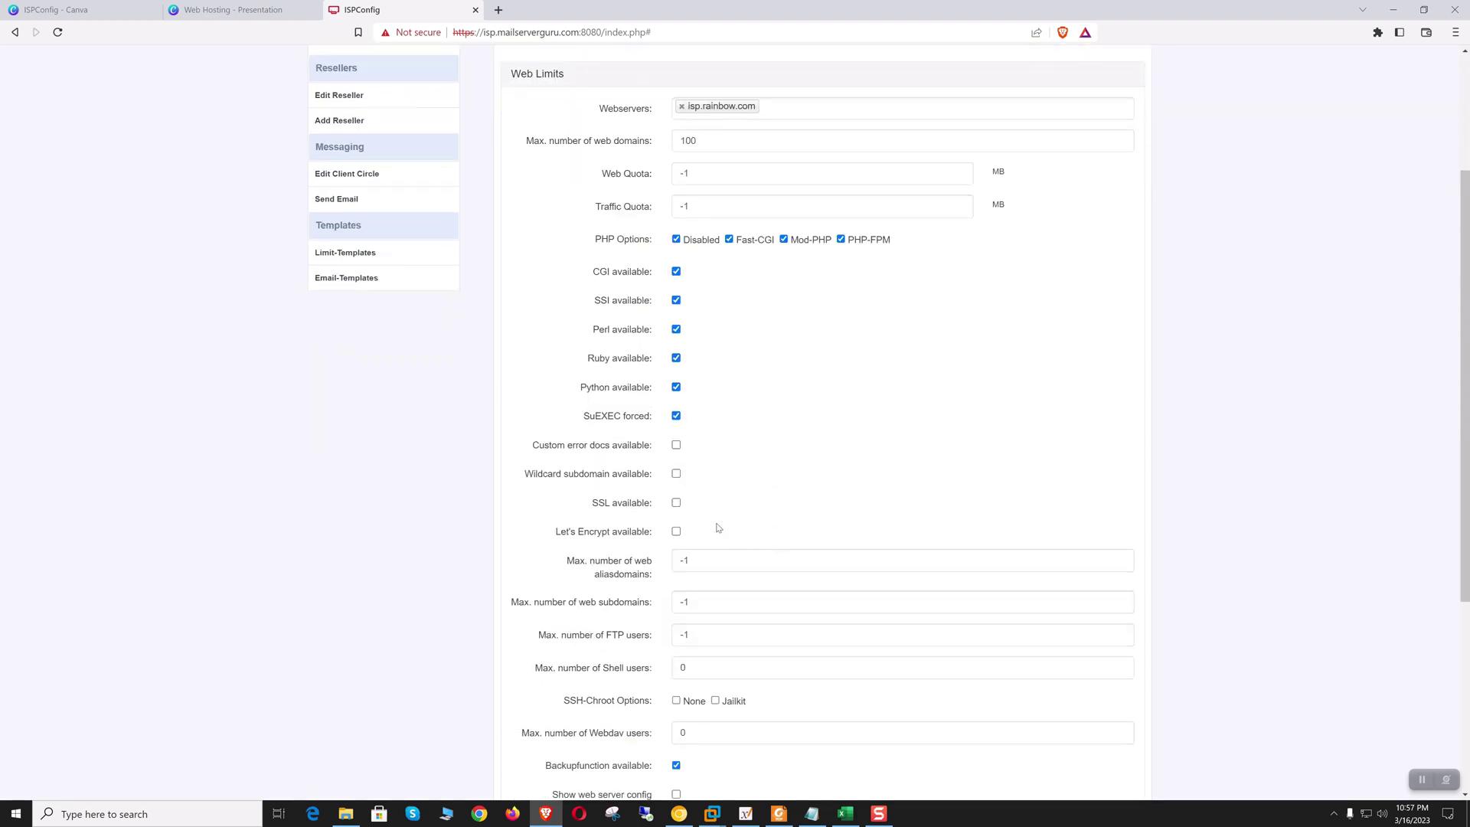
left_click(676, 445)
left_click(676, 474)
left_click(677, 503)
left_click(677, 532)
Step: Allow None and Jailkit SSH-chroot, enable web server config selection, and save the template
scroll(763, 490, "down", 3)
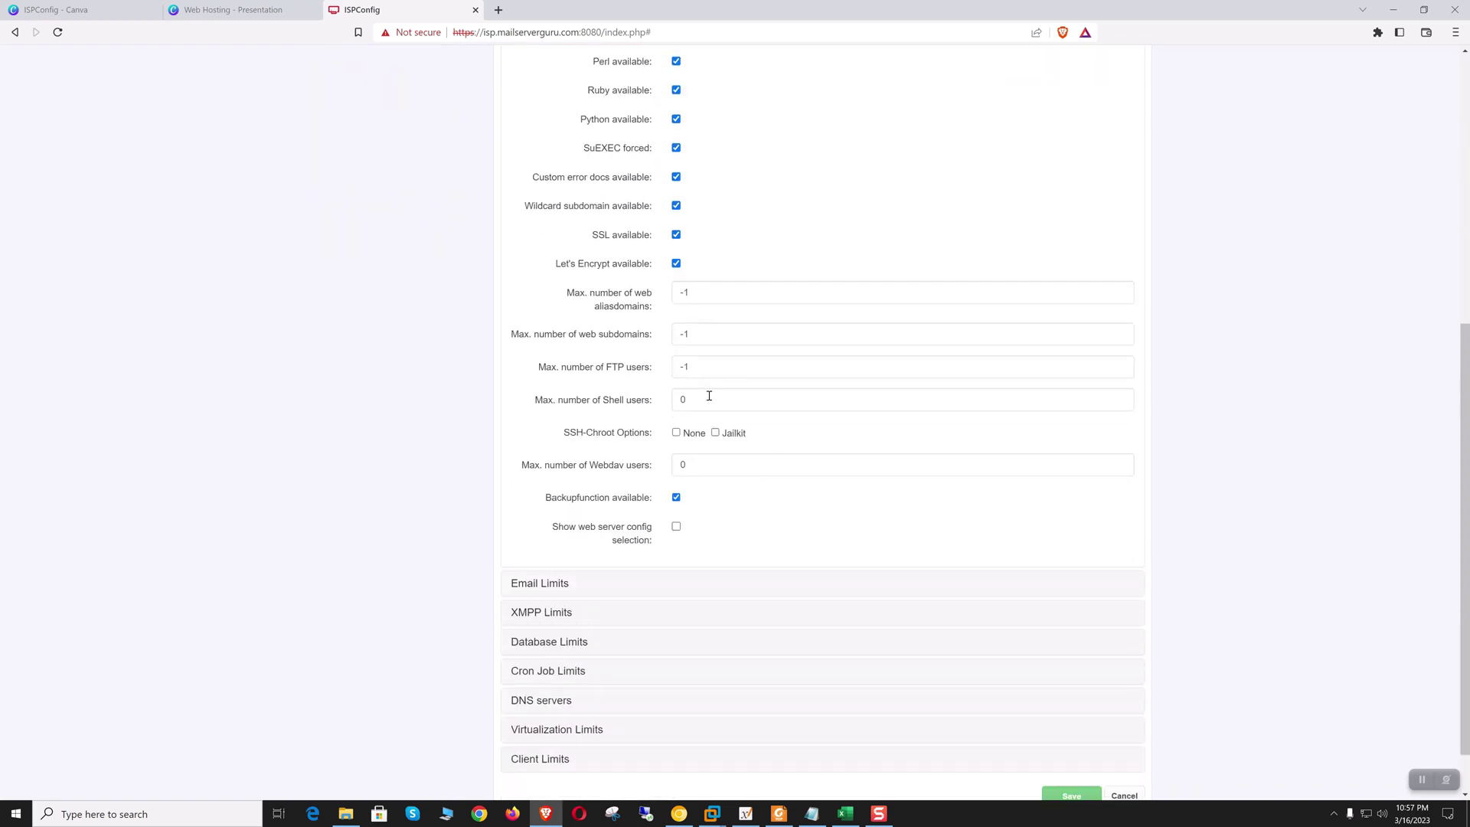
left_click_drag(709, 396, 585, 416)
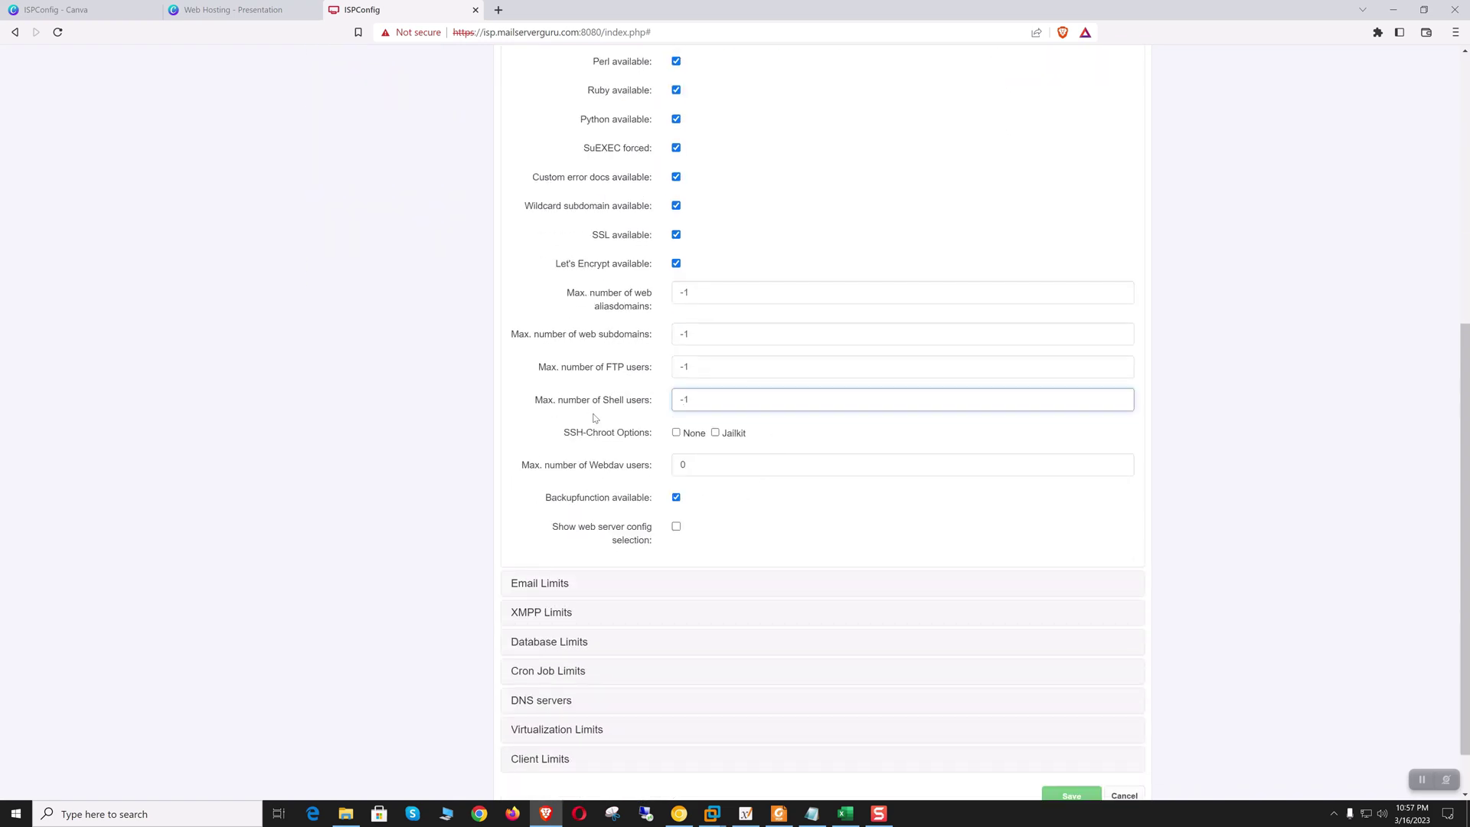
left_click(676, 432)
left_click(716, 432)
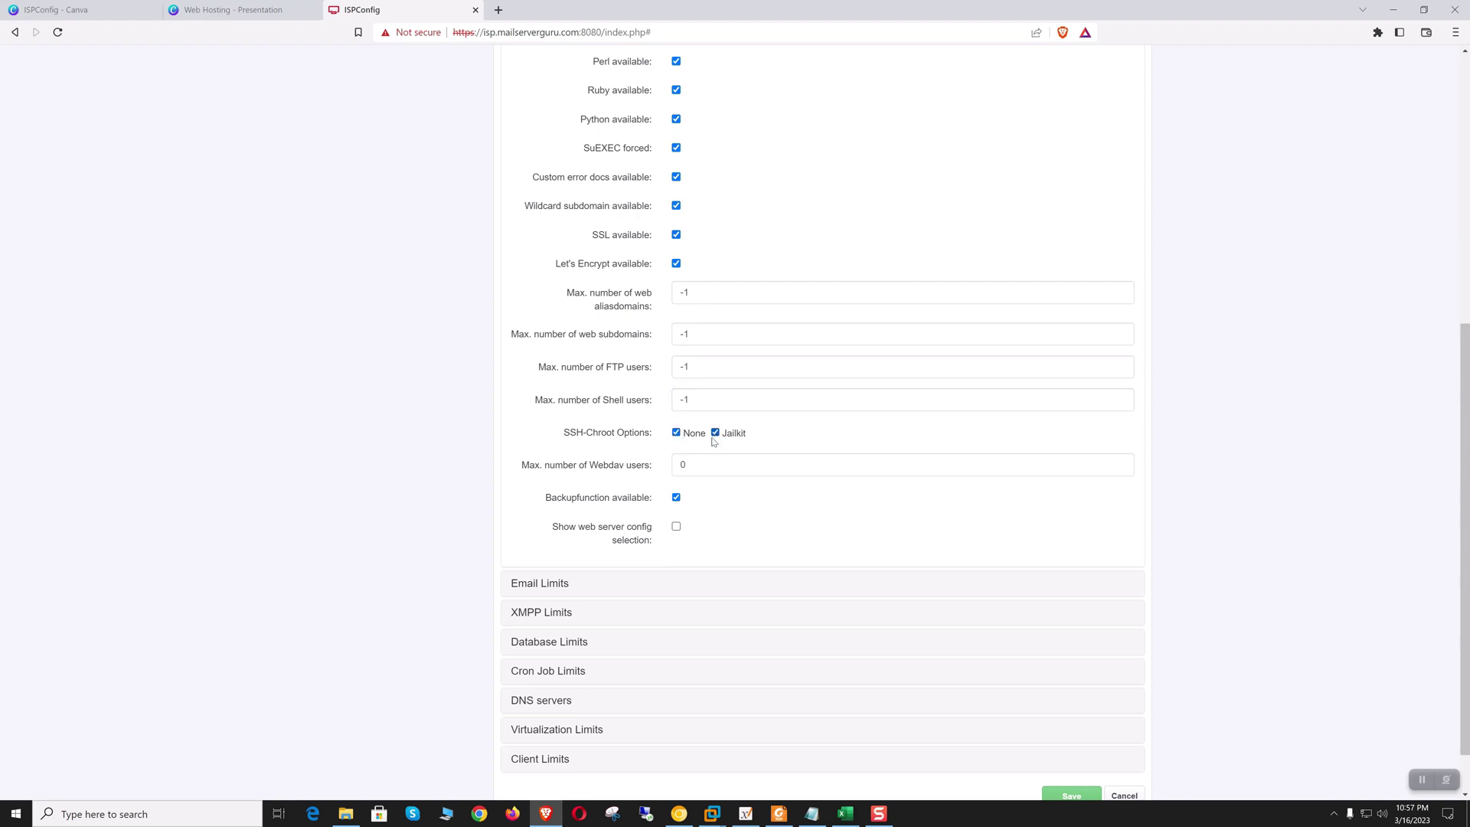
left_click_drag(693, 466, 518, 472)
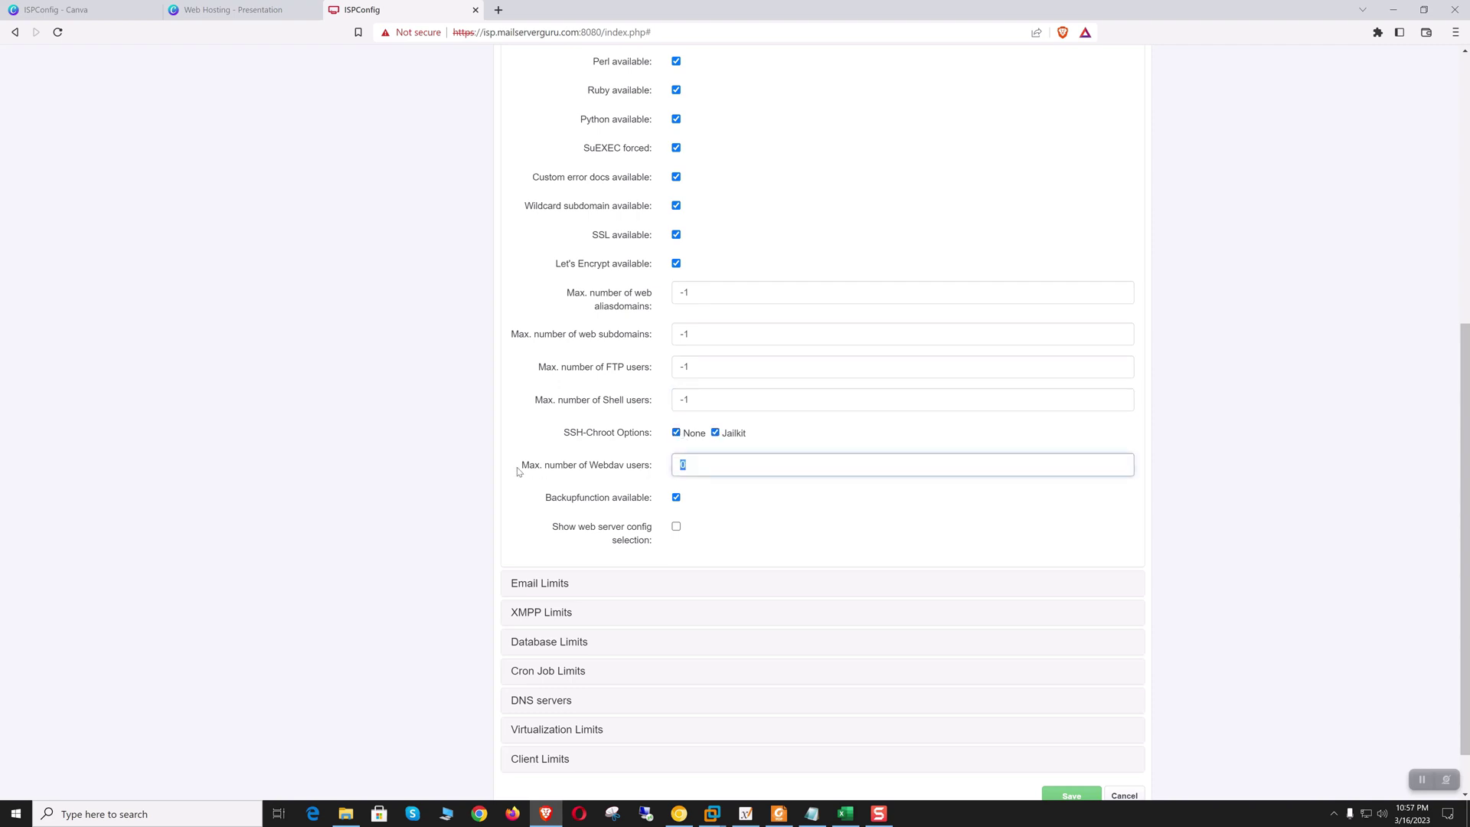
left_click(676, 526)
scroll(953, 536, "down", 1)
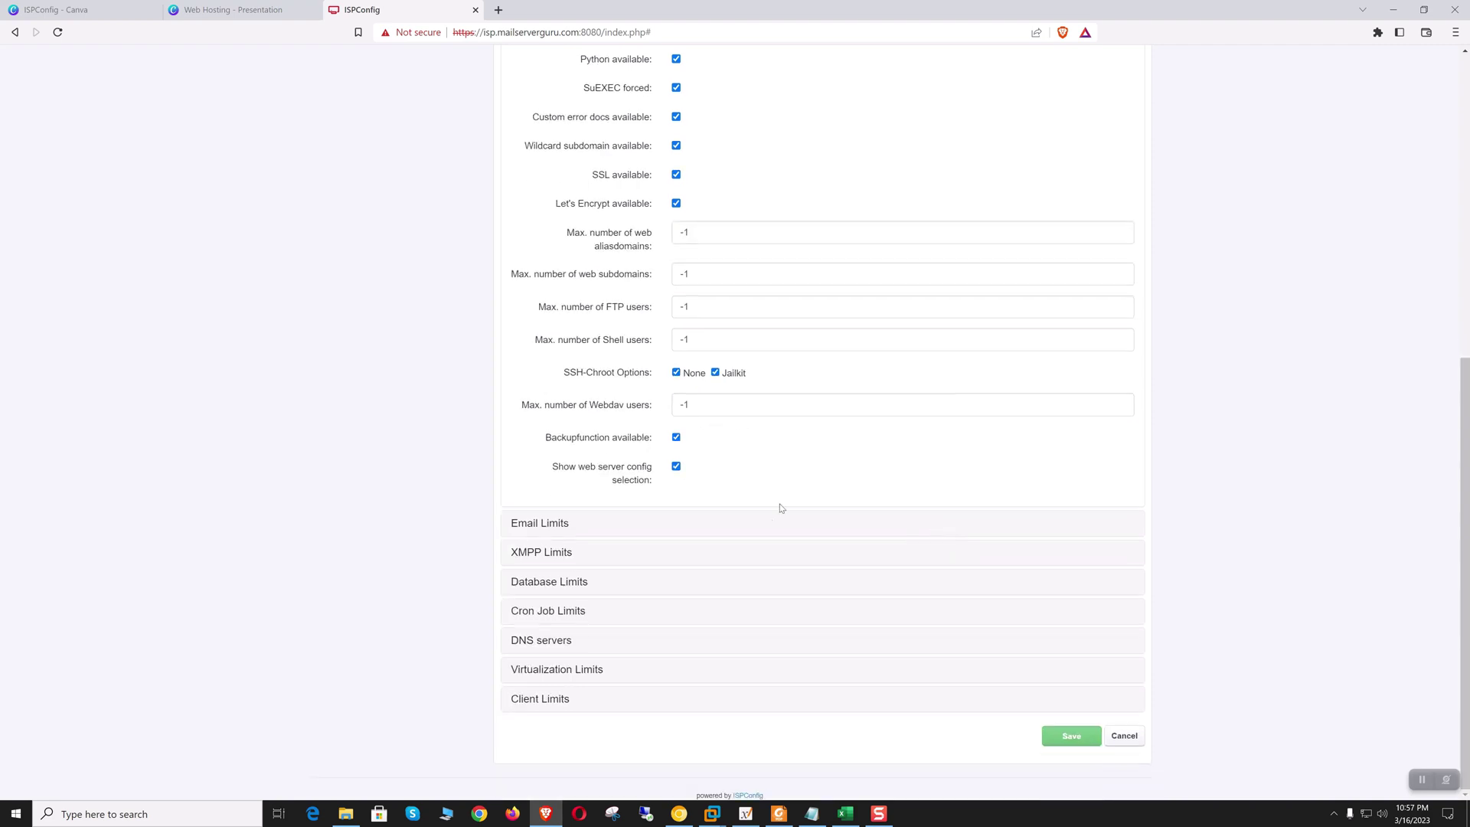
scroll(781, 508, "up", 5)
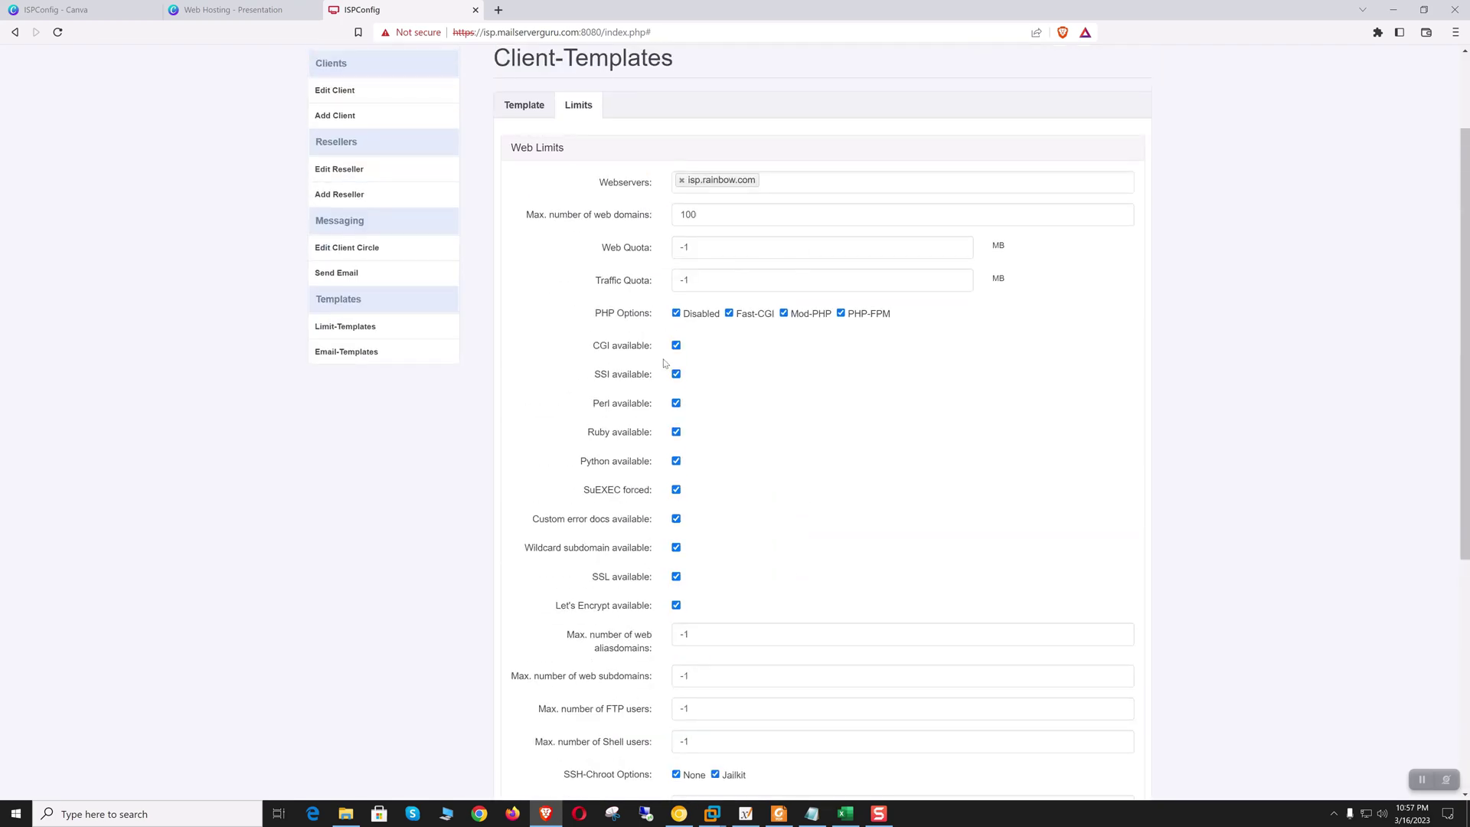
scroll(664, 364, "up", 2)
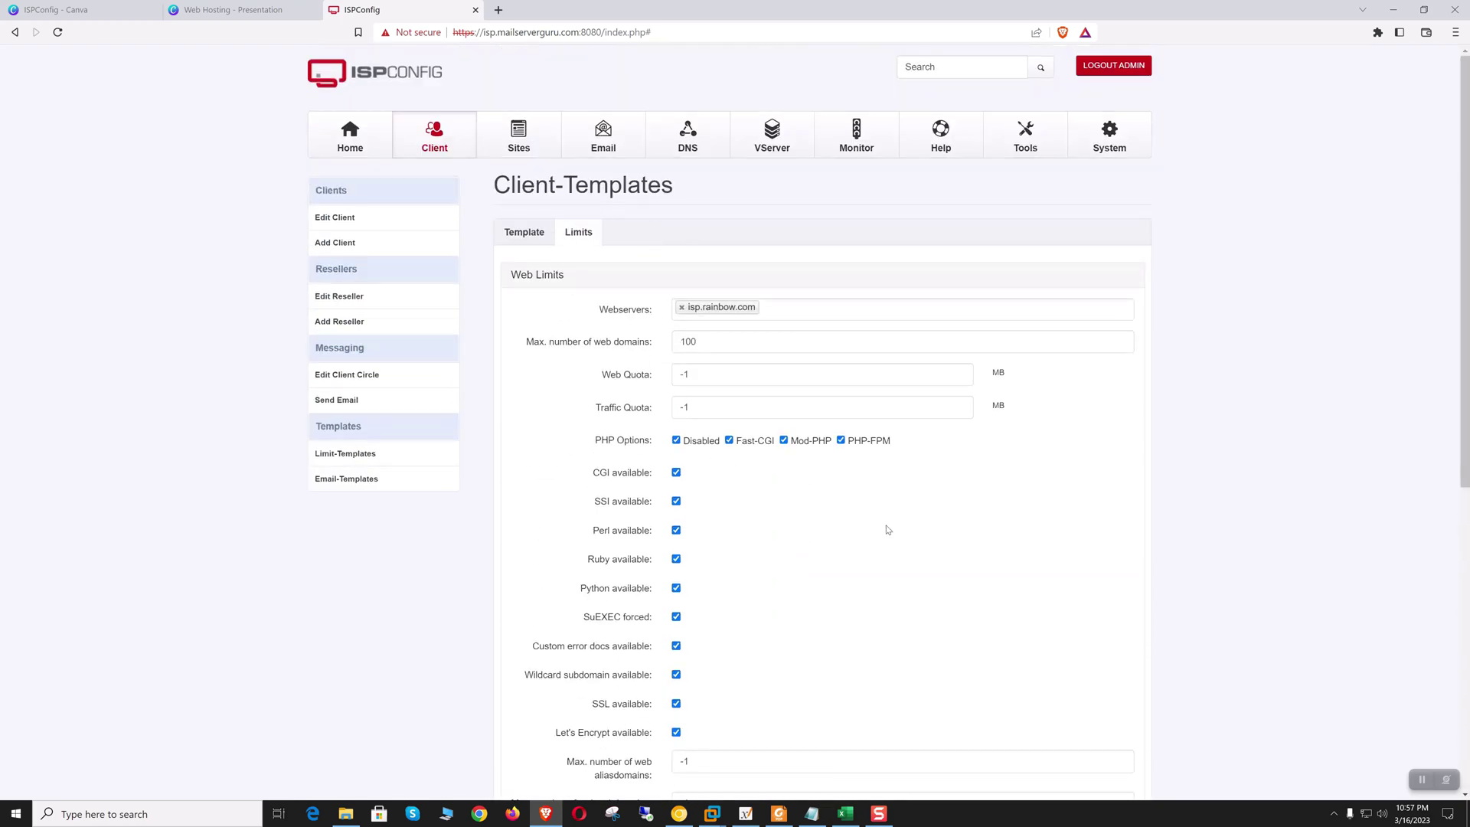
scroll(1001, 617, "down", 7)
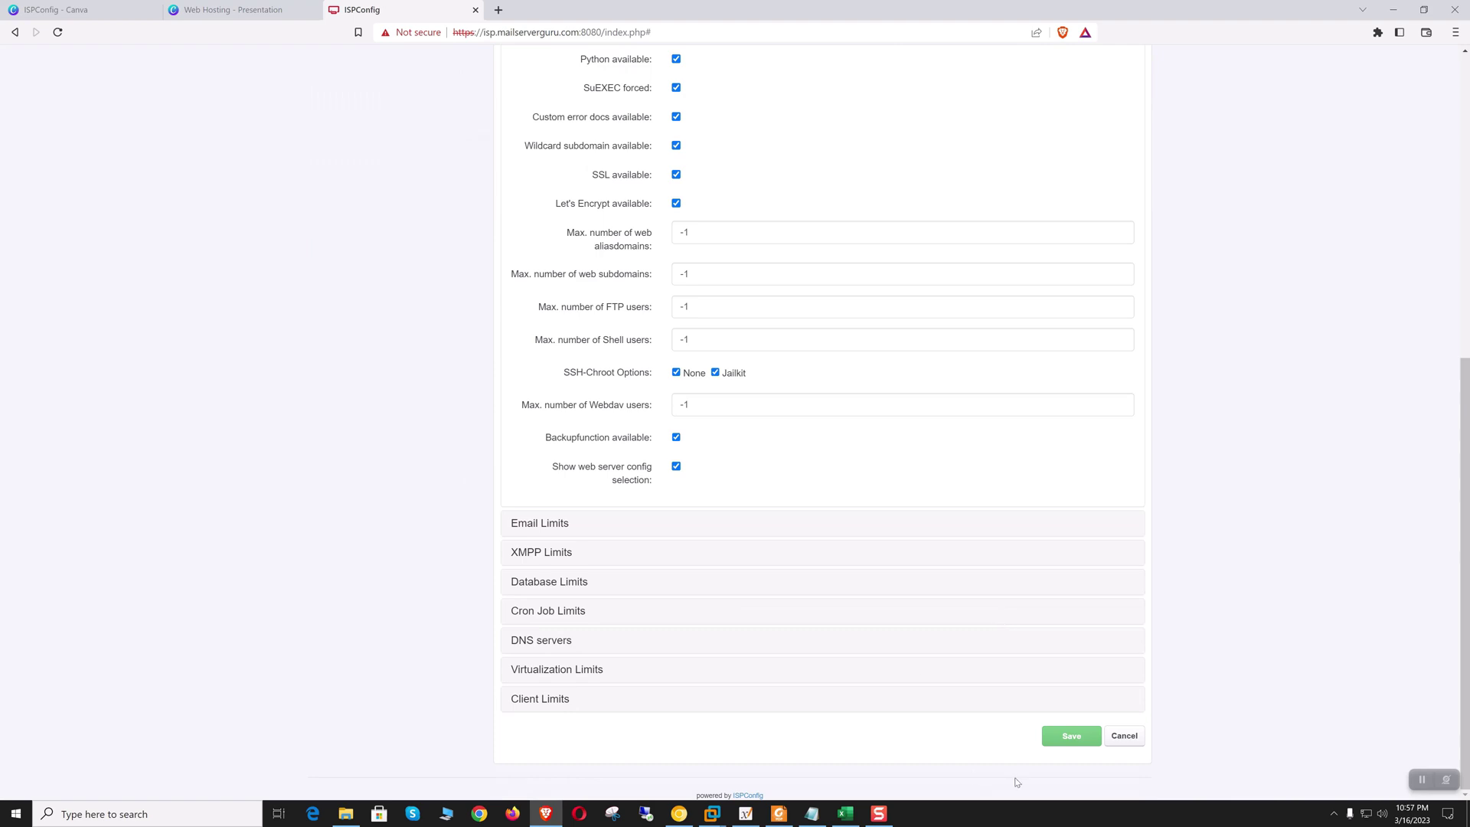
left_click(1071, 736)
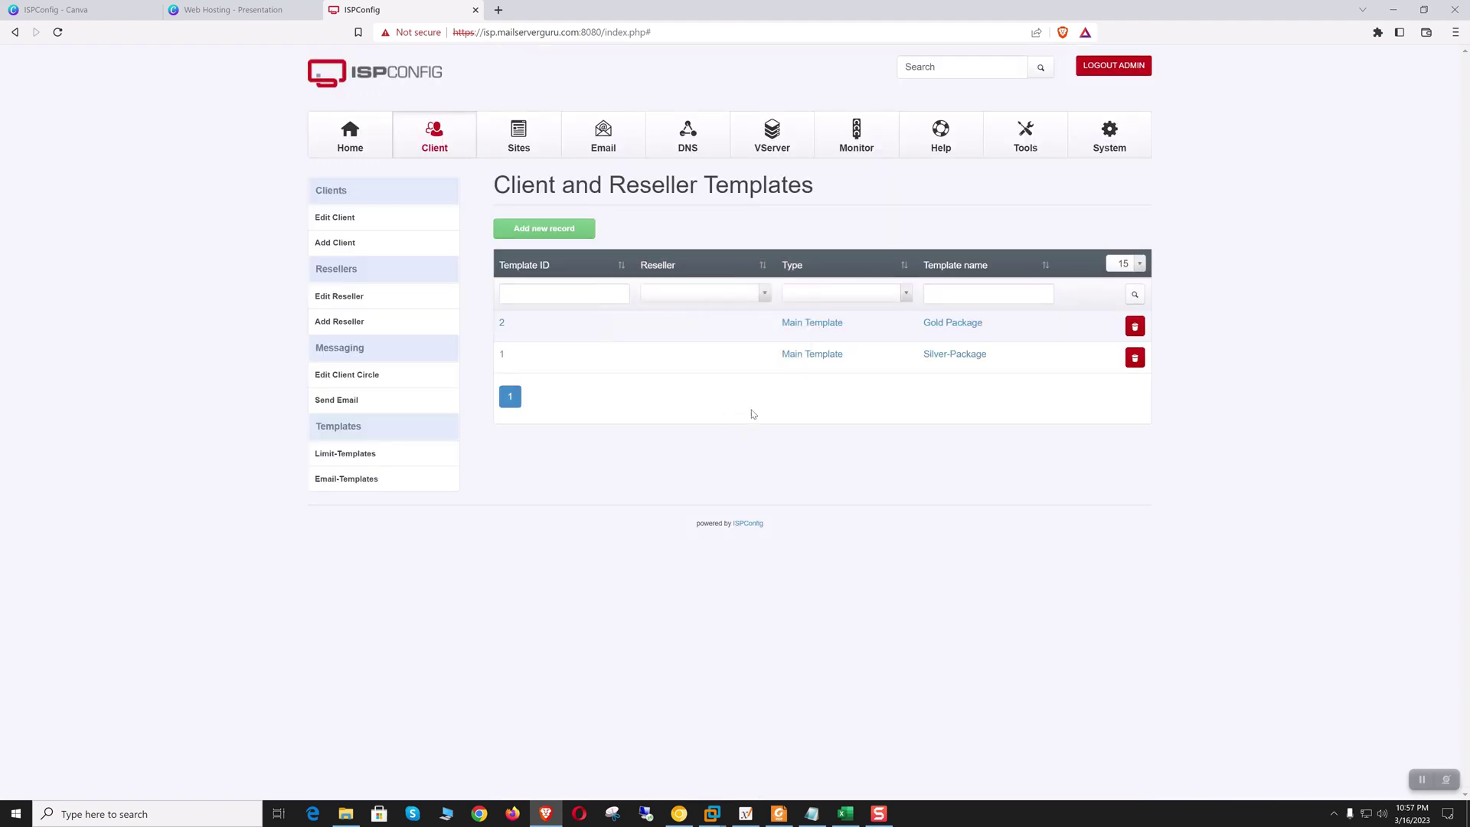
Step: Rename the Gold Package template to 'Gold-Hosting-Package' and save
left_click(978, 336)
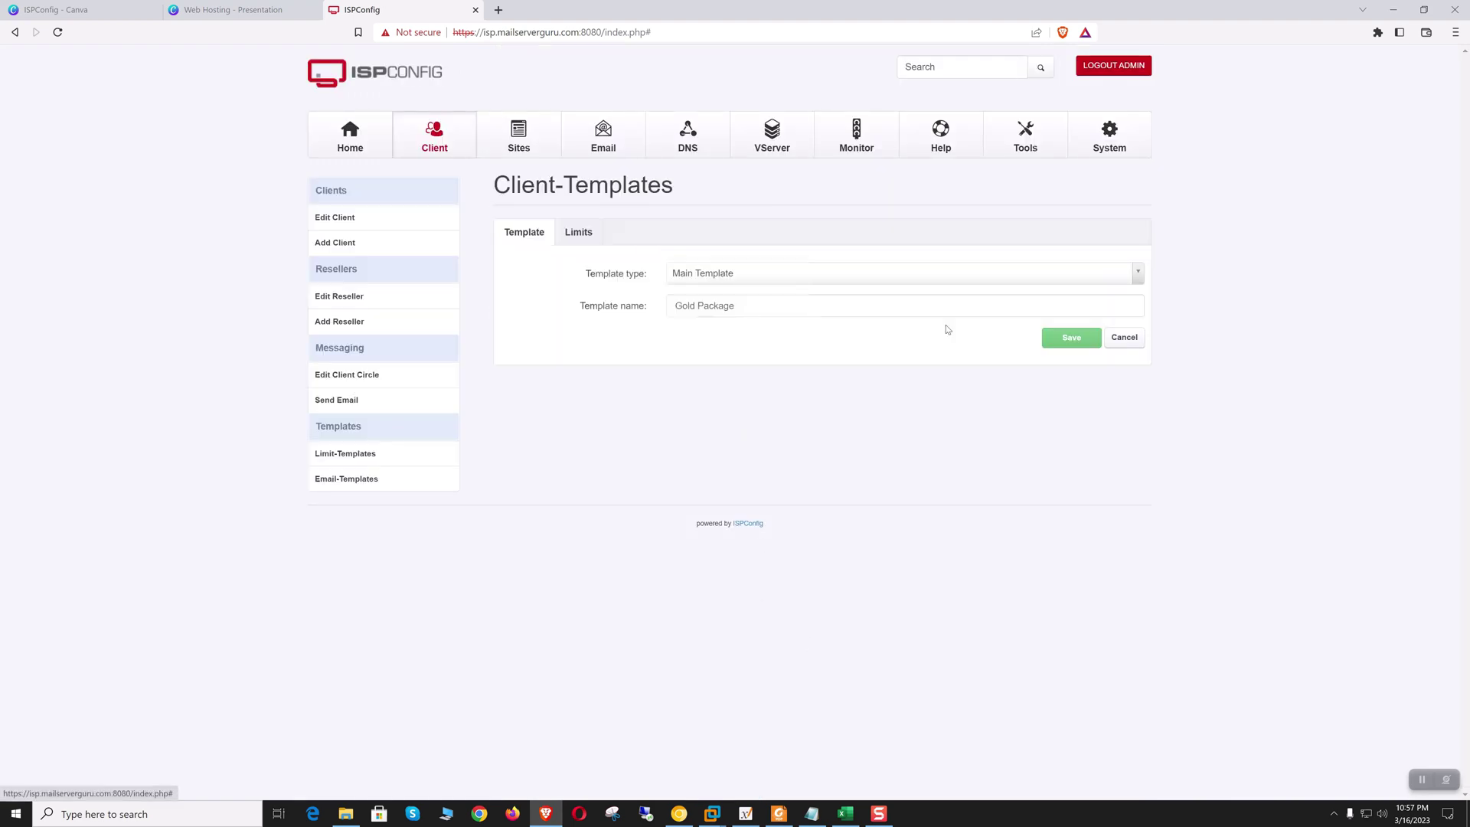
left_click(741, 310)
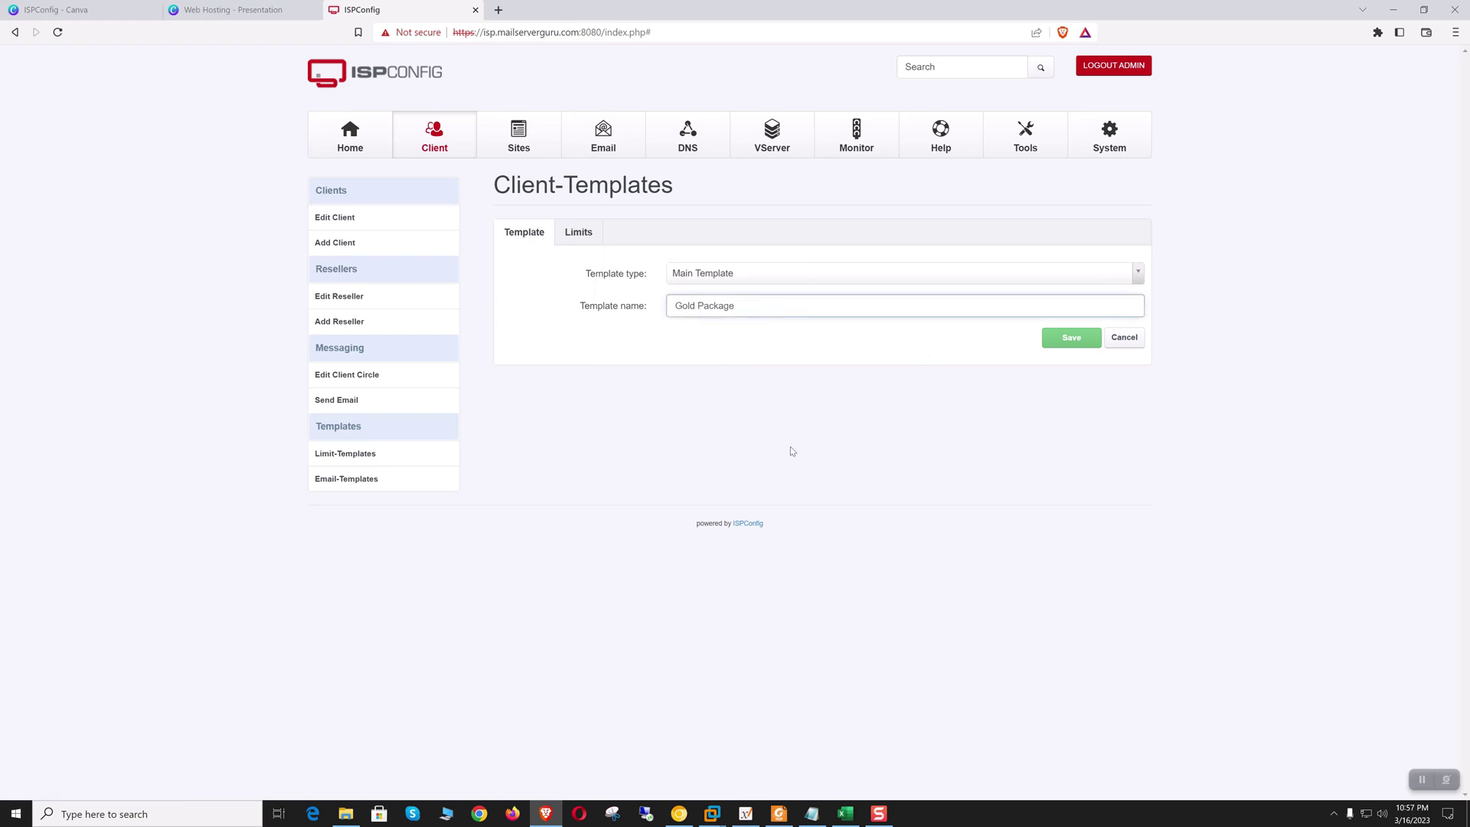
key("ctrl+Left")
key("BackSpace")
type("-Hosting-")
left_click(1072, 340)
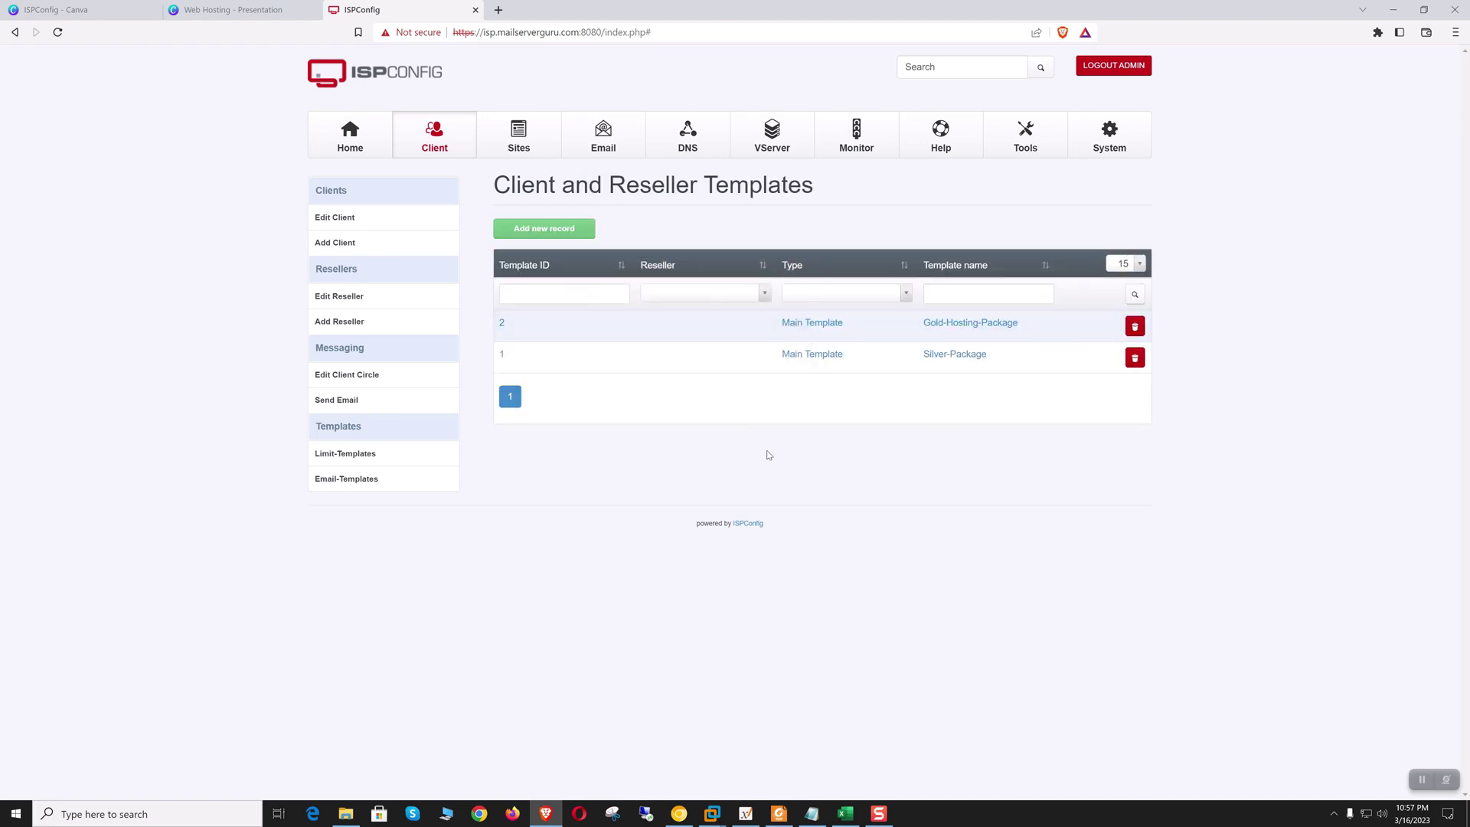
Step: Start a new reseller with company name Reseller2, title Mr. and contact name Reseller2
left_click(348, 322)
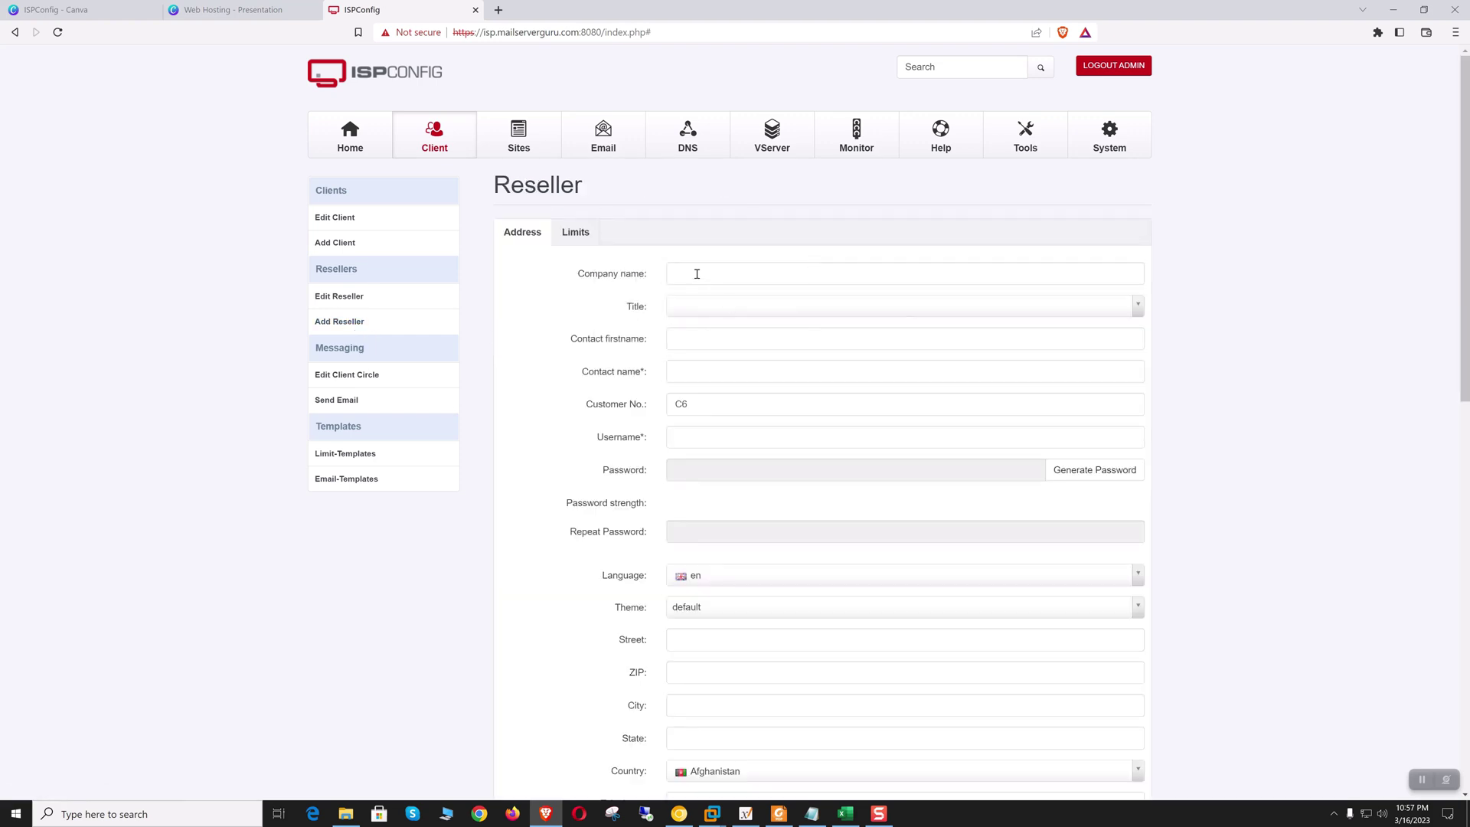
left_click(697, 274)
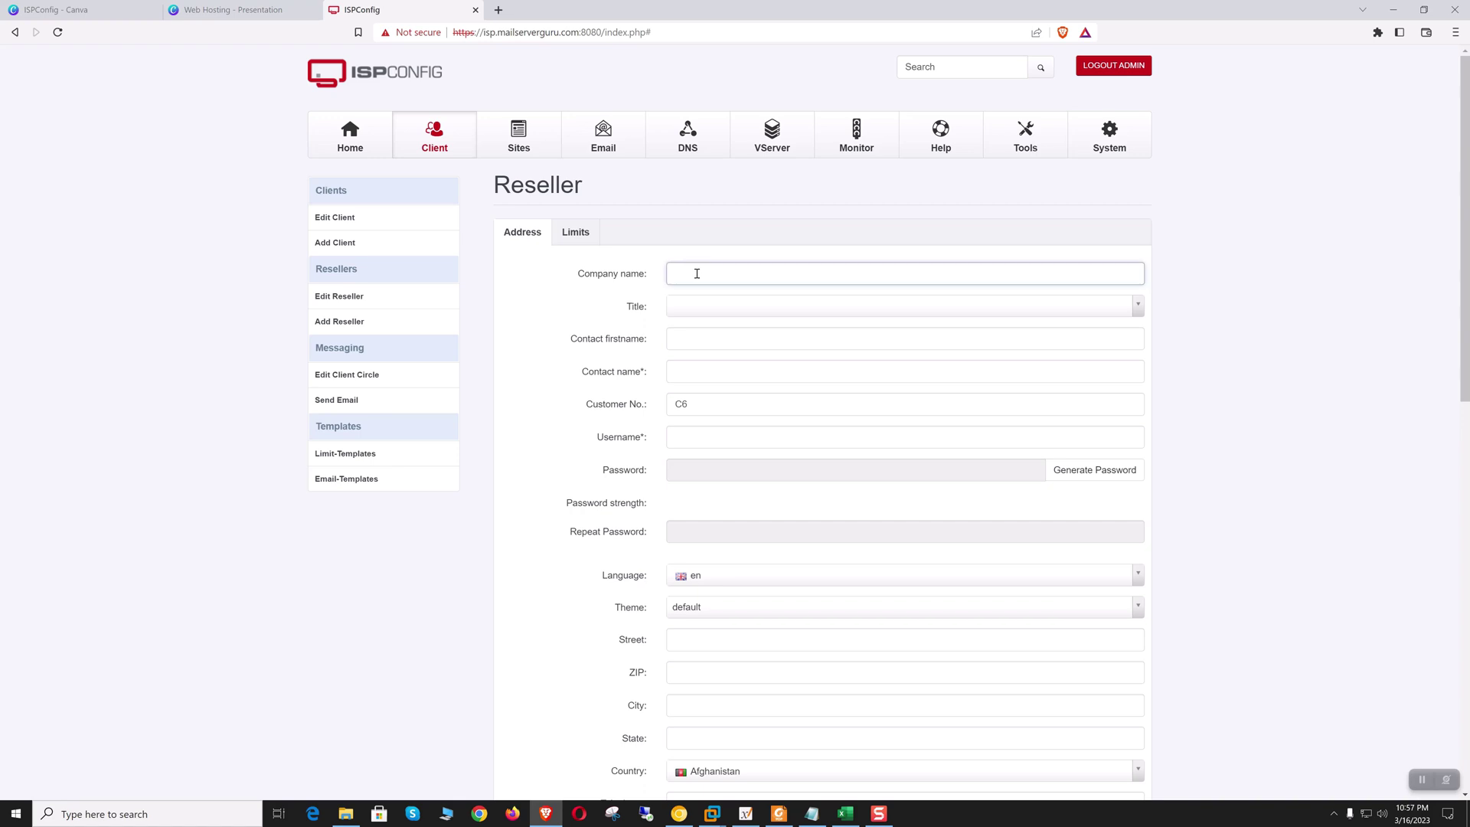
type("Re")
key("BackSpace")
key("BackSpace")
left_click(719, 310)
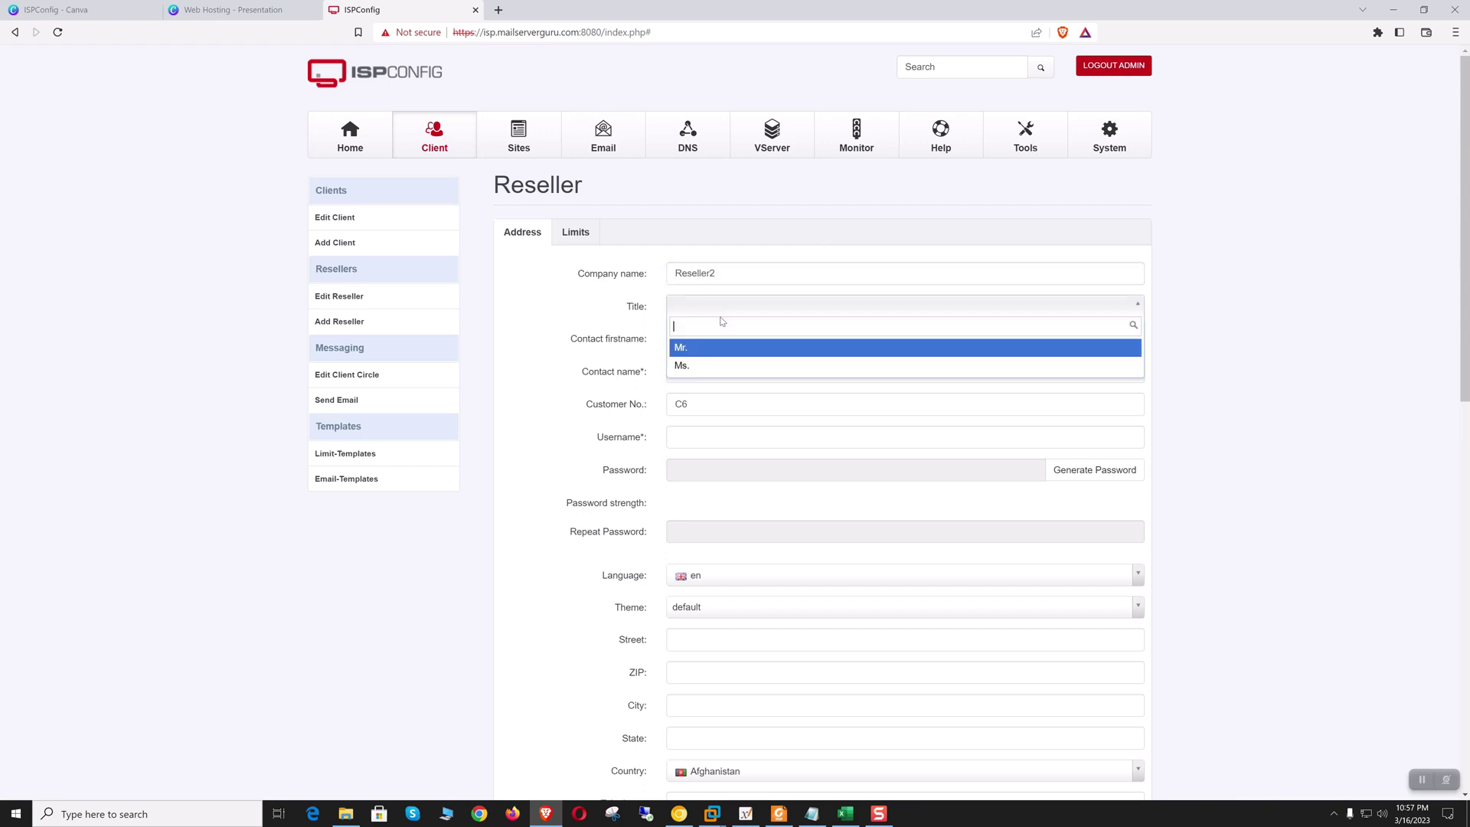
left_click(698, 345)
left_click(720, 341)
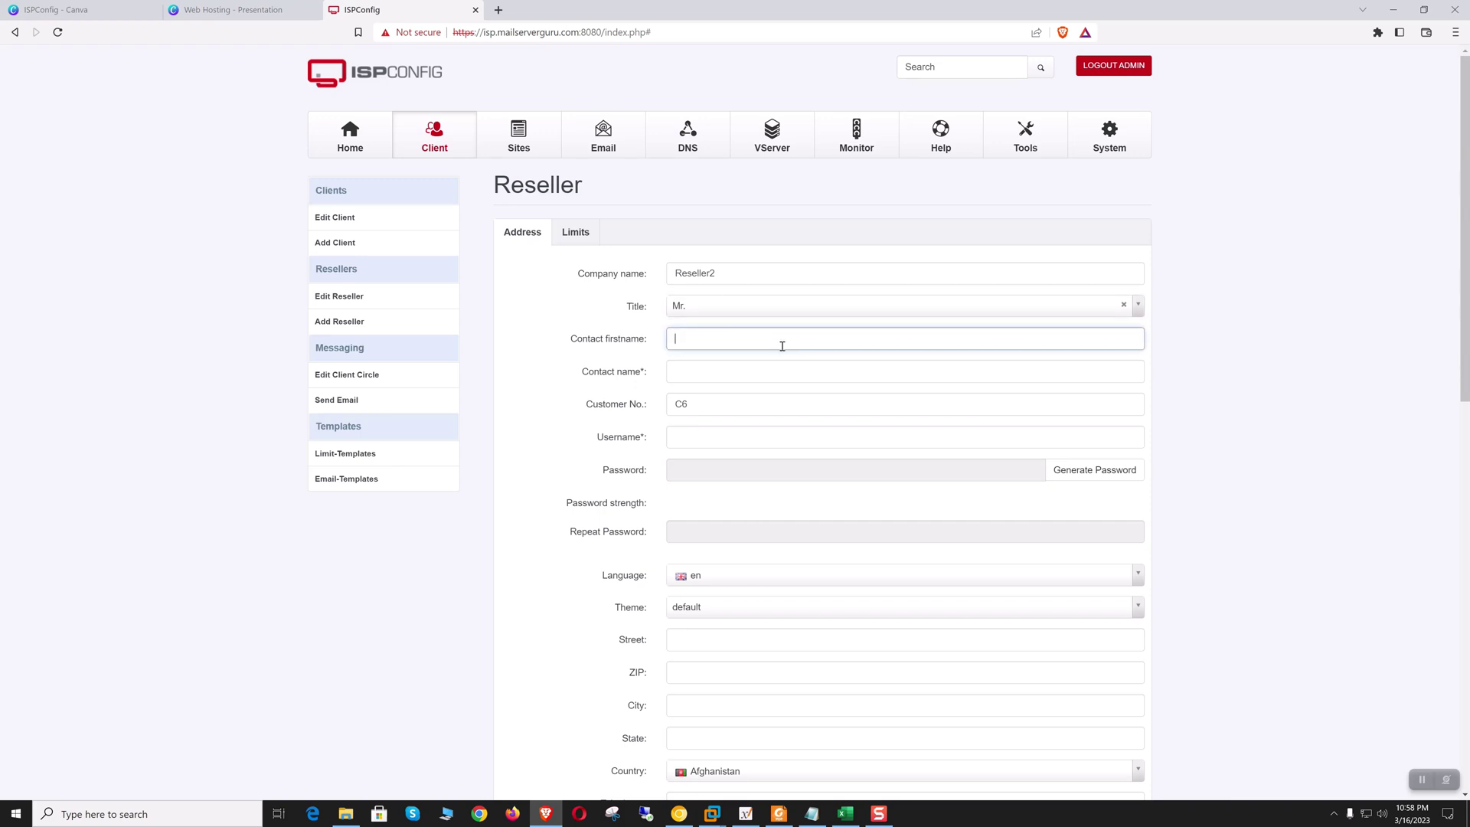
left_click(695, 372)
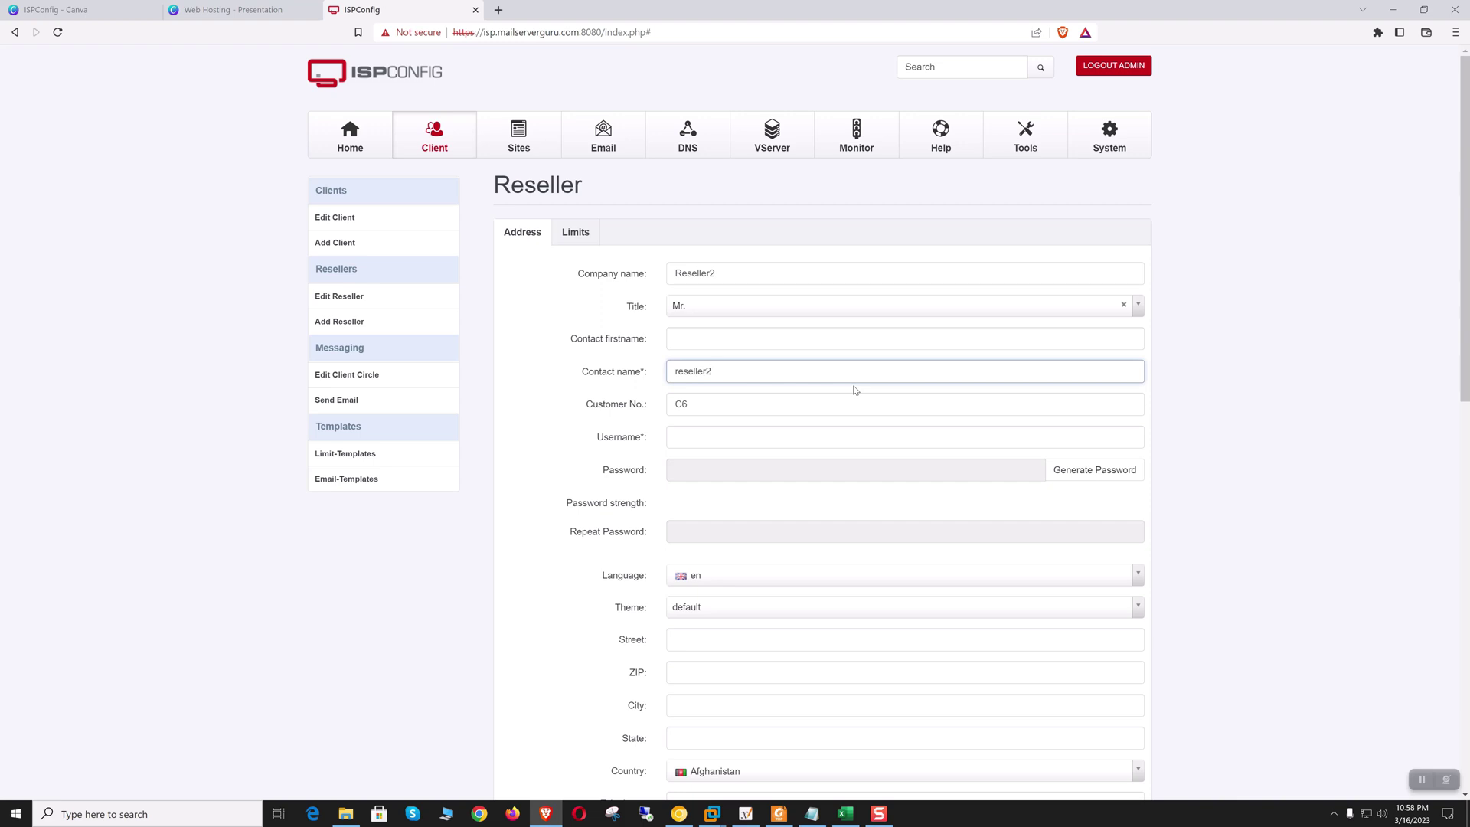
key("Delete")
type("R")
key("ctrl+a")
Step: Enter username reseller2, the password twice, and the reseller's e-mail address
key("Tab")
key("Tab")
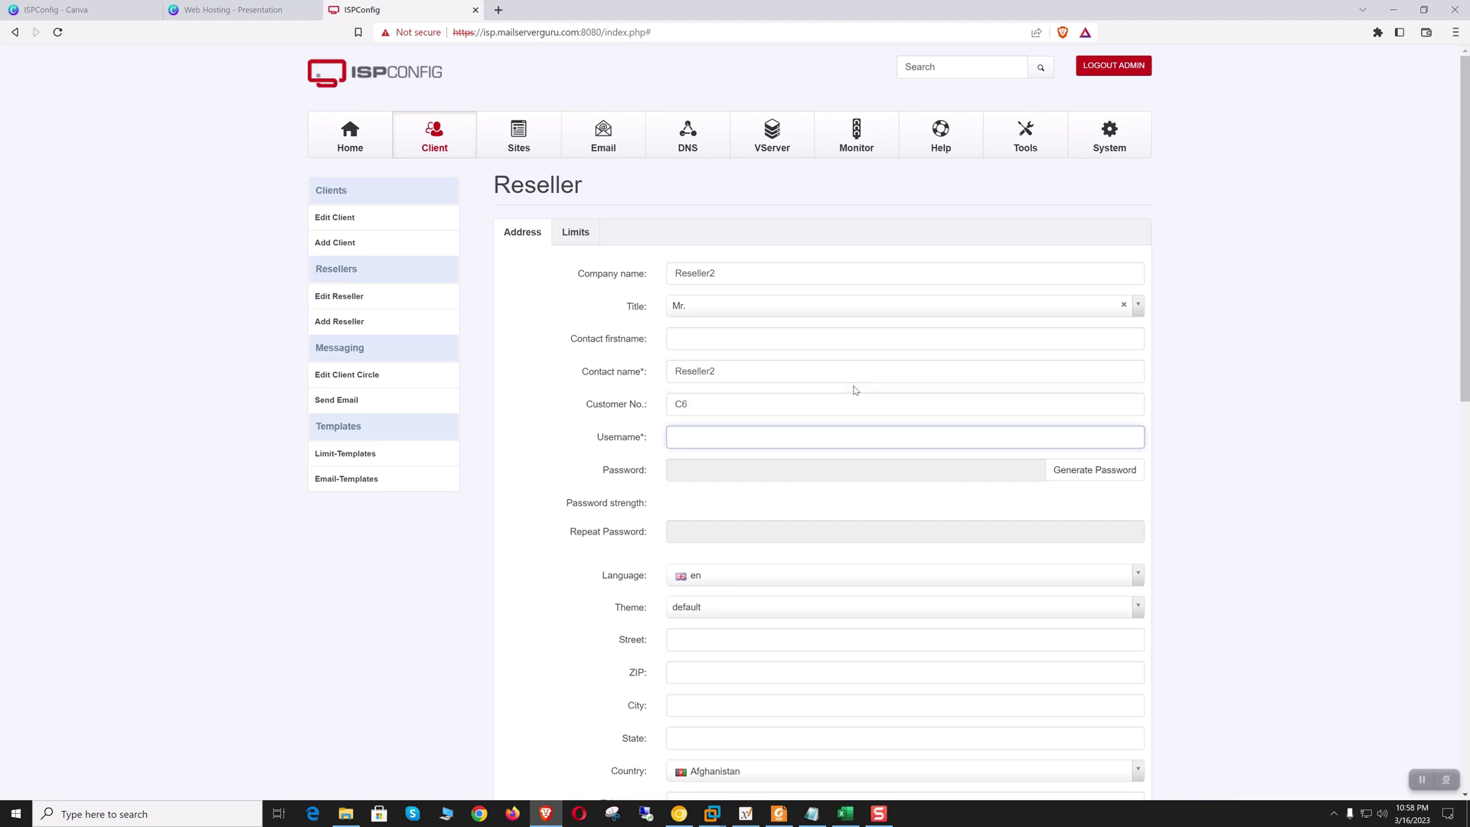
type("reseller2")
key("Tab")
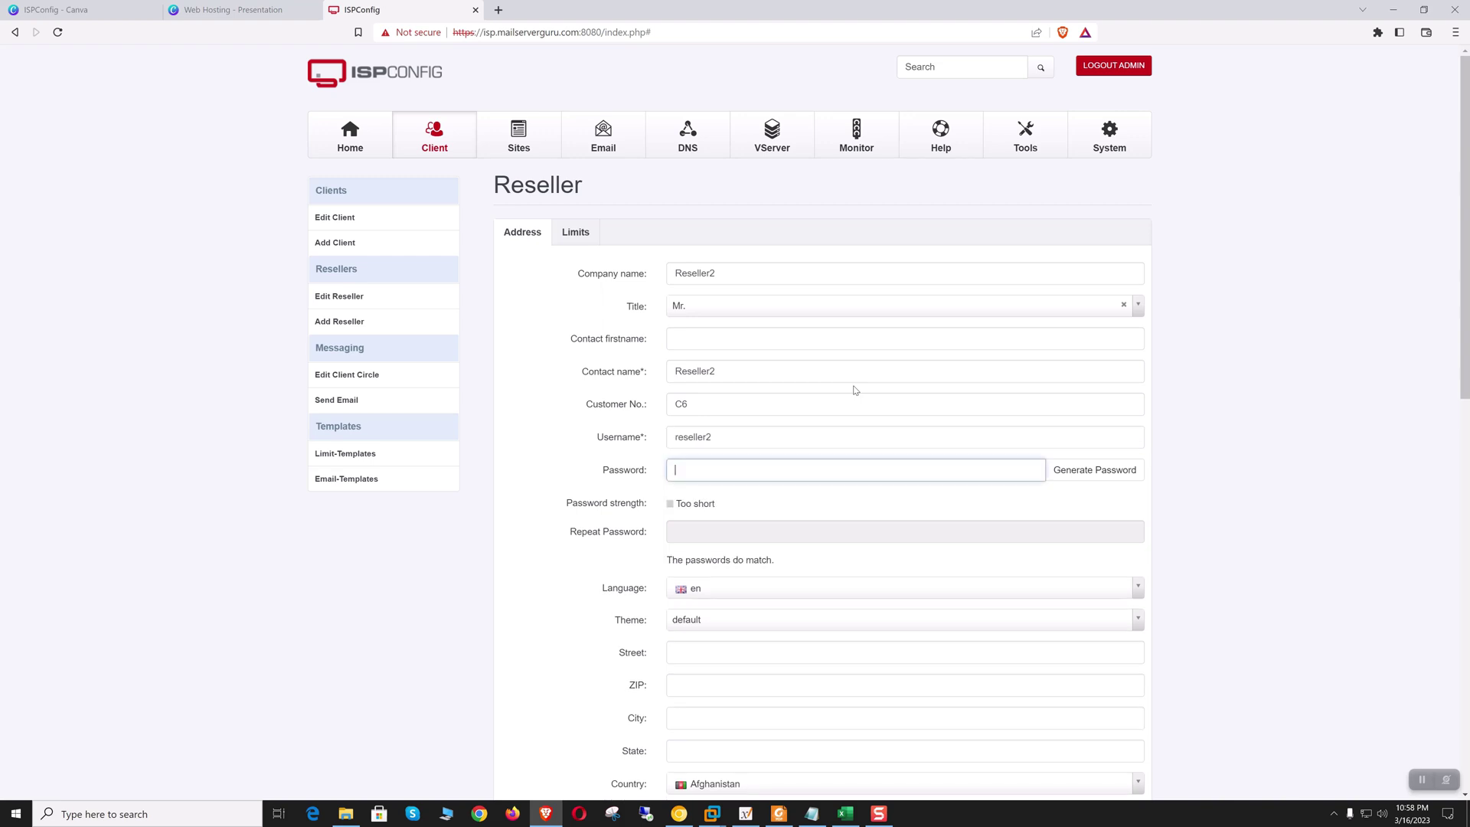
type("••••••••••")
left_click(697, 536)
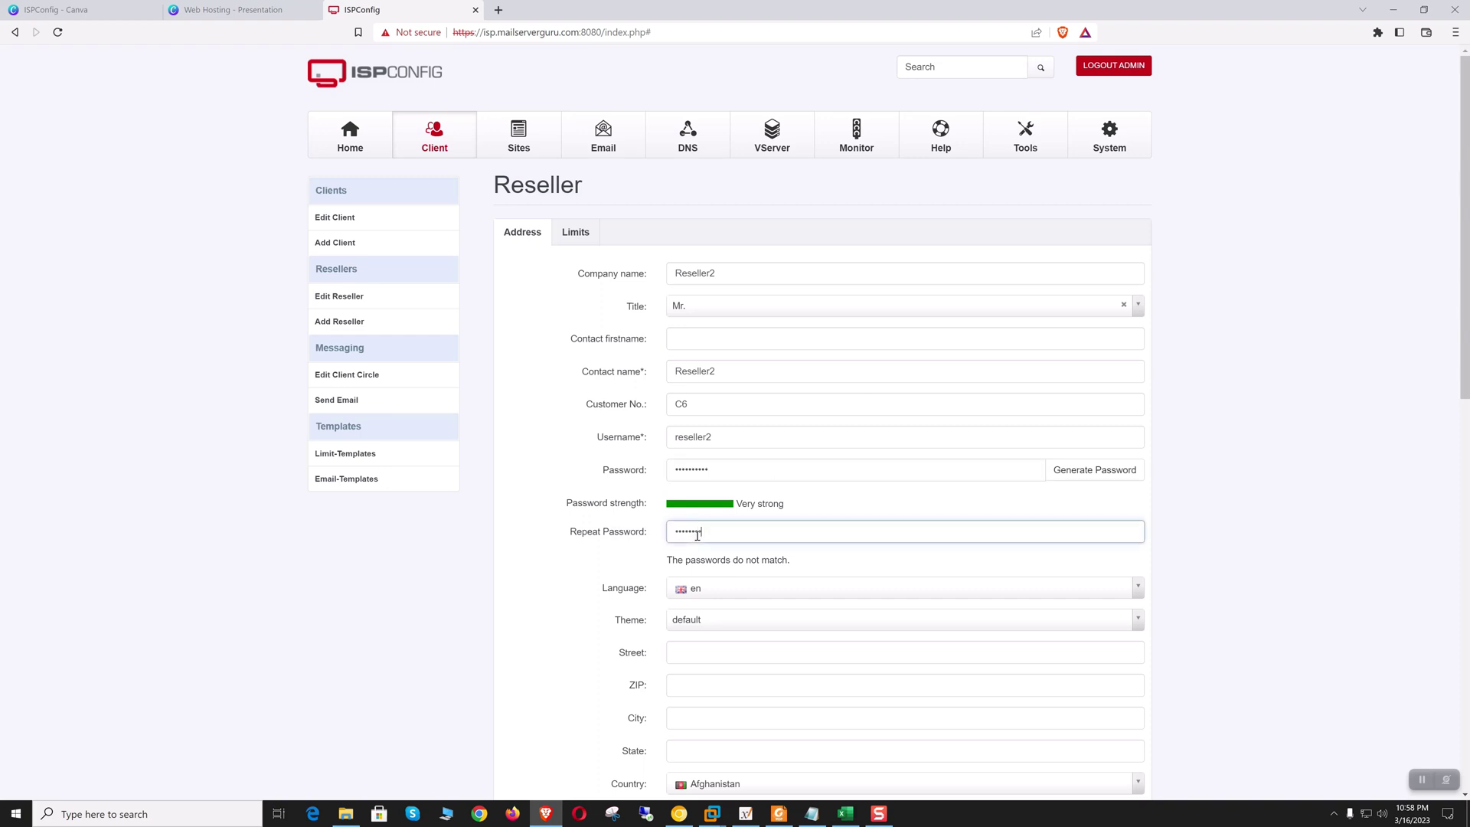
type("••••••••••")
scroll(822, 503, "down", 4)
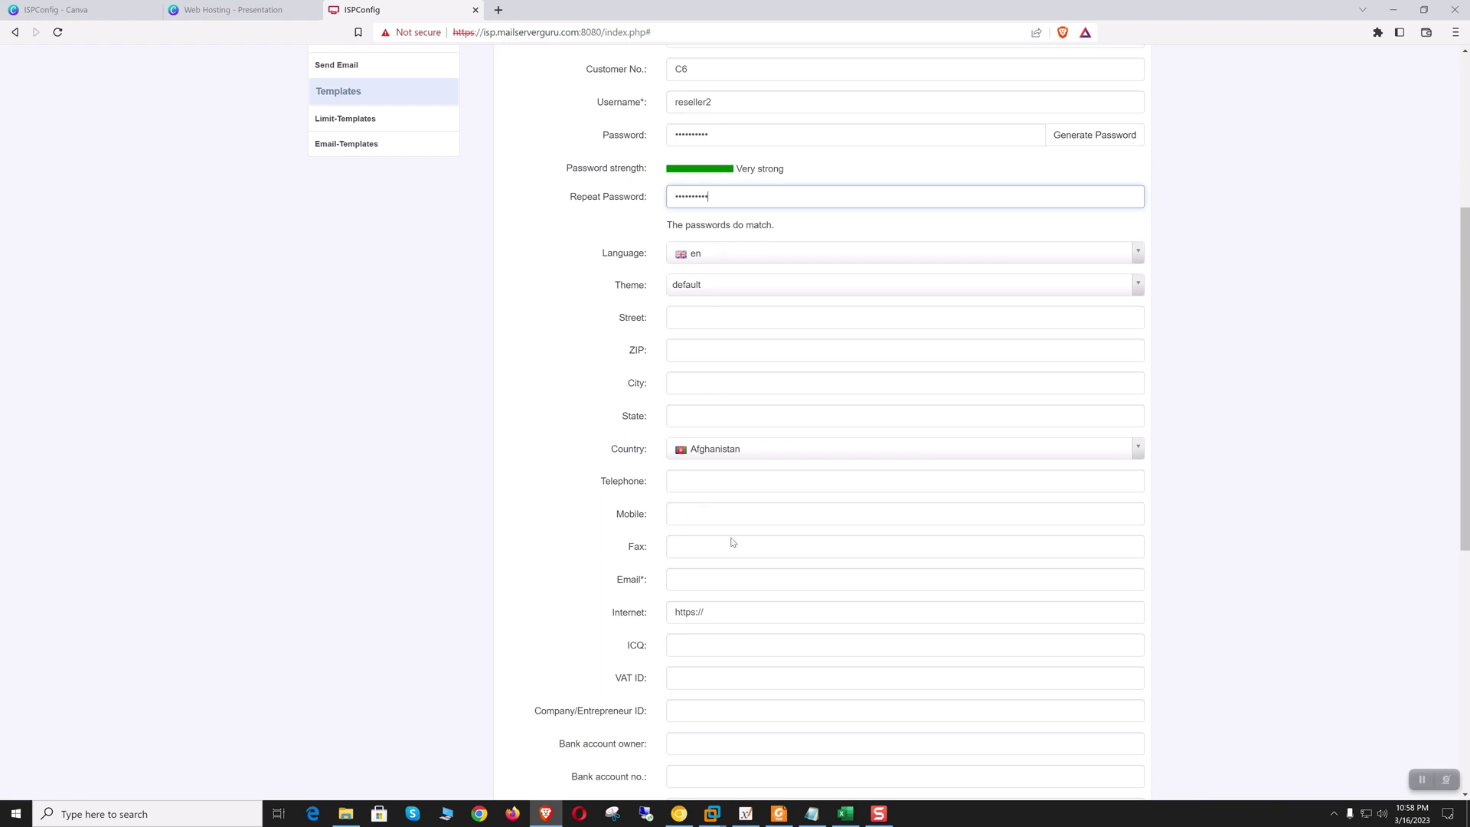
left_click(695, 579)
left_click(782, 612)
scroll(738, 346, "down", 3)
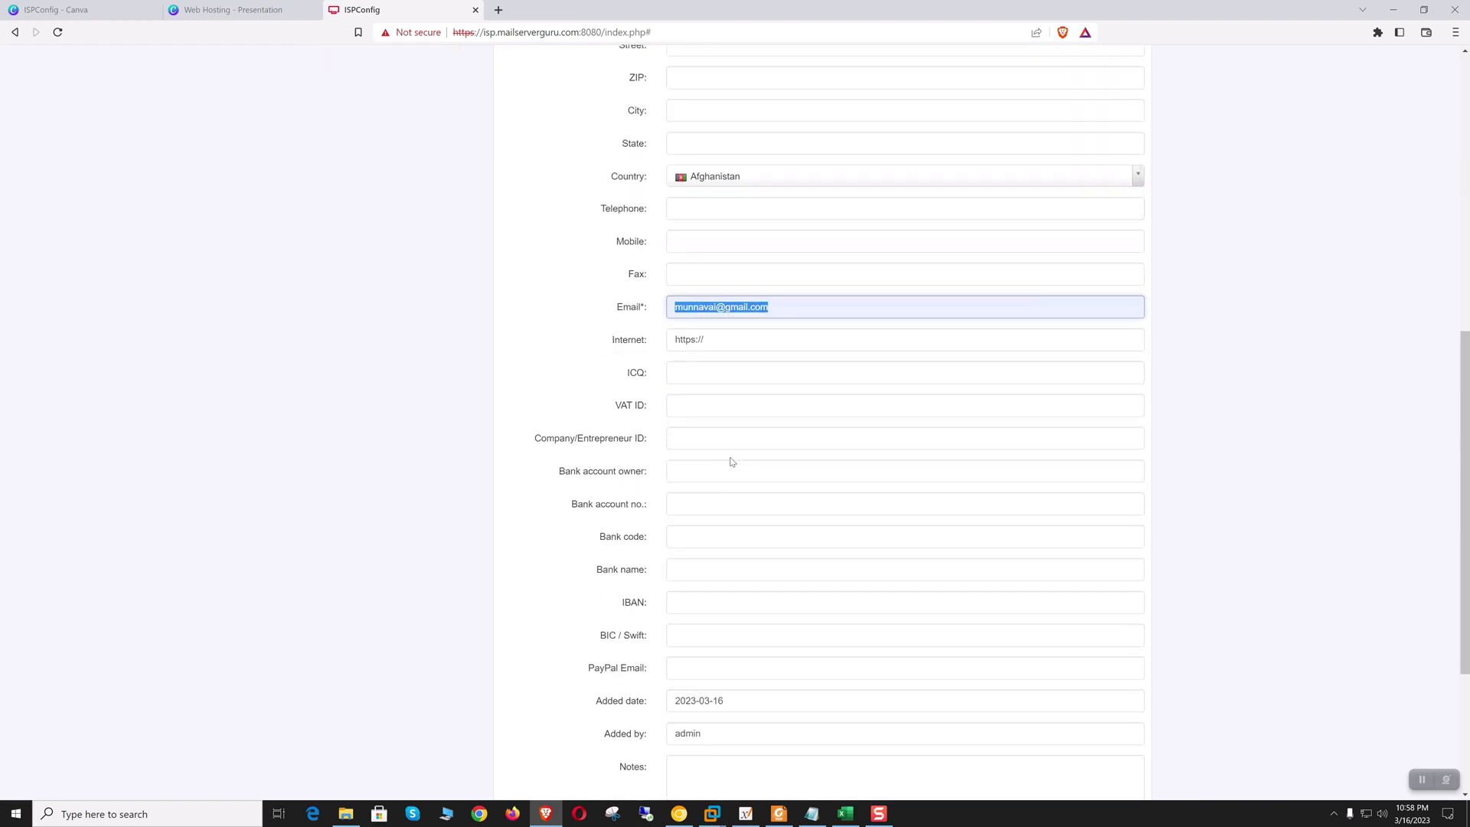
scroll(729, 460, "down", 3)
scroll(712, 471, "up", 15)
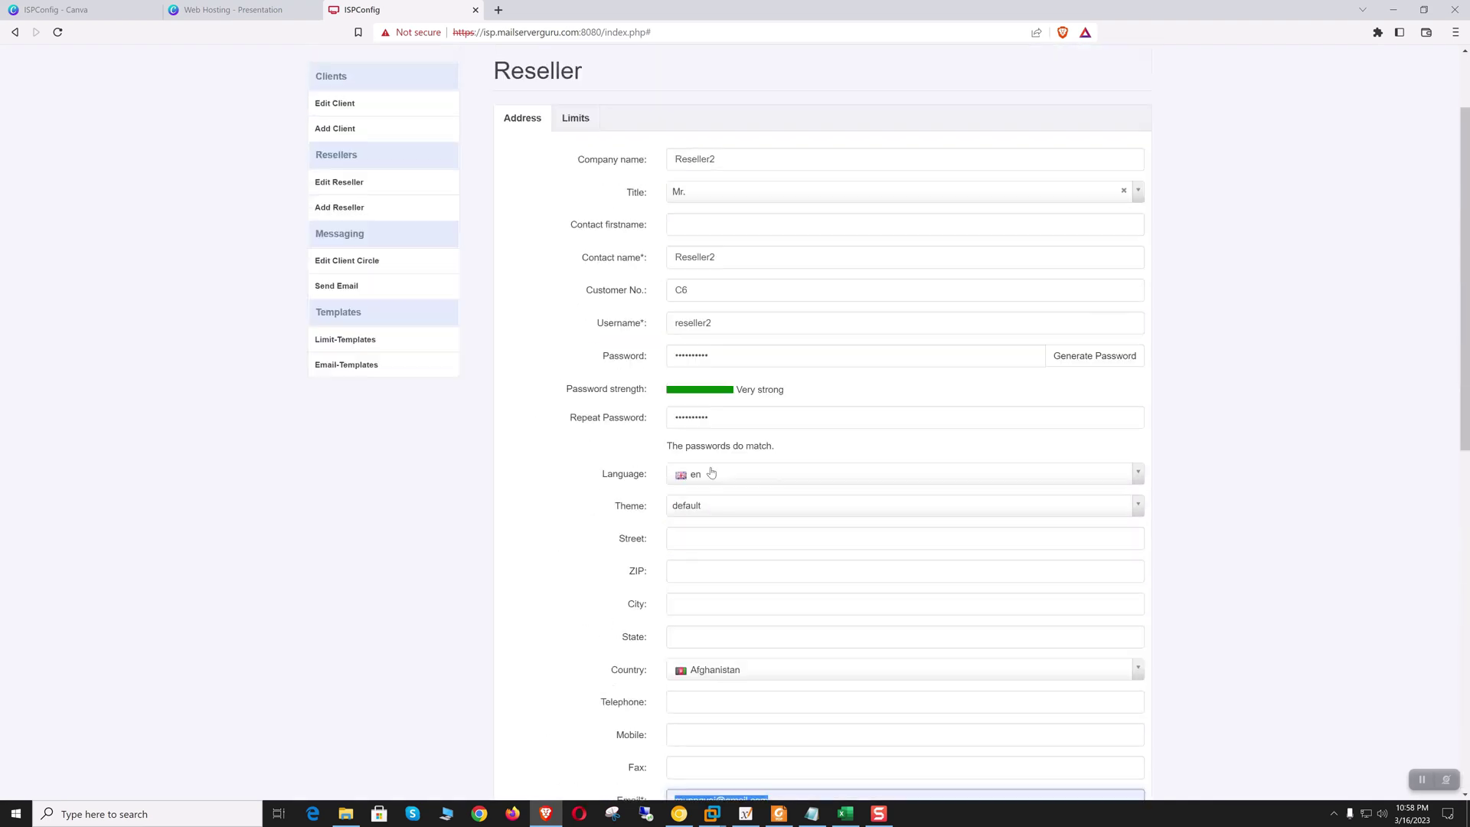
Step: Set Reseller2's master template to Gold-Hosting-Package and save the reseller
left_click(576, 233)
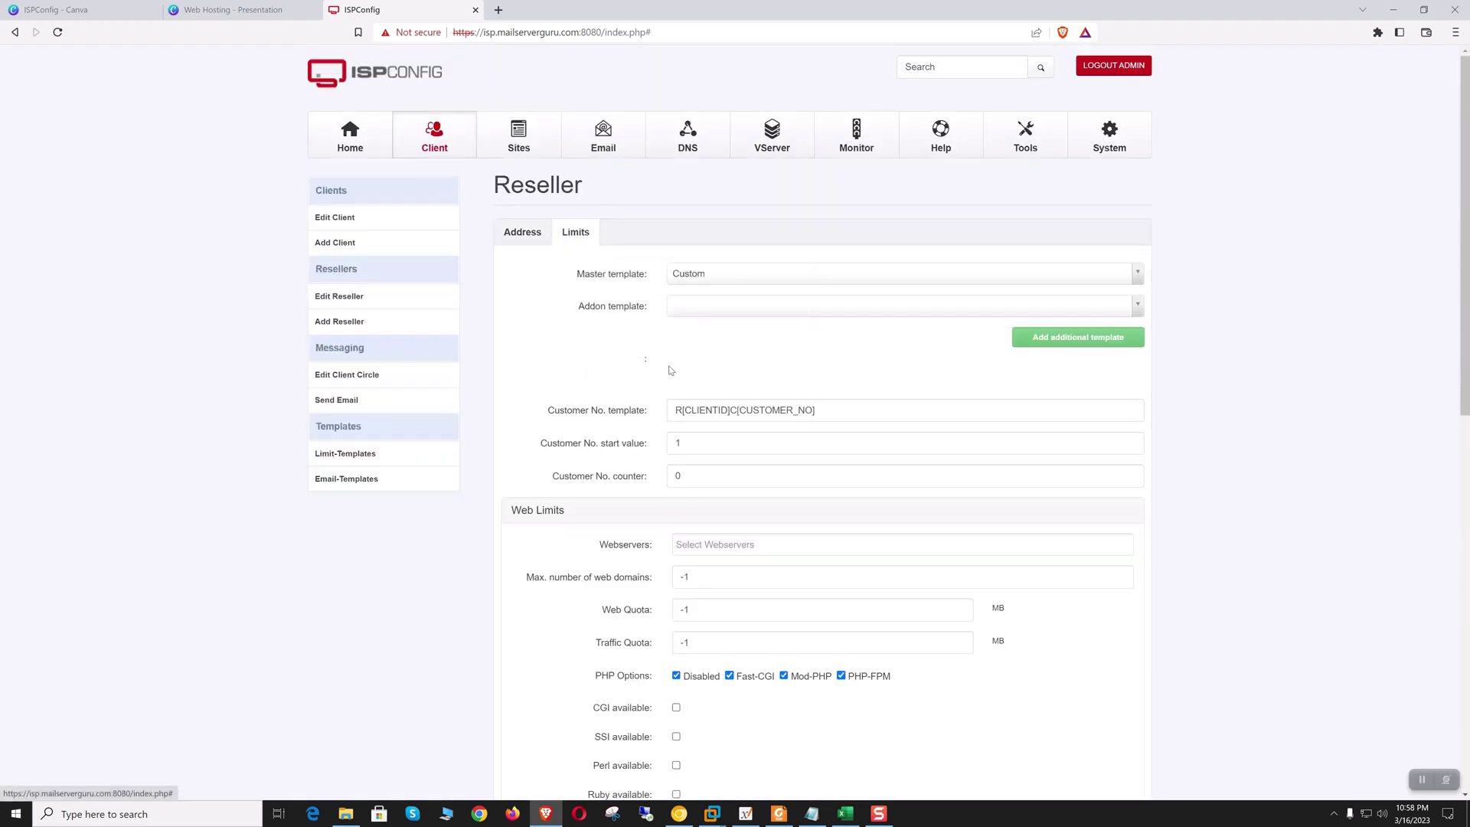
left_click(705, 278)
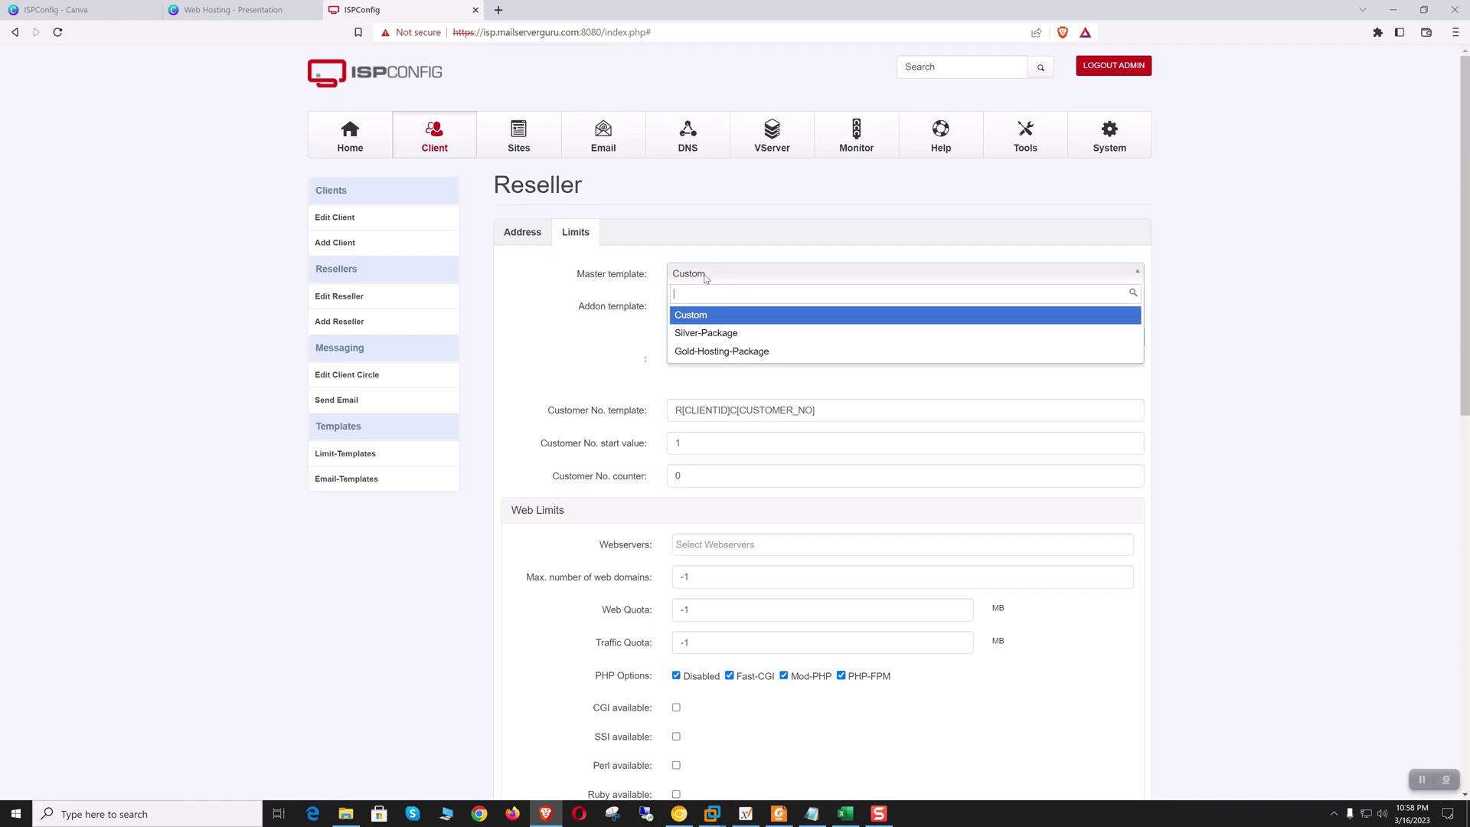
left_click(719, 353)
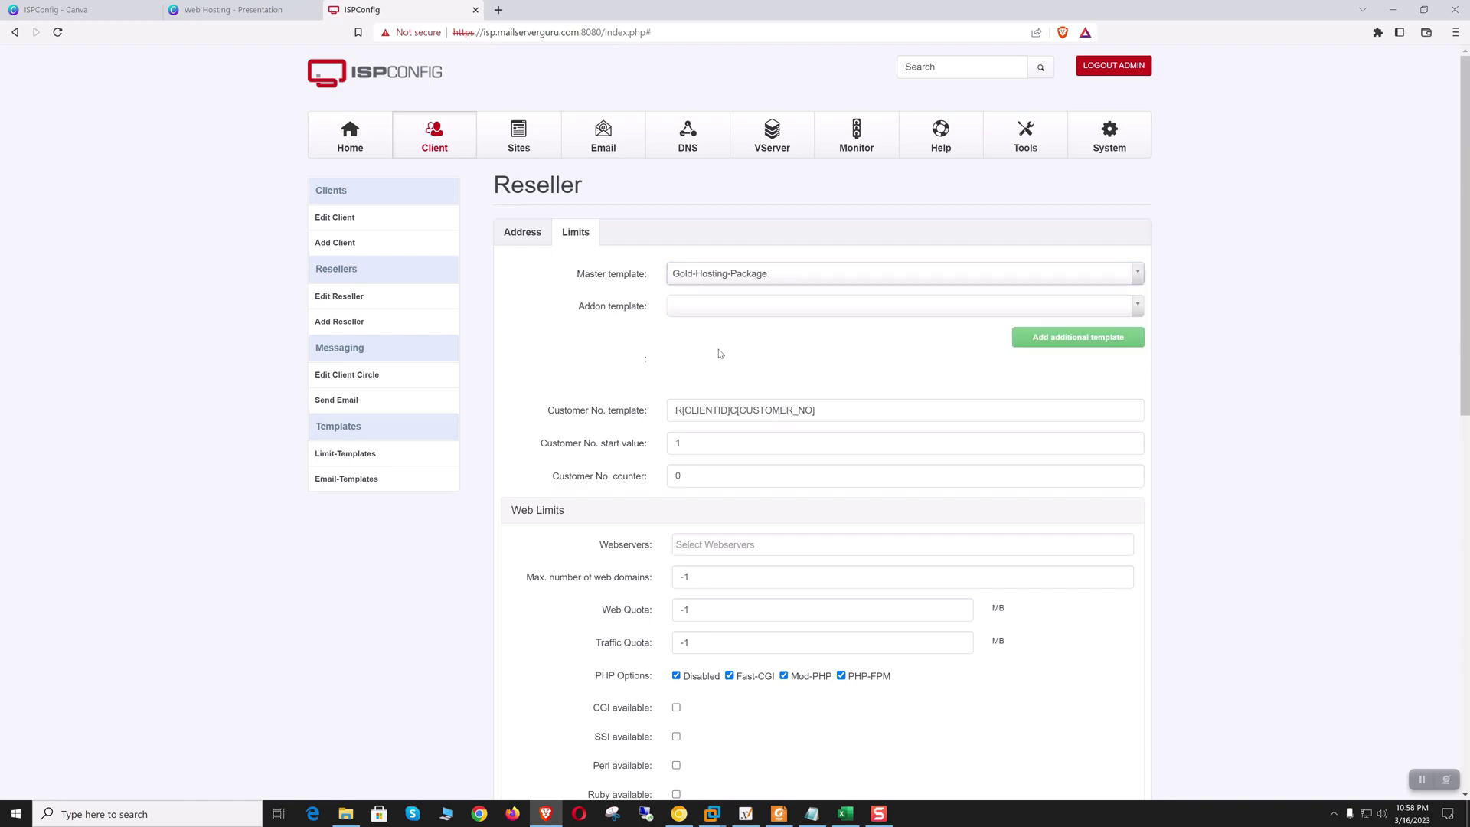
scroll(927, 430, "down", 10)
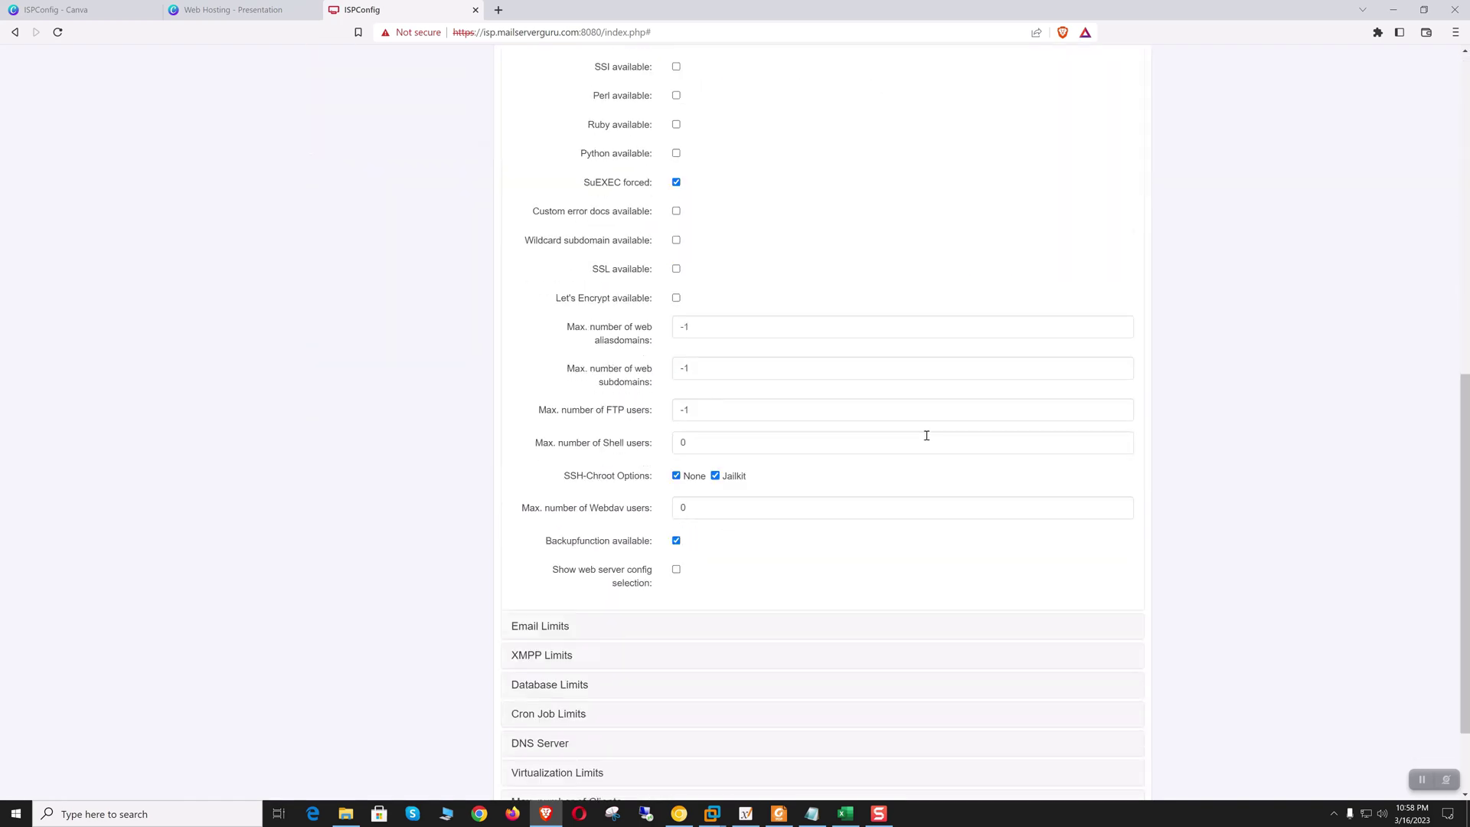
left_click(1074, 723)
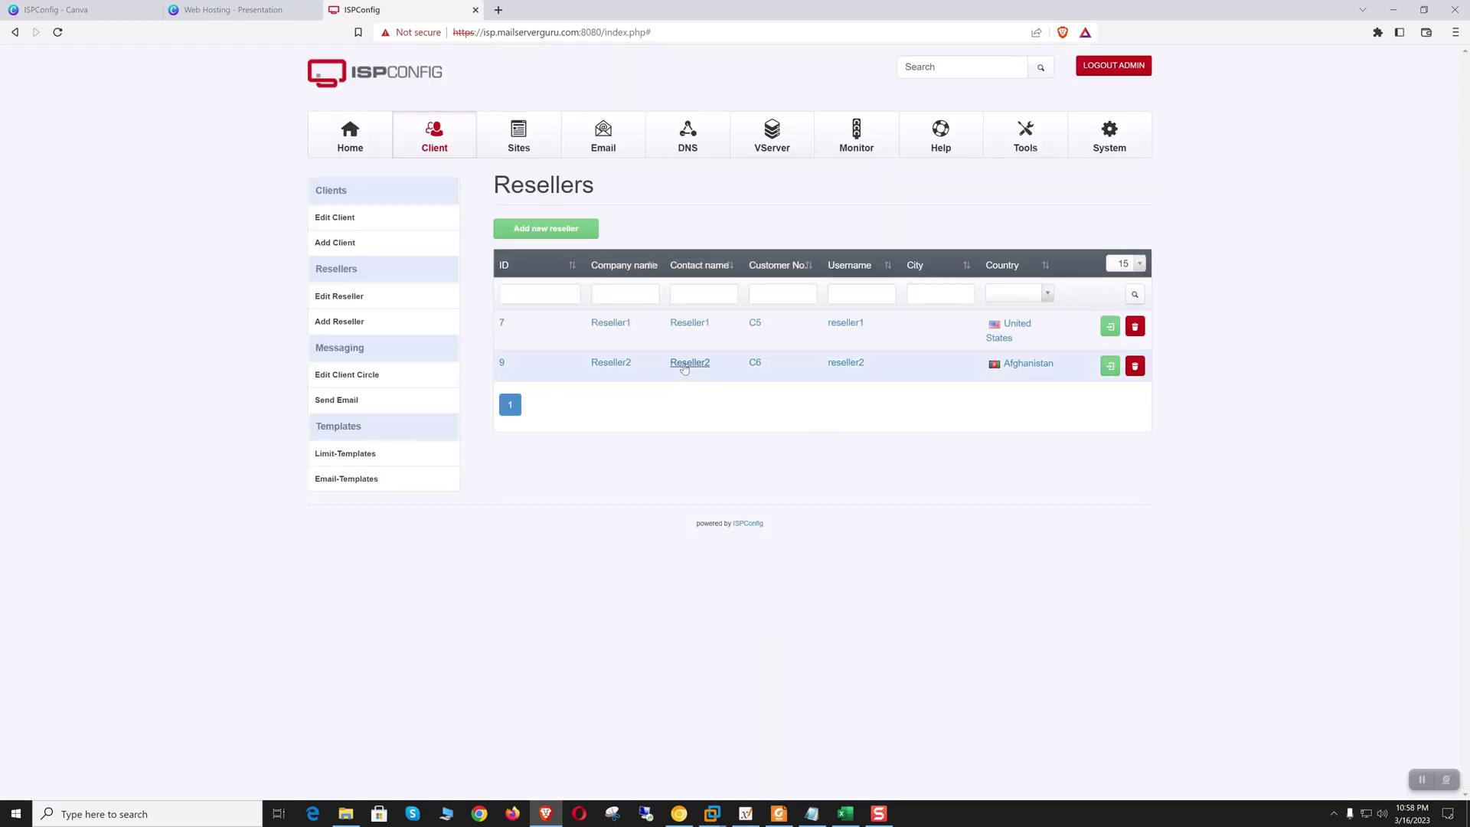
Step: Review Reseller2's limit settings, then return to the Limit-Templates list
left_click(686, 363)
left_click(583, 236)
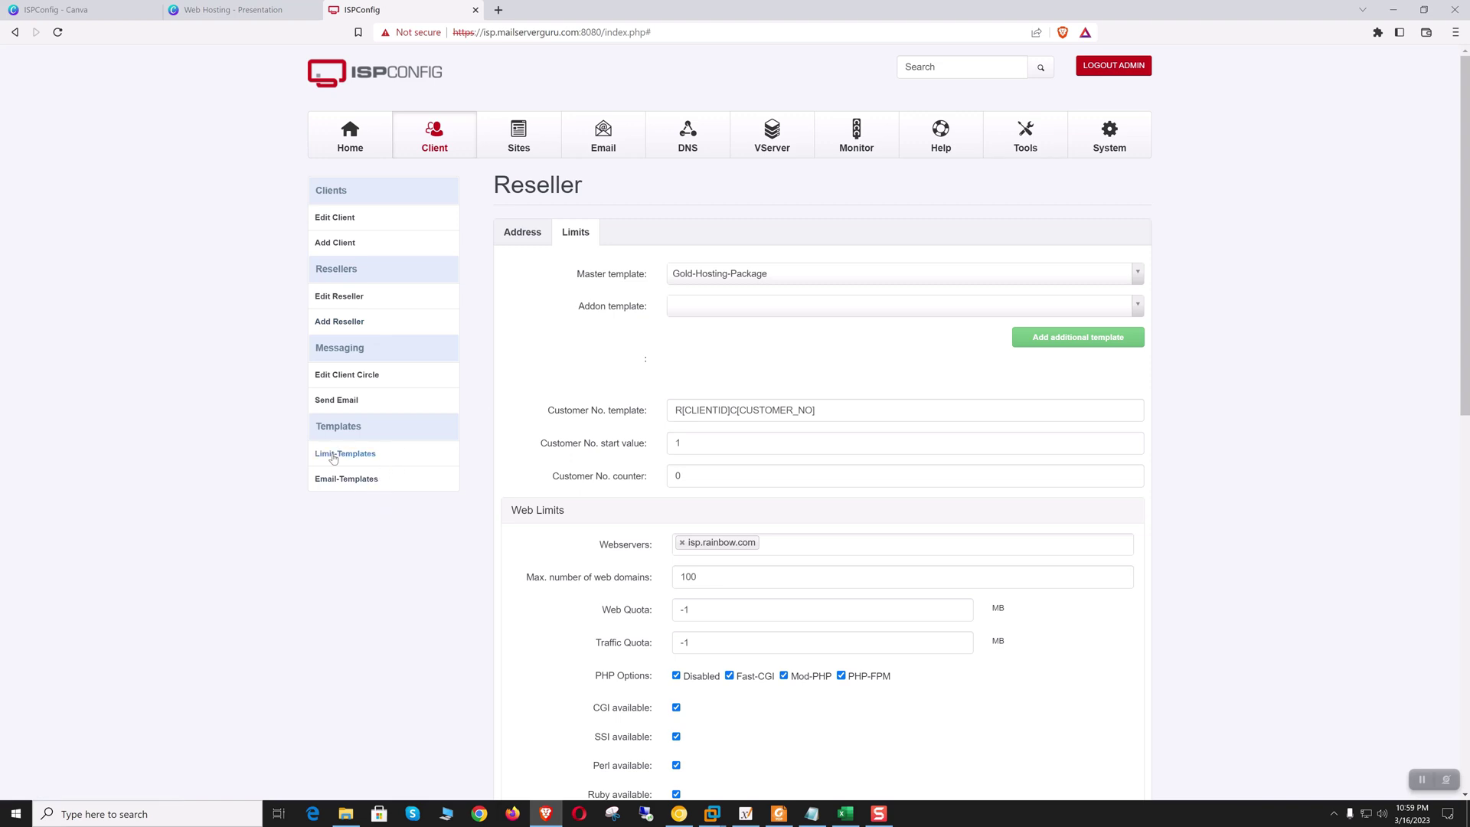
left_click(352, 458)
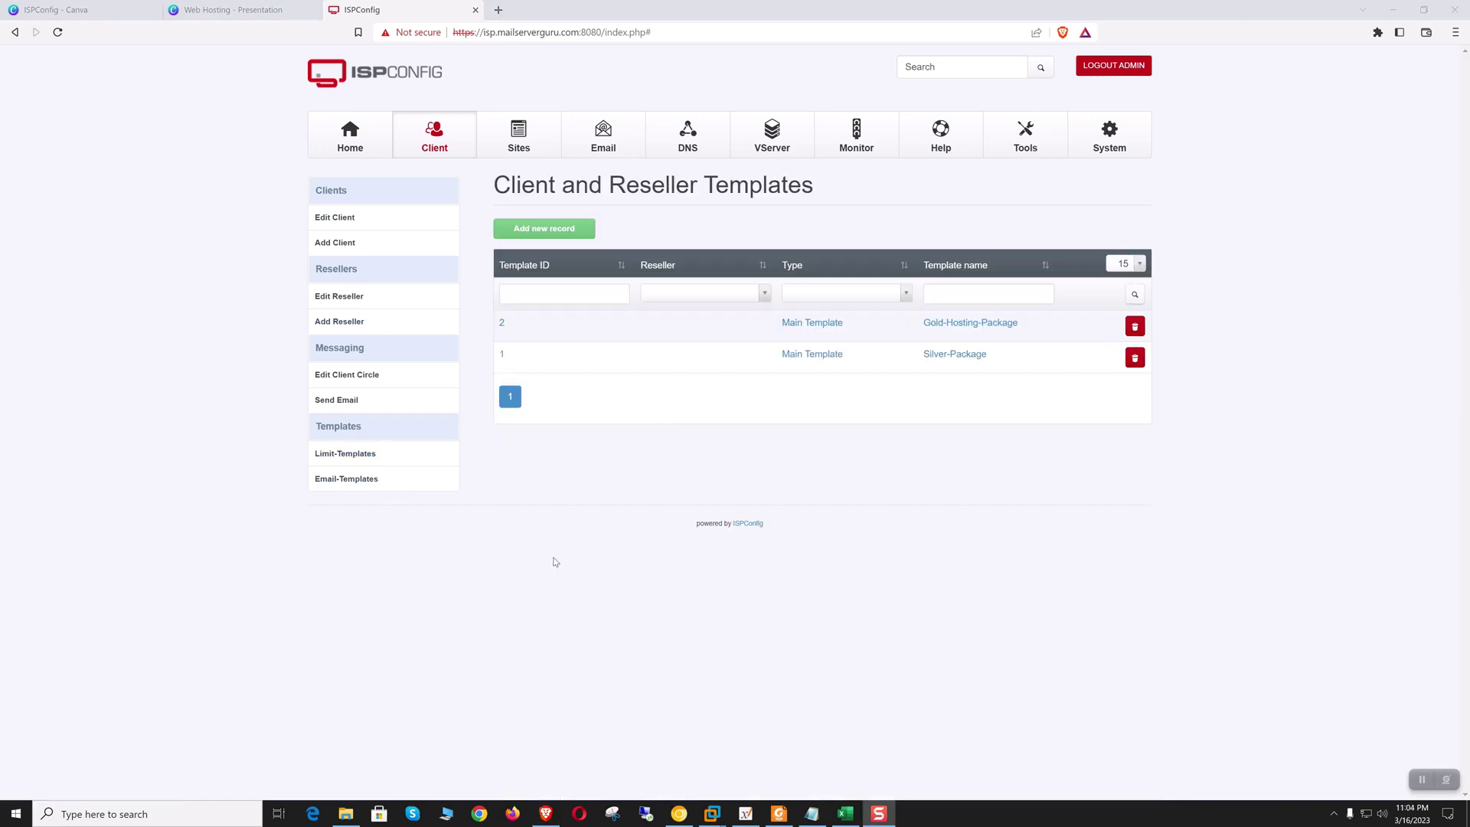